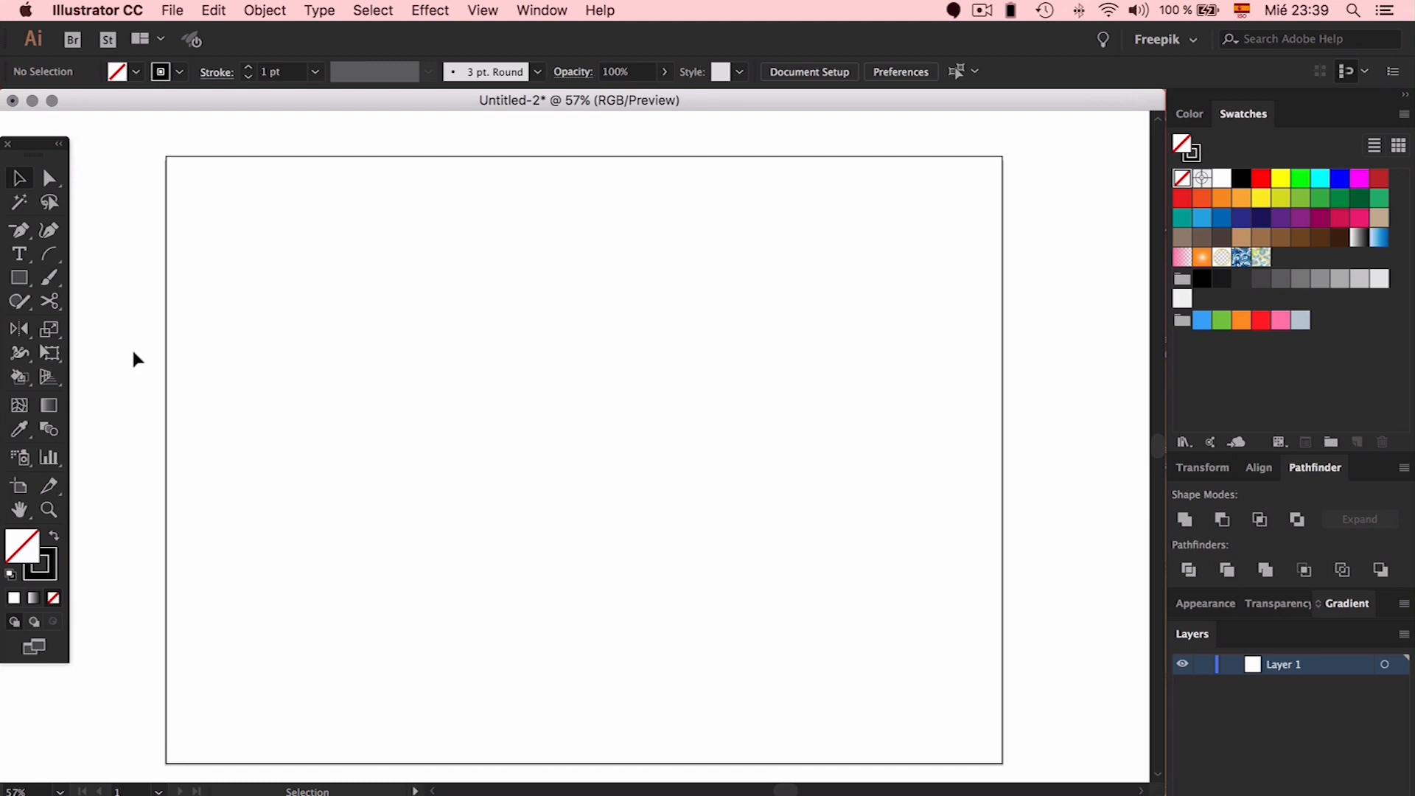
# Draw a large circle outward from the centre of the page with the Ellipse tool
pyautogui.hscroll(-3, 382, 360)
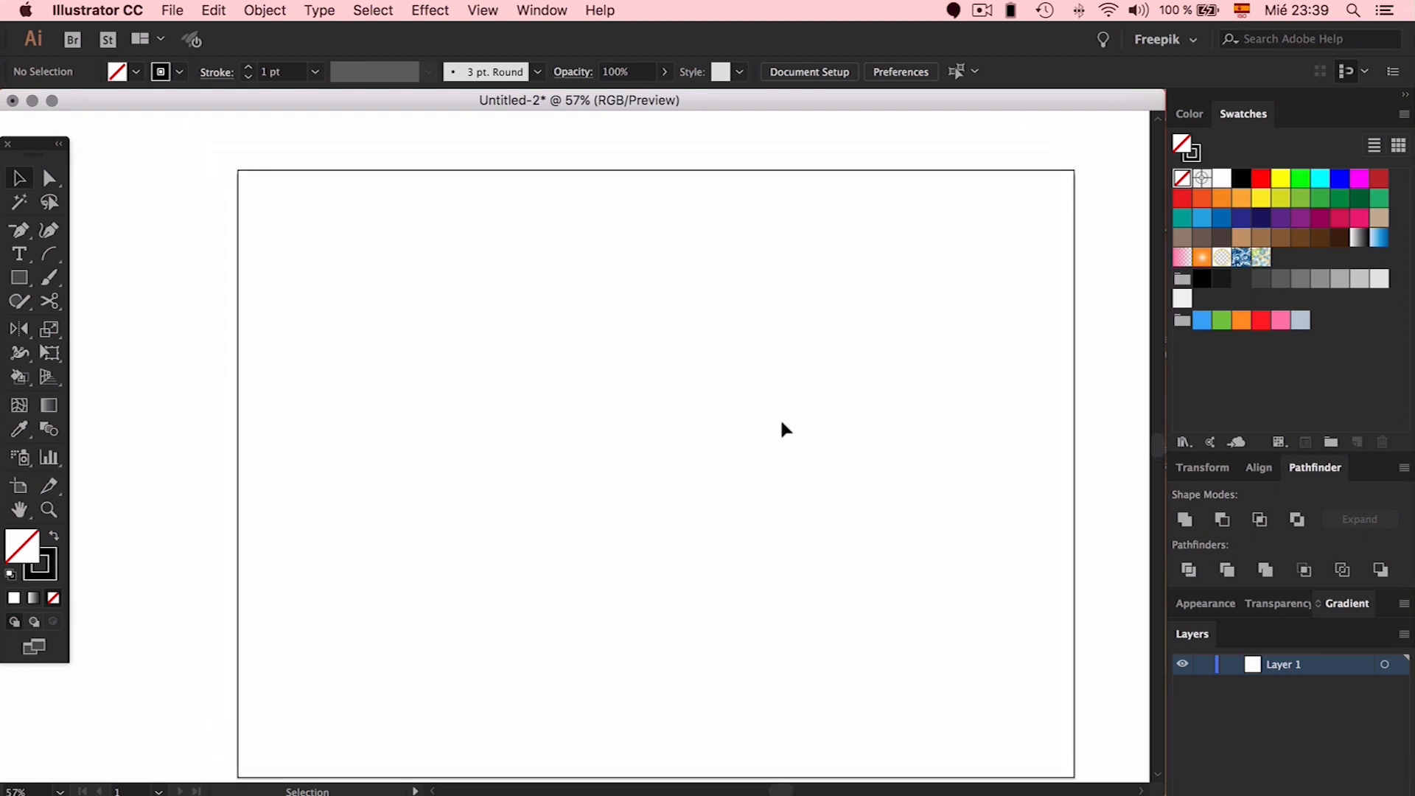
pyautogui.moveTo(10, 280); pyautogui.dragTo(85, 322)
pyautogui.moveTo(656, 470); pyautogui.dragTo(810, 367)
pyautogui.press('v')
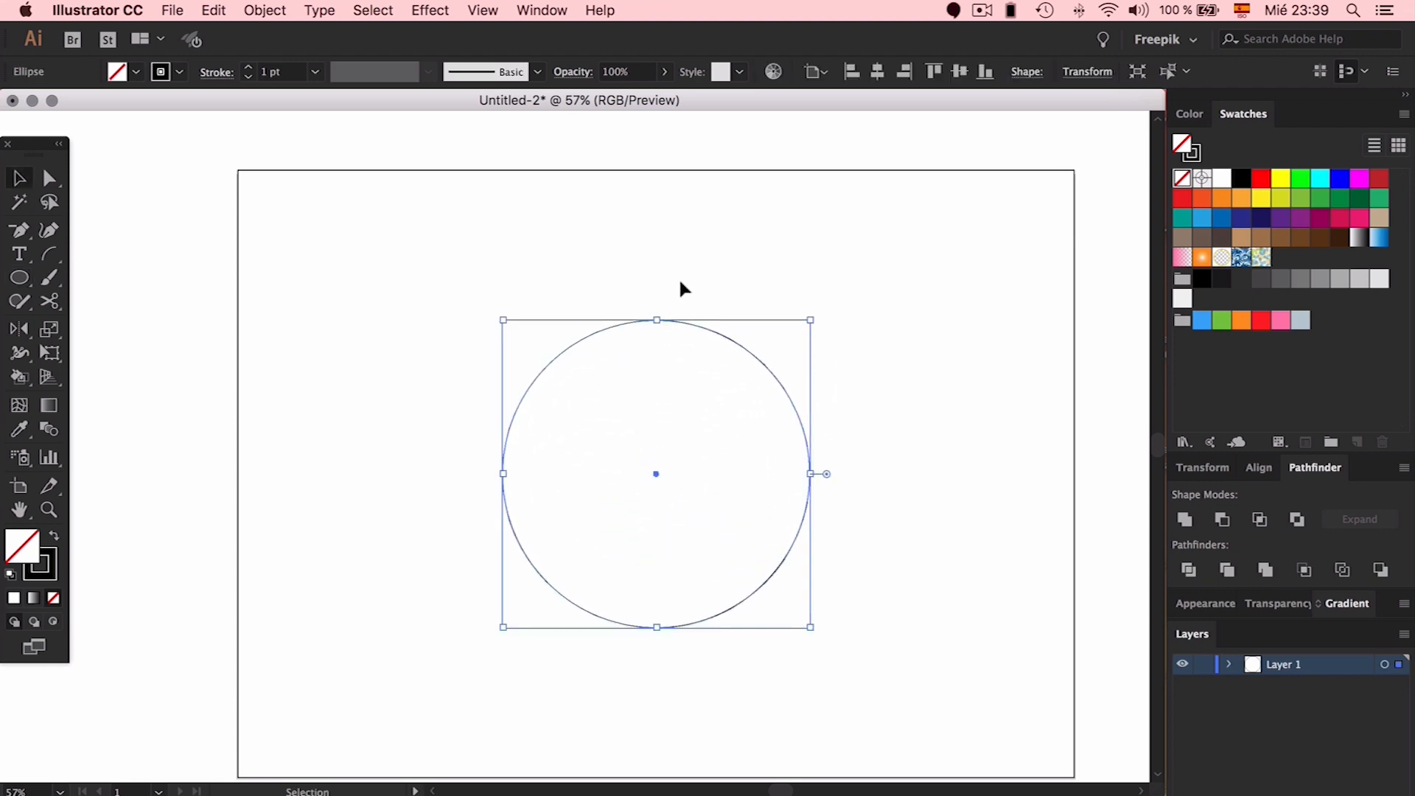
# Make a smaller concentric copy of the circle, scaled to 288 × 288 px
pyautogui.click(679, 289)
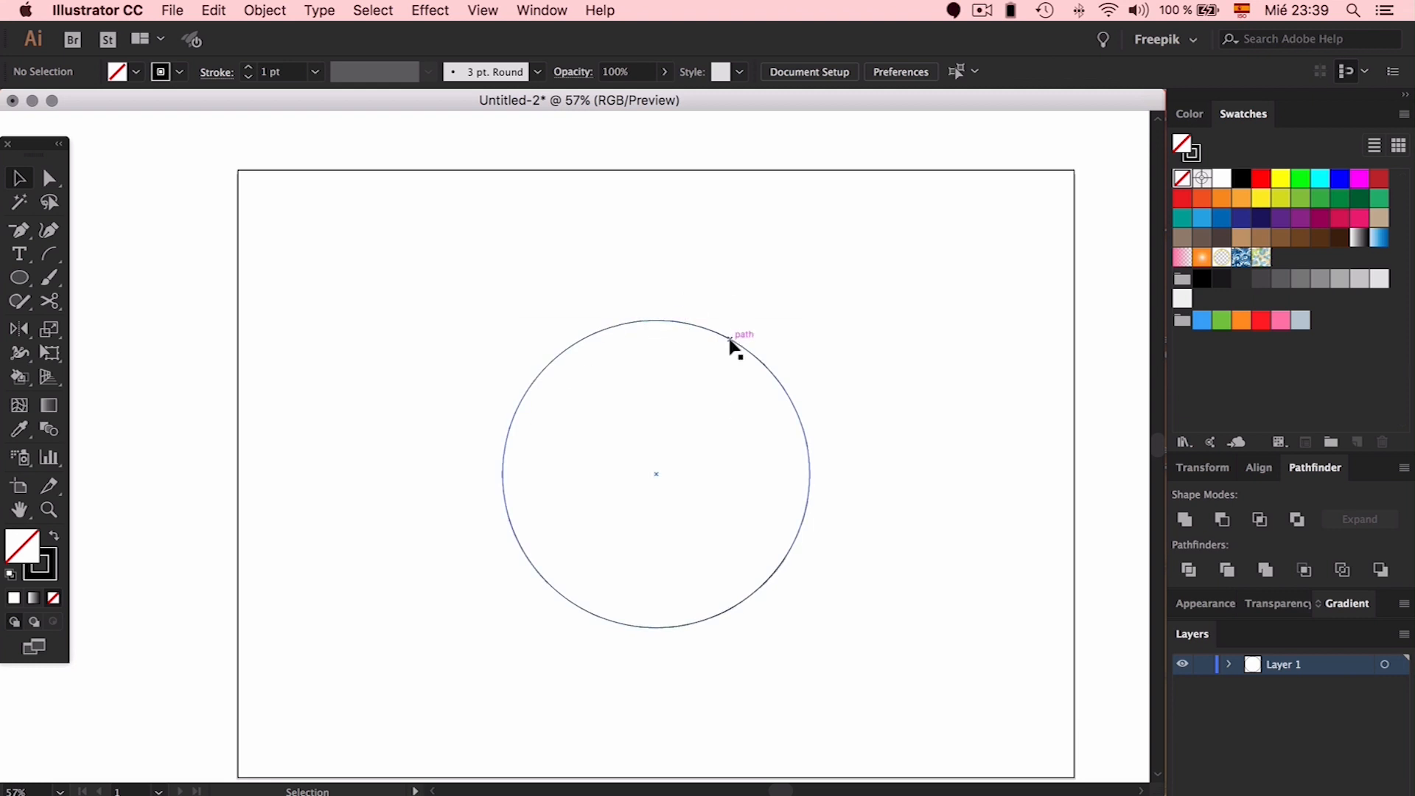
pyautogui.click(731, 344)
pyautogui.click(761, 334)
pyautogui.click(654, 321)
pyautogui.moveTo(657, 319); pyautogui.dragTo(679, 392)
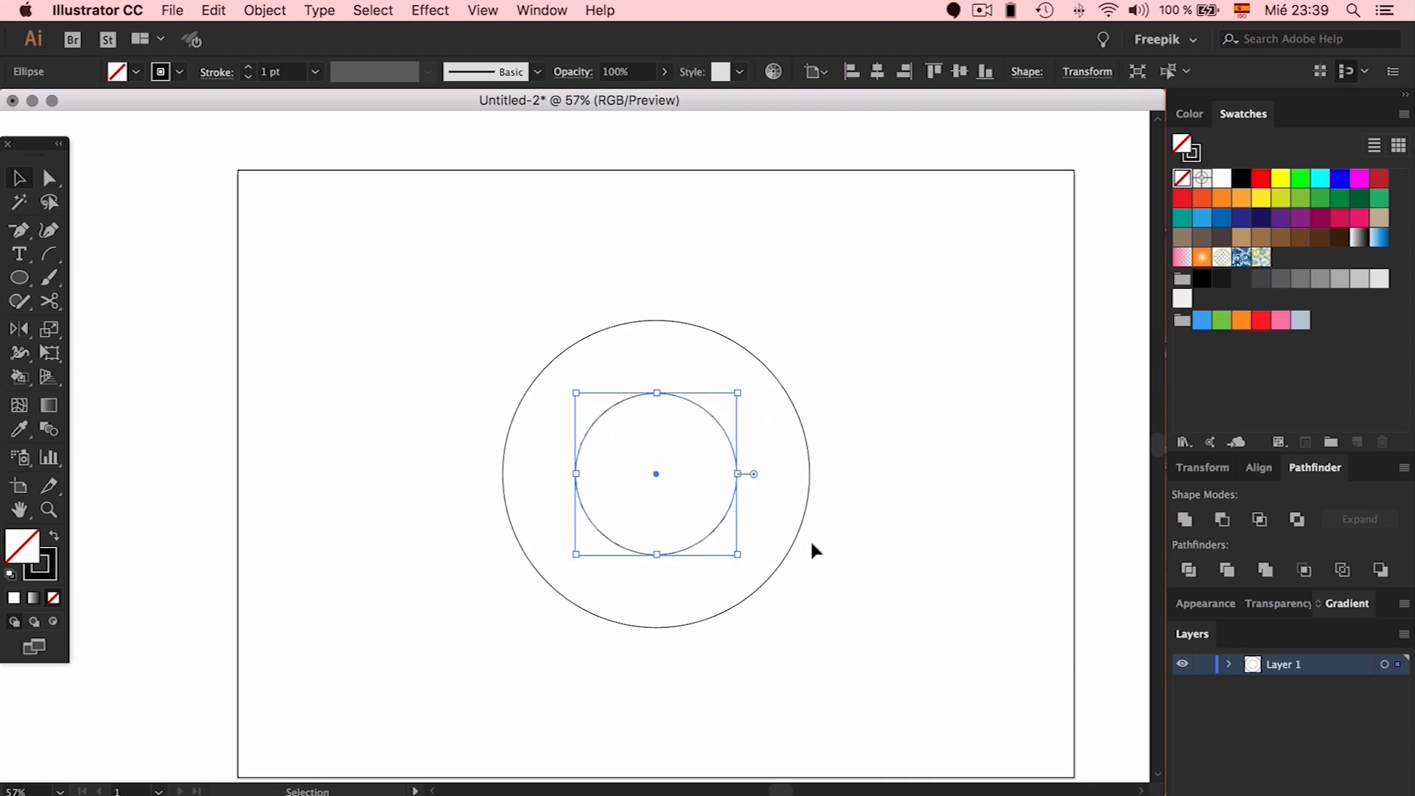
pyautogui.click(918, 468)
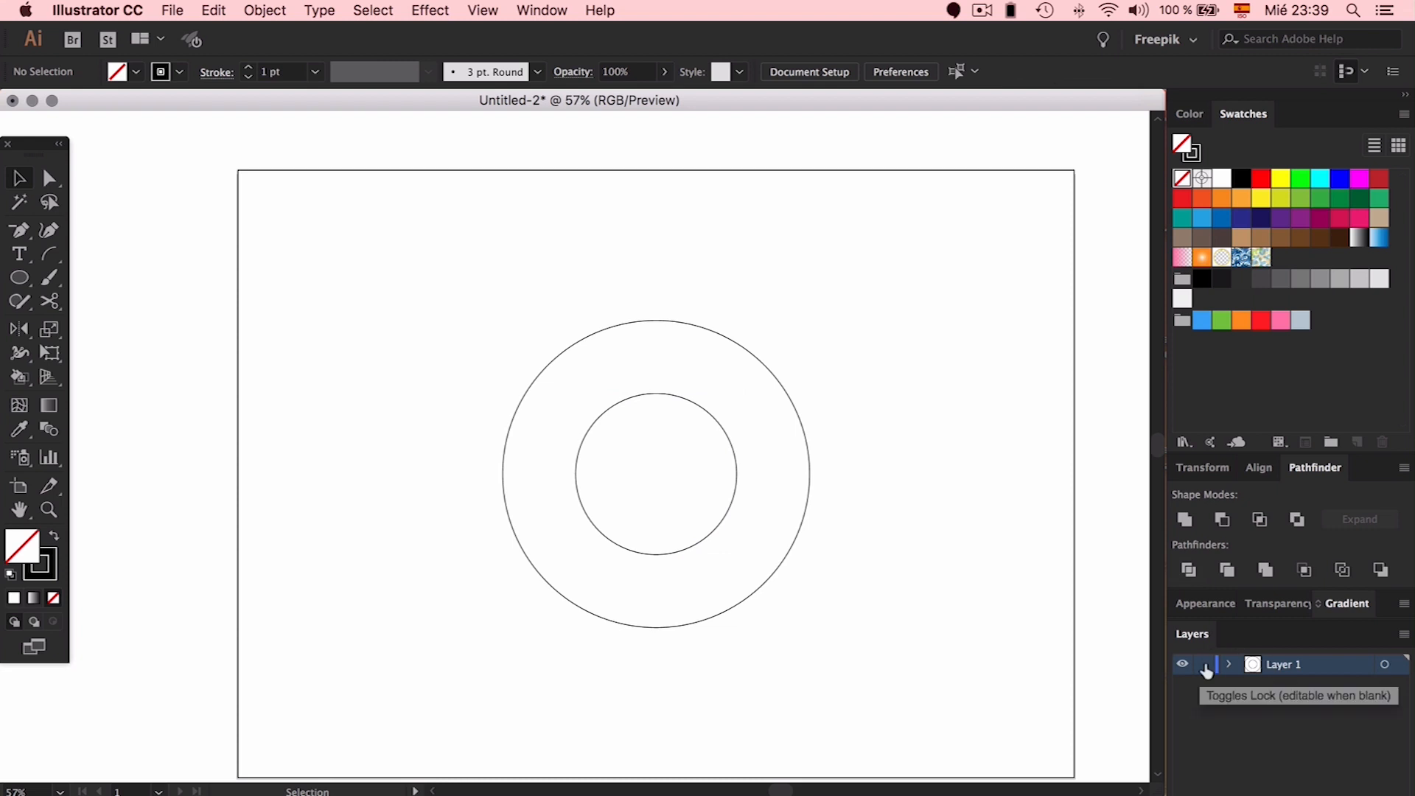
pyautogui.click(20, 281)
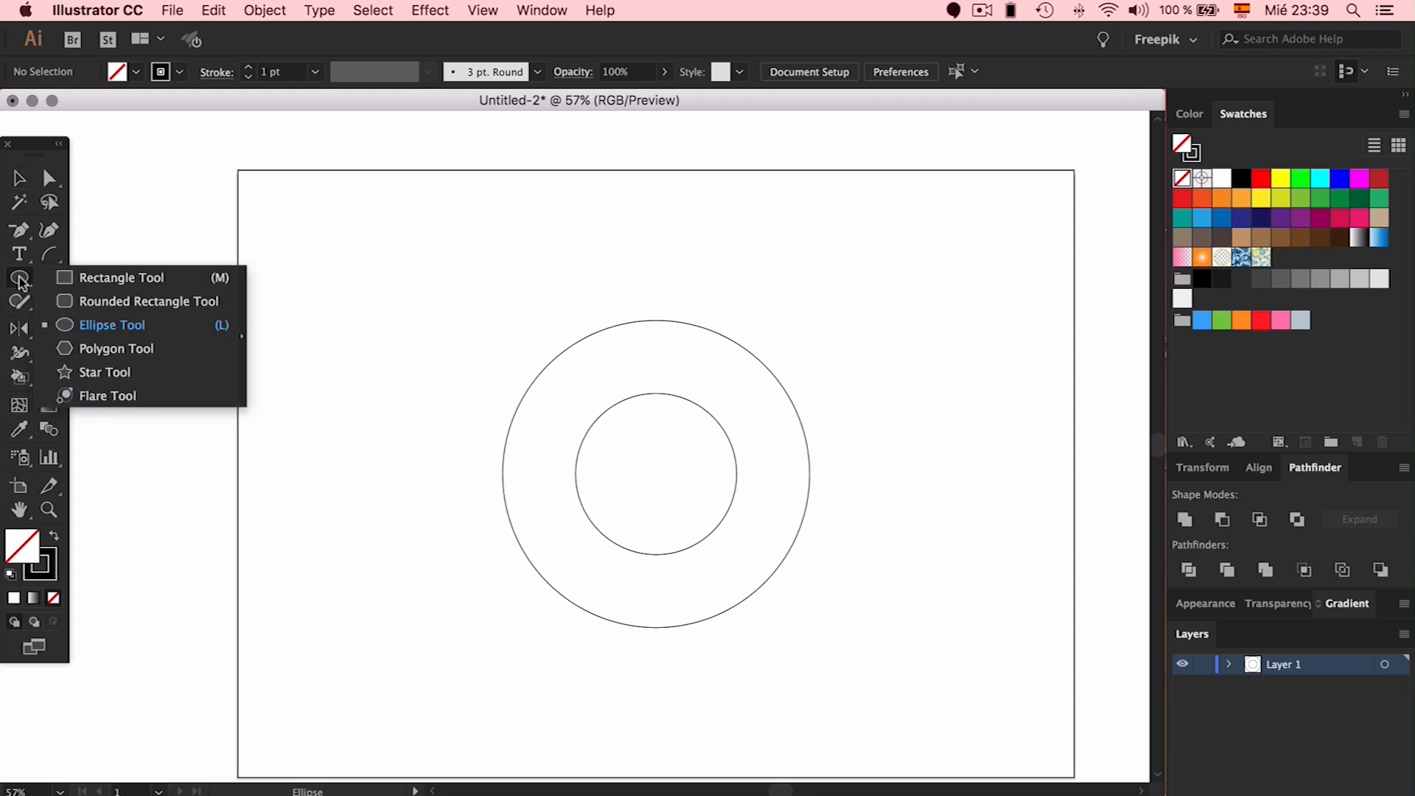
# Draw a hexagon centred on the two circles with the Polygon tool
pyautogui.click(86, 353)
pyautogui.moveTo(656, 471); pyautogui.dragTo(782, 385)
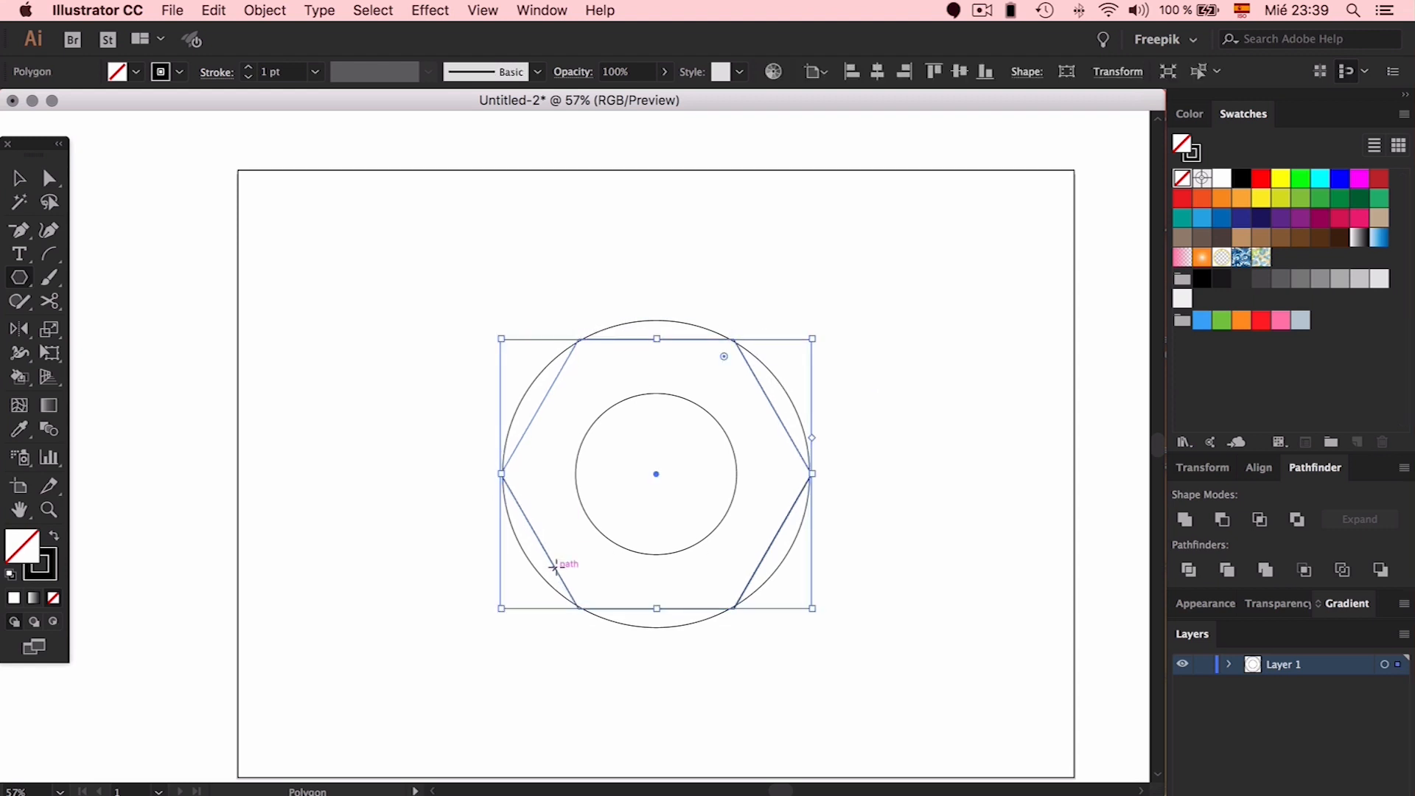
pyautogui.press('v')
# Rotate the hexagon so a point faces up and stretch it to touch the outer circle
pyautogui.moveTo(822, 474); pyautogui.dragTo(648, 695)
pyautogui.click(888, 584)
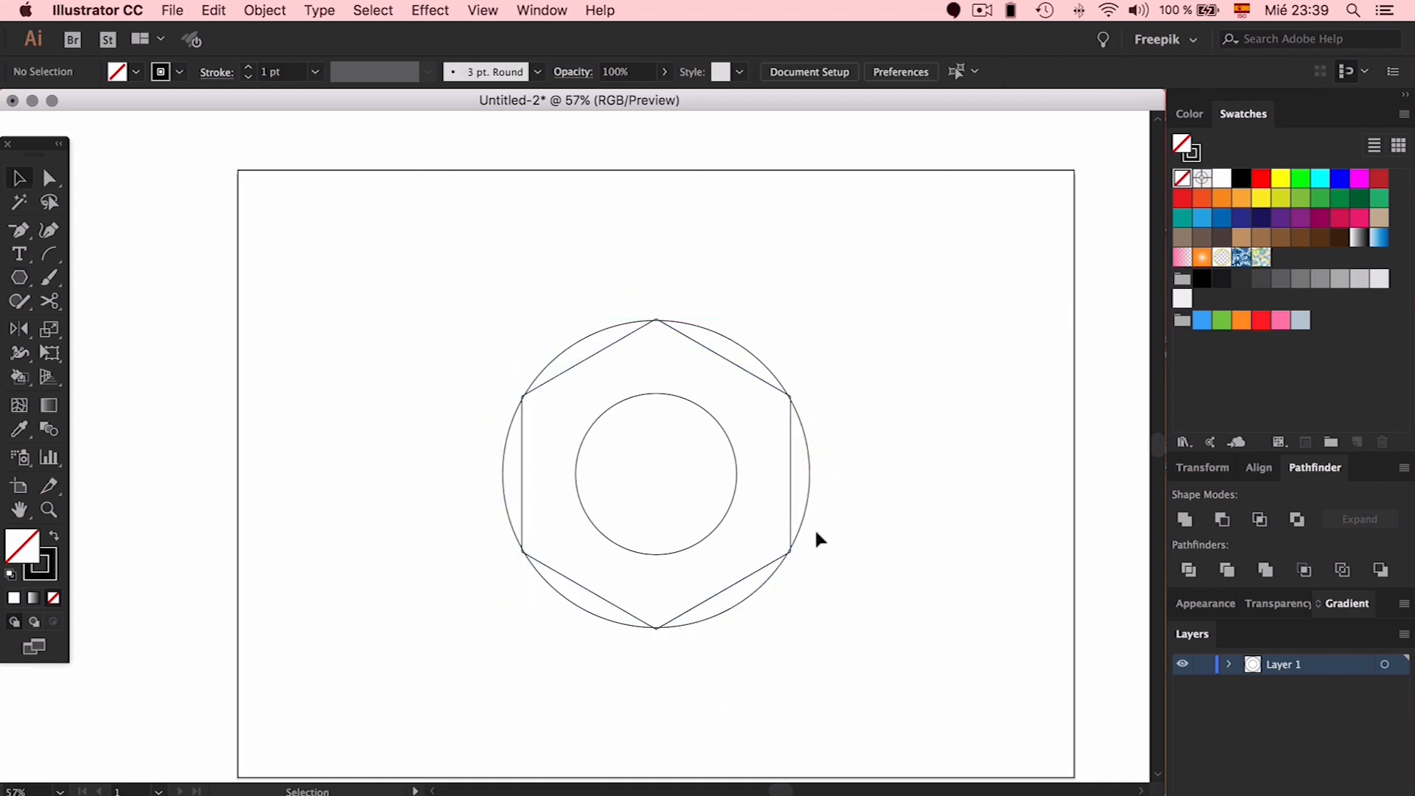
pyautogui.click(792, 509)
pyautogui.moveTo(791, 473); pyautogui.dragTo(810, 472)
pyautogui.click(926, 456)
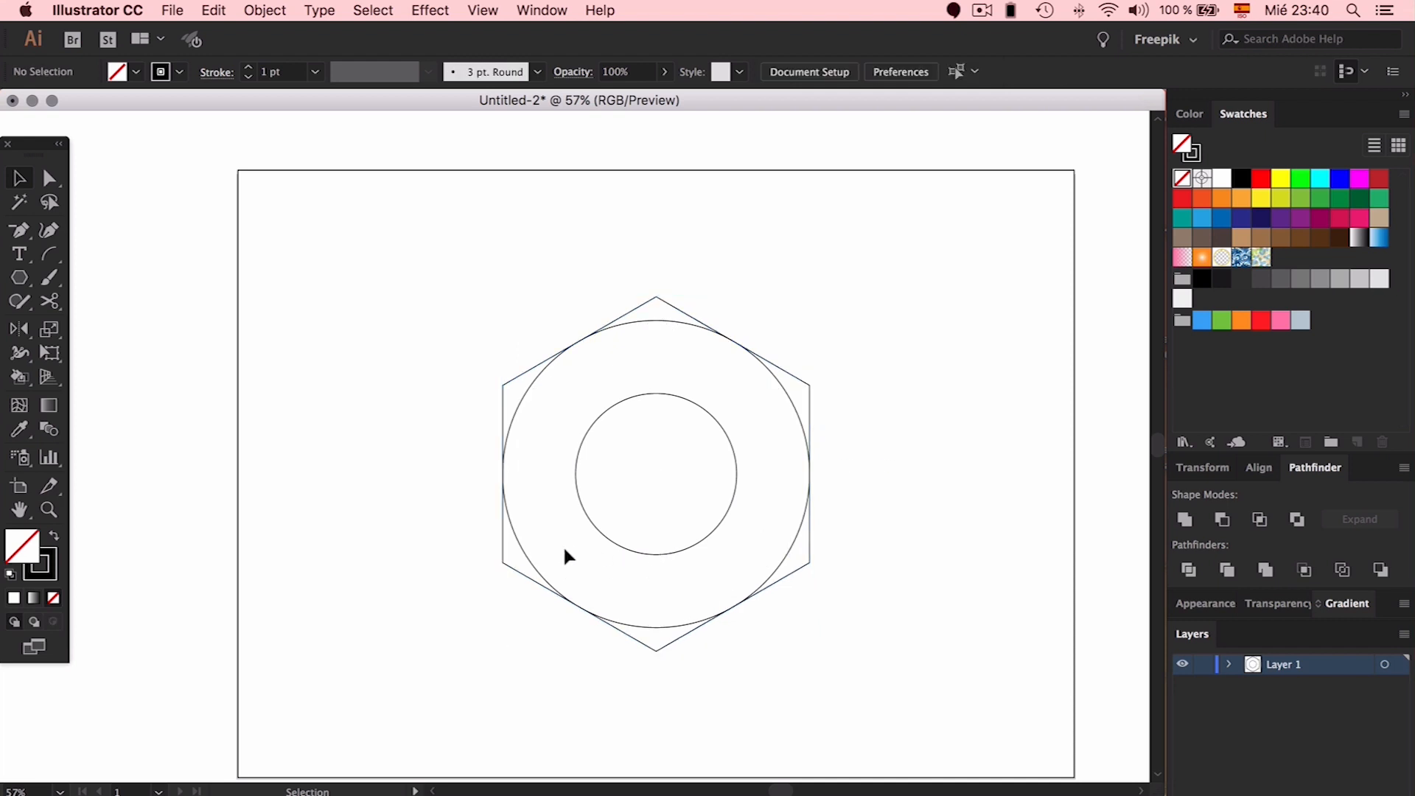
pyautogui.click(625, 634)
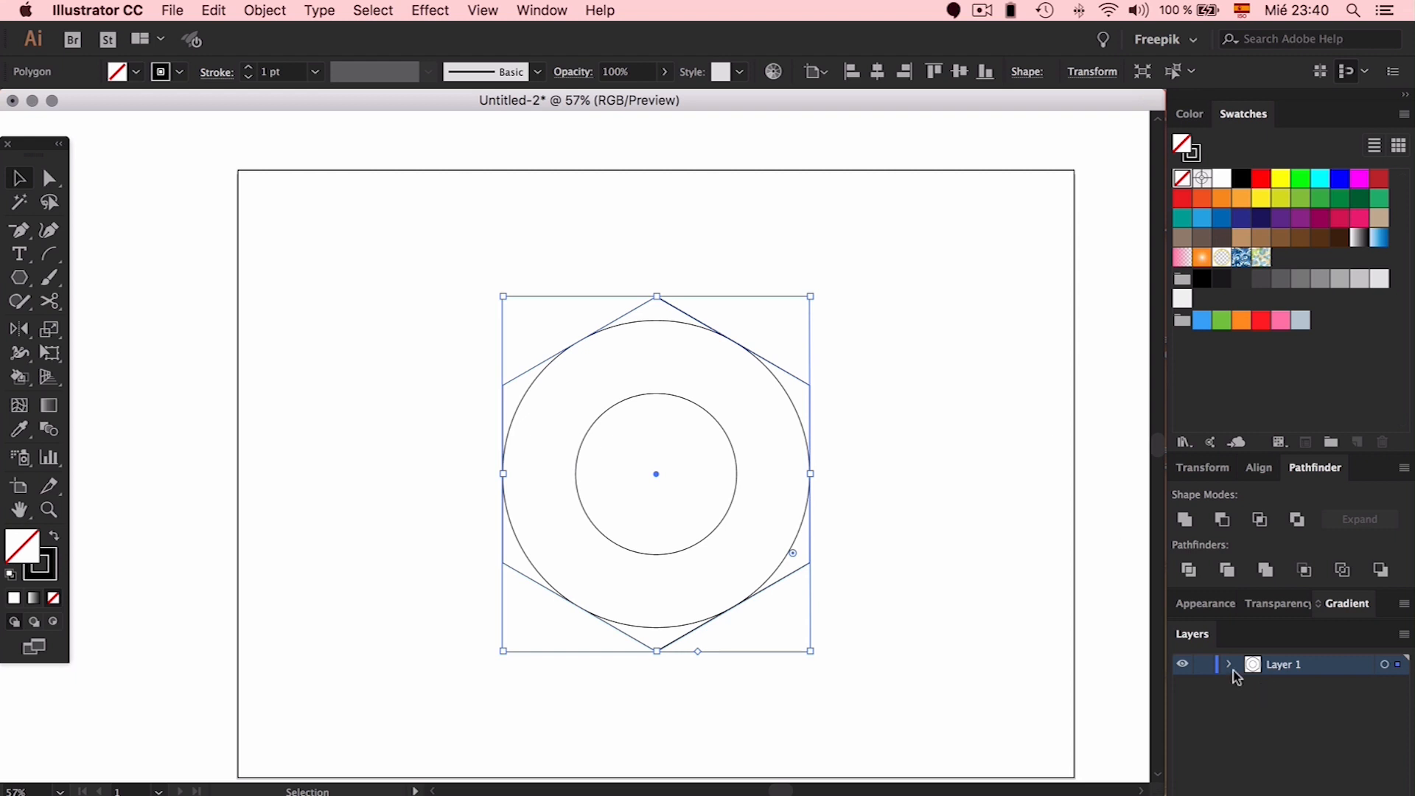
# Draw a short diagonal test line near the top-left with the Pen tool
pyautogui.click(914, 524)
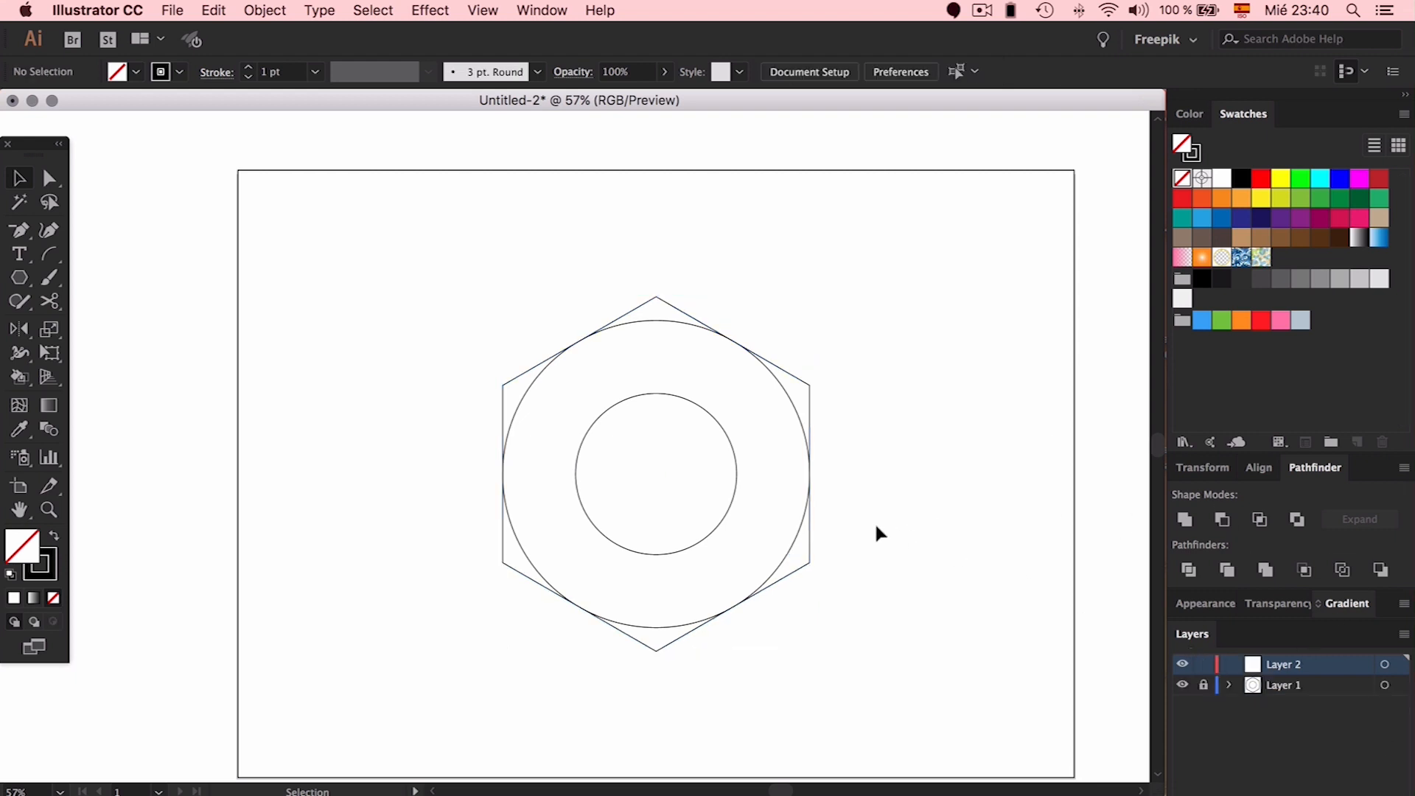
pyautogui.moveTo(29, 235); pyautogui.dragTo(82, 234)
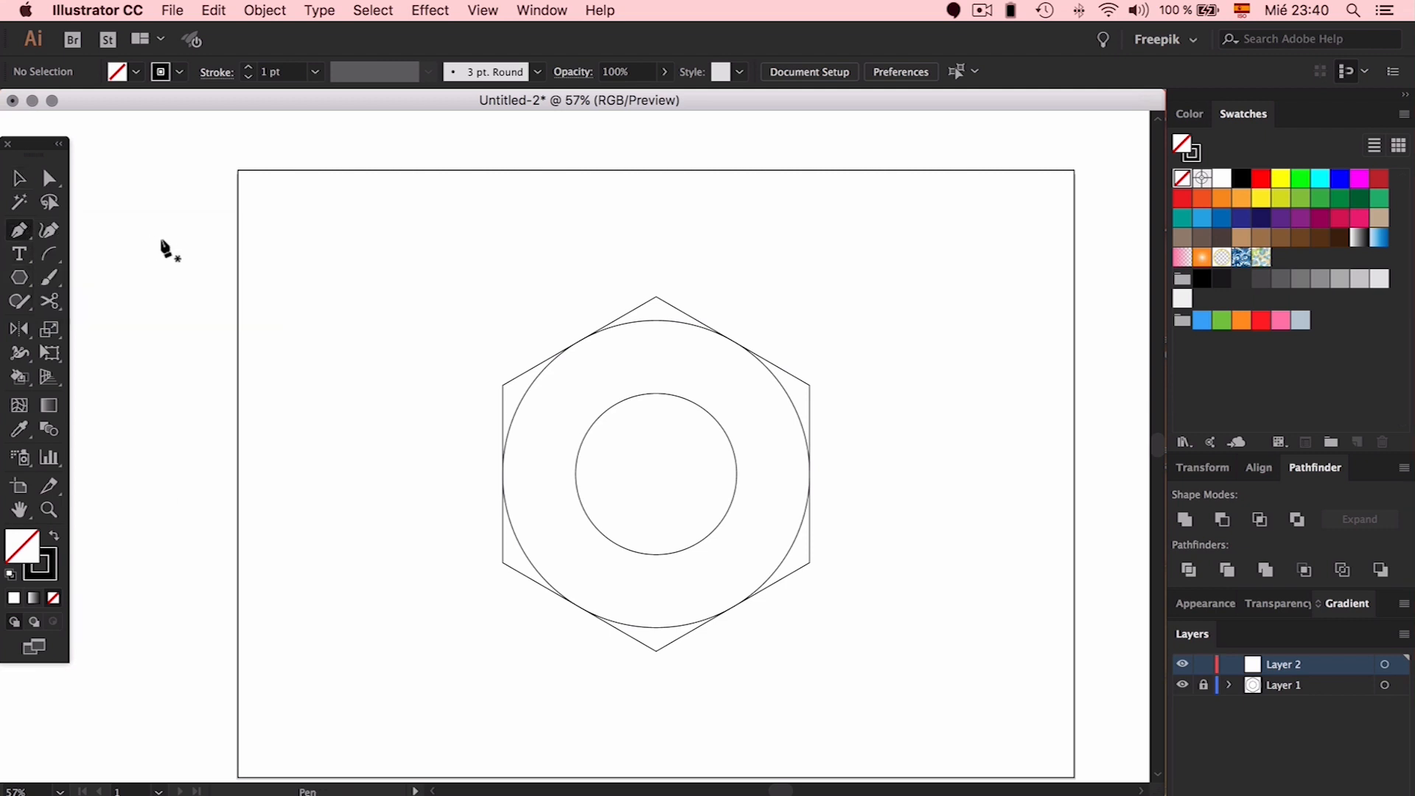
pyautogui.click(49, 254)
pyautogui.click(288, 254)
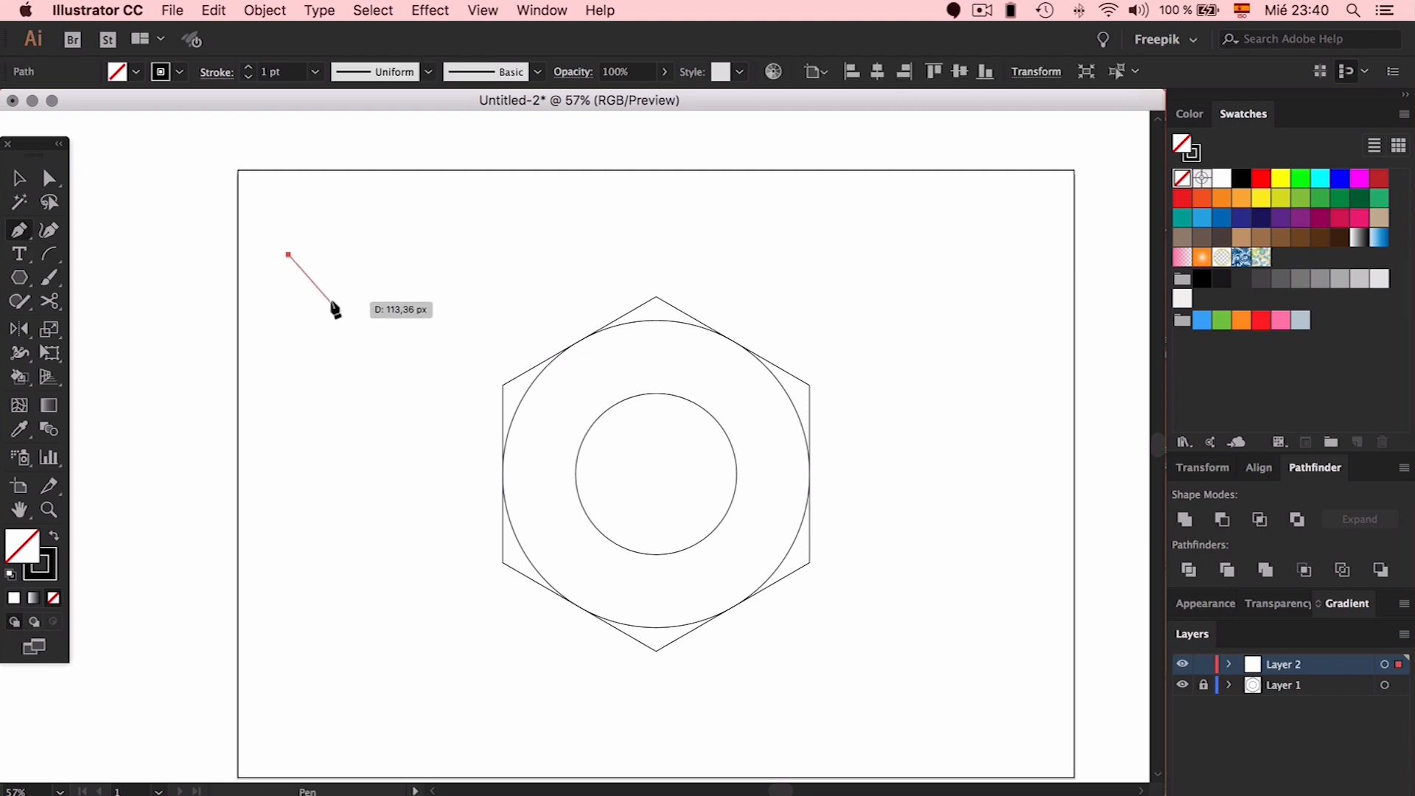
pyautogui.click(330, 301)
pyautogui.press('v')
pyautogui.moveTo(391, 207); pyautogui.dragTo(267, 321)
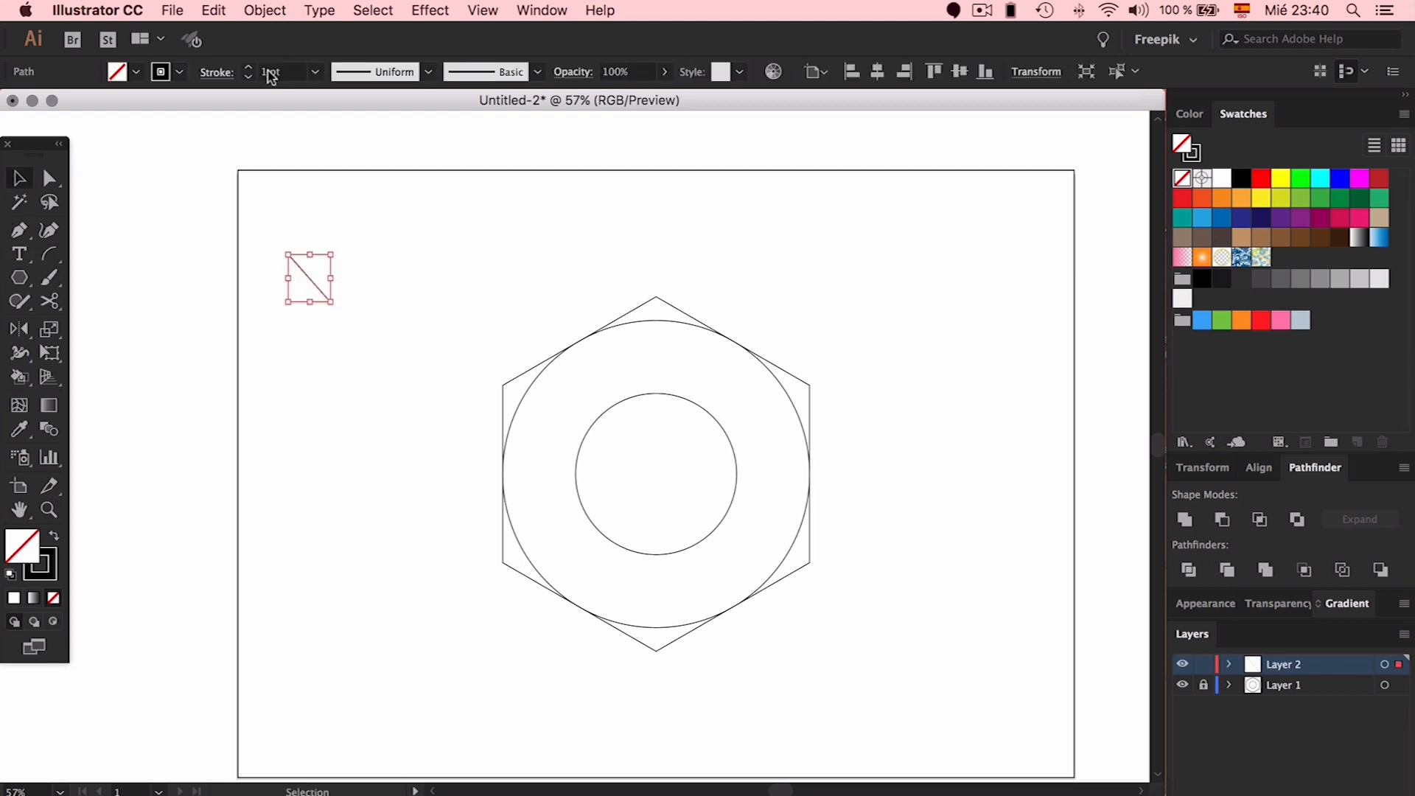
# Set the test line's stroke to 10 pt and move it into the inner circle
pyautogui.click(248, 67)
pyautogui.click(249, 67)
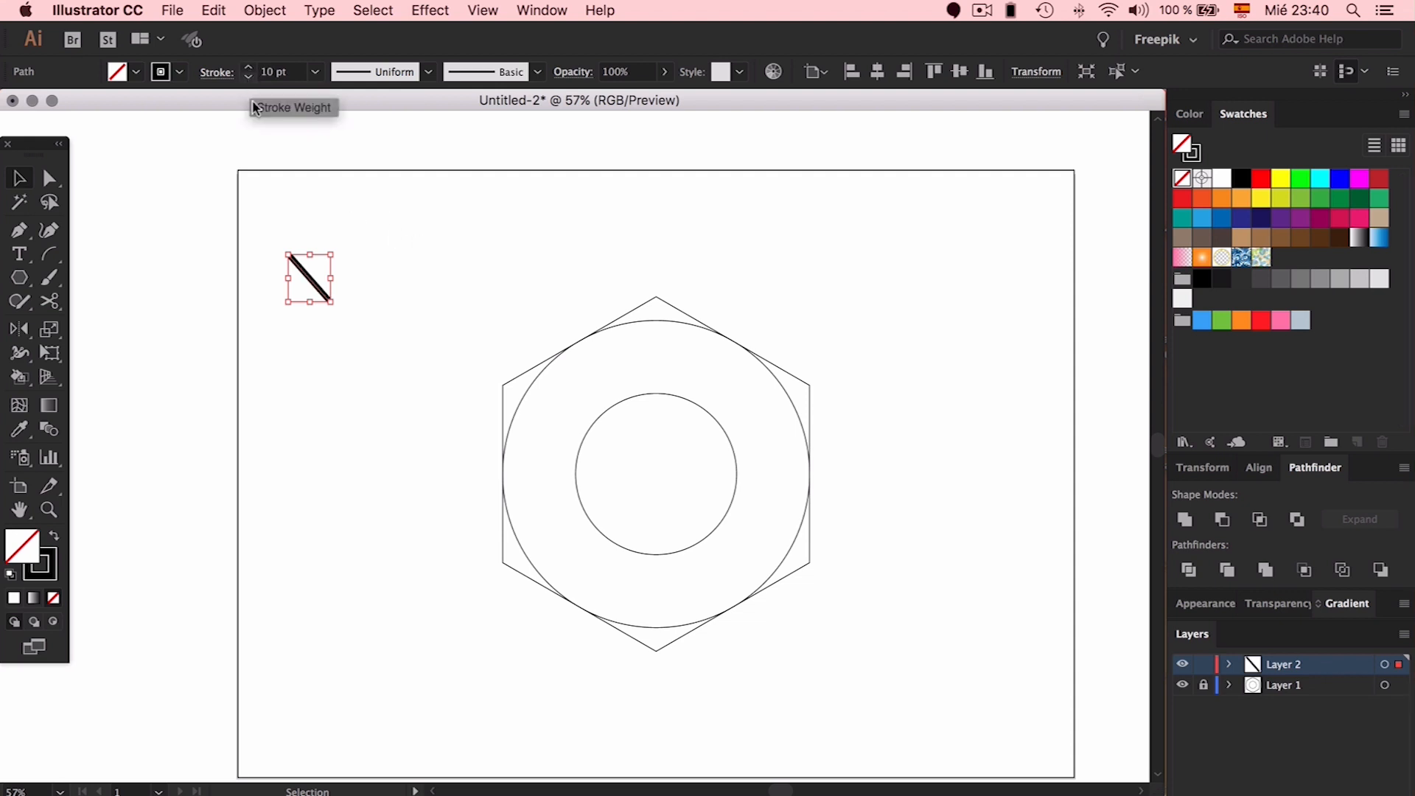
pyautogui.click(348, 250)
pyautogui.moveTo(312, 284); pyautogui.dragTo(667, 503)
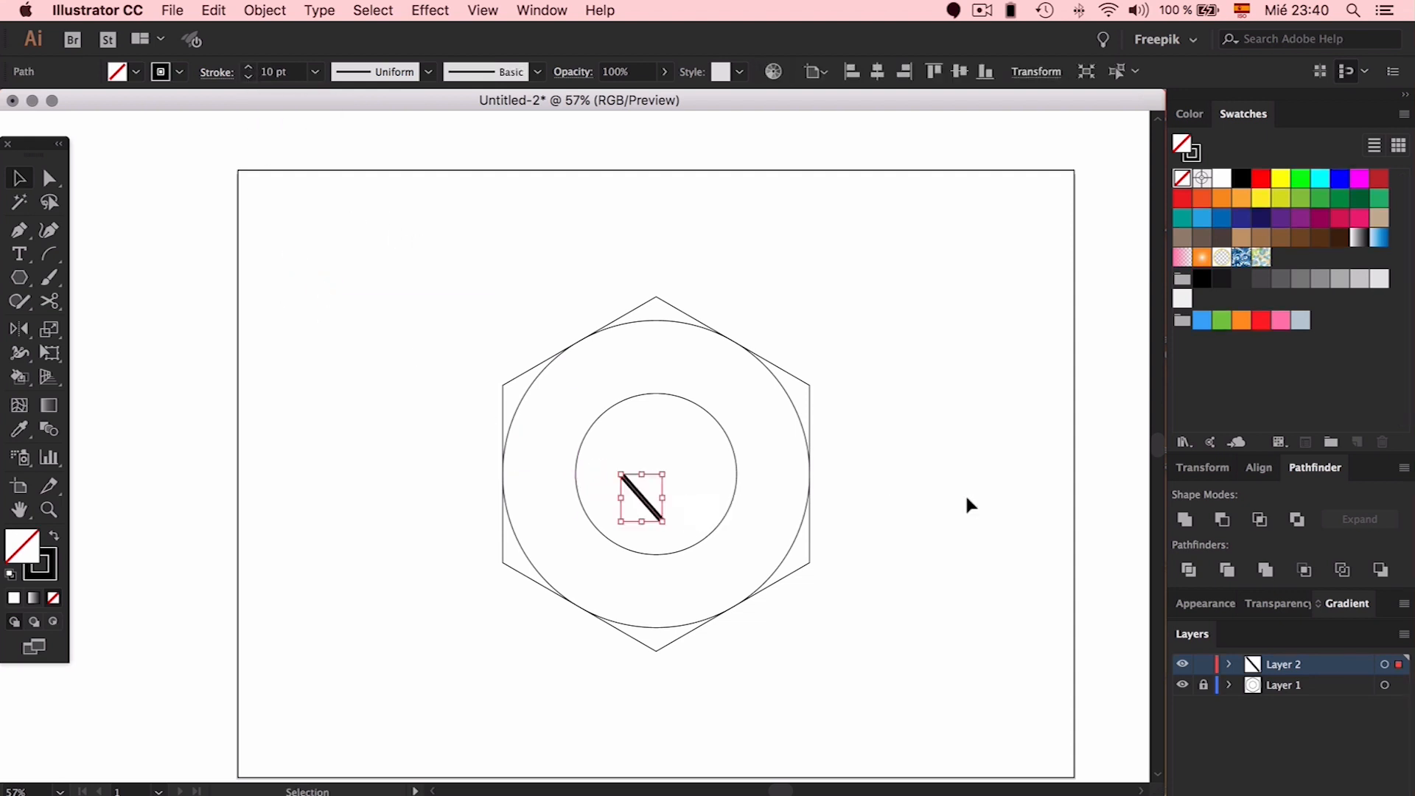
pyautogui.click(652, 507)
# Give the stroke Round Cap and Round Join, then delete the test line
pyautogui.click(216, 73)
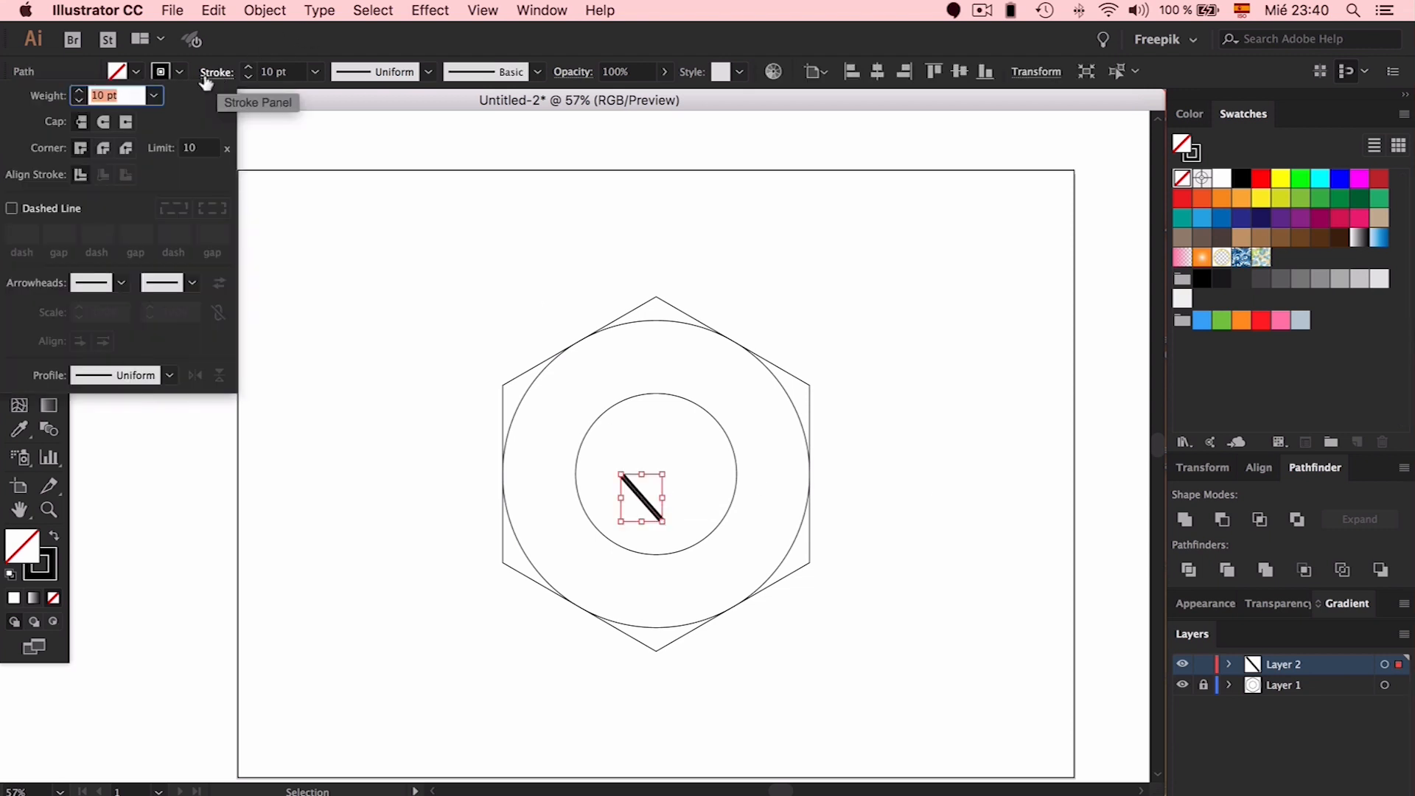
pyautogui.click(103, 122)
pyautogui.click(103, 150)
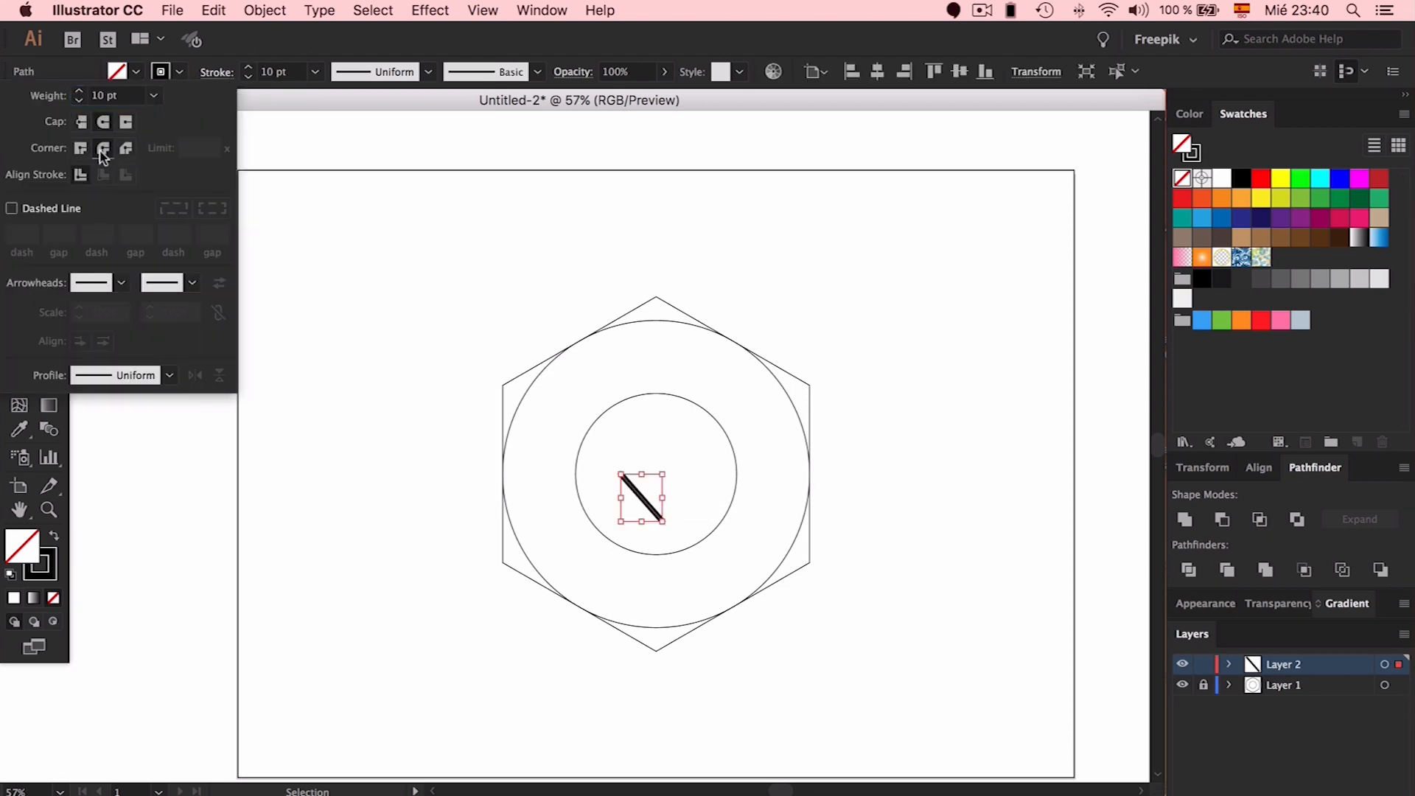
pyautogui.click(471, 244)
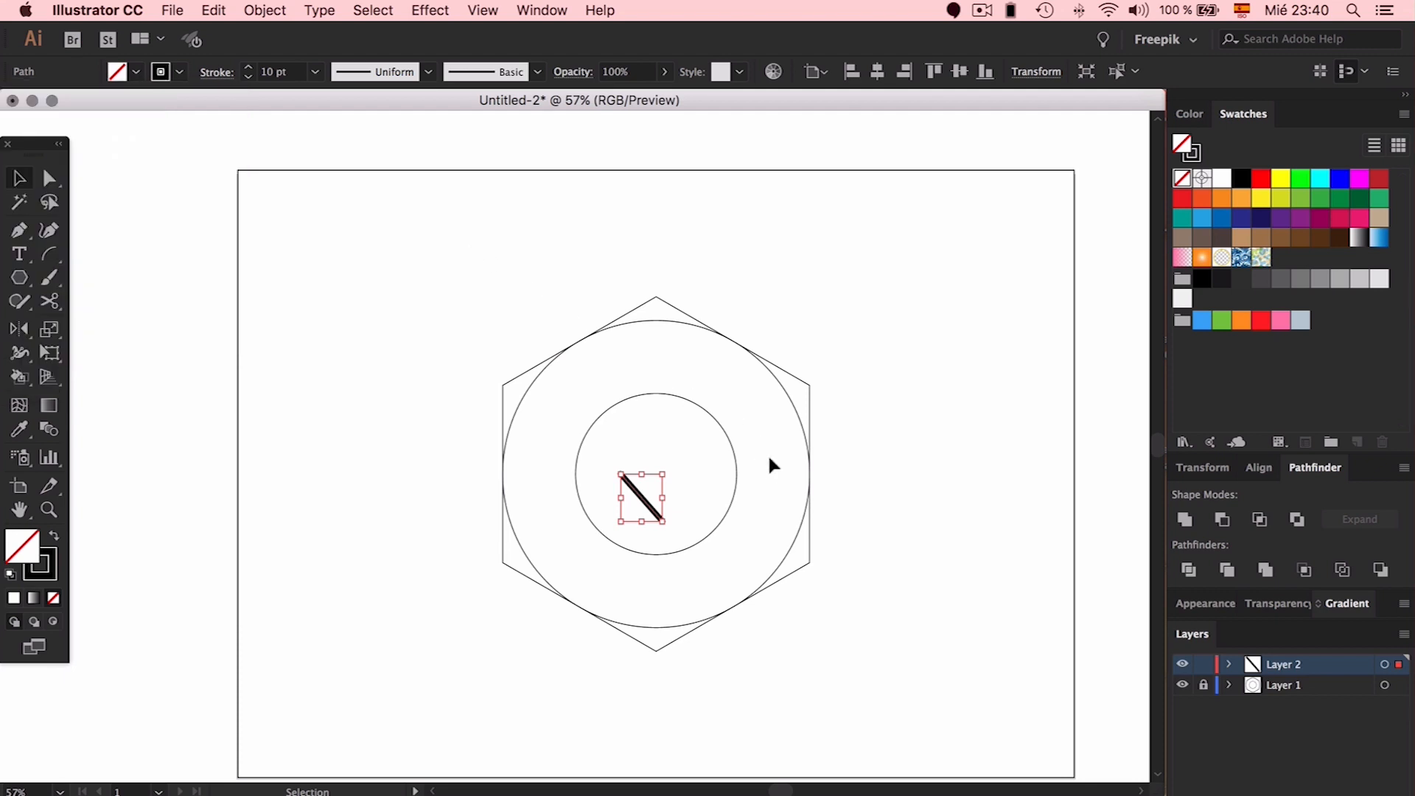
pyautogui.press('Delete')
pyautogui.click(55, 259)
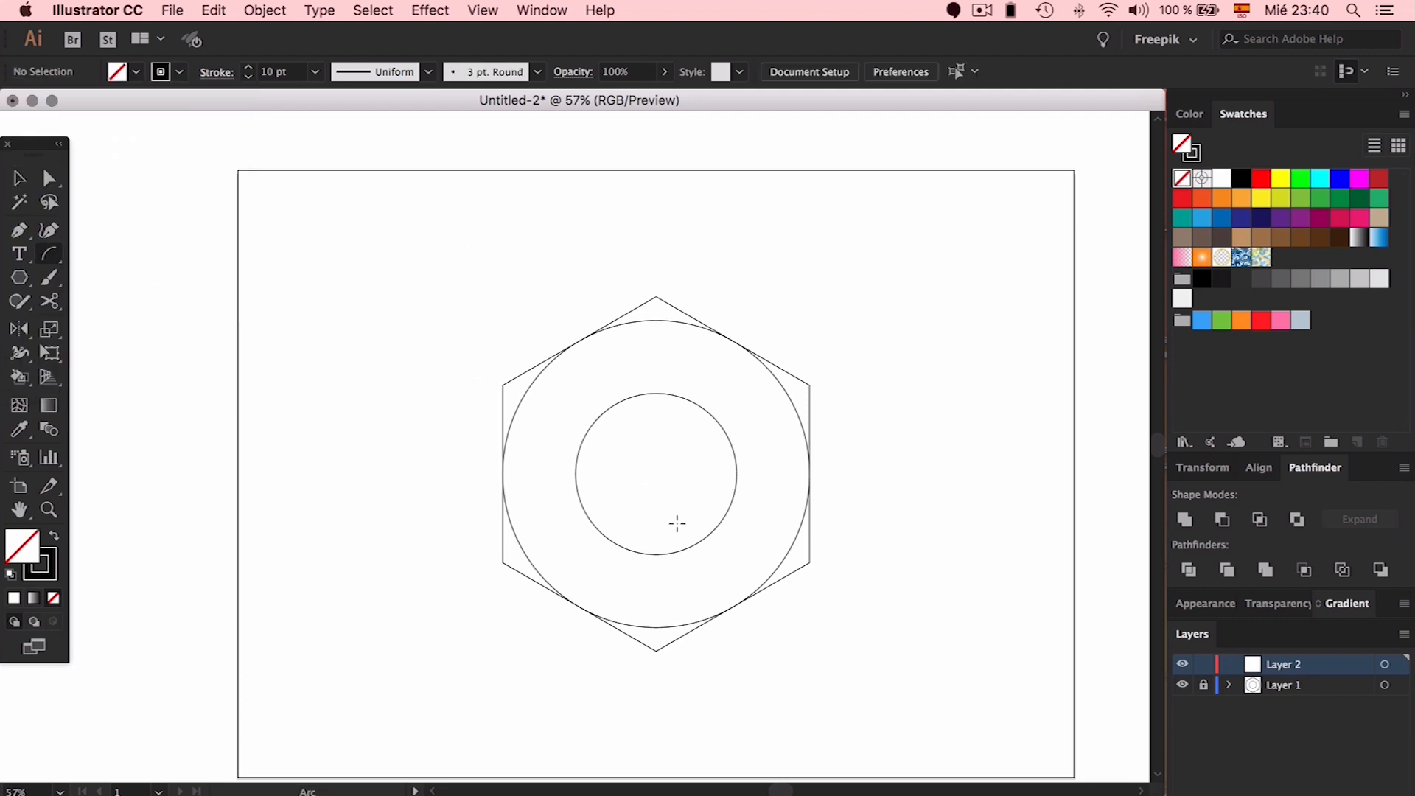
# Draw an arc in the inner circle, rotate it to bulge upward, then enlarge and position it
pyautogui.moveTo(657, 504); pyautogui.dragTo(706, 554)
pyautogui.press('v')
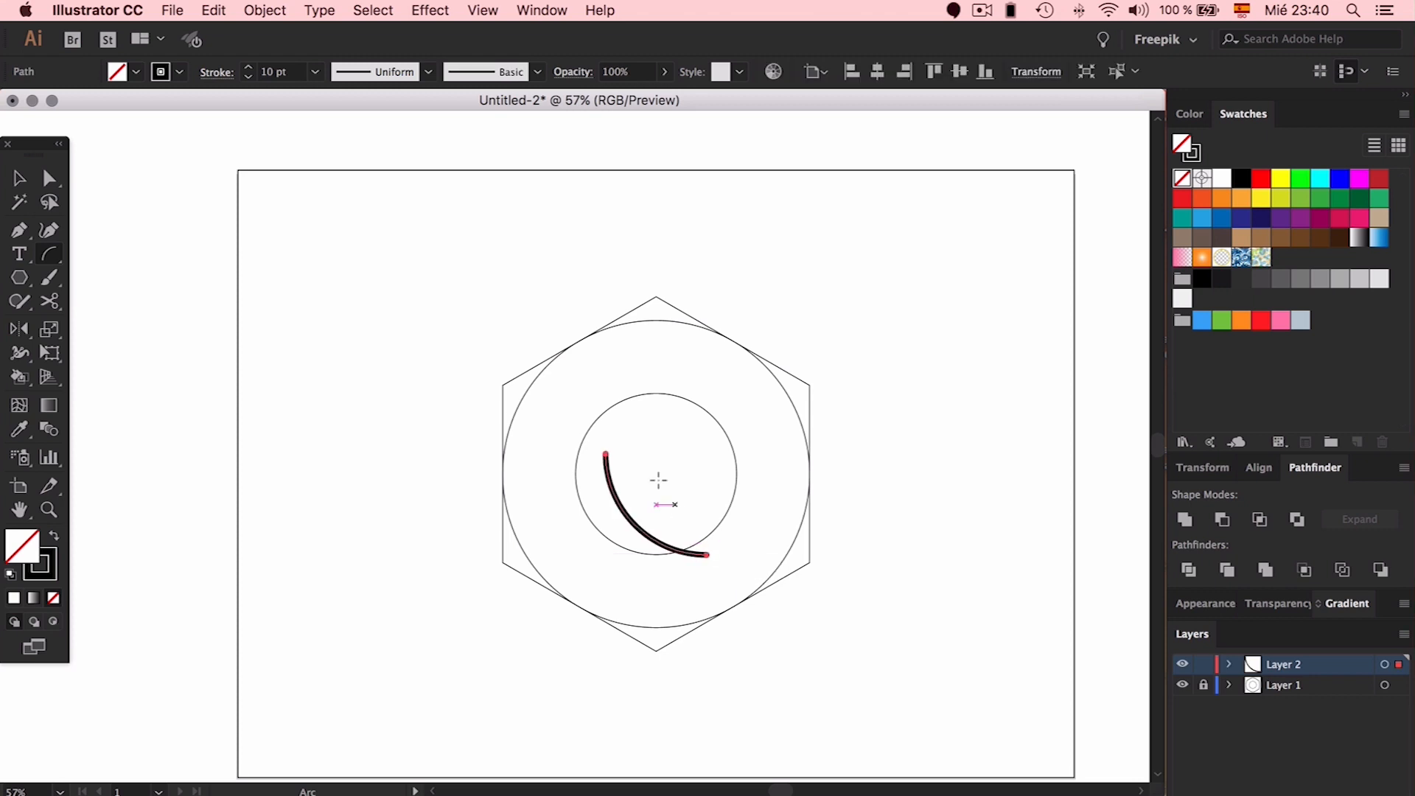
pyautogui.moveTo(659, 446); pyautogui.dragTo(795, 633)
pyautogui.moveTo(727, 504); pyautogui.dragTo(752, 501)
pyautogui.moveTo(678, 464); pyautogui.dragTo(676, 495)
pyautogui.moveTo(656, 644); pyautogui.dragTo(655, 601)
pyautogui.moveTo(686, 492); pyautogui.dragTo(685, 503)
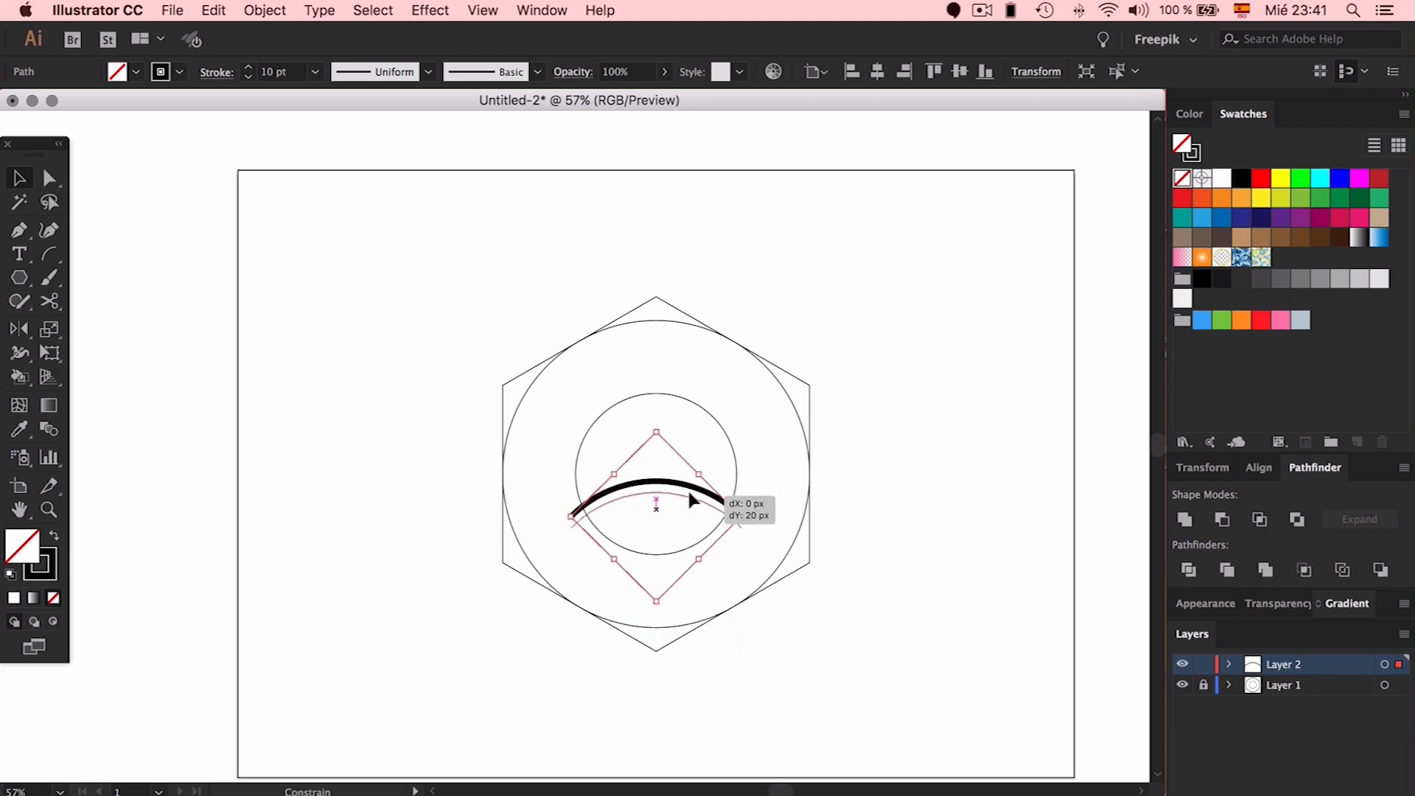
pyautogui.click(840, 483)
pyautogui.press('super+1')
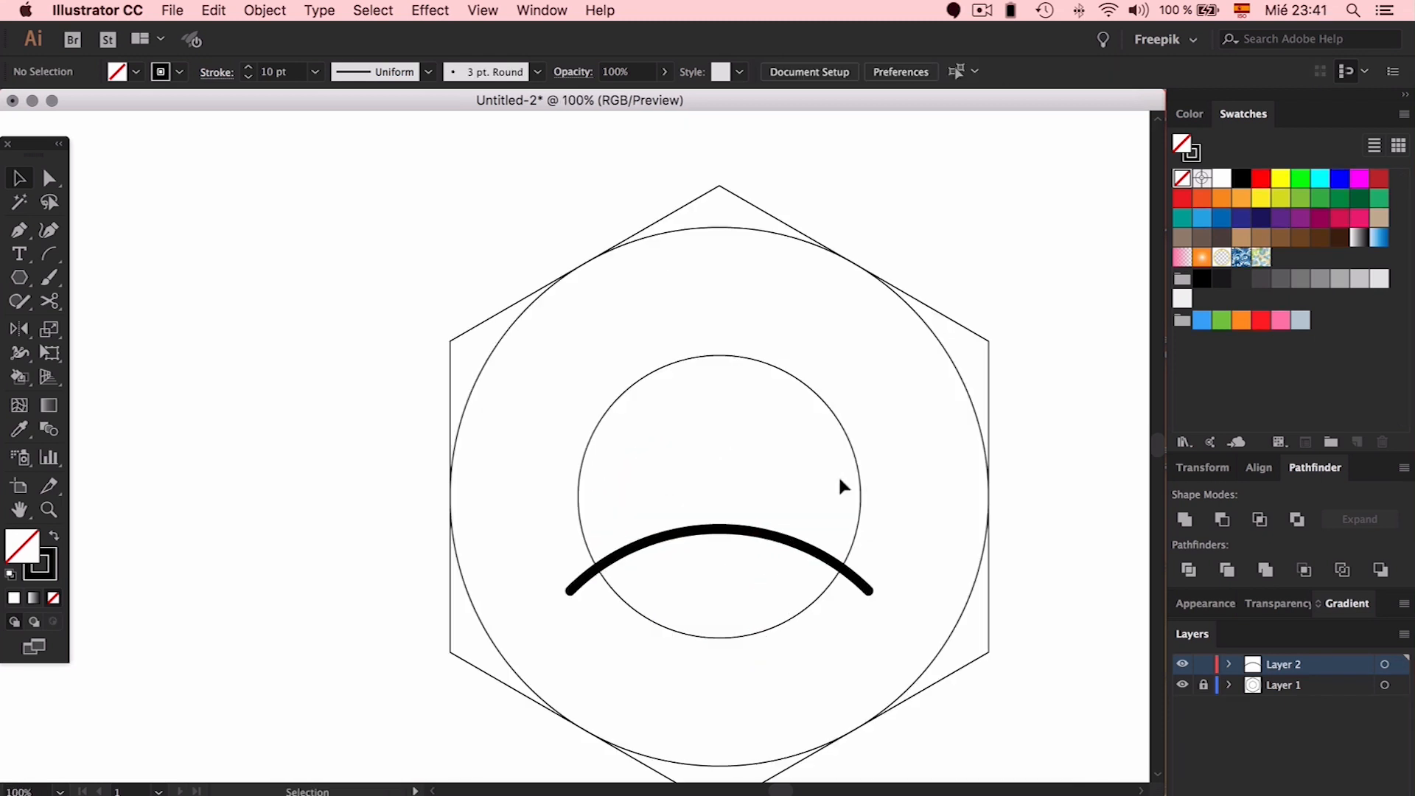
# Duplicate the arc below, flip the copies and scale them into two scallops meeting the arch
pyautogui.moveTo(621, 470); pyautogui.dragTo(603, 564)
pyautogui.moveTo(602, 447); pyautogui.dragTo(452, 518)
pyautogui.scroll(-2, 471, 516)
pyautogui.click(695, 569)
pyautogui.moveTo(537, 481); pyautogui.dragTo(737, 473)
pyautogui.press('super+plus')
pyautogui.press('super+plus')
pyautogui.press('super+plus')
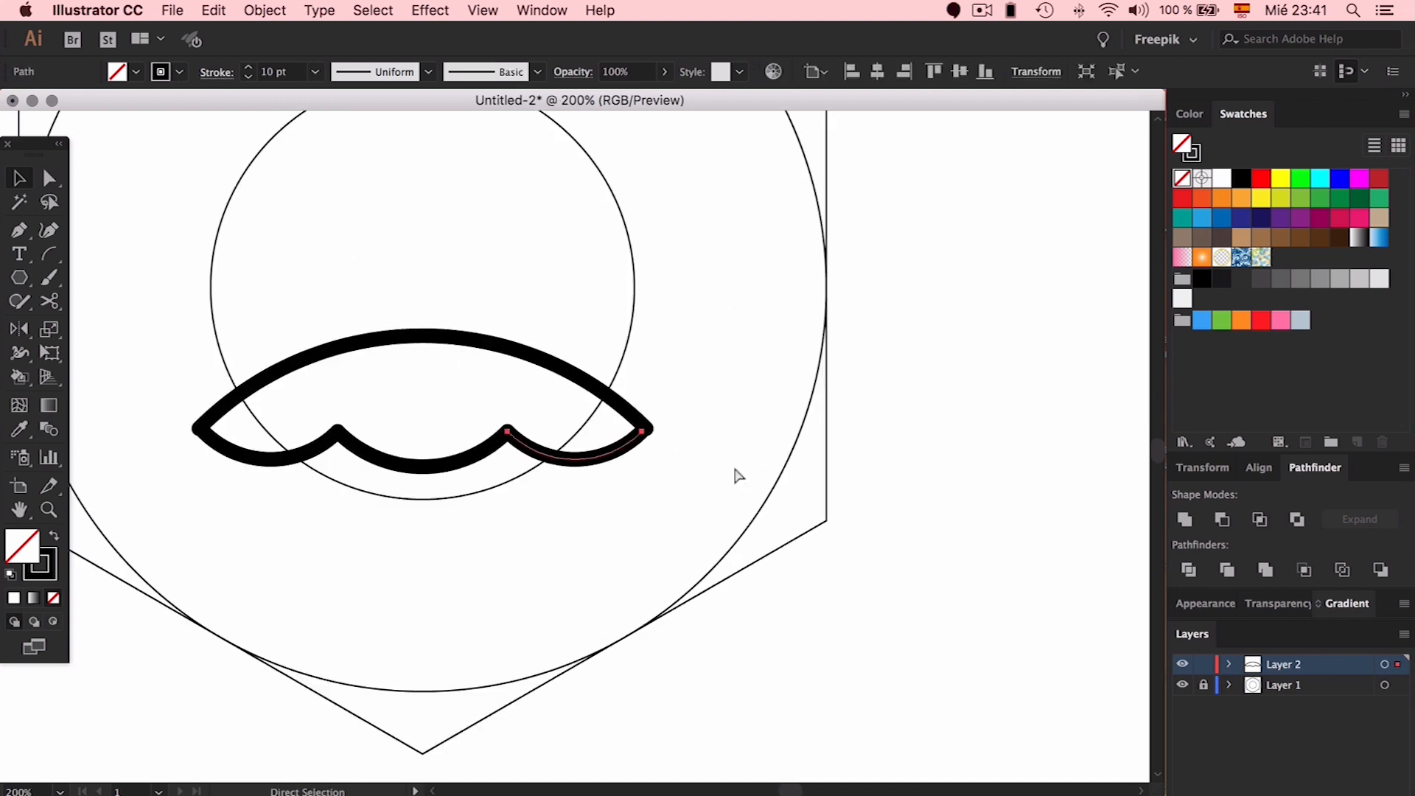
pyautogui.moveTo(707, 418)
pyautogui.mouseDown()
pyautogui.moveTo(719, 412)
pyautogui.moveTo(676, 413)
pyautogui.moveTo(703, 415)
pyautogui.mouseUp()
pyautogui.click(771, 405)
pyautogui.hscroll(-10, 455, 395)
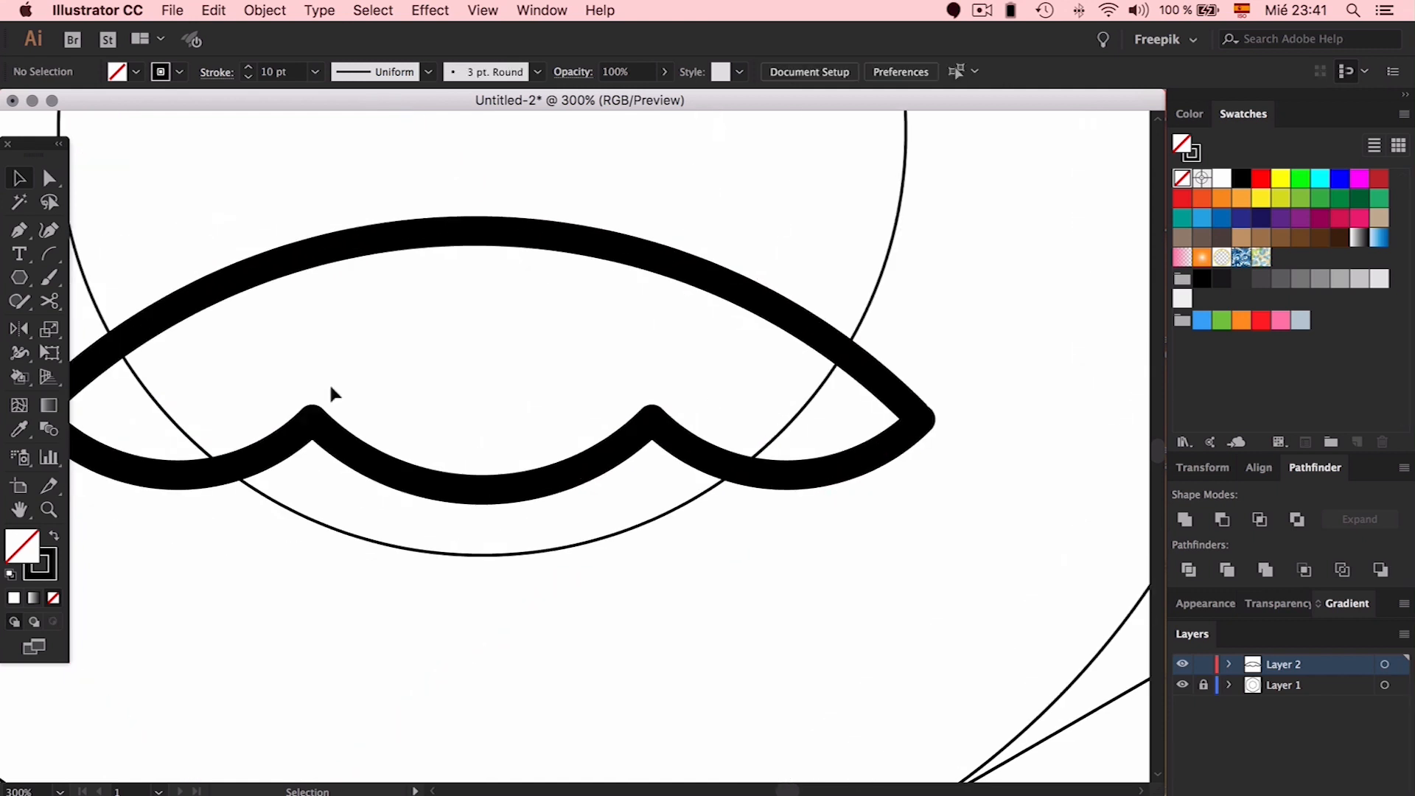
# Try stretching the lower-left arc toward the top arc's end, undo it, and inspect the top arc
pyautogui.click(165, 417)
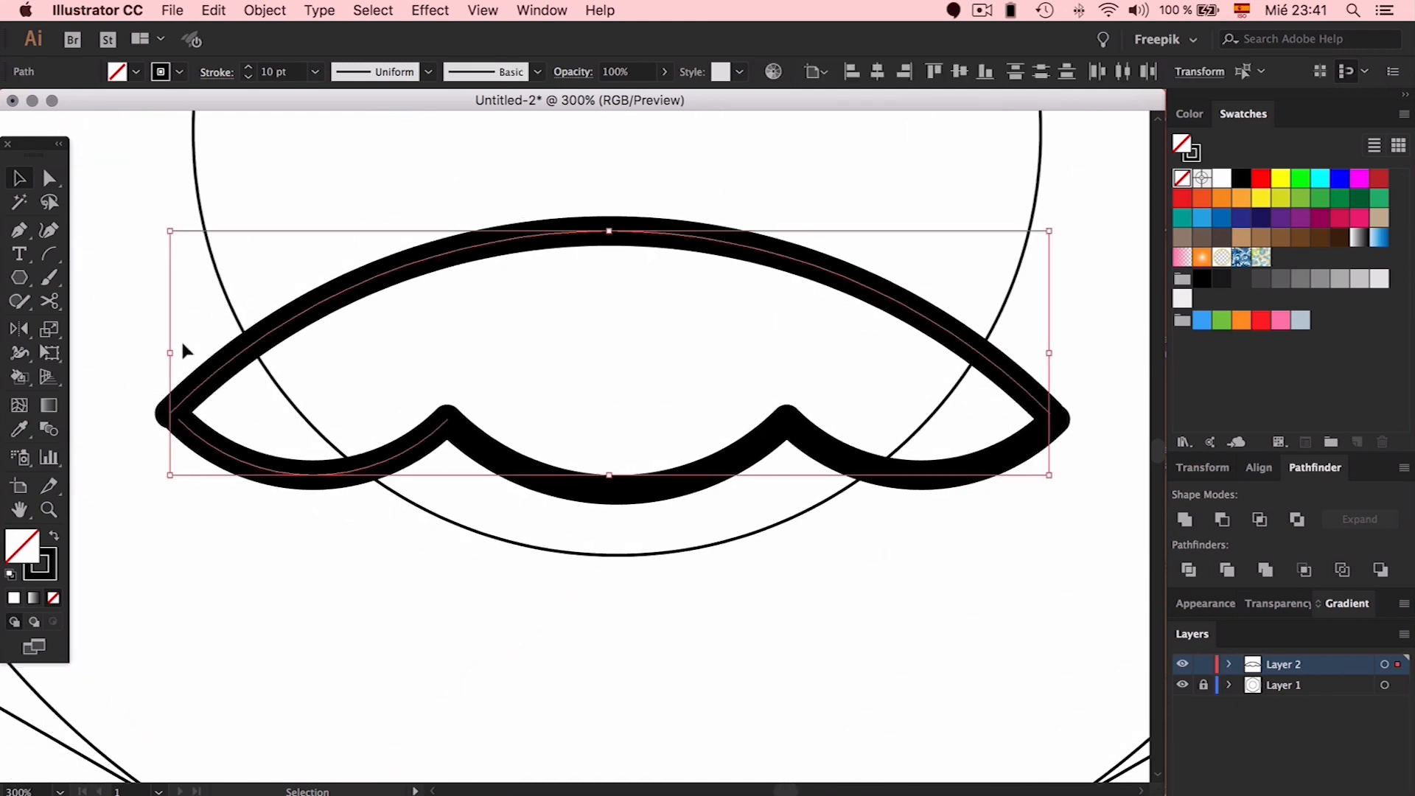
pyautogui.click(180, 339)
pyautogui.click(193, 440)
pyautogui.moveTo(178, 419); pyautogui.dragTo(200, 442)
pyautogui.press('super+z')
pyautogui.hscroll(-3, 204, 445)
pyautogui.moveTo(286, 419); pyautogui.dragTo(288, 414)
pyautogui.click(293, 414)
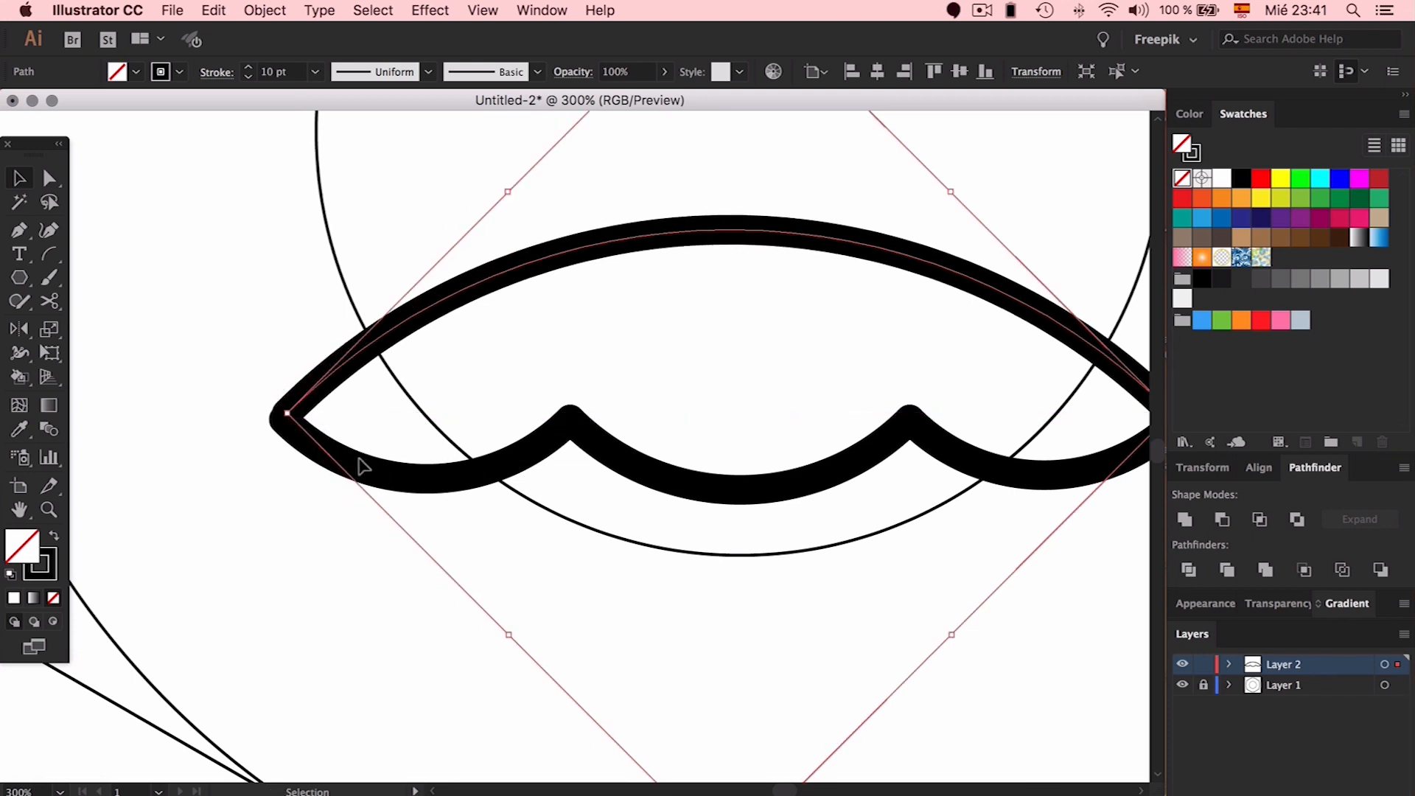
pyautogui.click(338, 145)
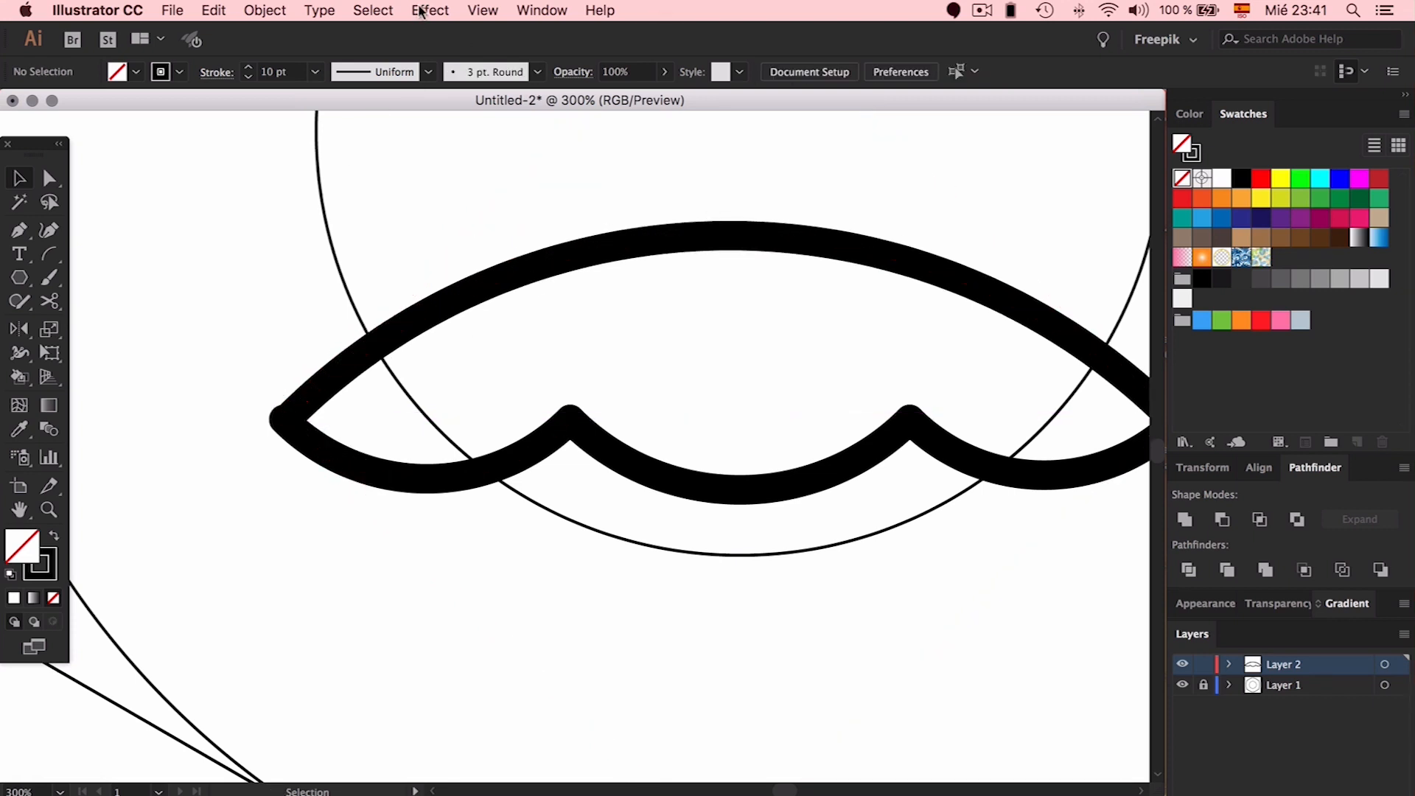
# Toggle pixel-grid snapping and resize the lower-left arc to meet the arch's end
pyautogui.click(521, 10)
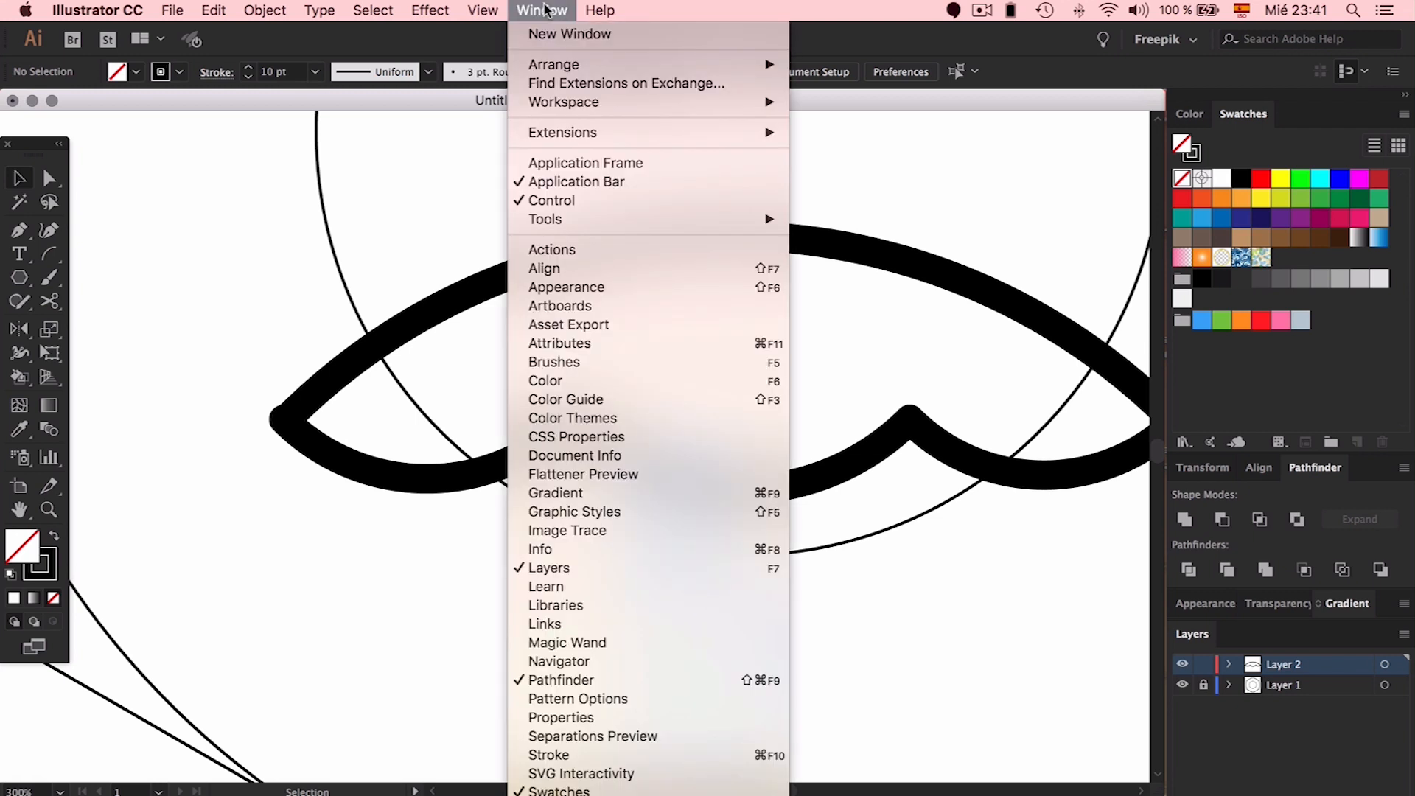
pyautogui.moveTo(501, 10)
pyautogui.click(529, 700)
pyautogui.click(313, 443)
pyautogui.moveTo(284, 419)
pyautogui.mouseDown()
pyautogui.moveTo(339, 420)
pyautogui.moveTo(284, 419)
pyautogui.mouseUp()
pyautogui.click(593, 420)
# Replace the lower-right arc with a copy of the left arc meeting the arch's right tip
pyautogui.hscroll(5, 595, 420)
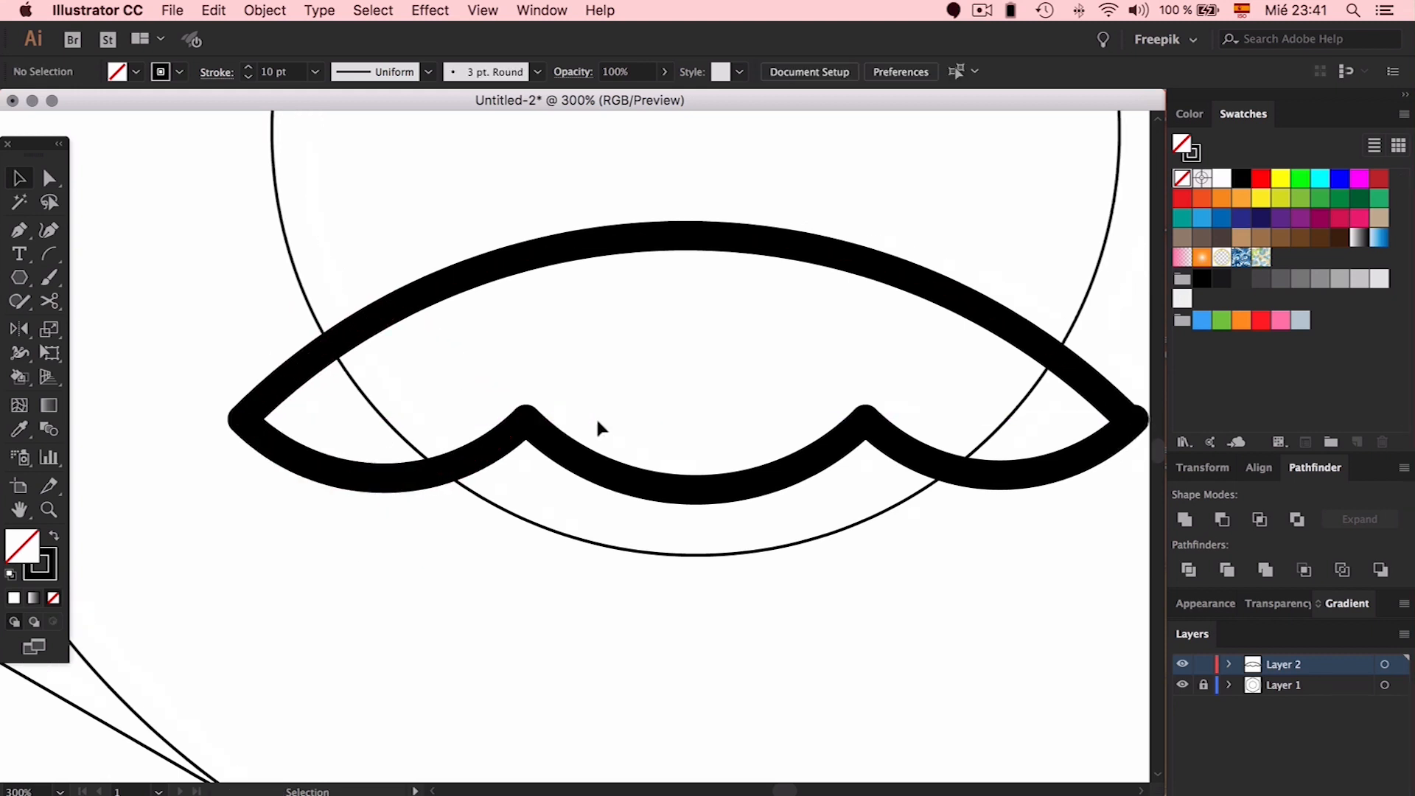
pyautogui.click(834, 471)
pyautogui.press('Delete')
pyautogui.moveTo(288, 475); pyautogui.dragTo(949, 419)
pyautogui.click(880, 404)
pyautogui.click(901, 404)
pyautogui.click(993, 317)
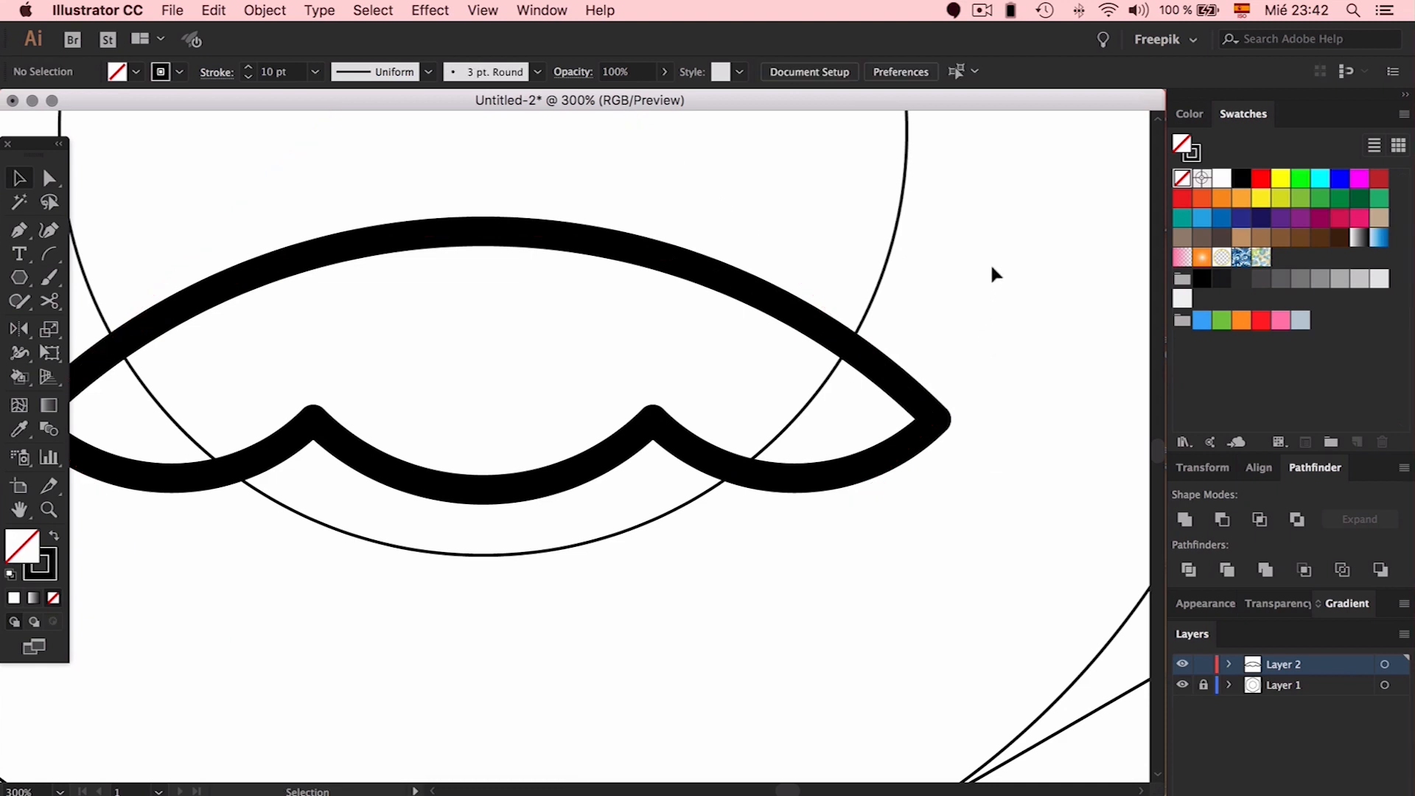
# Test moving anchors of the scallop path with Direct Selection, undo both edits, and zoom out
pyautogui.moveTo(991, 264); pyautogui.dragTo(136, 525)
pyautogui.hscroll(-1, 445, 543)
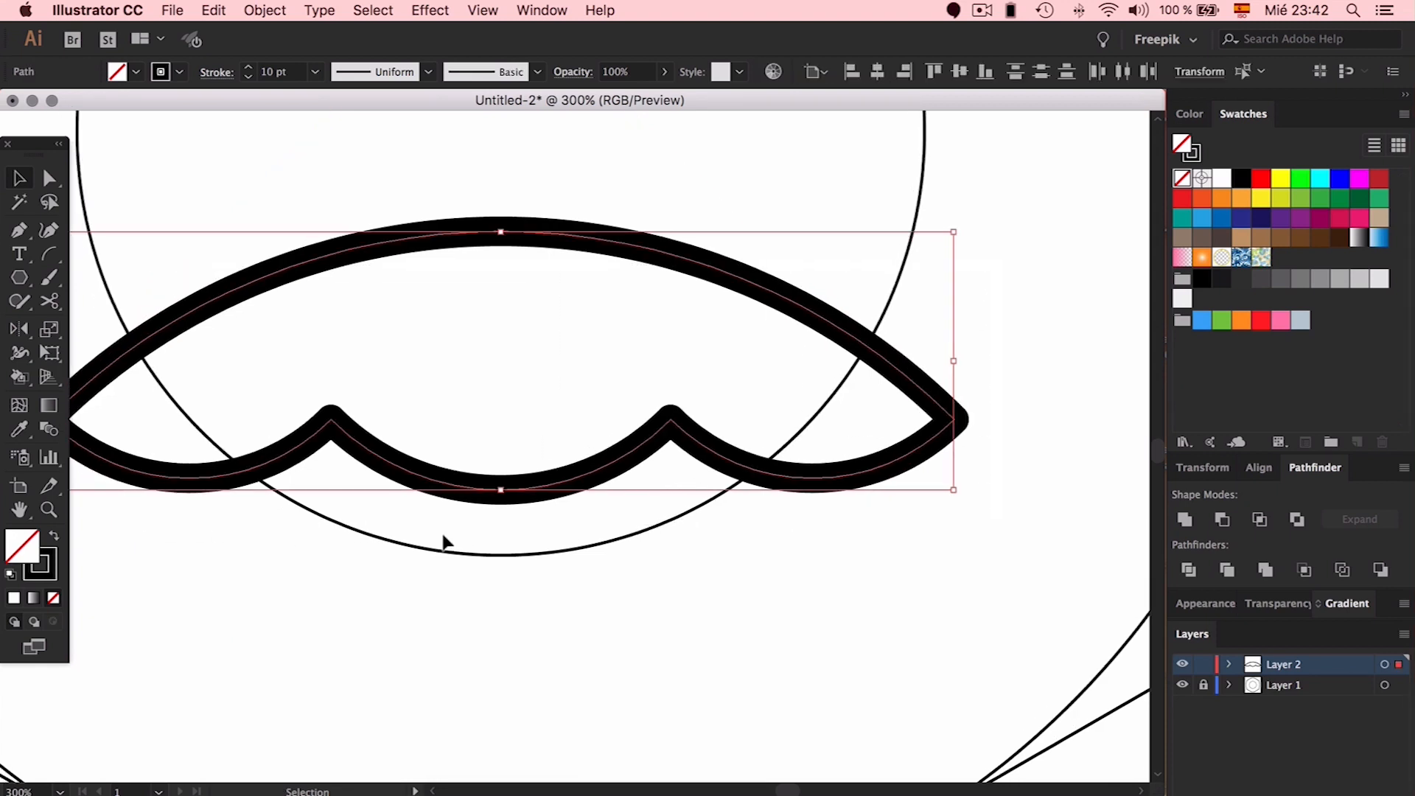
pyautogui.press('a')
pyautogui.press('v')
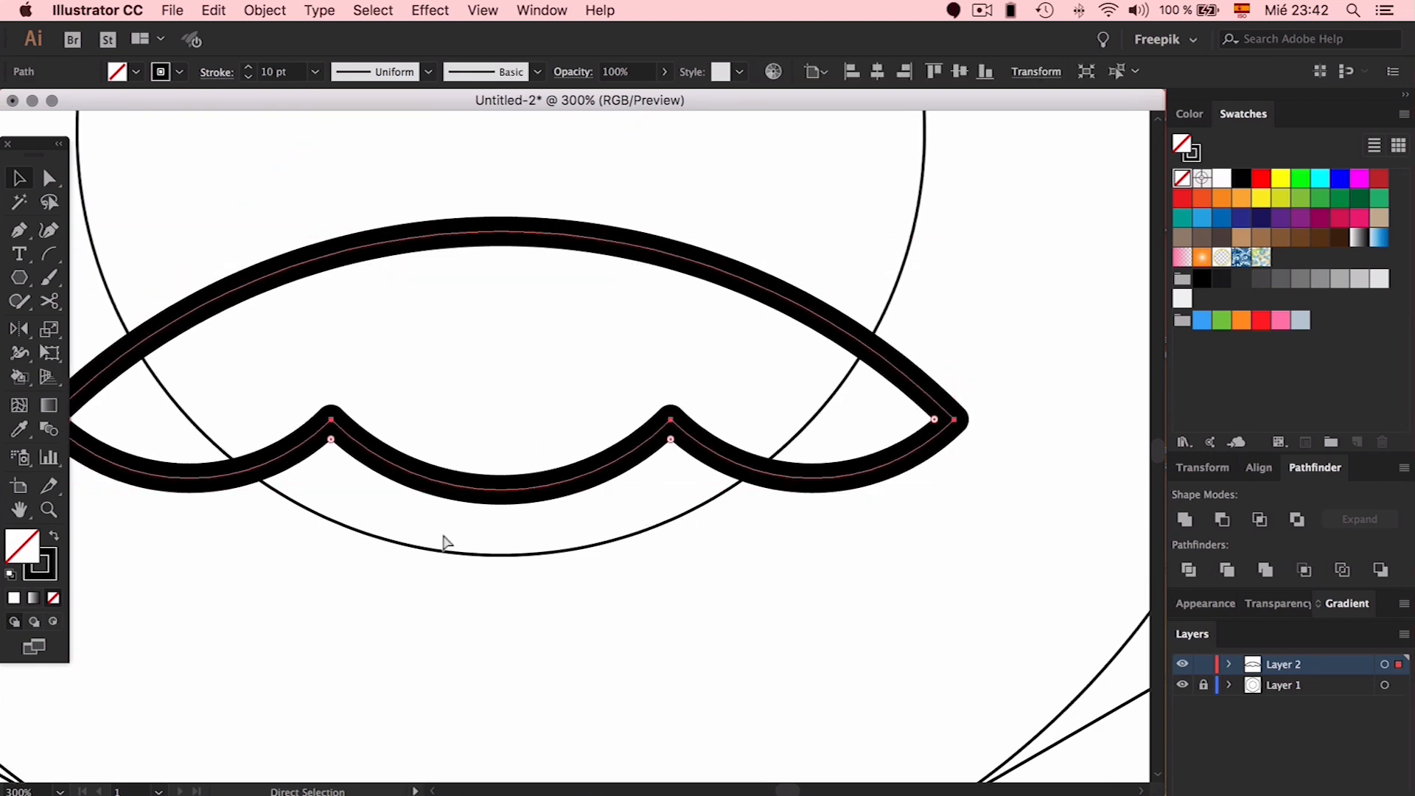
pyautogui.press('a')
pyautogui.moveTo(670, 418); pyautogui.dragTo(592, 563)
pyautogui.press('super+z')
pyautogui.moveTo(955, 419); pyautogui.dragTo(980, 352)
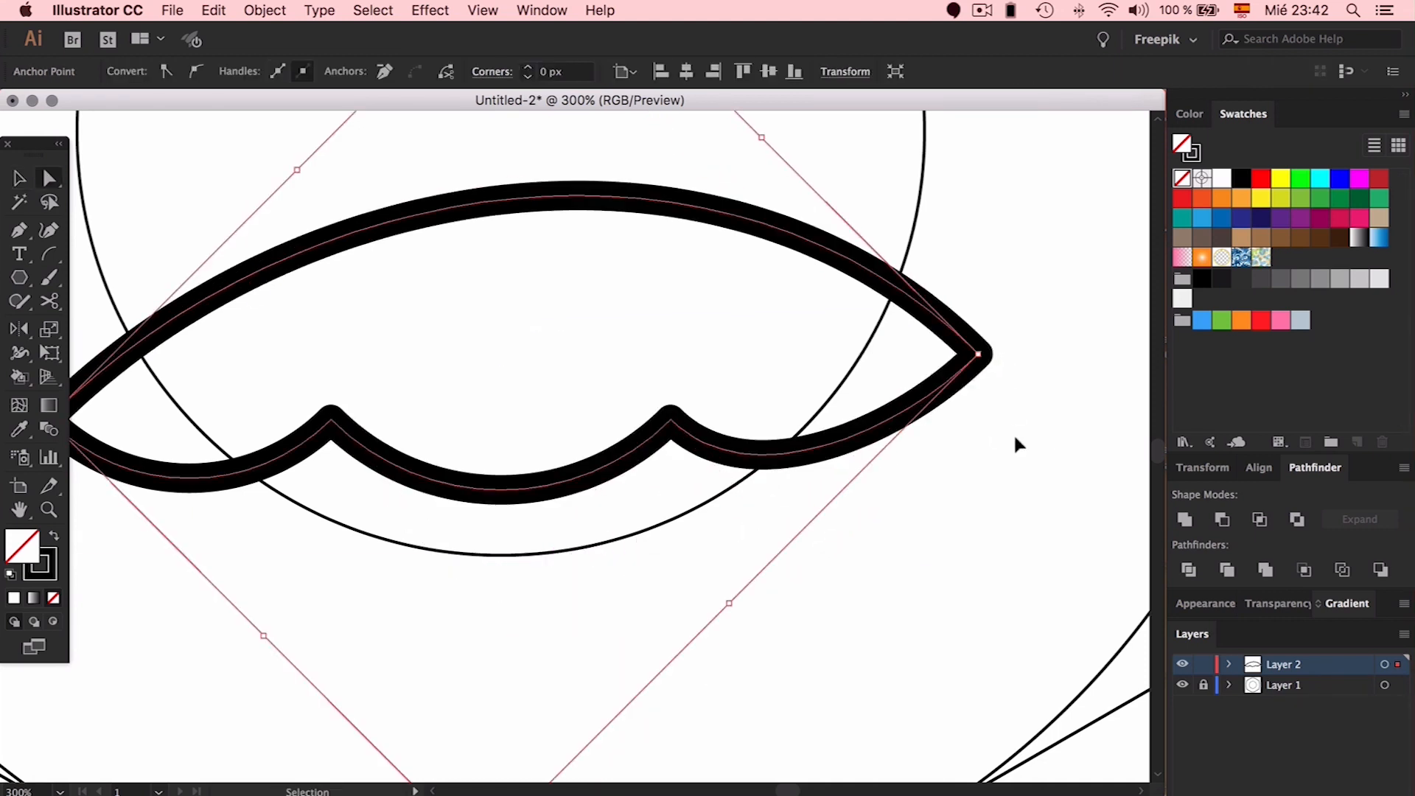
pyautogui.press('super+z')
pyautogui.click(1014, 479)
pyautogui.press('super+minus')
pyautogui.press('super+minus')
pyautogui.press('v')
pyautogui.scroll(3, 1014, 479)
pyautogui.hscroll(-3, 1013, 479)
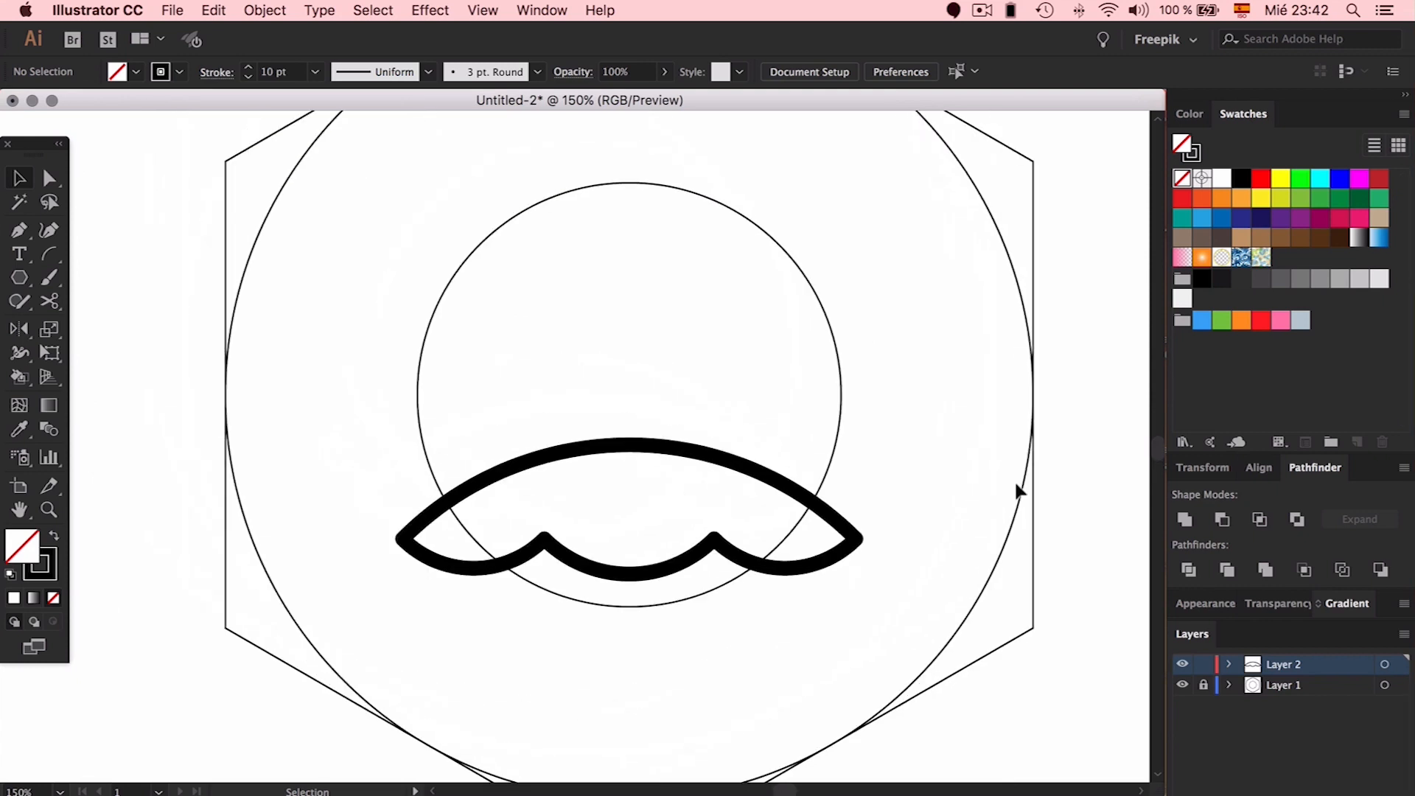
# Shrink the scalloped lens shape slightly
pyautogui.click(701, 453)
pyautogui.moveTo(626, 767); pyautogui.dragTo(628, 743)
pyautogui.moveTo(1346, 89)
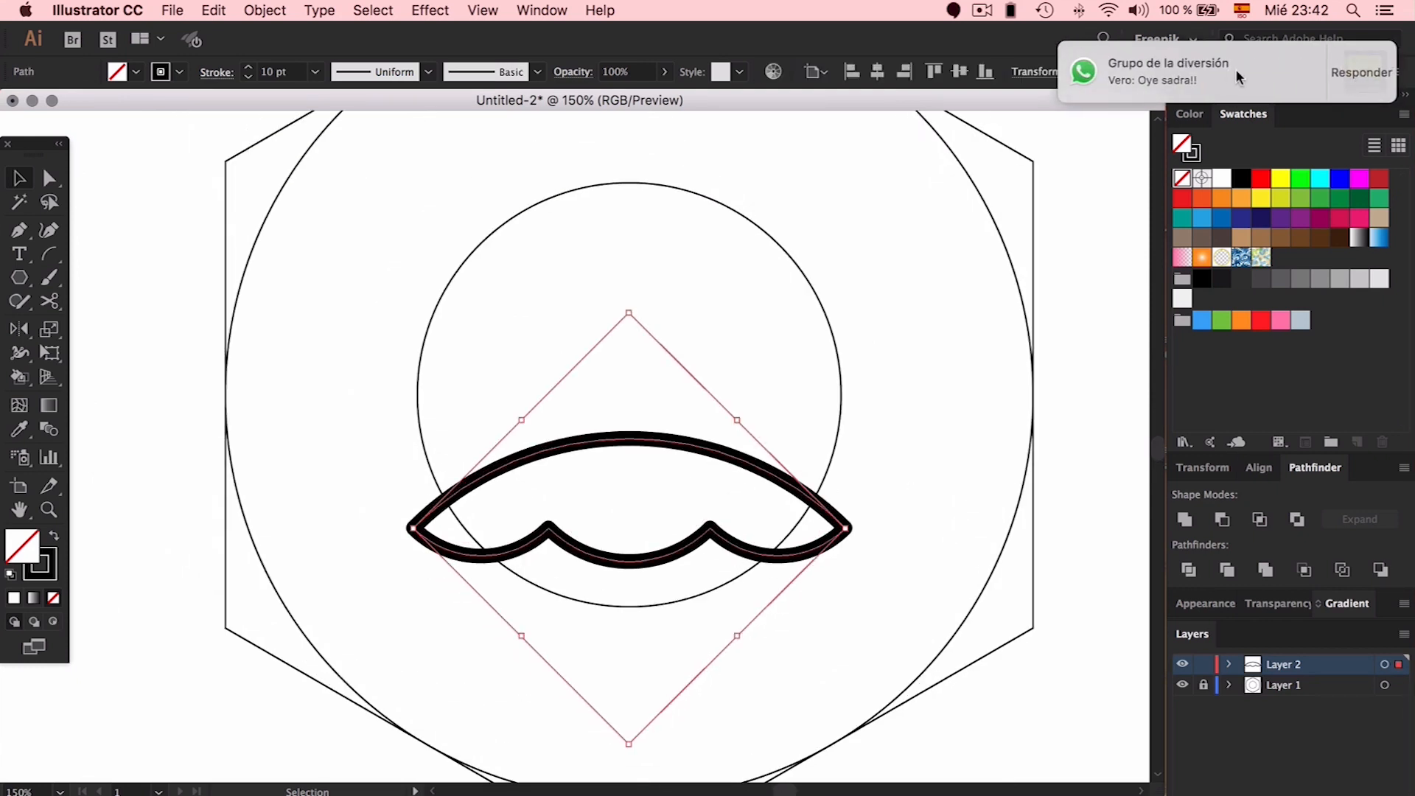
pyautogui.rightClick(1178, 795)
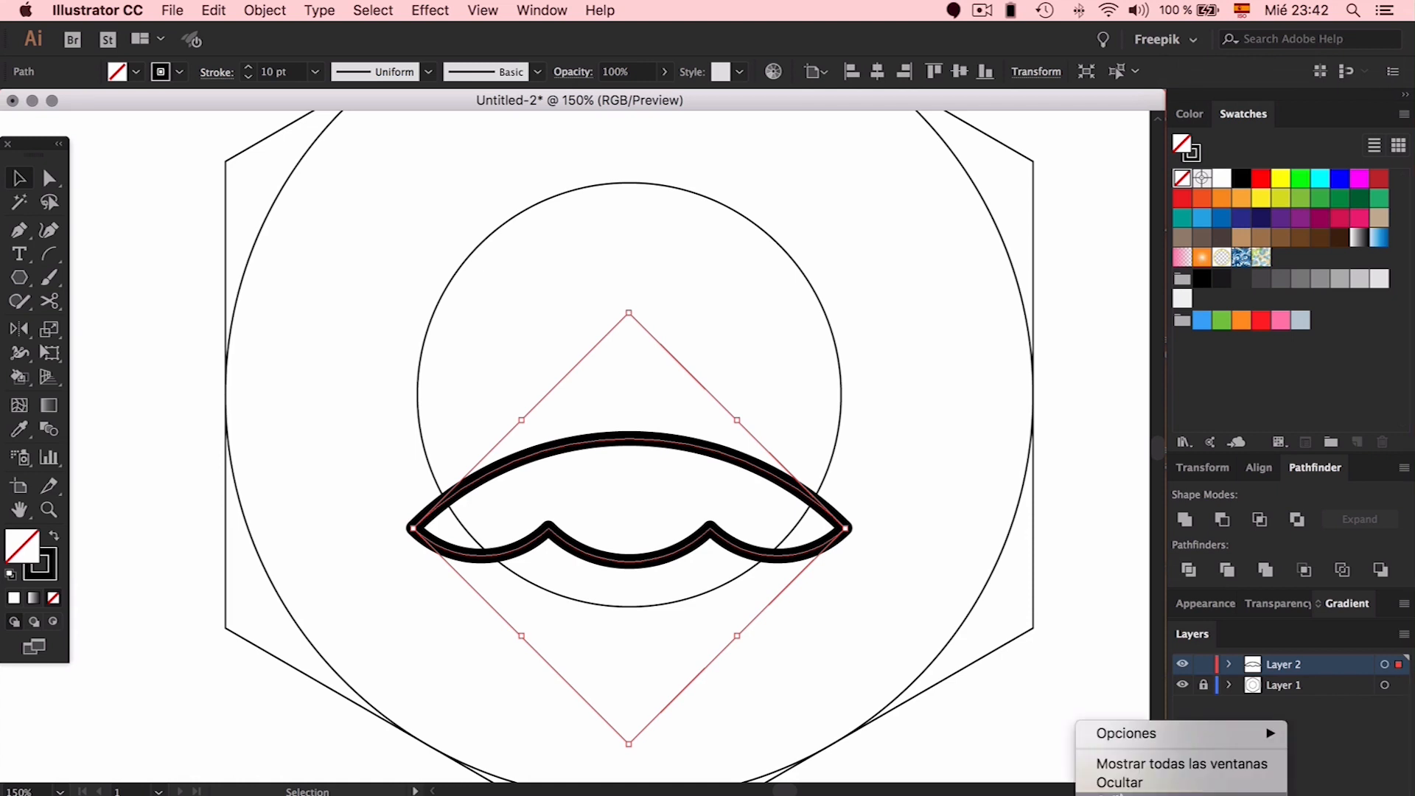
pyautogui.click(1122, 795)
pyautogui.click(878, 435)
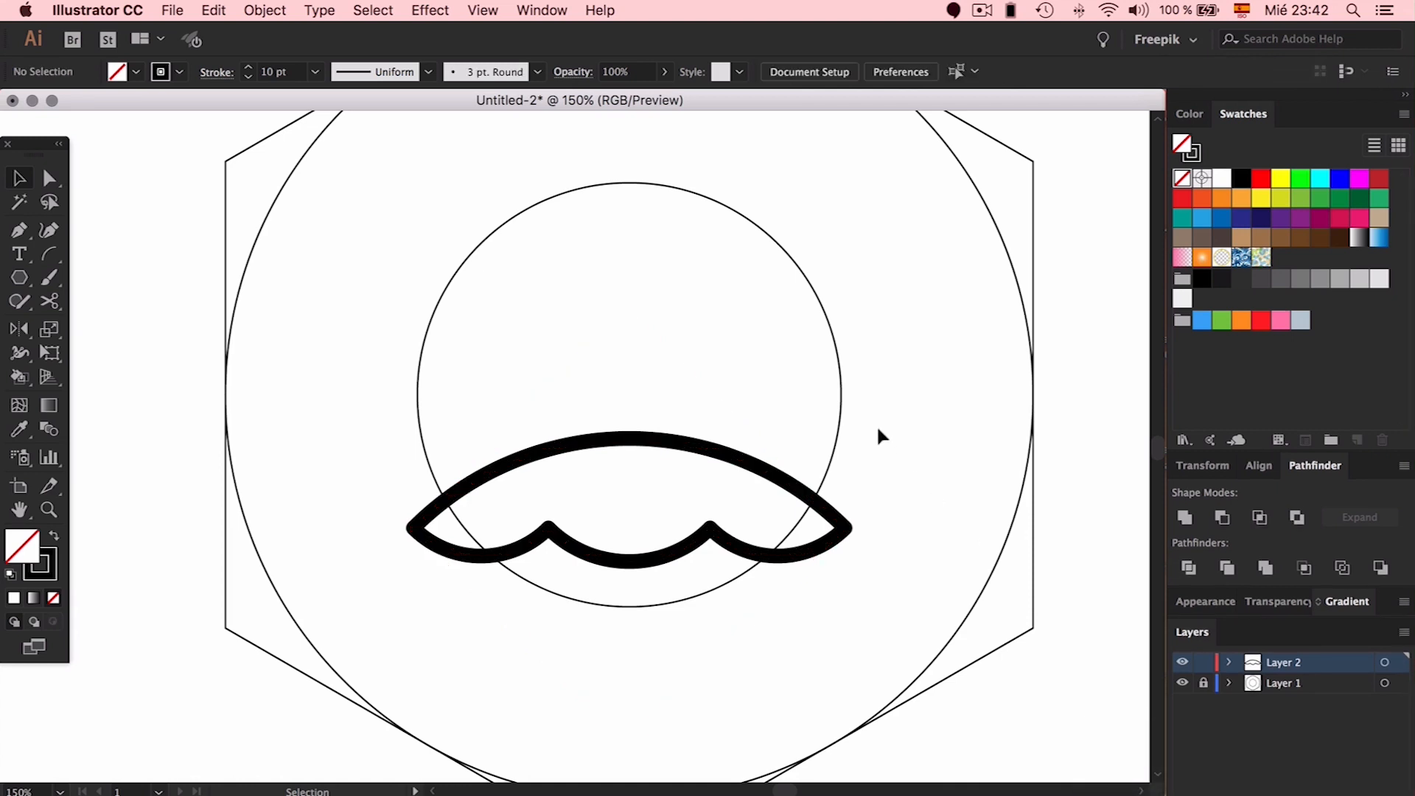
pyautogui.scroll(1, 879, 435)
pyautogui.hscroll(1, 879, 431)
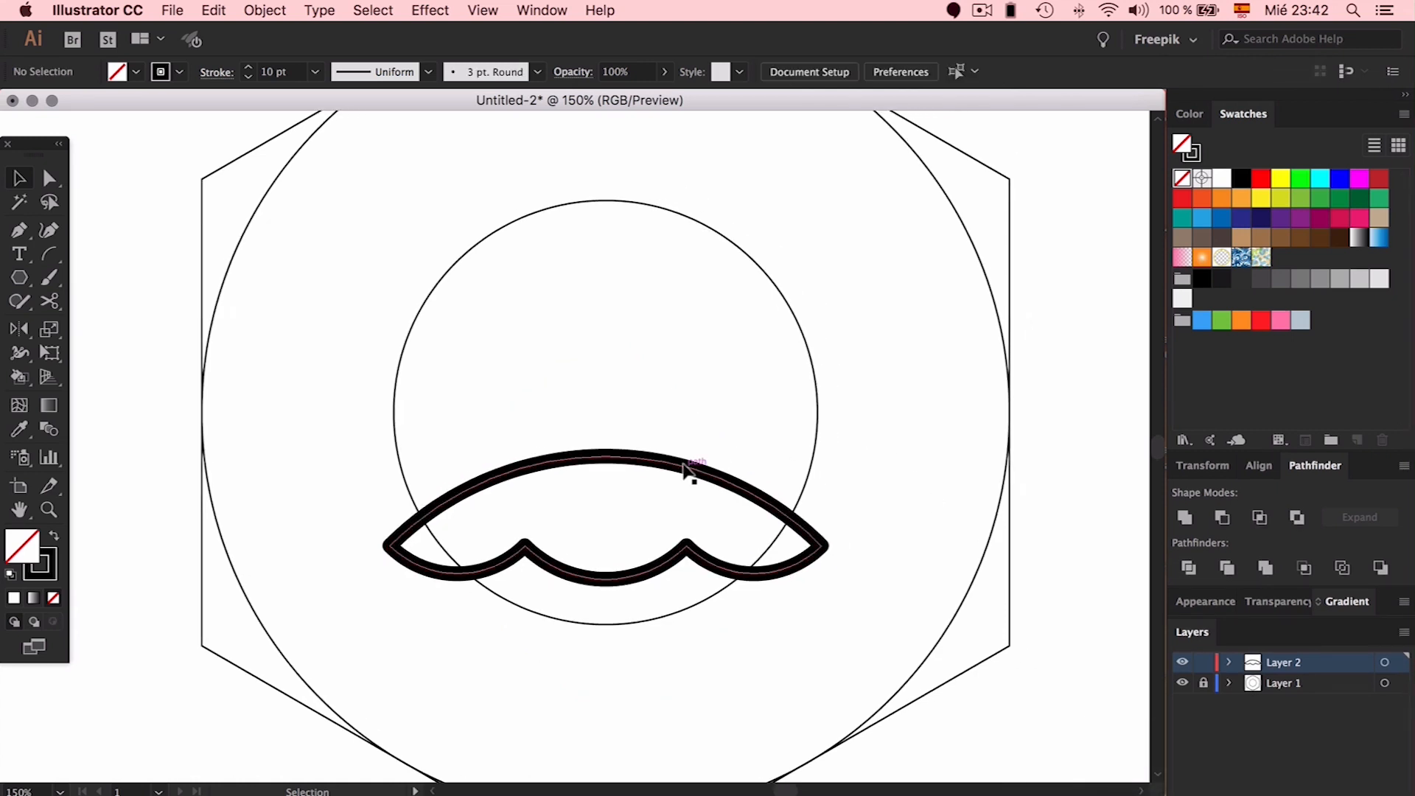
# Duplicate the wavy shape upward and rotate the copy into a diagonal petal
pyautogui.click(639, 464)
pyautogui.moveTo(638, 451); pyautogui.dragTo(613, 285)
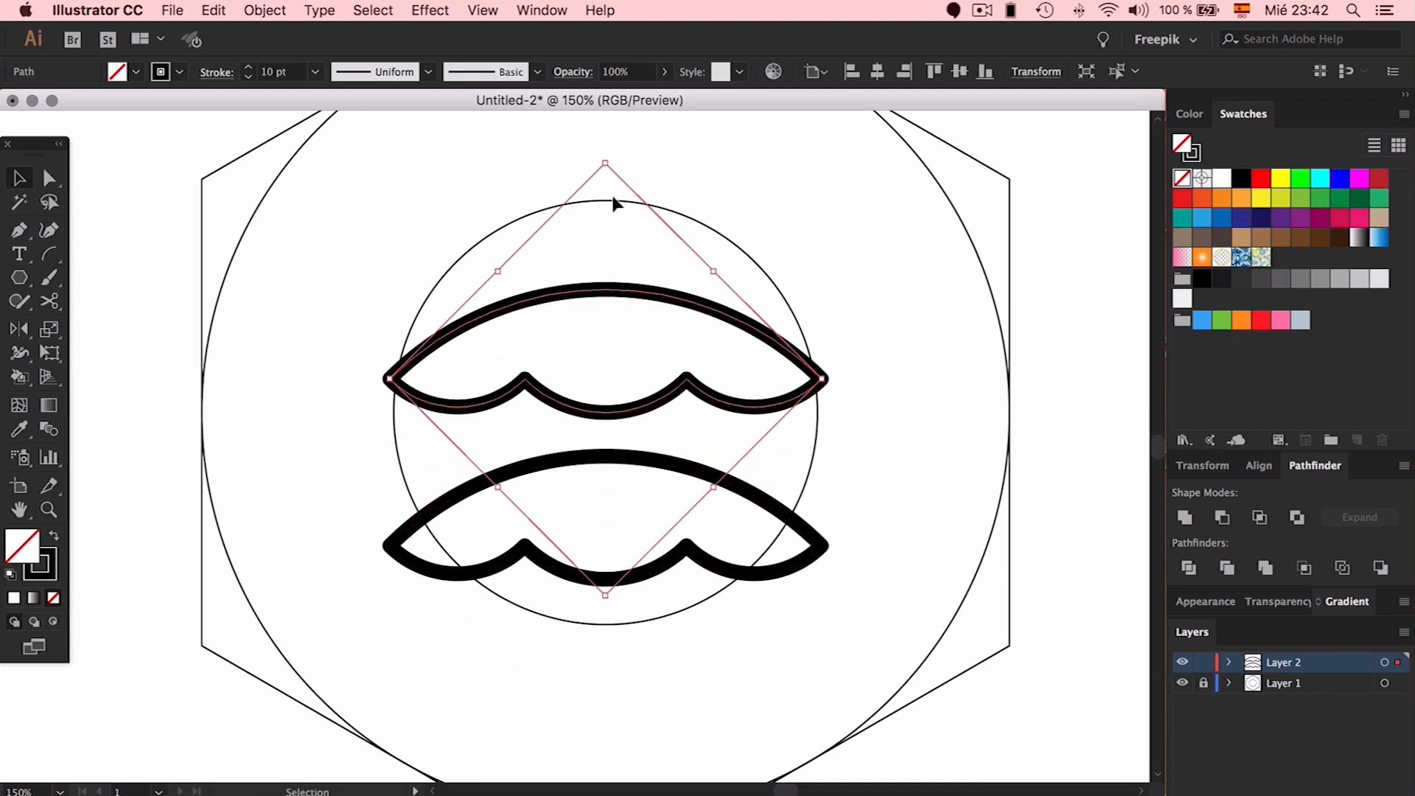
pyautogui.moveTo(604, 151); pyautogui.dragTo(792, 287)
pyautogui.moveTo(685, 382); pyautogui.dragTo(894, 416)
# Reflect a copy of the petal vertically, overlap the two, and group them
pyautogui.press('o')
pyautogui.moveTo(955, 589); pyautogui.dragTo(471, 595)
pyautogui.press('v')
pyautogui.moveTo(714, 417); pyautogui.dragTo(616, 417)
pyautogui.keyDown('shift'); pyautogui.click(567, 380); pyautogui.keyUp('shift')
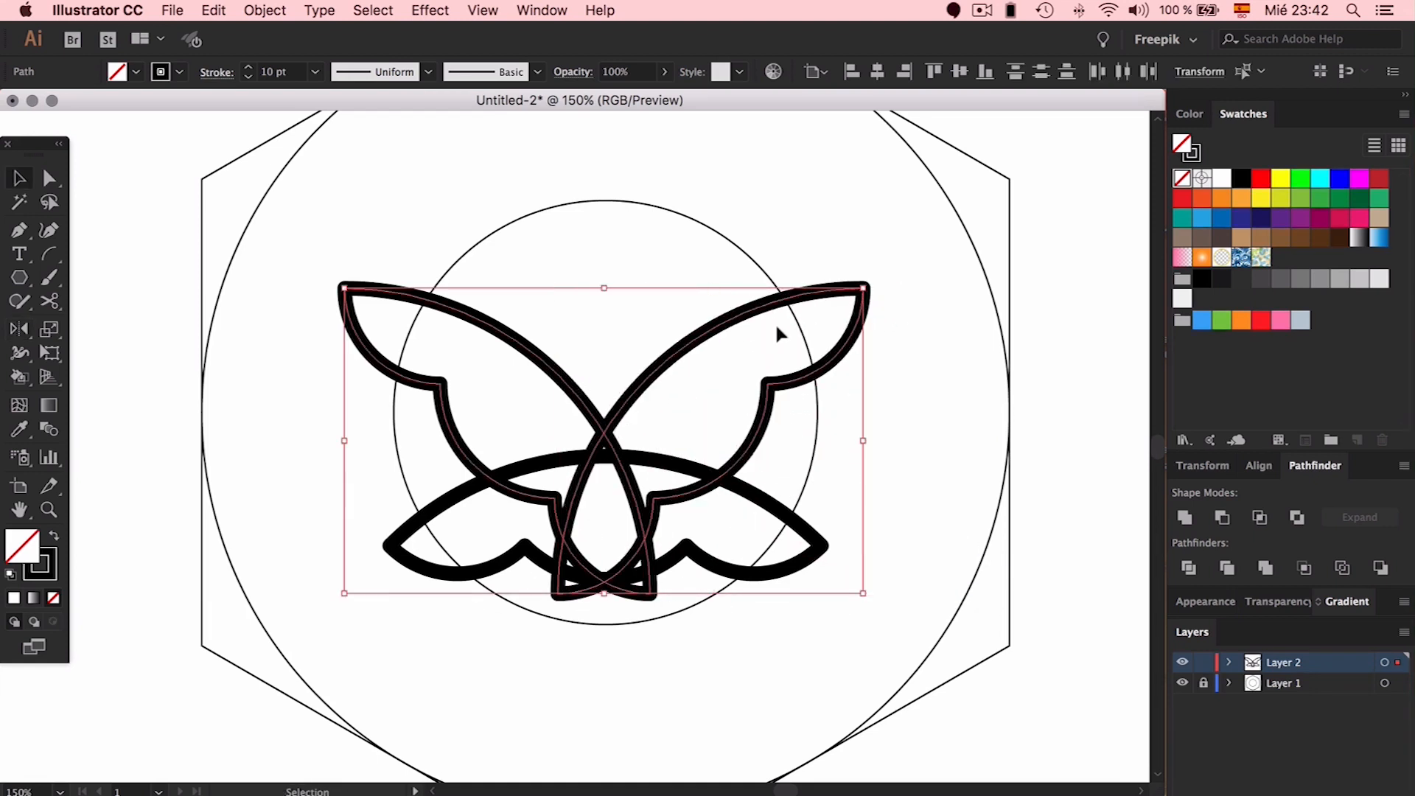
pyautogui.hotkey('ctrl', 'g')
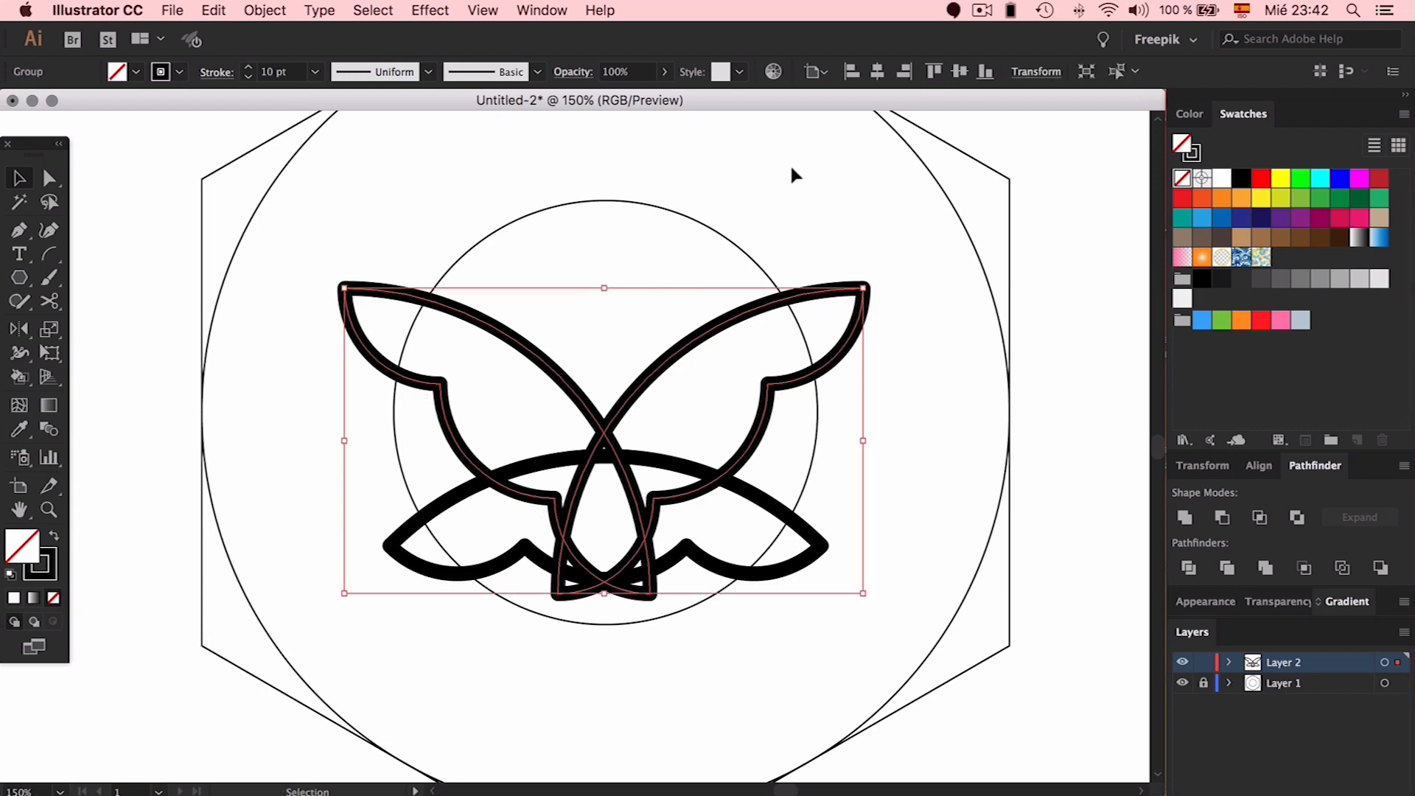
# Centre the petal group horizontally and vertically, nudge and scale it, then select everything
pyautogui.click(878, 71)
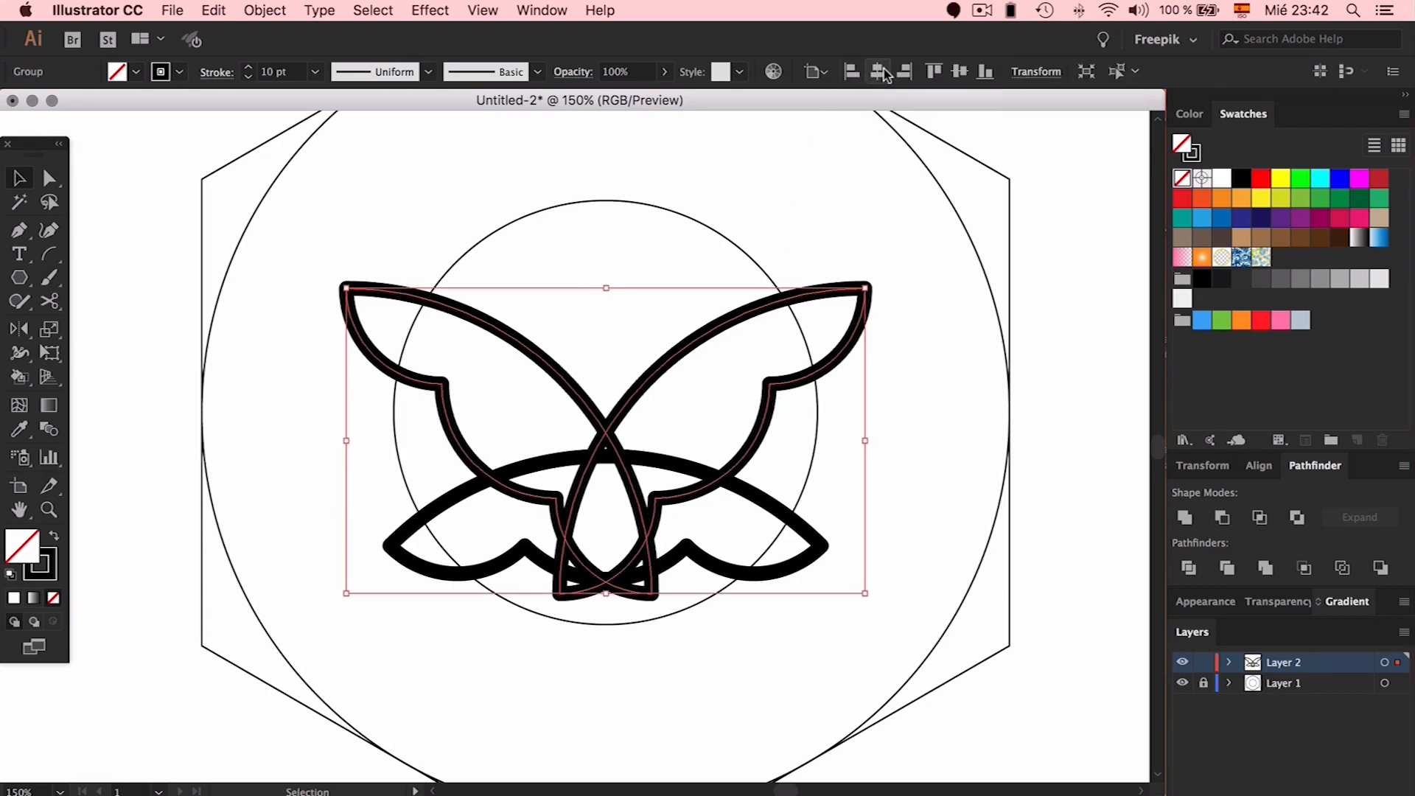
pyautogui.click(958, 71)
pyautogui.press('Down')
pyautogui.press('Down')
pyautogui.press('Down')
pyautogui.press('Down')
pyautogui.press('Down')
pyautogui.press('Down')
pyautogui.press('Down')
pyautogui.press('Down')
pyautogui.press('Down')
pyautogui.press('Down')
pyautogui.press('Down')
pyautogui.press('Down')
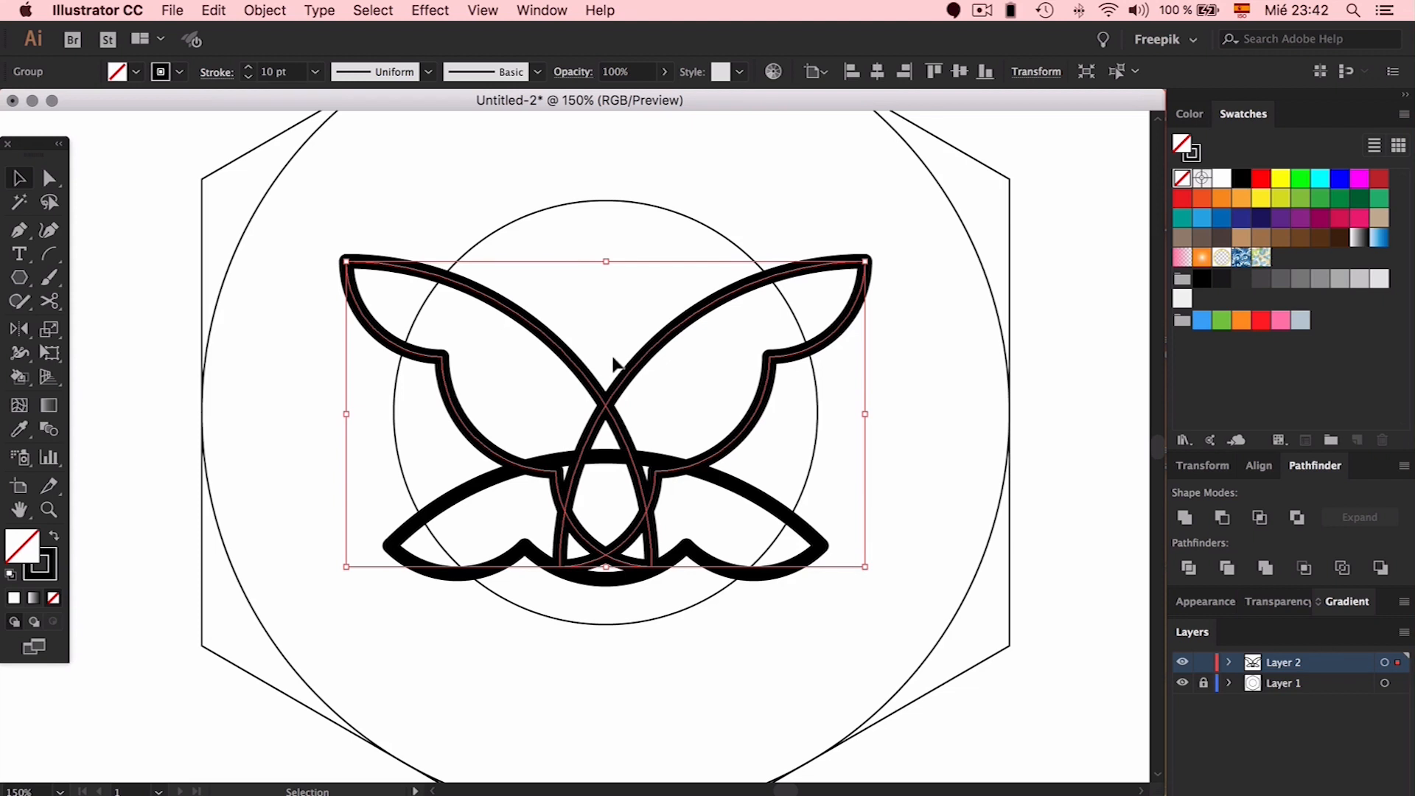
pyautogui.press('Down')
pyautogui.press('Down')
pyautogui.press('Down')
pyautogui.press('Down')
pyautogui.press('Down')
pyautogui.press('Down')
pyautogui.press('Down')
pyautogui.press('Down')
pyautogui.press('Down')
pyautogui.press('Down')
pyautogui.press('Down')
pyautogui.press('Down')
pyautogui.press('Down')
pyautogui.press('Down')
pyautogui.press('Down')
pyautogui.press('Down')
pyautogui.press('Down')
pyautogui.press('Down')
pyautogui.press('Down')
pyautogui.press('Down')
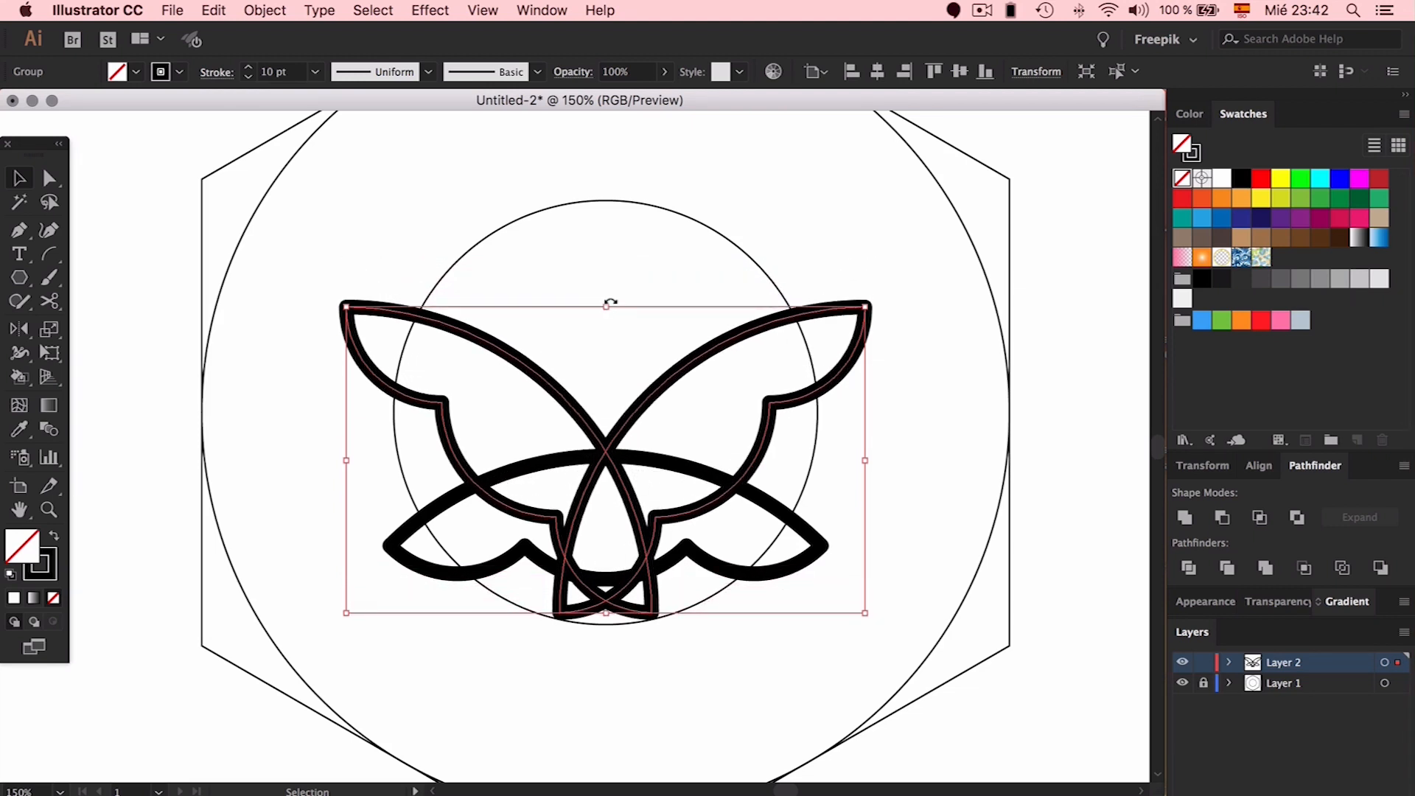
pyautogui.moveTo(610, 302); pyautogui.dragTo(611, 333)
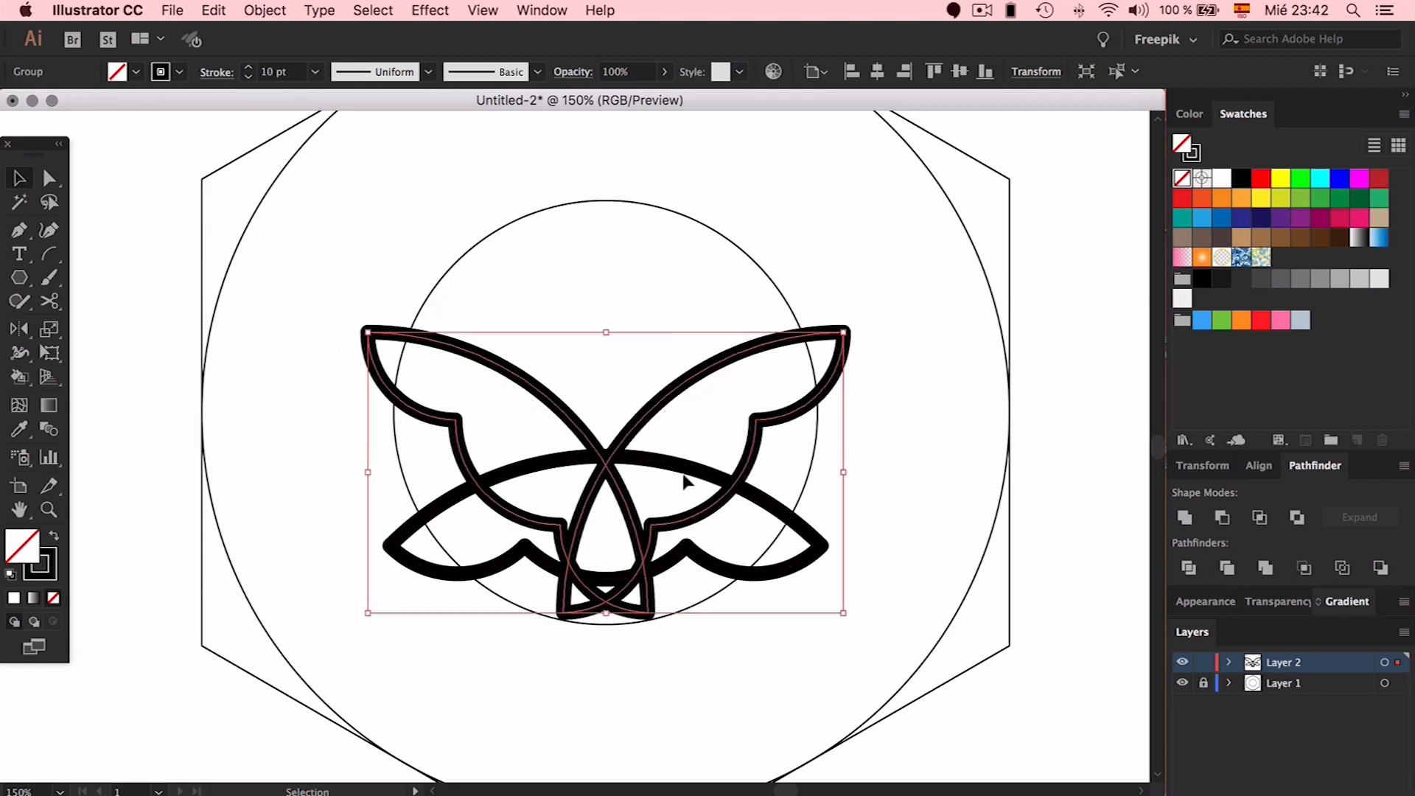
pyautogui.press('Up')
pyautogui.press('Up')
pyautogui.press('Up')
pyautogui.press('Up')
pyautogui.press('Up')
pyautogui.press('Up')
pyautogui.press('Up')
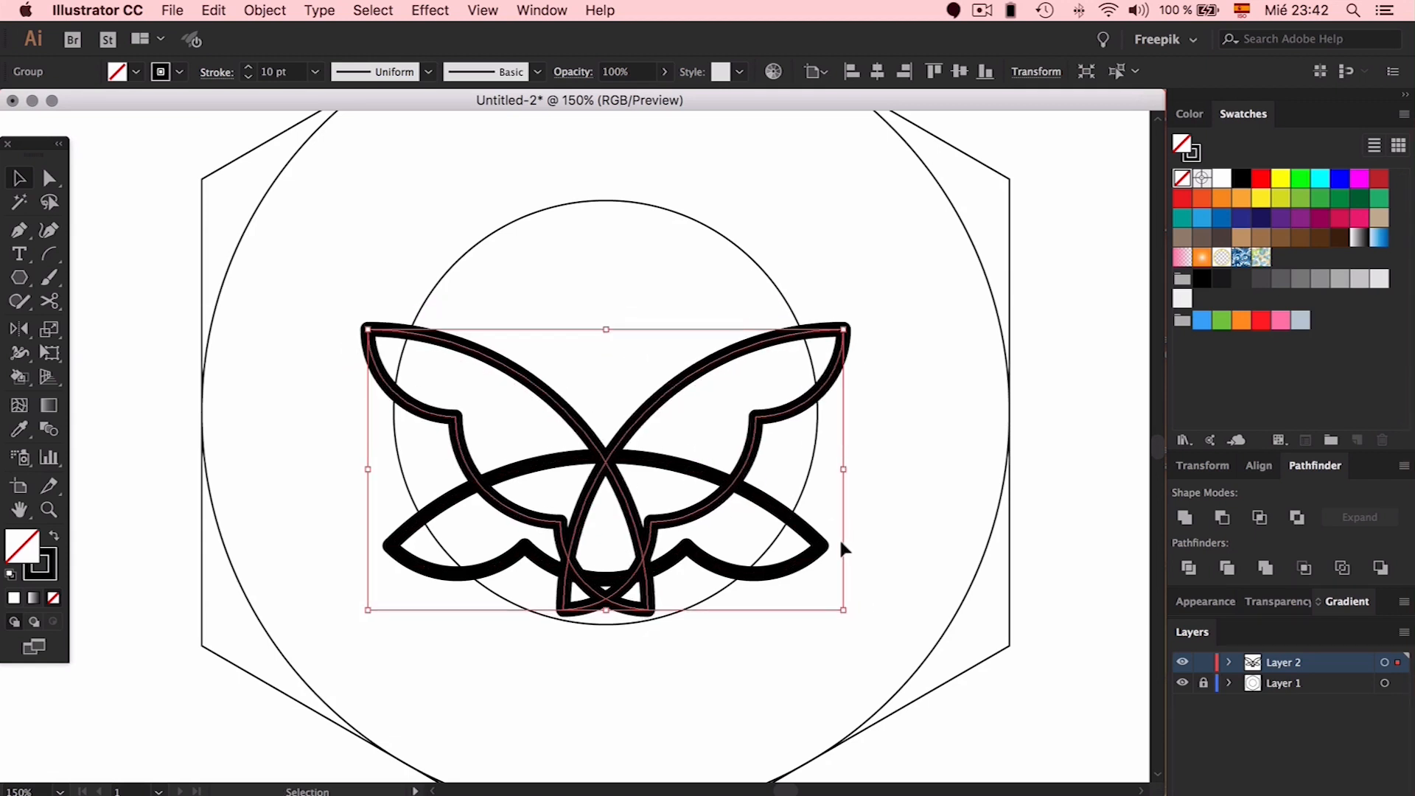
pyautogui.press('Up')
pyautogui.press('Up')
pyautogui.press('Up')
pyautogui.press('Up')
pyautogui.press('Up')
pyautogui.press('Up')
pyautogui.press('Up')
pyautogui.press('Up')
pyautogui.press('Up')
pyautogui.press('Up')
pyautogui.press('Up')
pyautogui.press('Up')
pyautogui.press('Up')
pyautogui.press('Up')
pyautogui.press('Up')
pyautogui.press('Up')
pyautogui.press('Up')
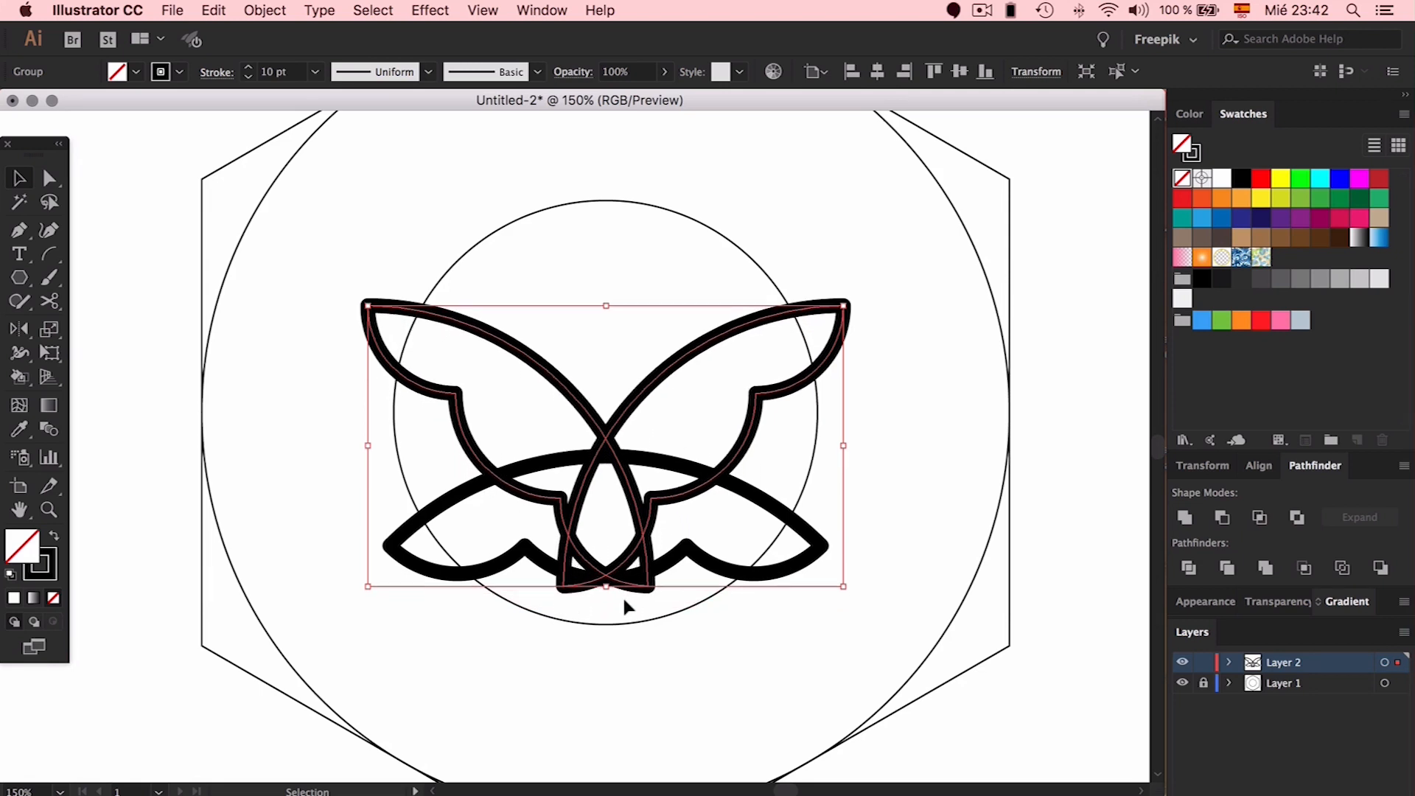
pyautogui.click(813, 456)
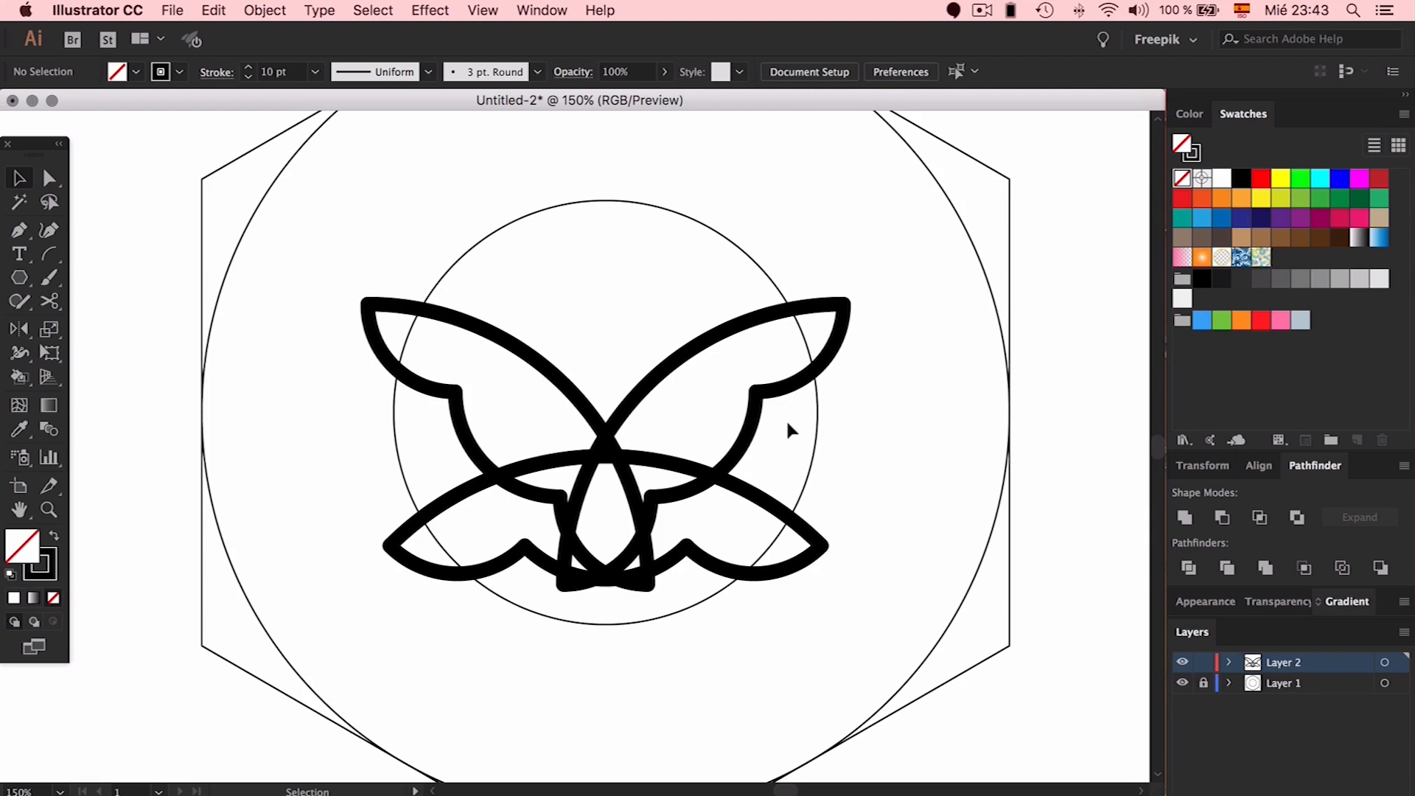
pyautogui.moveTo(787, 424); pyautogui.dragTo(487, 519)
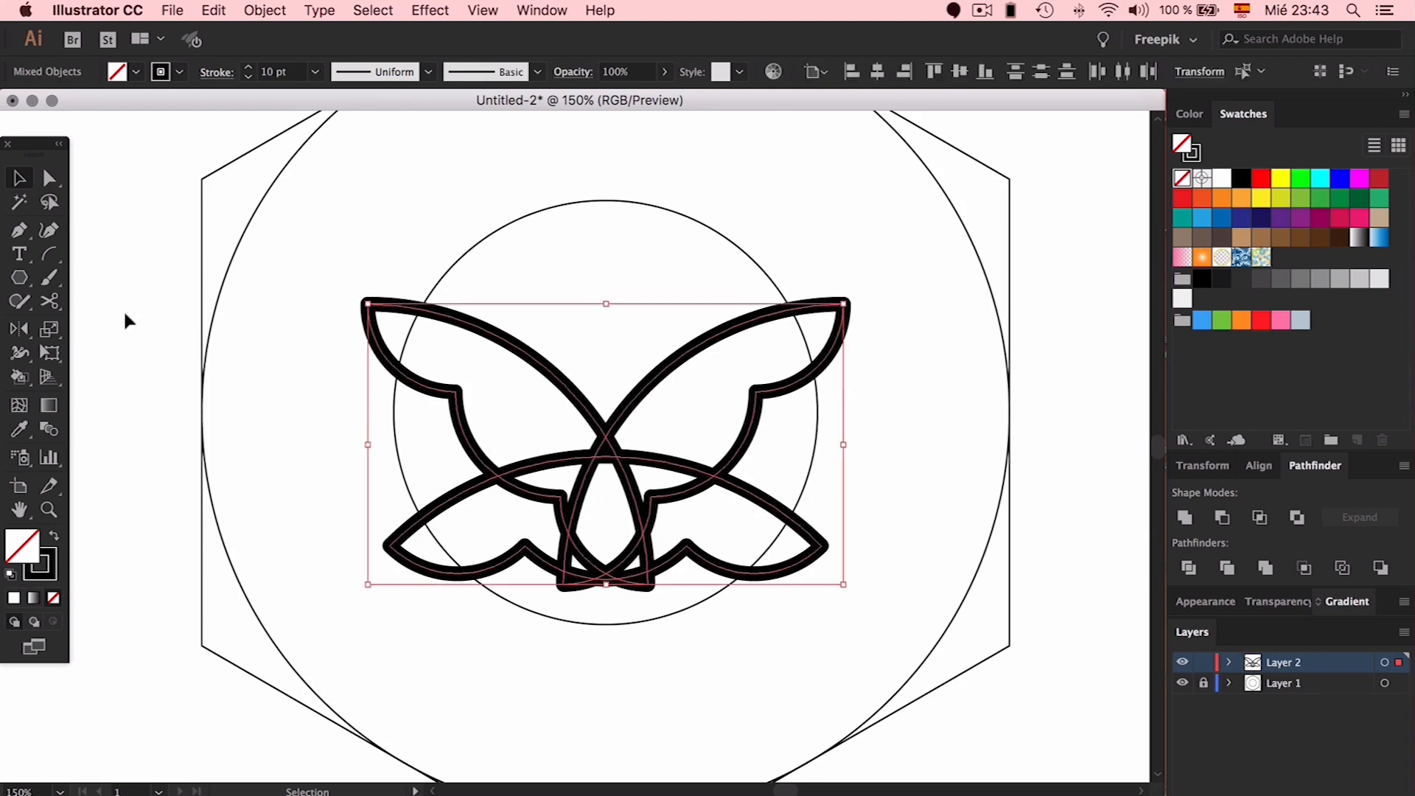
# Scribble with the Shaper Tool to merge the overlaps and erase the stray bottom piece
pyautogui.click(20, 305)
pyautogui.moveTo(551, 486)
pyautogui.mouseDown()
pyautogui.moveTo(617, 497)
pyautogui.moveTo(532, 518)
pyautogui.mouseUp()
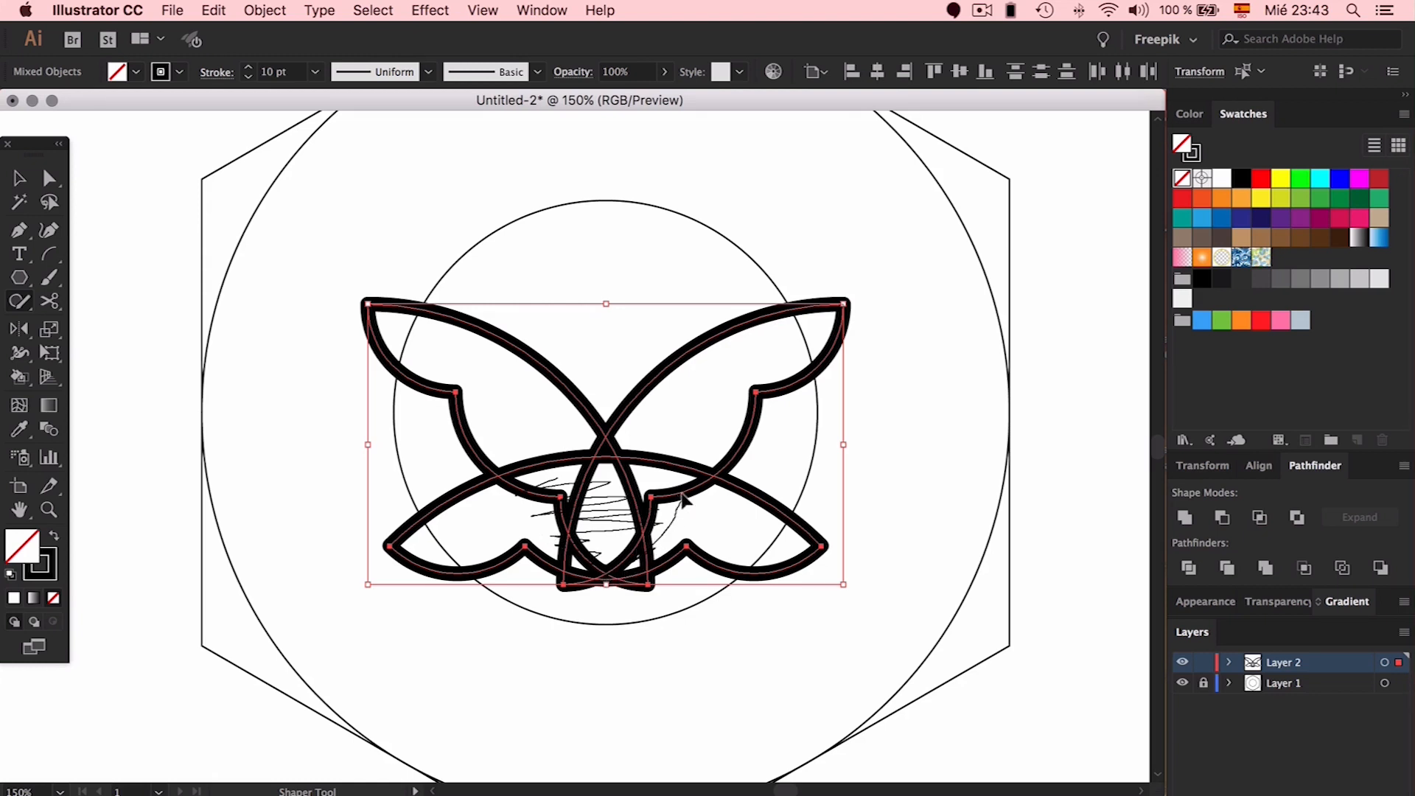
pyautogui.moveTo(684, 499); pyautogui.dragTo(687, 499)
pyautogui.moveTo(595, 591); pyautogui.dragTo(545, 579)
pyautogui.press('super+z')
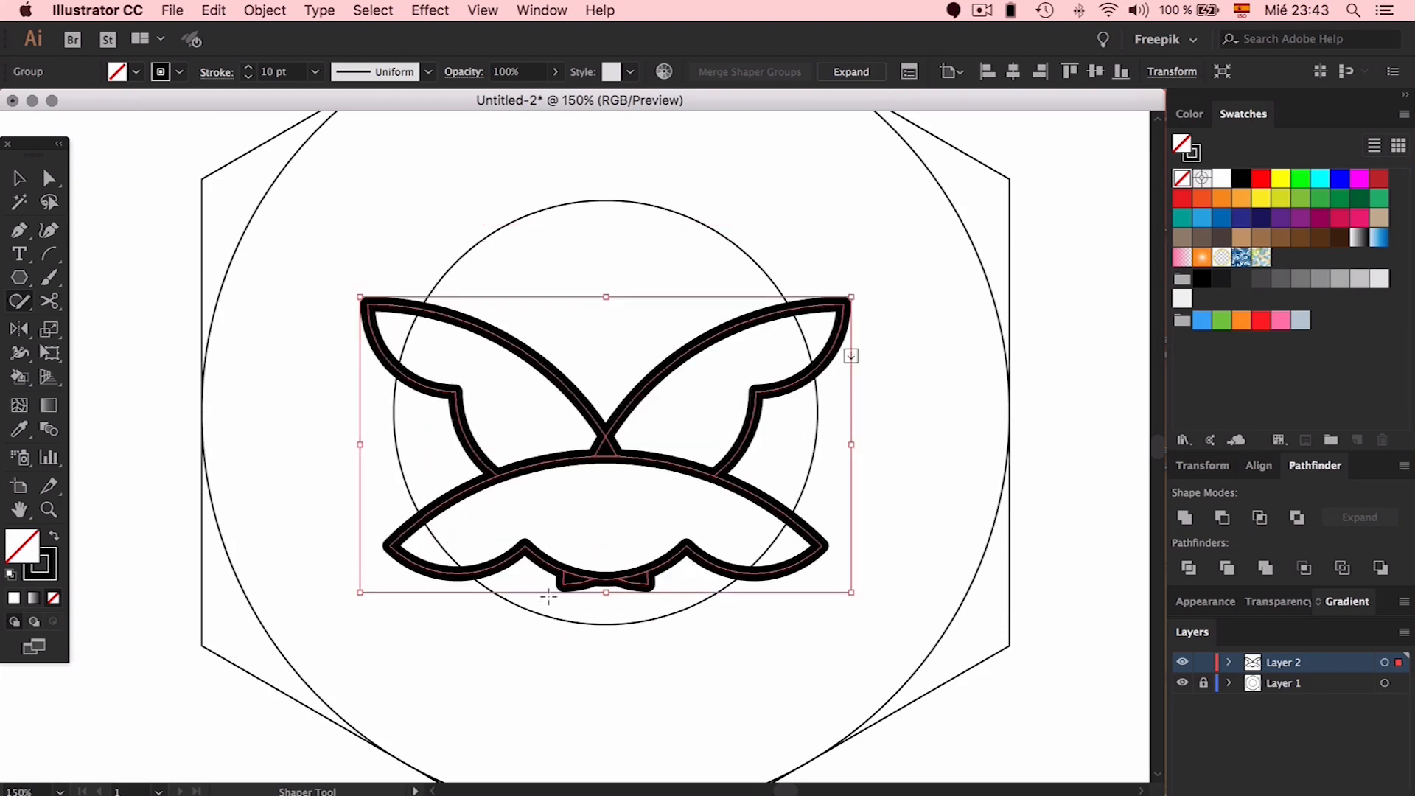
pyautogui.click(552, 583)
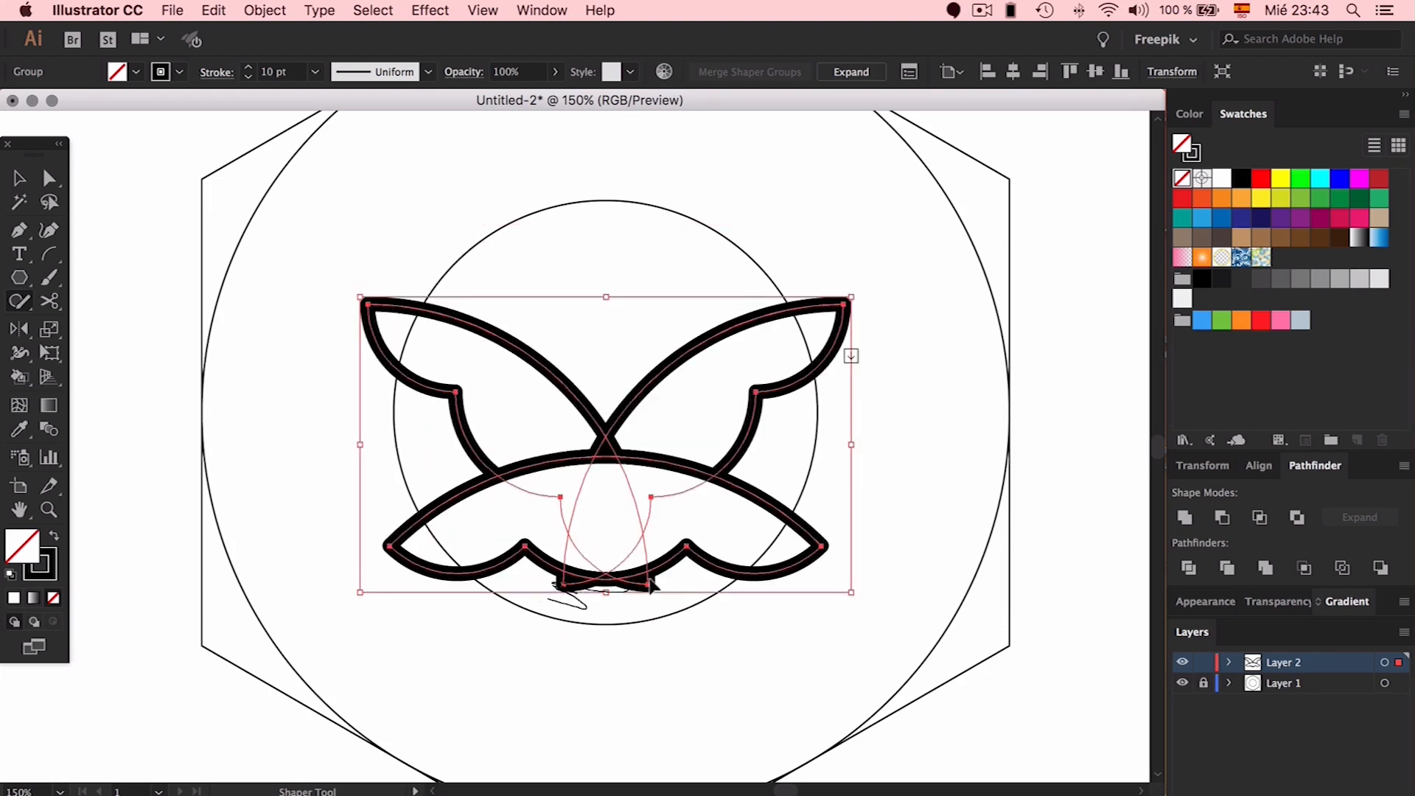
pyautogui.moveTo(634, 588); pyautogui.dragTo(657, 588)
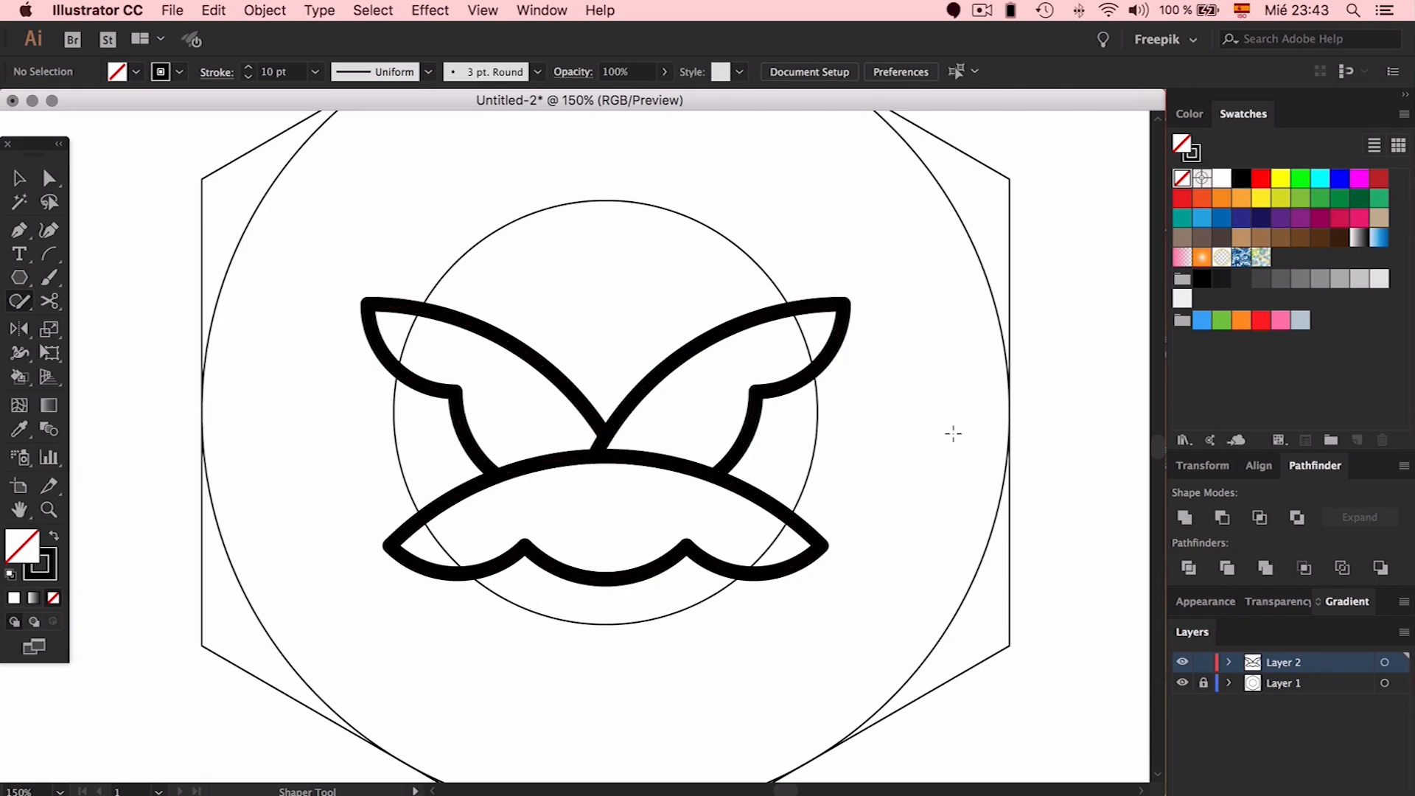
# Expand the merged petal and base group into plain paths
pyautogui.press('v')
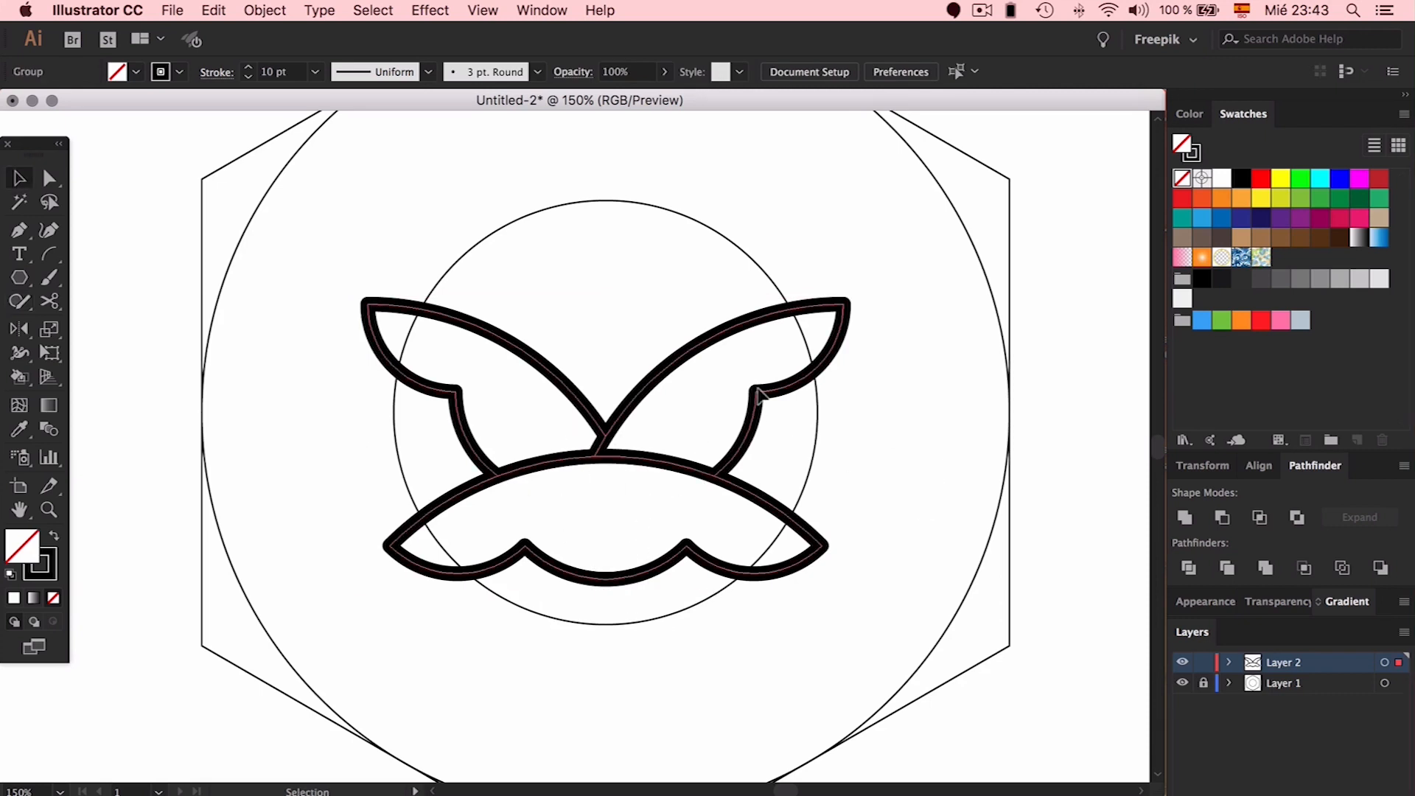
pyautogui.click(755, 402)
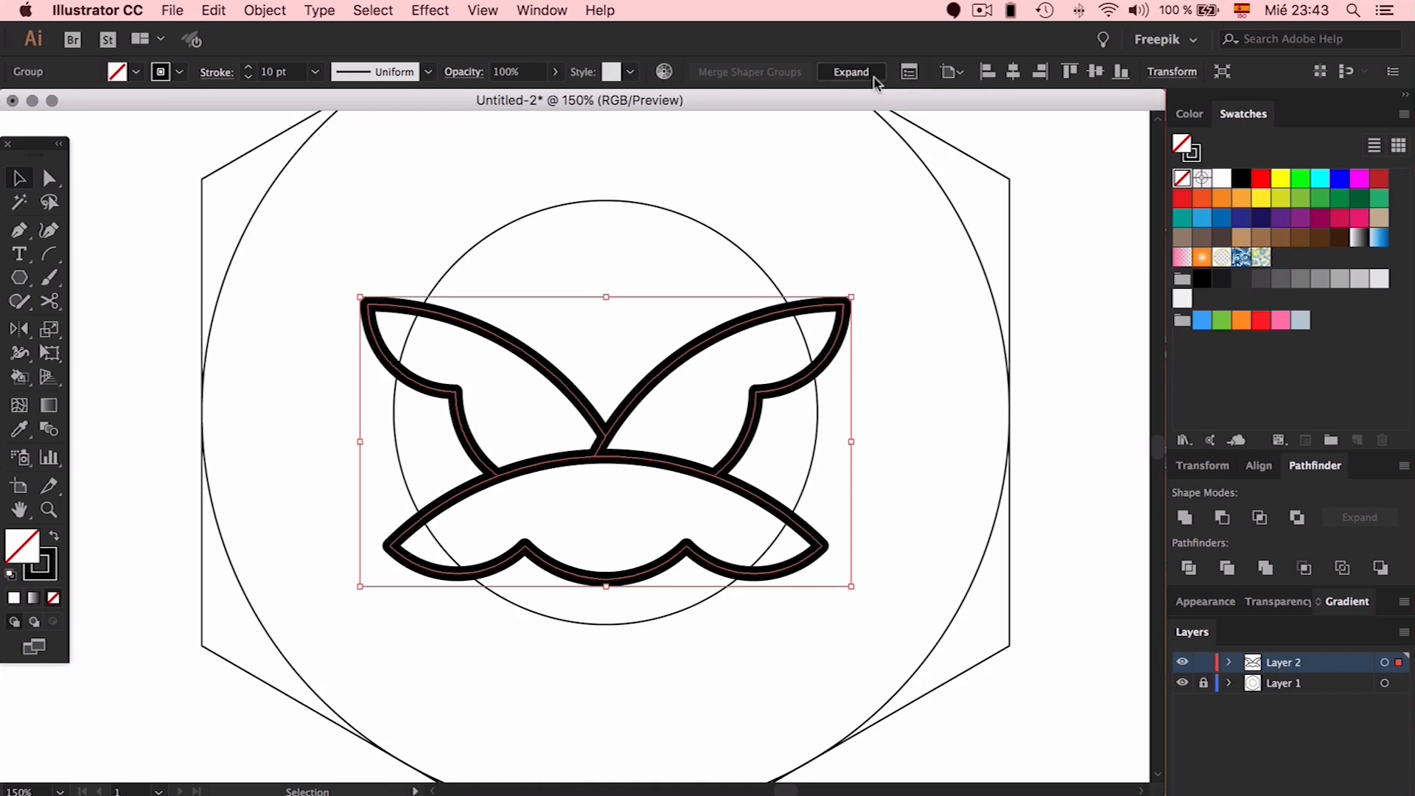
pyautogui.click(873, 77)
pyautogui.click(889, 237)
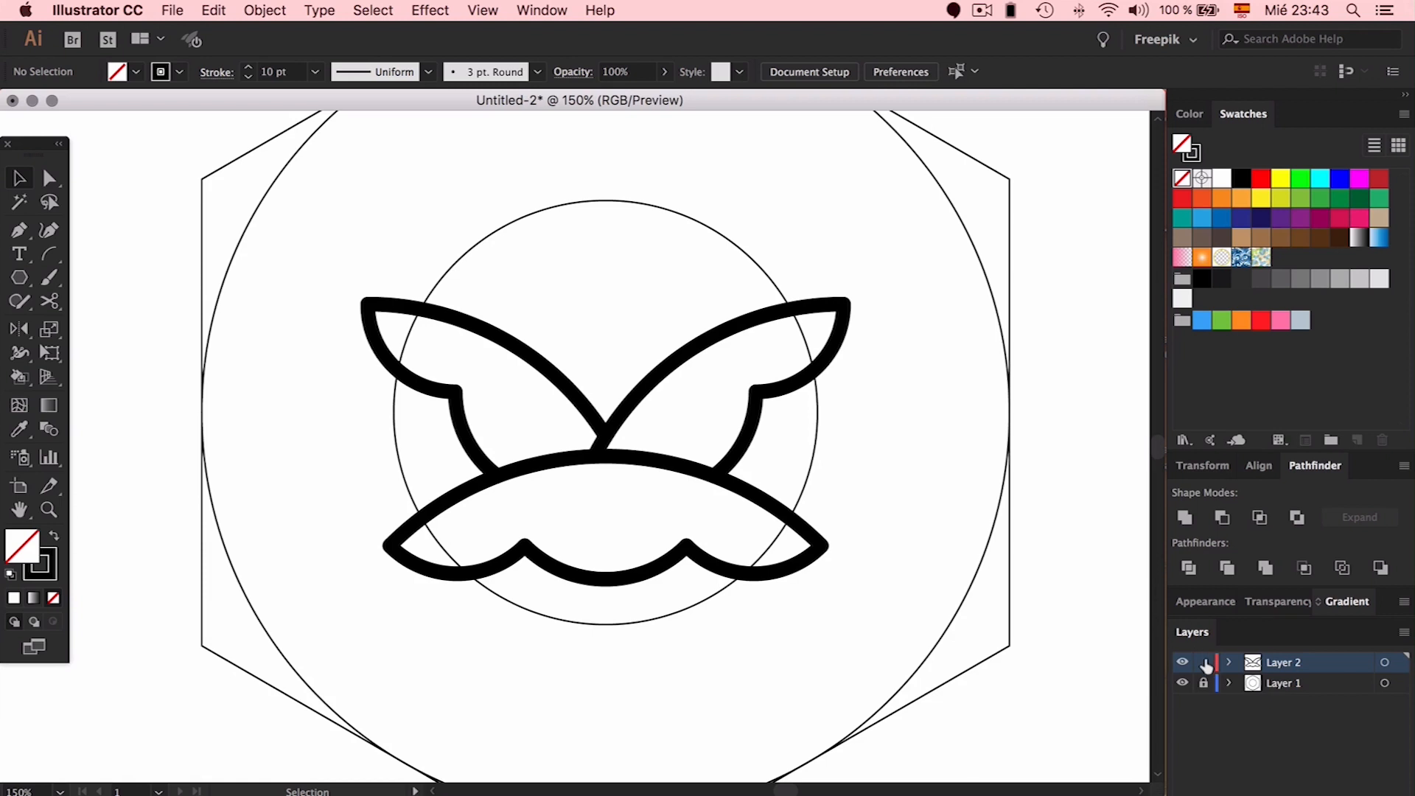
# Swap the layer locks and eyedropper the wing's 10 pt black stroke onto the inner circle
pyautogui.click(812, 469)
pyautogui.press('a')
pyautogui.click(1203, 661)
pyautogui.click(1203, 682)
pyautogui.press('v')
pyautogui.click(817, 410)
pyautogui.press('i')
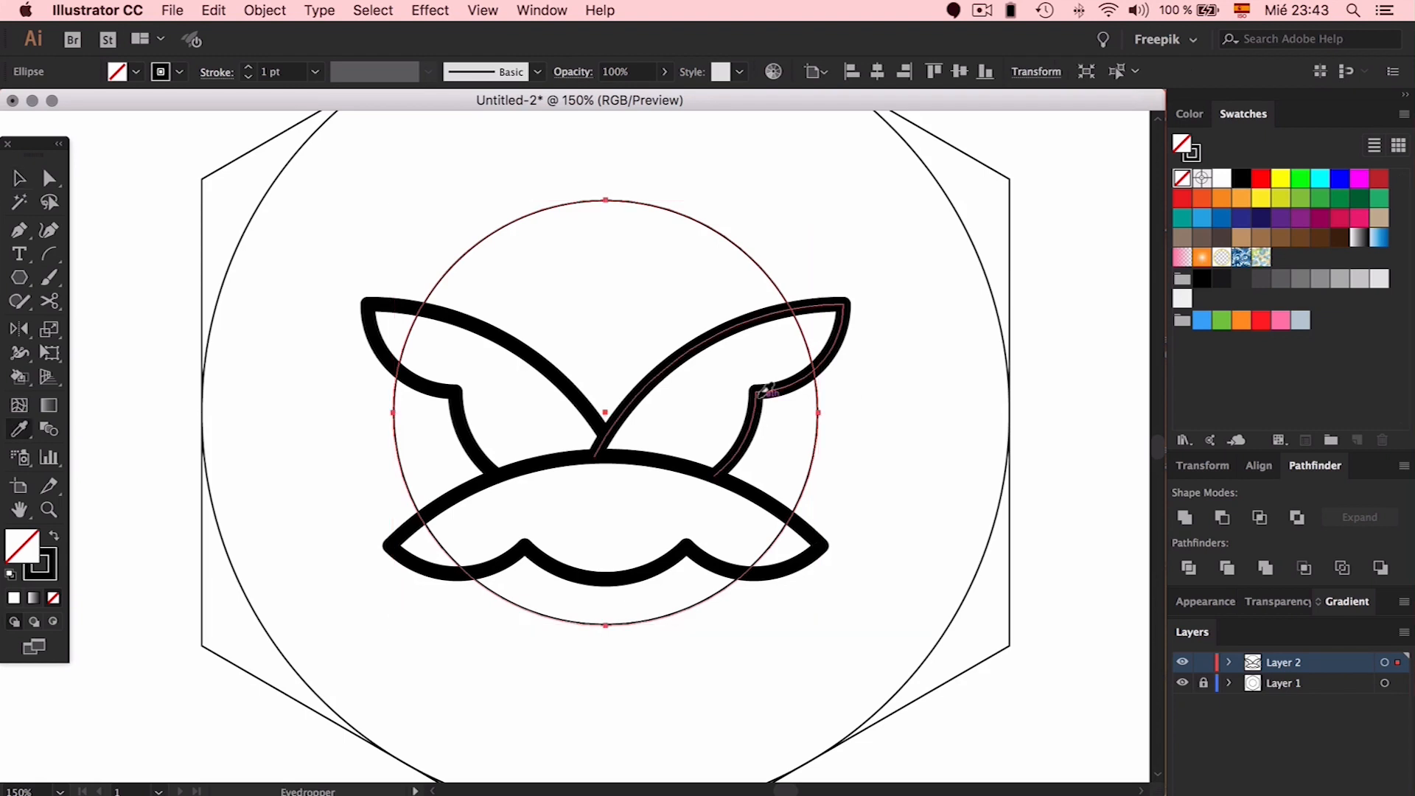
pyautogui.click(757, 395)
pyautogui.press('v')
# Nudge the wing group slightly upward
pyautogui.click(650, 302)
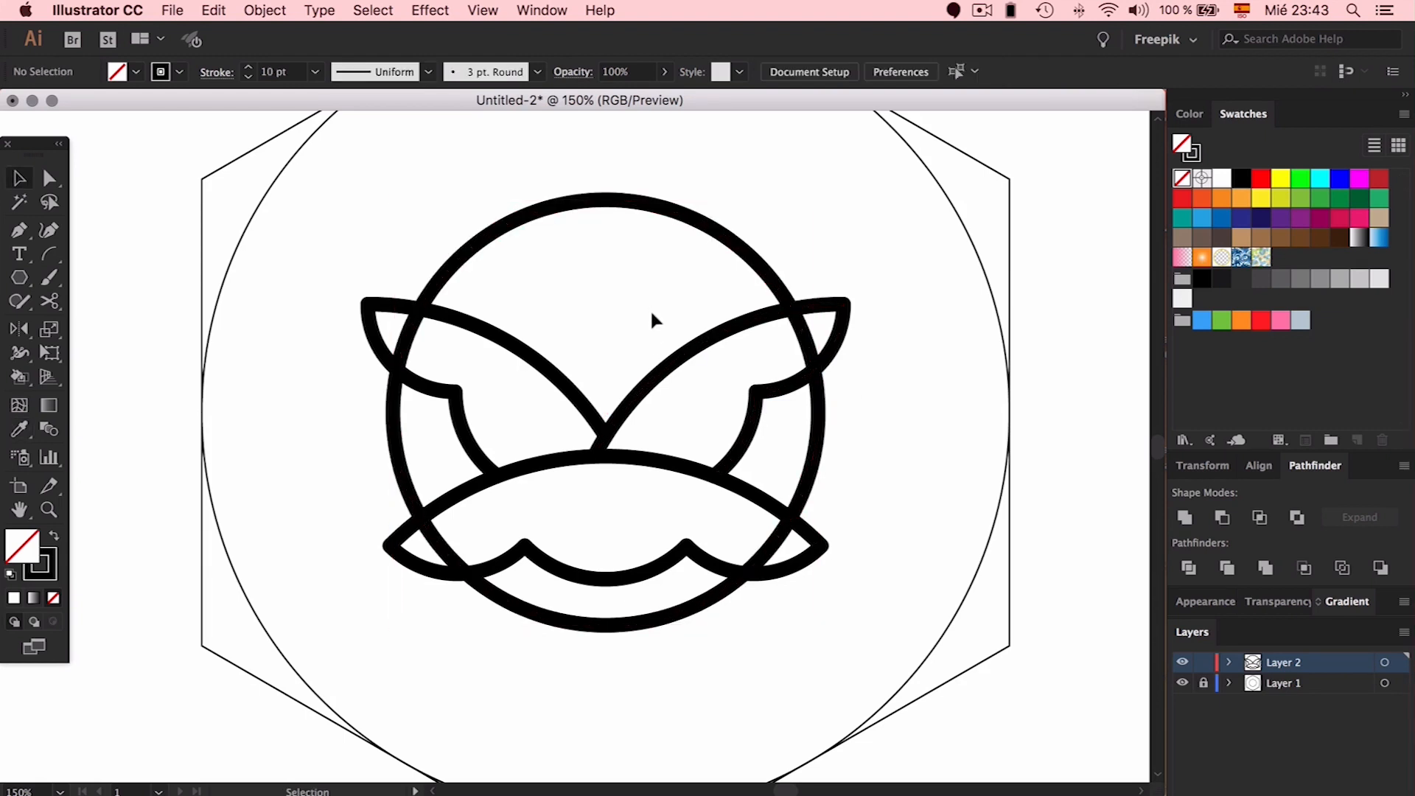
pyautogui.click(671, 385)
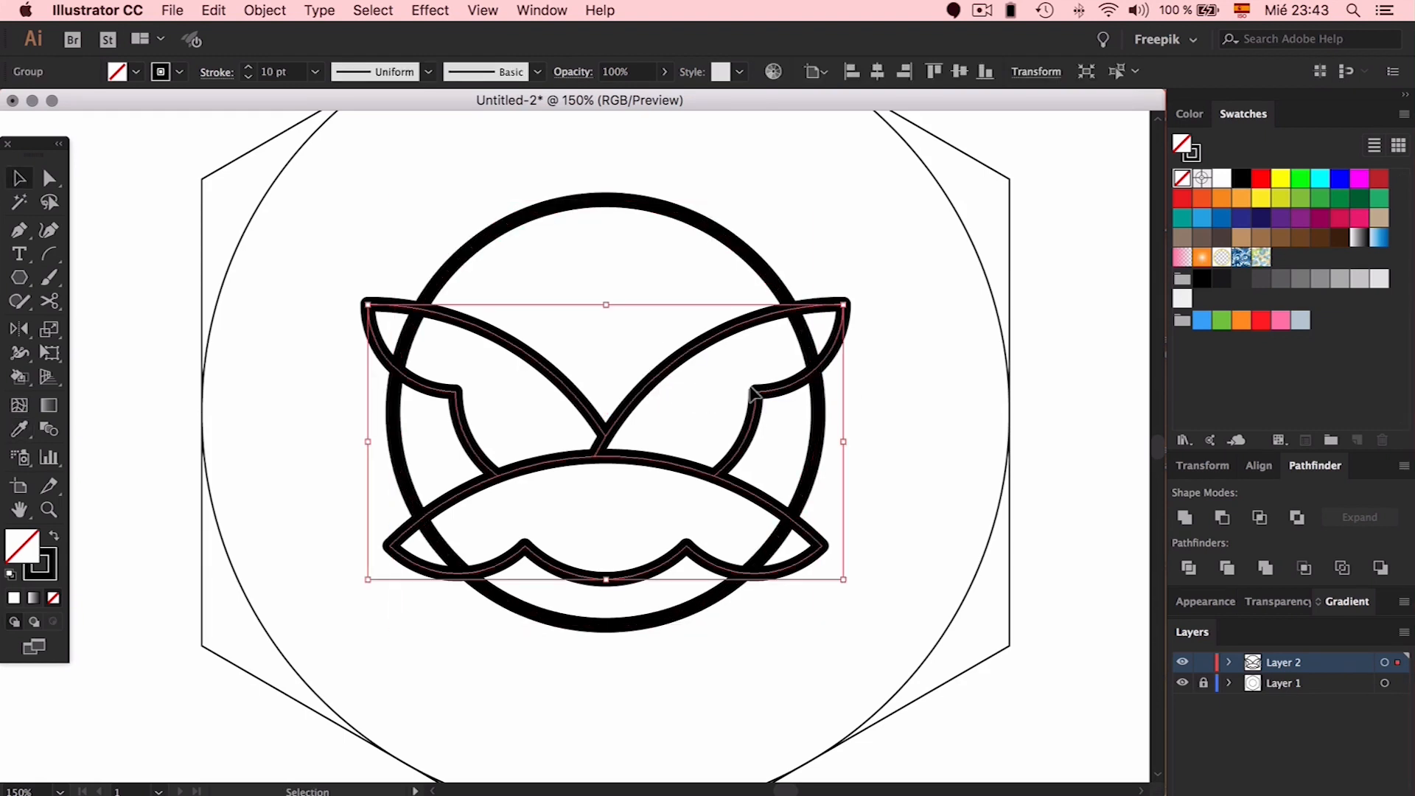
pyautogui.press('Up')
pyautogui.press('Up')
pyautogui.press('Up')
pyautogui.press('Up')
pyautogui.press('Up')
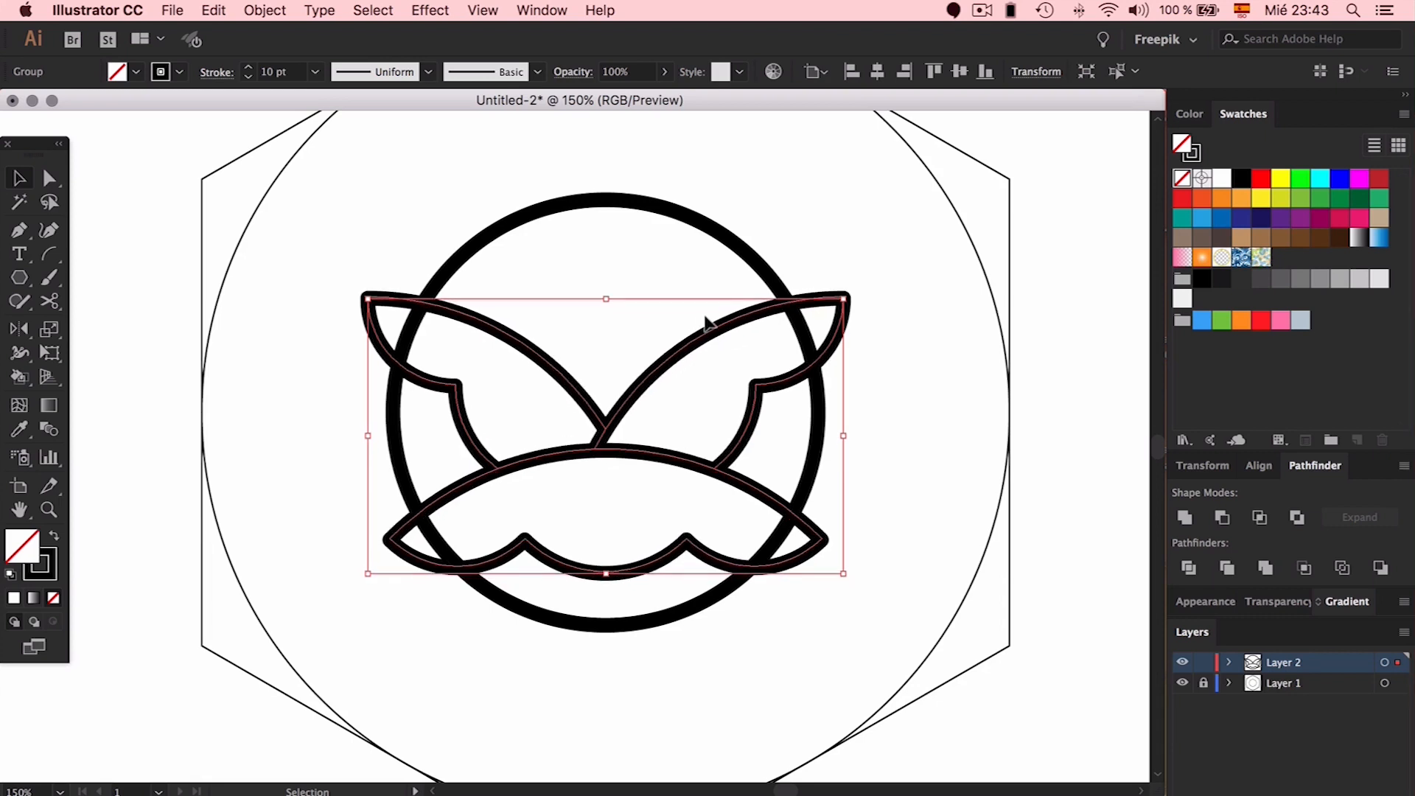
pyautogui.click(930, 403)
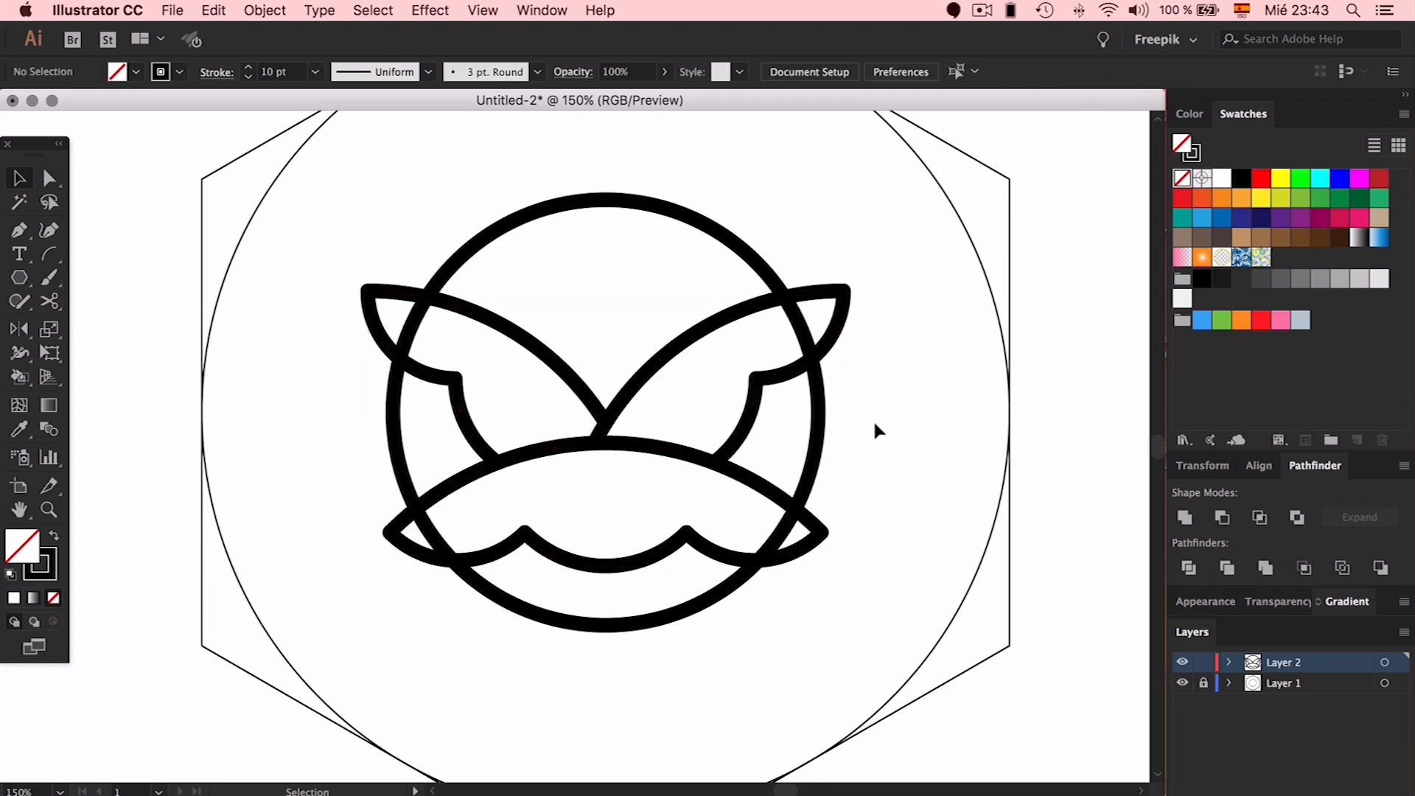
# Select the circle, wings and lower shape, and use Shaper to erase the circle stroke inside the right wing
pyautogui.click(821, 415)
pyautogui.moveTo(875, 263); pyautogui.dragTo(495, 542)
pyautogui.click(18, 300)
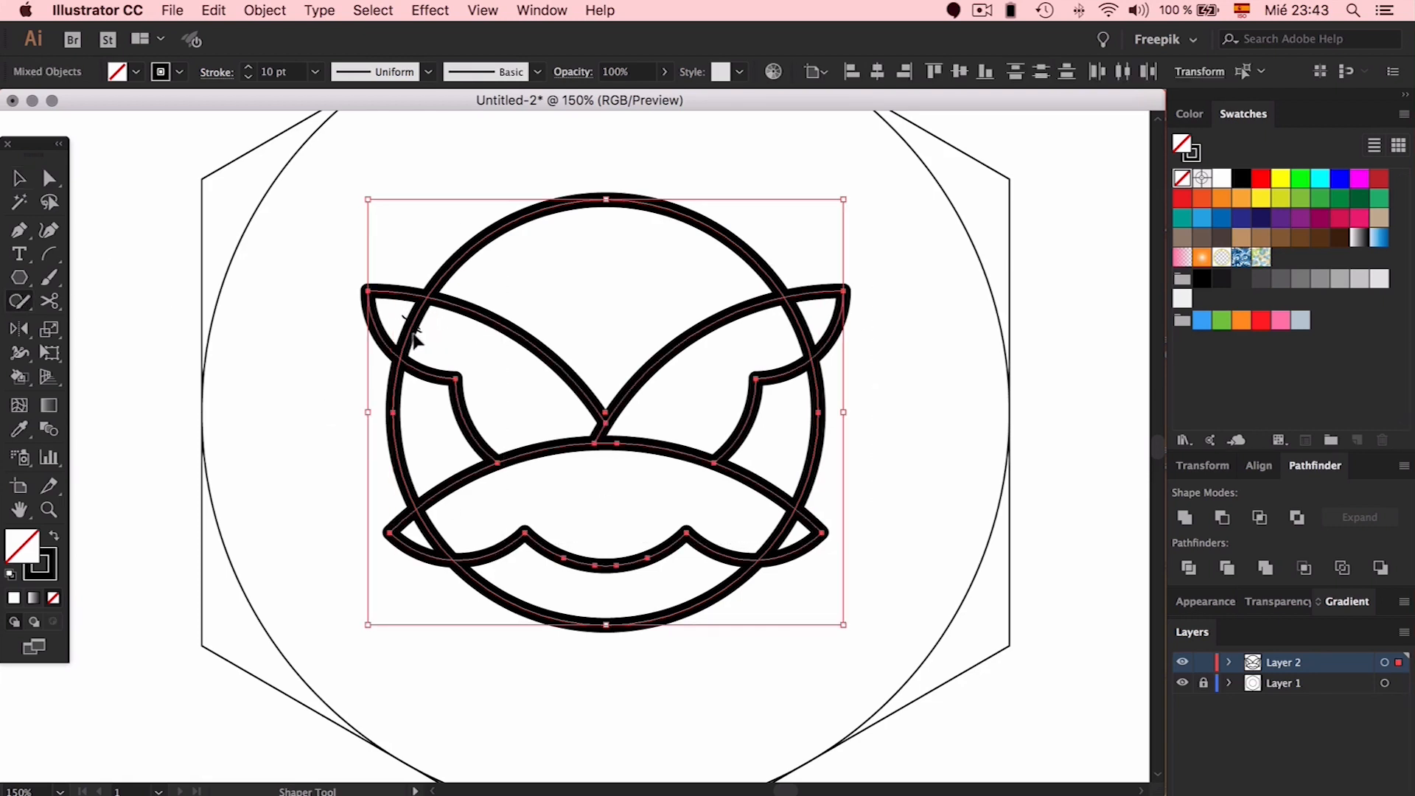
pyautogui.click(667, 372)
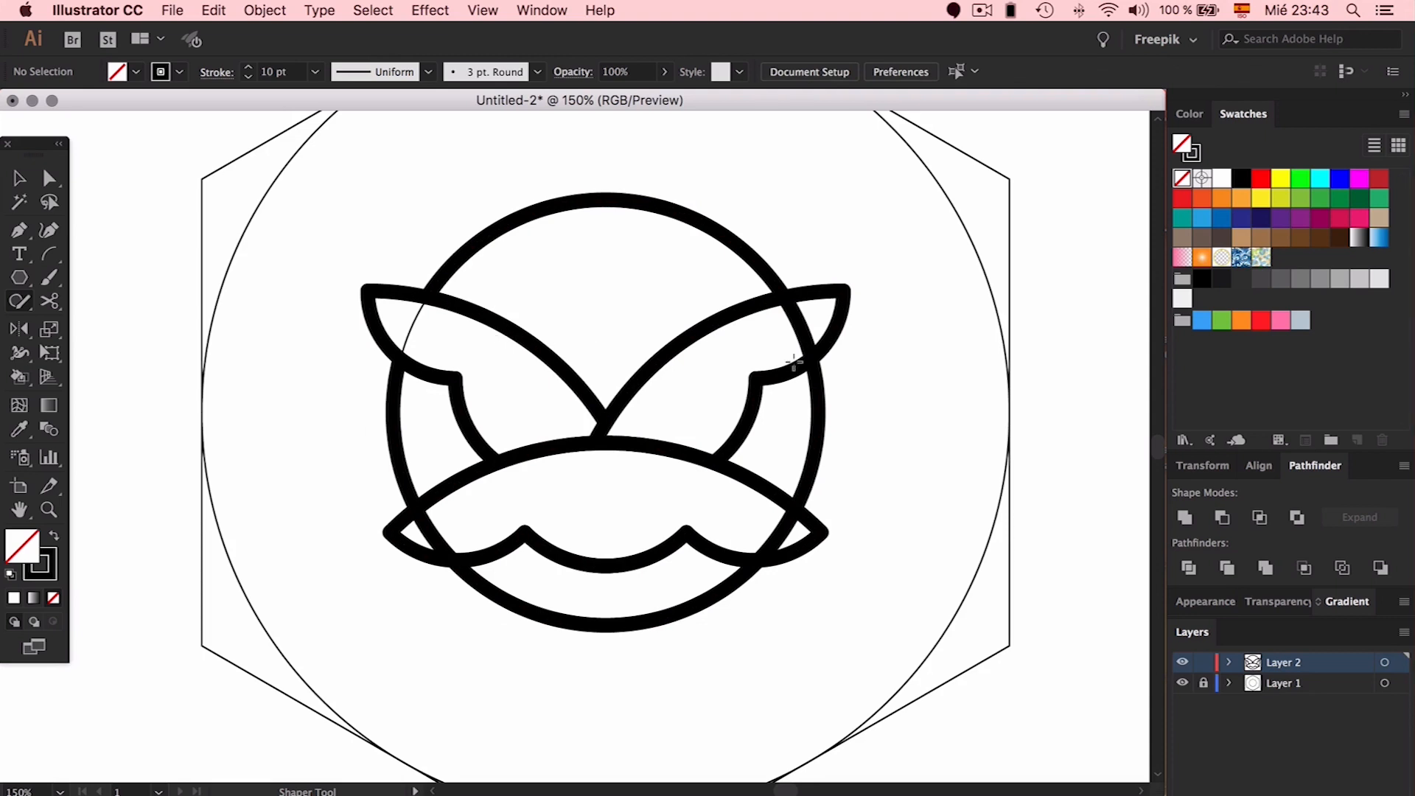
pyautogui.moveTo(787, 316); pyautogui.dragTo(752, 329)
pyautogui.click(1182, 683)
pyautogui.click(1183, 683)
# Erase the circle stroke inside the lower shape's two tips and the remaining wing overlap
pyautogui.moveTo(431, 527); pyautogui.dragTo(441, 540)
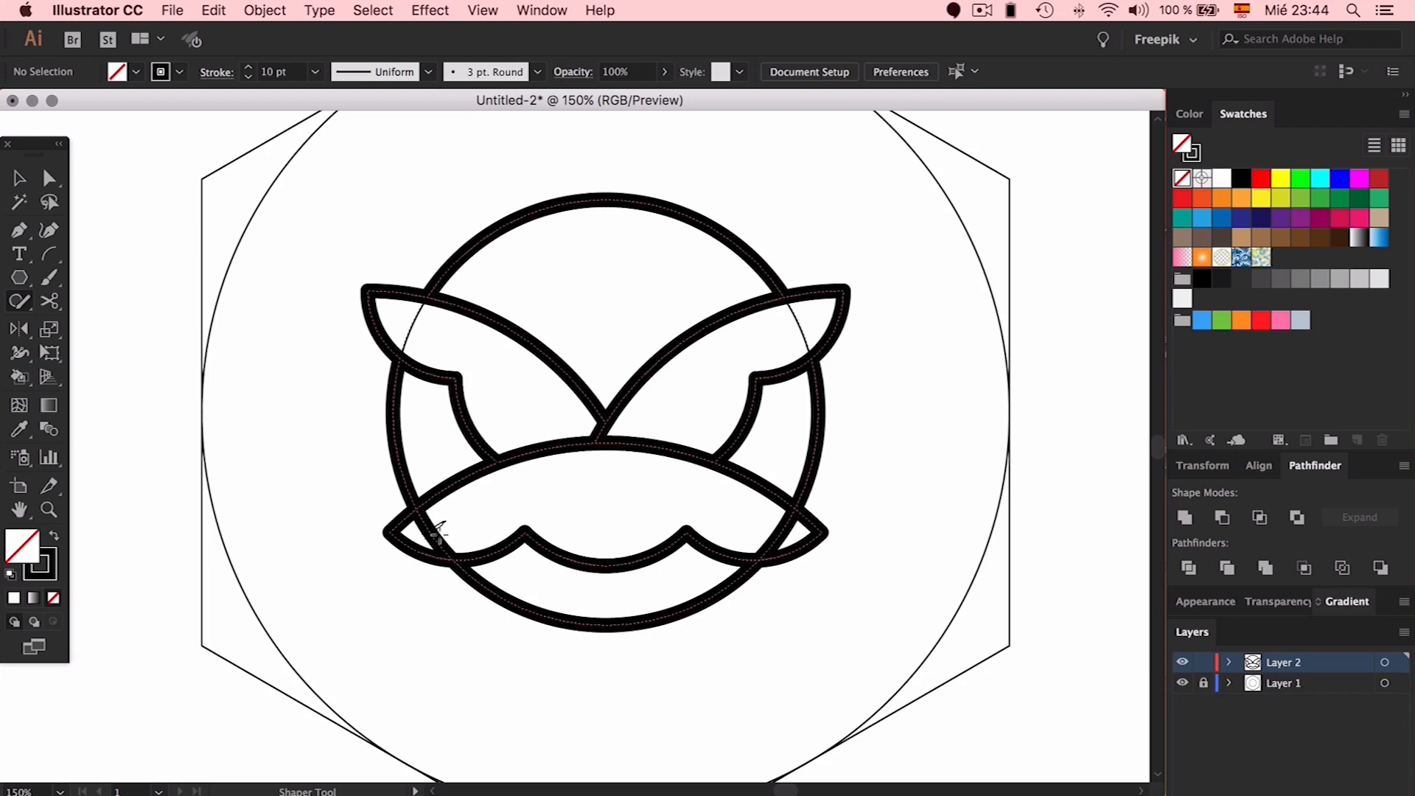
pyautogui.moveTo(787, 529); pyautogui.dragTo(791, 537)
pyautogui.moveTo(927, 322)
pyautogui.mouseDown()
pyautogui.moveTo(888, 387)
pyautogui.moveTo(918, 424)
pyautogui.moveTo(966, 431)
pyautogui.mouseUp()
# Check that the artwork is now one merged group, and reframe the emblem in view
pyautogui.press('v')
pyautogui.click(783, 296)
pyautogui.click(909, 400)
pyautogui.press('super+1')
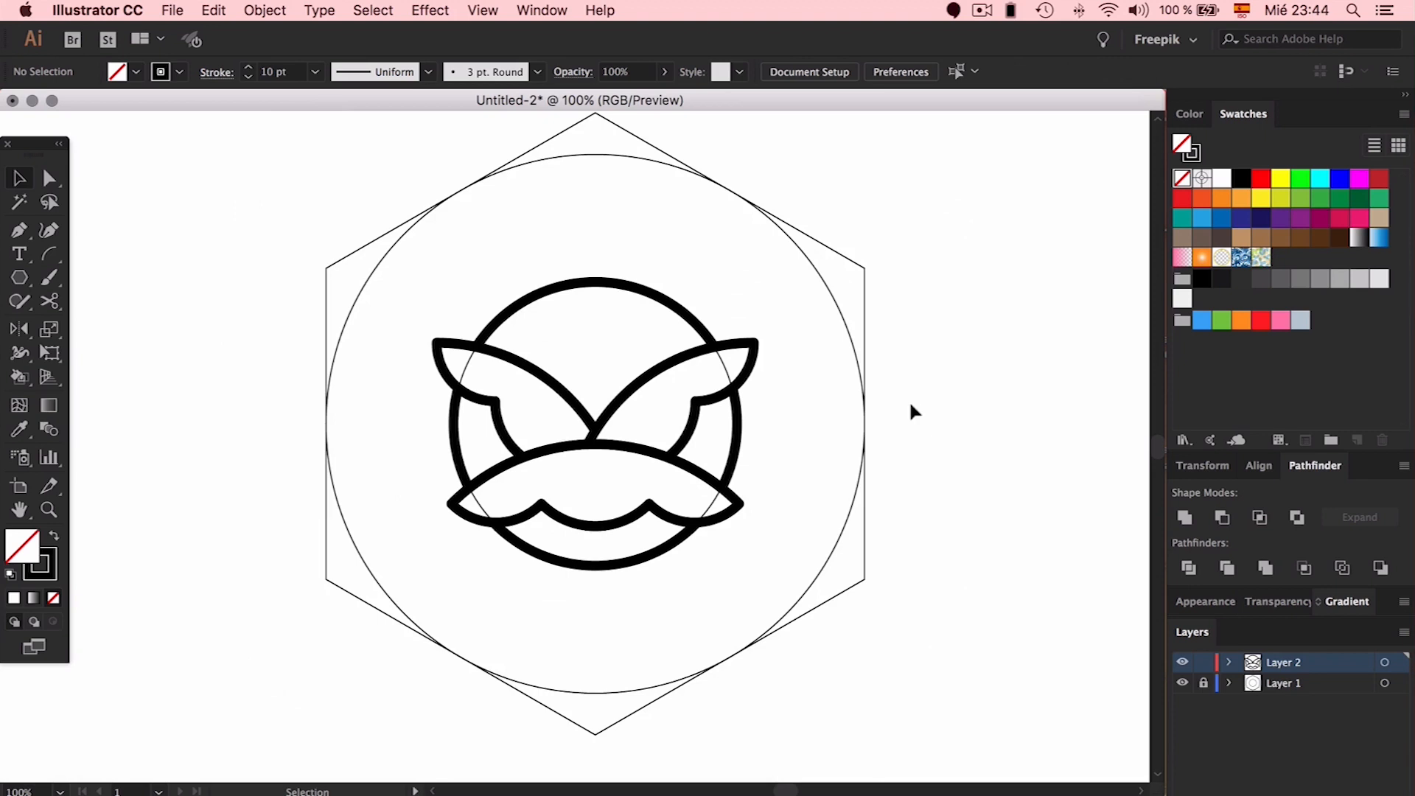
pyautogui.press('super+1')
pyautogui.press('super+plus')
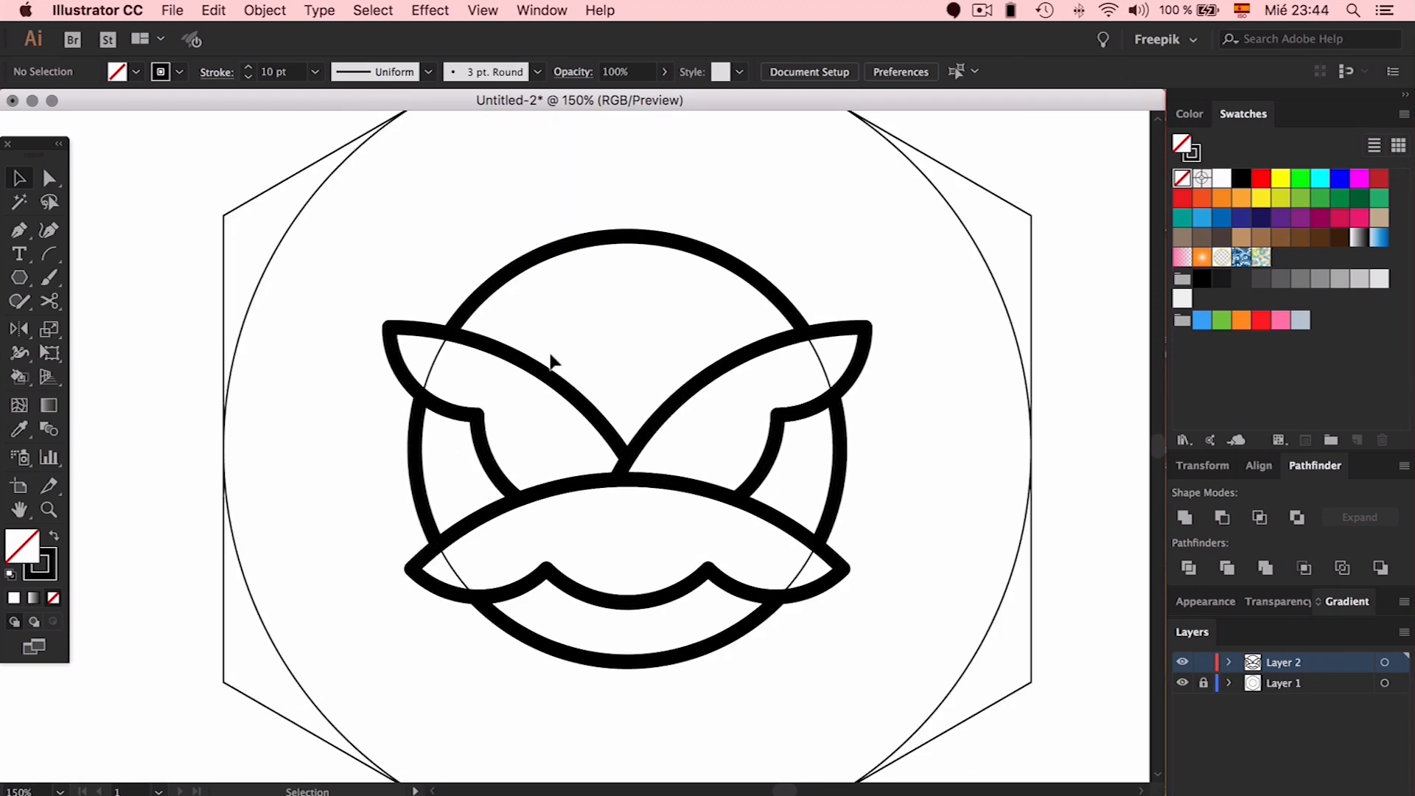
# Draw one half of a petal curve above the wings' meeting point and begin shaping it
pyautogui.click(19, 231)
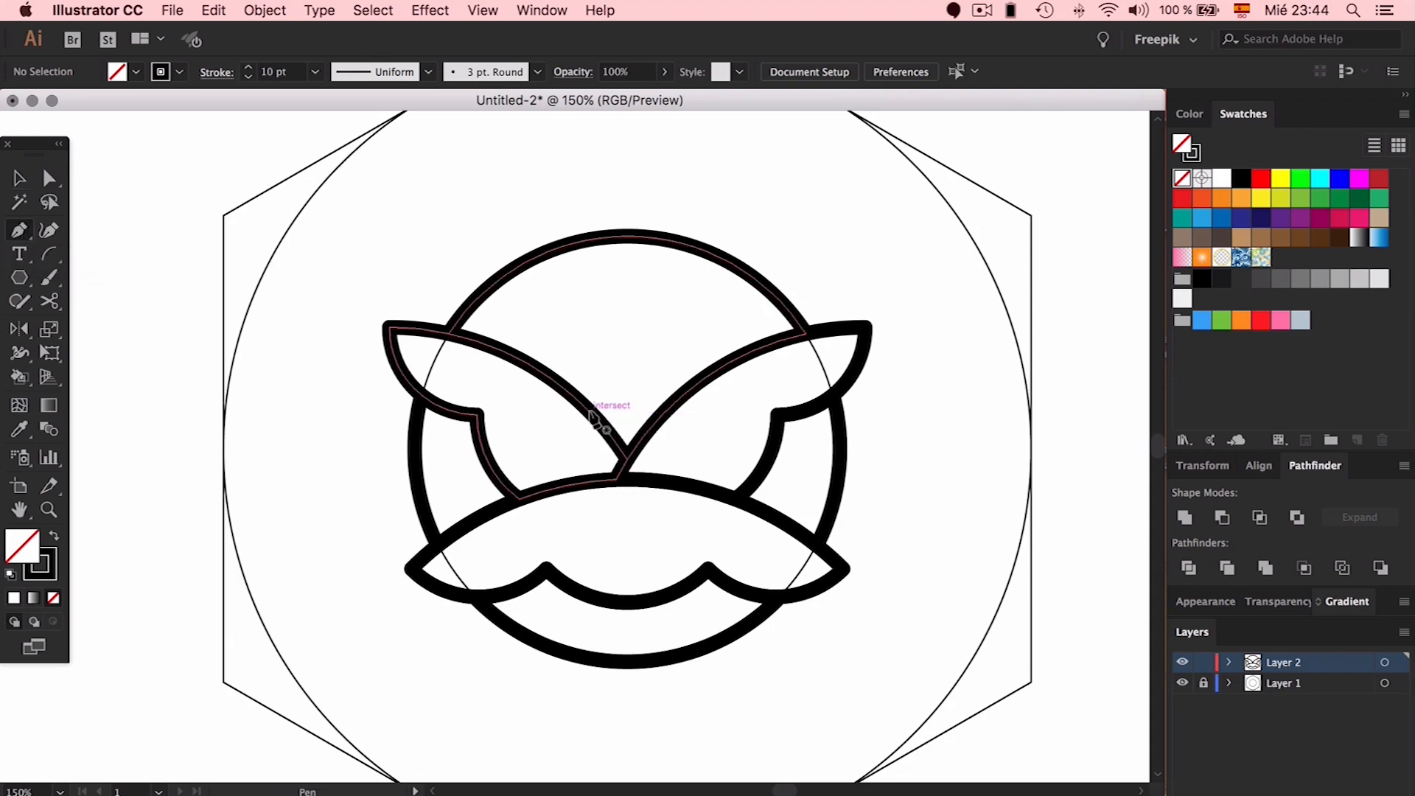
pyautogui.moveTo(588, 410)
pyautogui.mouseDown()
pyautogui.moveTo(596, 371)
pyautogui.moveTo(638, 387)
pyautogui.mouseUp()
pyautogui.click(616, 359)
pyautogui.press('super+plus')
pyautogui.press('super+plus')
pyautogui.press('super+plus')
pyautogui.press('a')
pyautogui.moveTo(543, 377); pyautogui.dragTo(480, 460)
pyautogui.moveTo(503, 396); pyautogui.dragTo(556, 397)
pyautogui.moveTo(573, 444); pyautogui.dragTo(550, 396)
# Refine the half-curve's anchors and handles into a rounded shape with a dipped top
pyautogui.moveTo(609, 350); pyautogui.dragTo(501, 461)
pyautogui.press('Down')
pyautogui.press('Down')
pyautogui.click(599, 359)
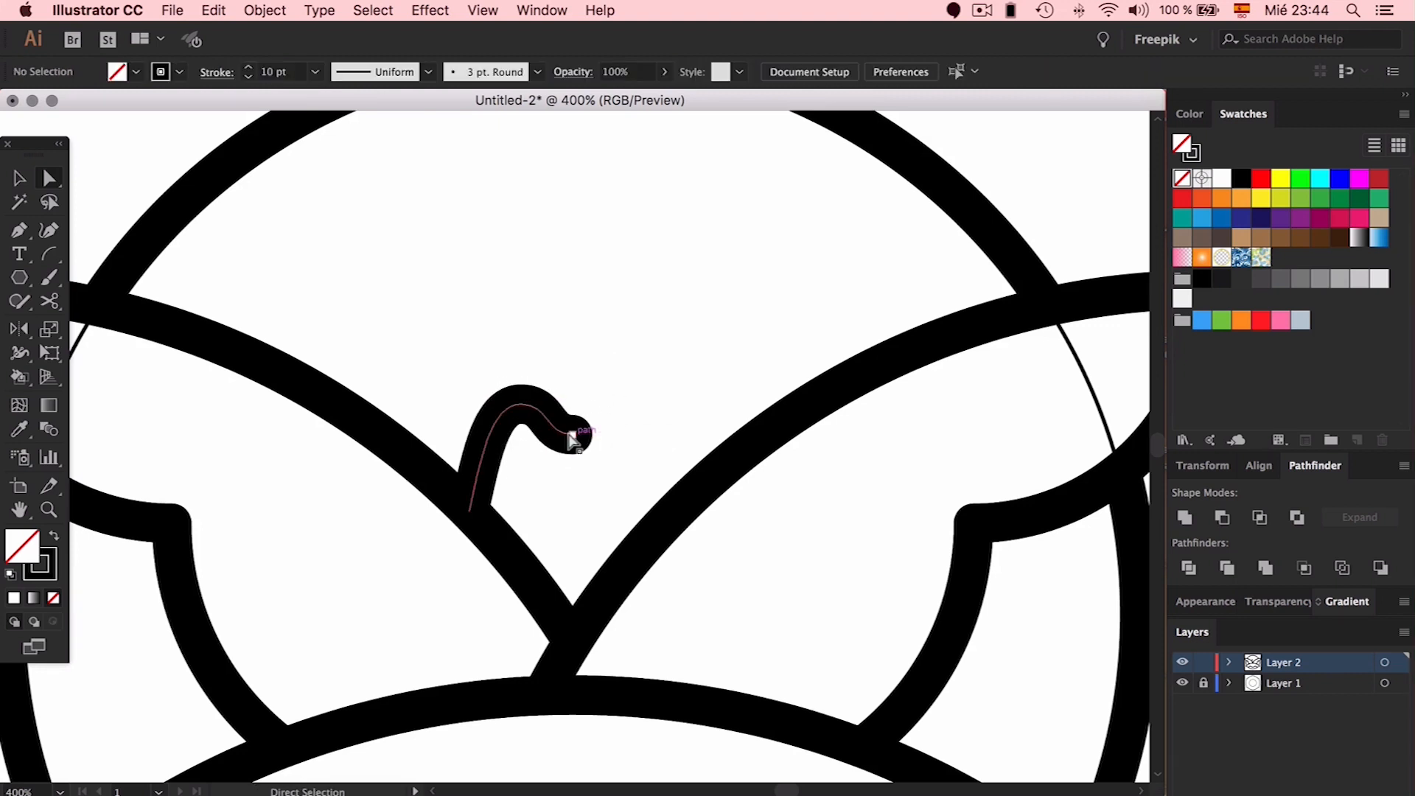
pyautogui.click(572, 441)
pyautogui.click(621, 361)
pyautogui.click(554, 417)
pyautogui.click(619, 376)
pyautogui.moveTo(480, 490); pyautogui.dragTo(451, 489)
pyautogui.moveTo(458, 435); pyautogui.dragTo(466, 440)
pyautogui.click(521, 405)
pyautogui.press('Left')
pyautogui.press('Left')
pyautogui.press('Left')
pyautogui.moveTo(546, 435); pyautogui.dragTo(618, 415)
pyautogui.click(628, 369)
# Reflect a copy of the half-curve and join both halves into one petal path
pyautogui.press('v')
pyautogui.press('o')
pyautogui.moveTo(574, 486); pyautogui.dragTo(719, 484)
pyautogui.press('v')
pyautogui.moveTo(654, 316); pyautogui.dragTo(526, 464)
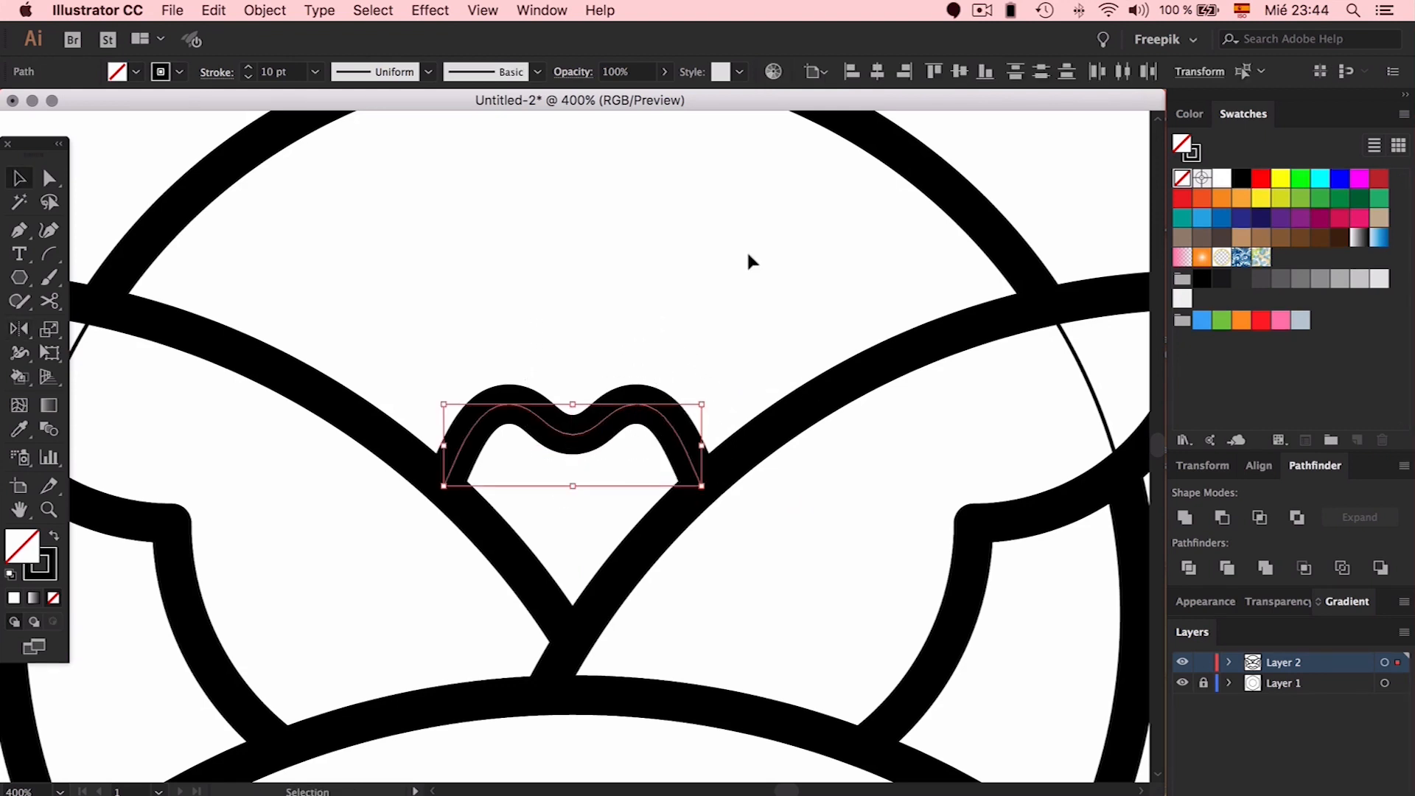
pyautogui.hotkey('ctrl', 'j')
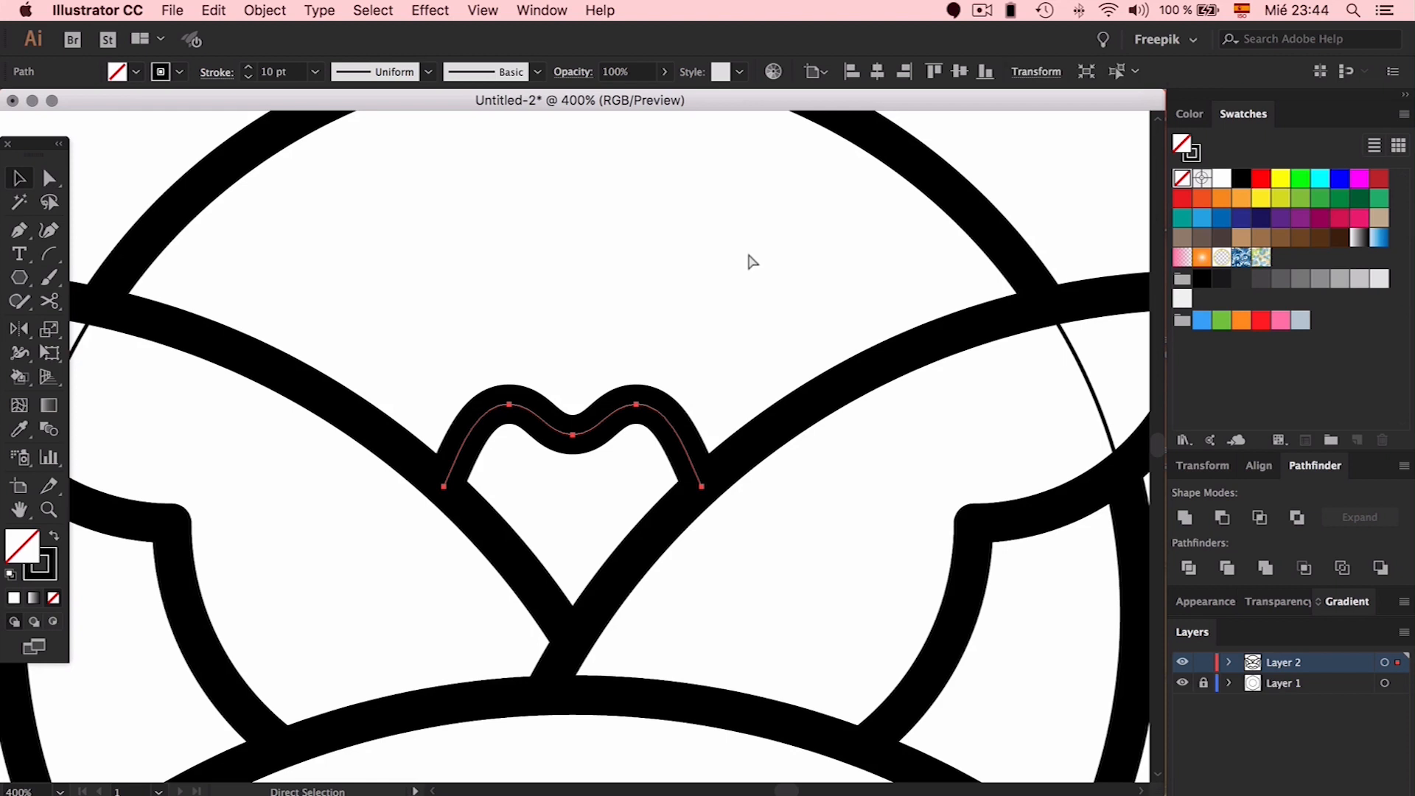
pyautogui.click(690, 269)
# Duplicate the petal up and to the right
pyautogui.scroll(3, 690, 275)
pyautogui.click(589, 529)
pyautogui.moveTo(589, 529)
pyautogui.mouseDown()
pyautogui.moveTo(762, 384)
pyautogui.moveTo(770, 400)
pyautogui.moveTo(757, 391)
pyautogui.mouseUp()
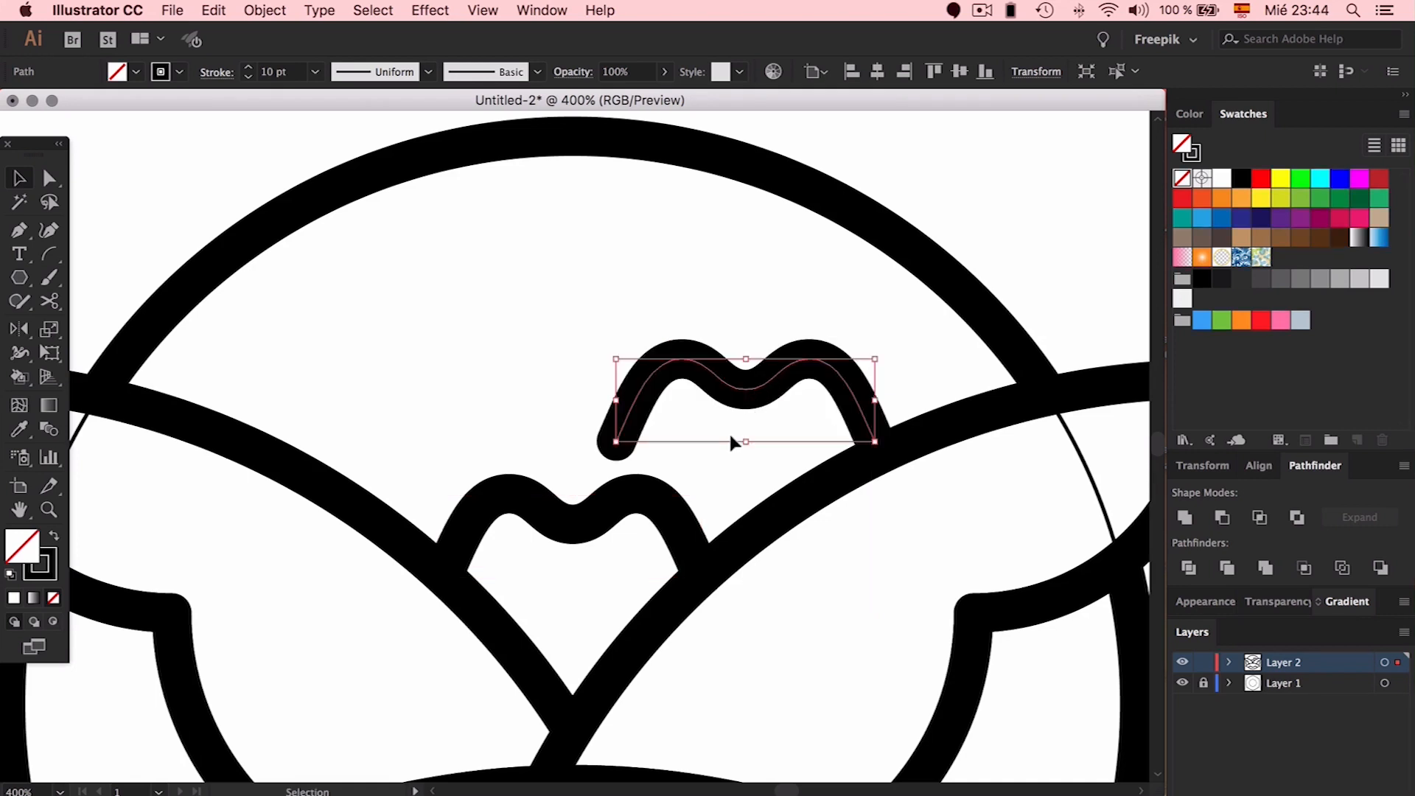
# Extend both legs of the copied petal downward toward the wing lines
pyautogui.press('a')
pyautogui.moveTo(588, 422); pyautogui.dragTo(903, 462)
pyautogui.click(663, 448)
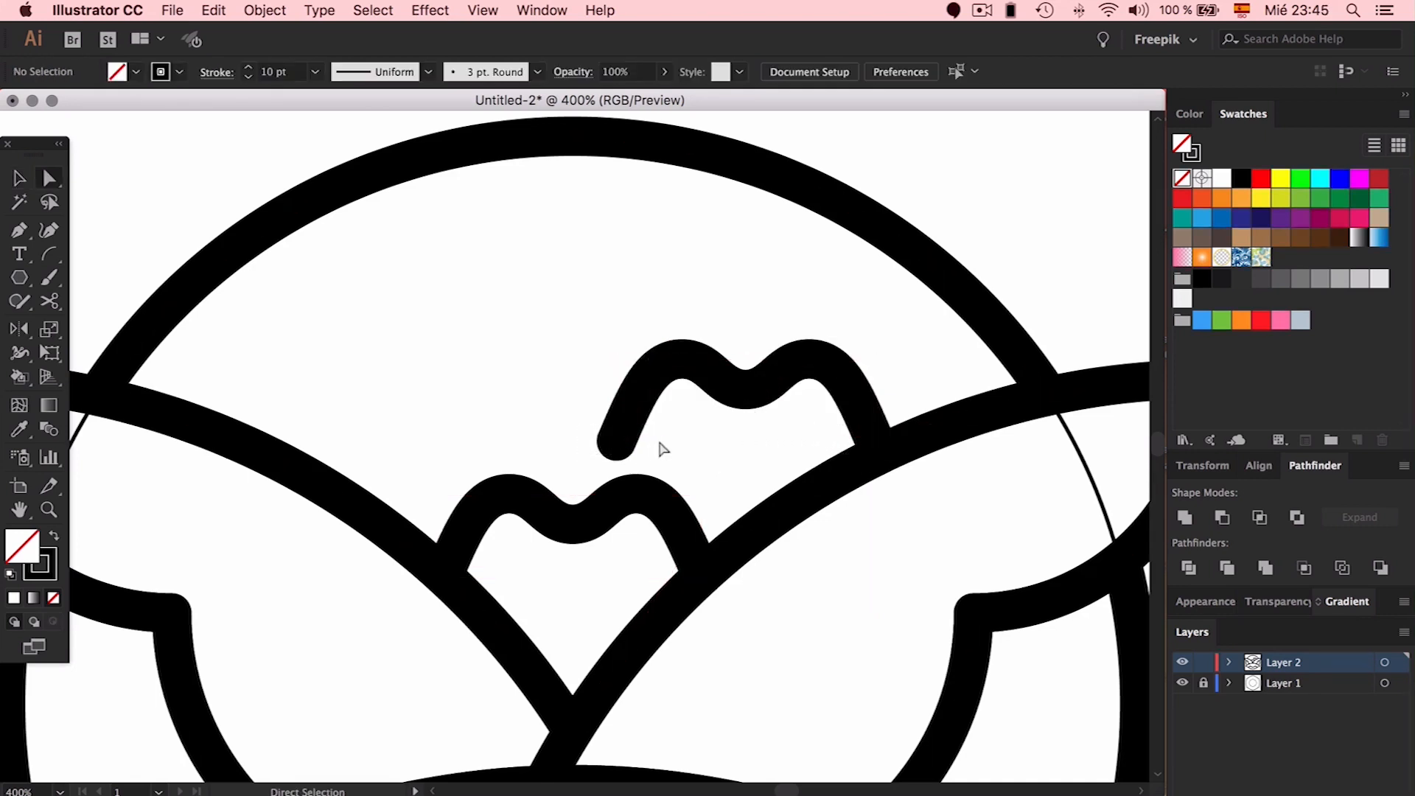
pyautogui.click(618, 442)
pyautogui.keyDown('shift'); pyautogui.click(875, 441); pyautogui.keyUp('shift')
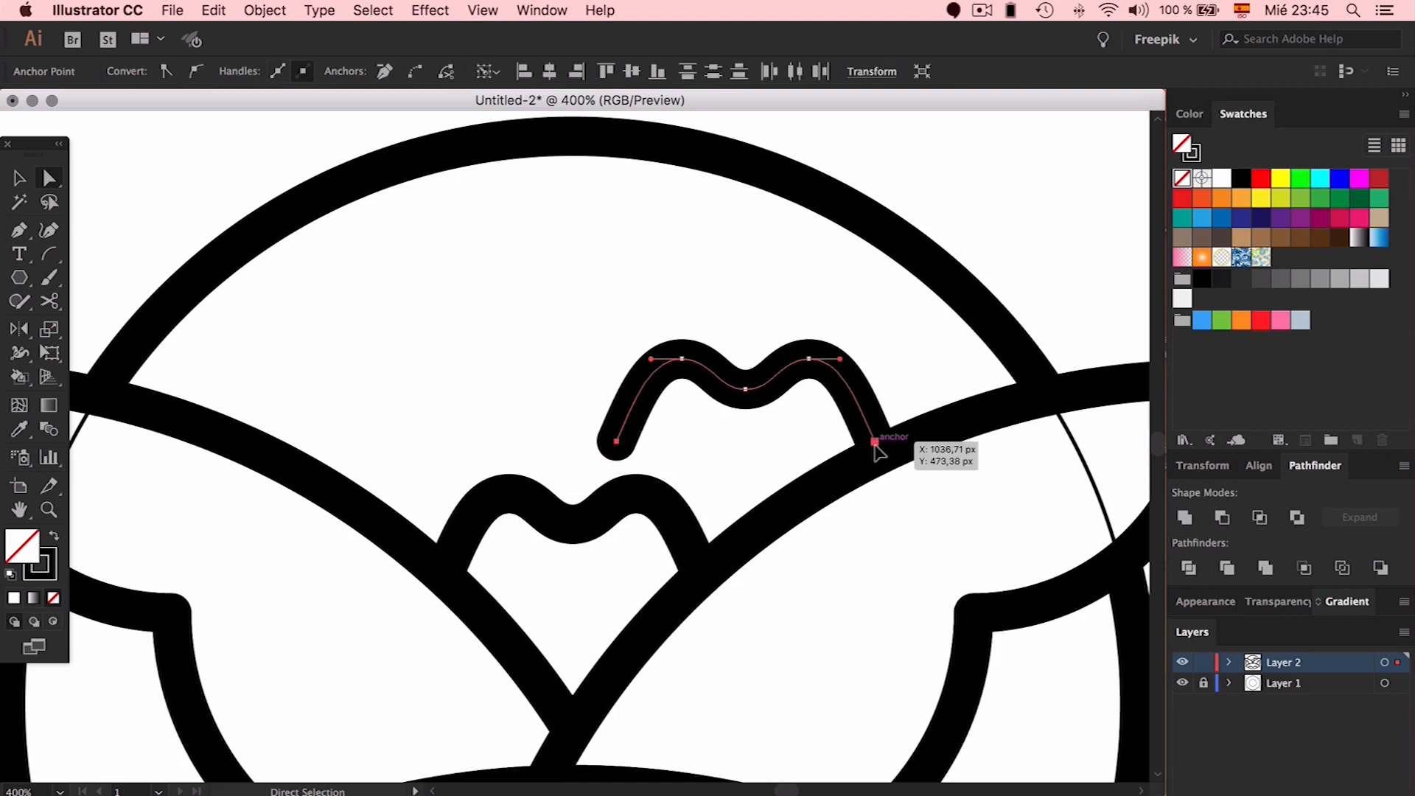
pyautogui.moveTo(618, 444); pyautogui.dragTo(621, 494)
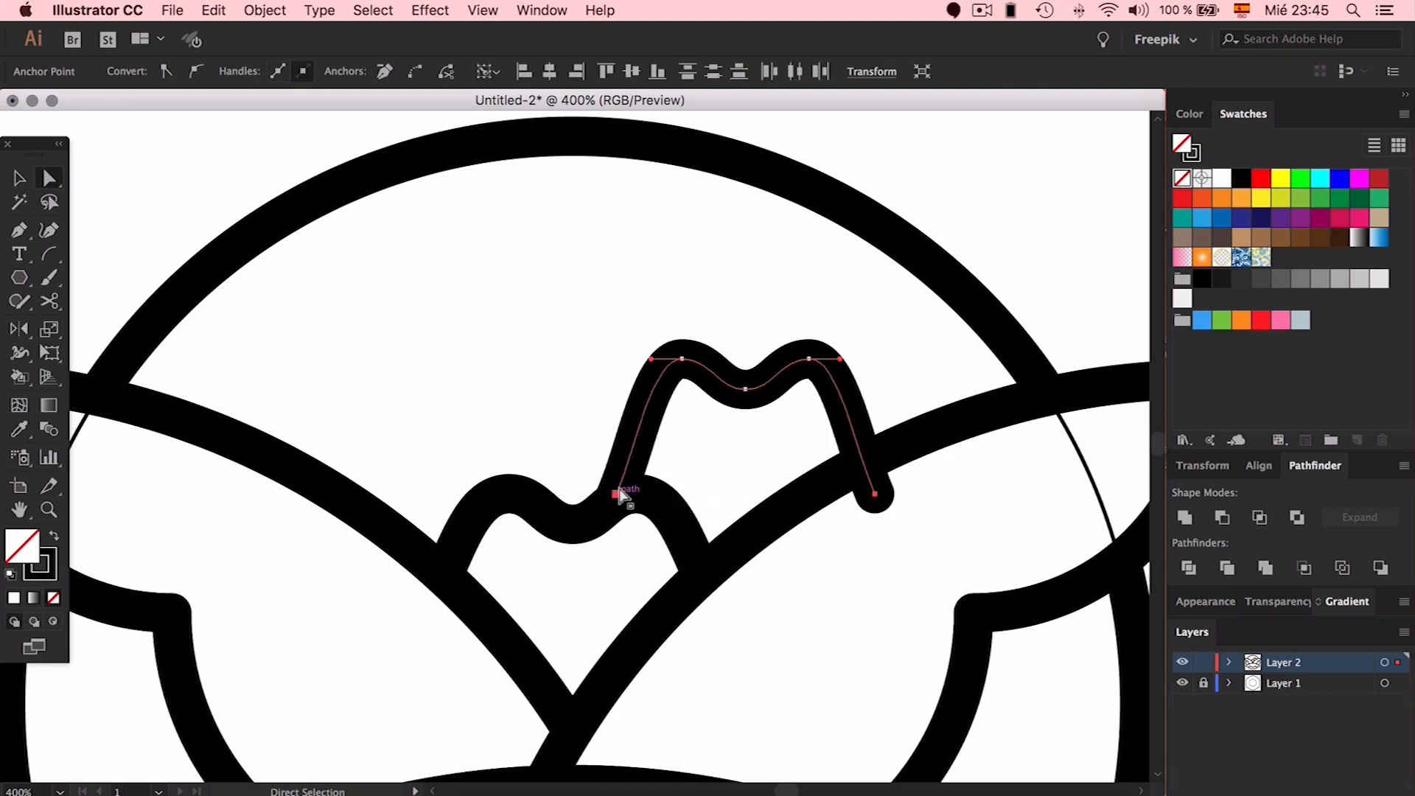
pyautogui.click(598, 451)
# Reshape the copy's top curves and lower leg curves on both sides
pyautogui.click(652, 361)
pyautogui.moveTo(650, 360); pyautogui.dragTo(628, 358)
pyautogui.moveTo(636, 448); pyautogui.dragTo(627, 441)
pyautogui.moveTo(629, 359); pyautogui.dragTo(634, 359)
pyautogui.click(856, 449)
pyautogui.click(874, 494)
pyautogui.moveTo(855, 448); pyautogui.dragTo(870, 440)
pyautogui.moveTo(840, 359); pyautogui.dragTo(845, 359)
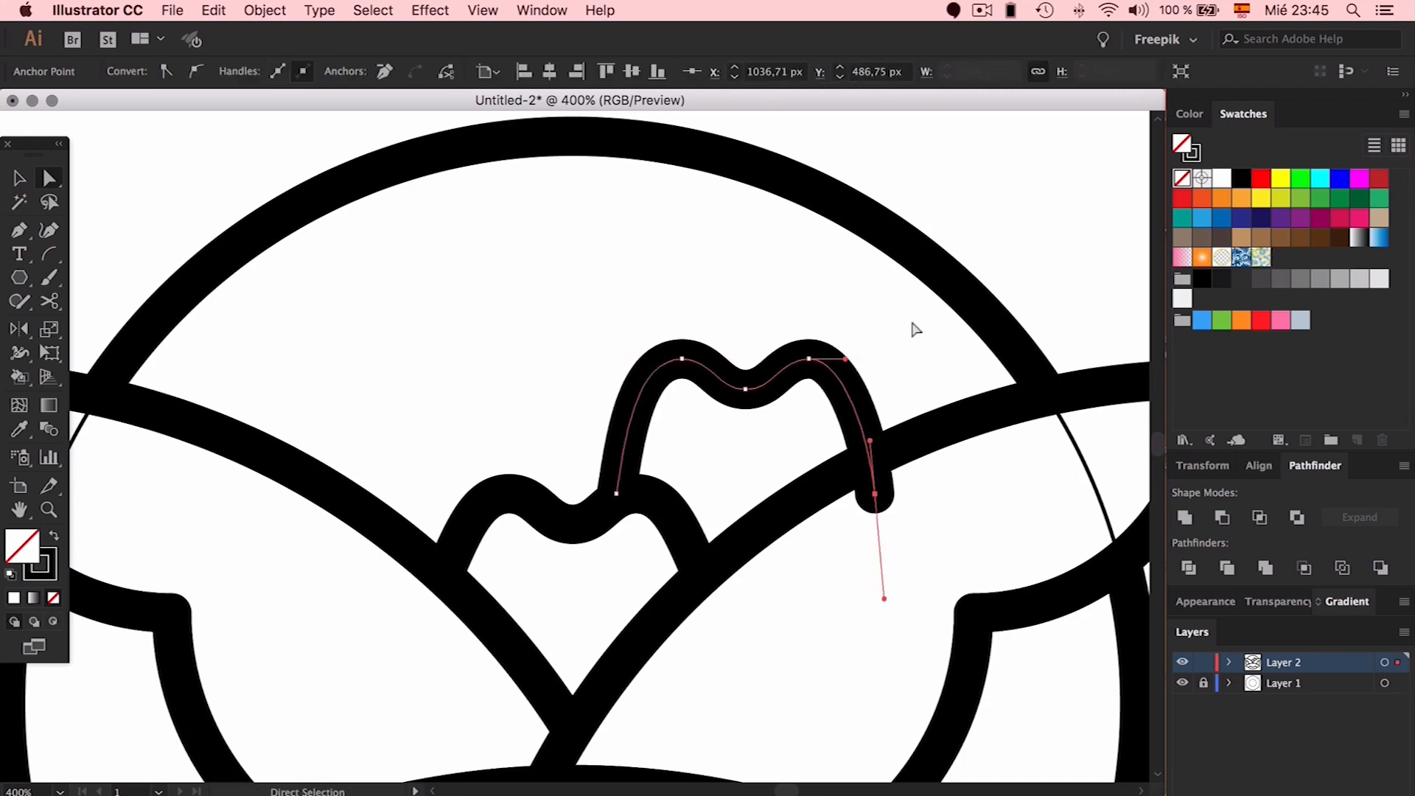
pyautogui.click(915, 330)
pyautogui.click(859, 407)
pyautogui.moveTo(846, 358); pyautogui.dragTo(852, 360)
pyautogui.click(930, 350)
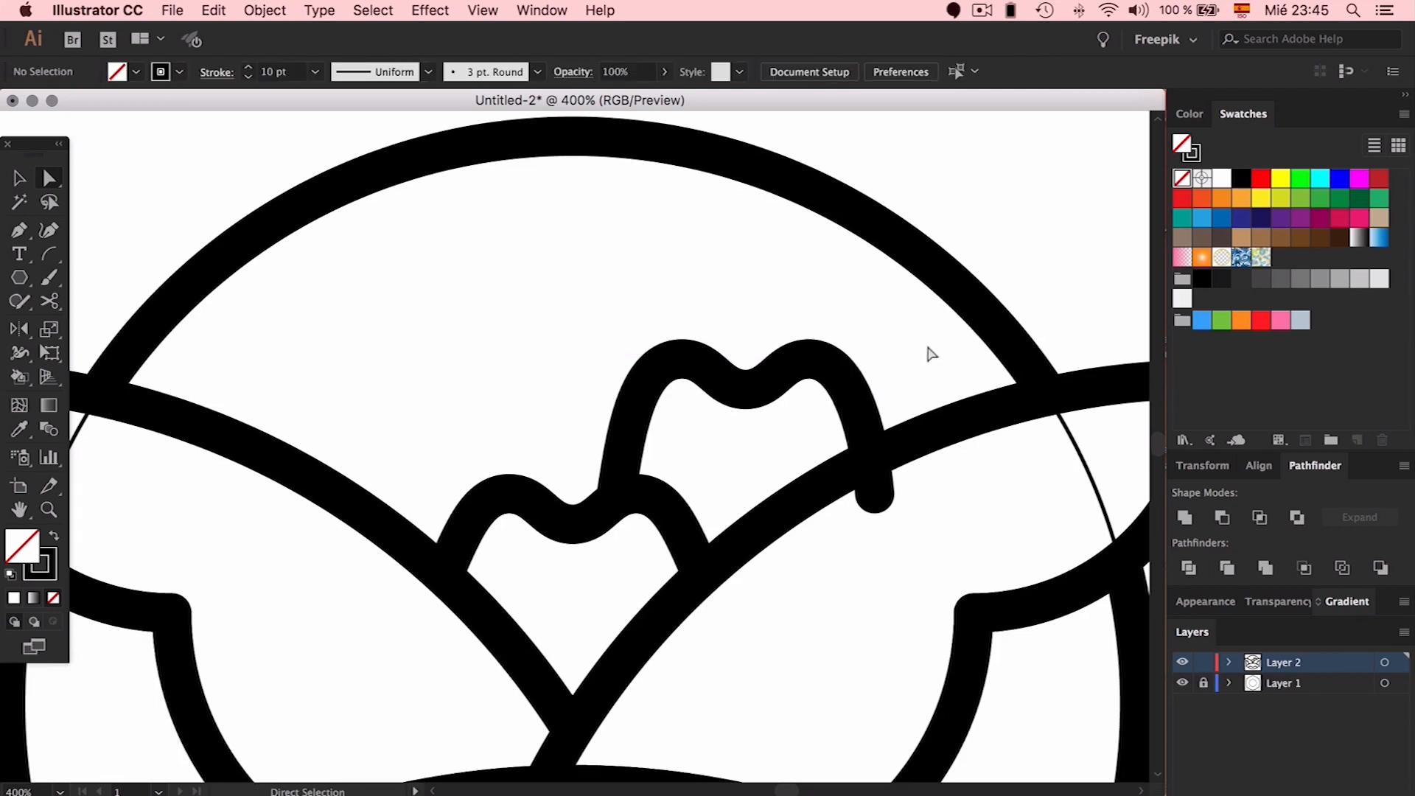
# Duplicate the reshaped petal to the left, forming a matching pair
pyautogui.hscroll(-2, 909, 346)
pyautogui.press('v')
pyautogui.moveTo(860, 372)
pyautogui.mouseDown()
pyautogui.moveTo(446, 367)
pyautogui.moveTo(490, 369)
pyautogui.mouseUp()
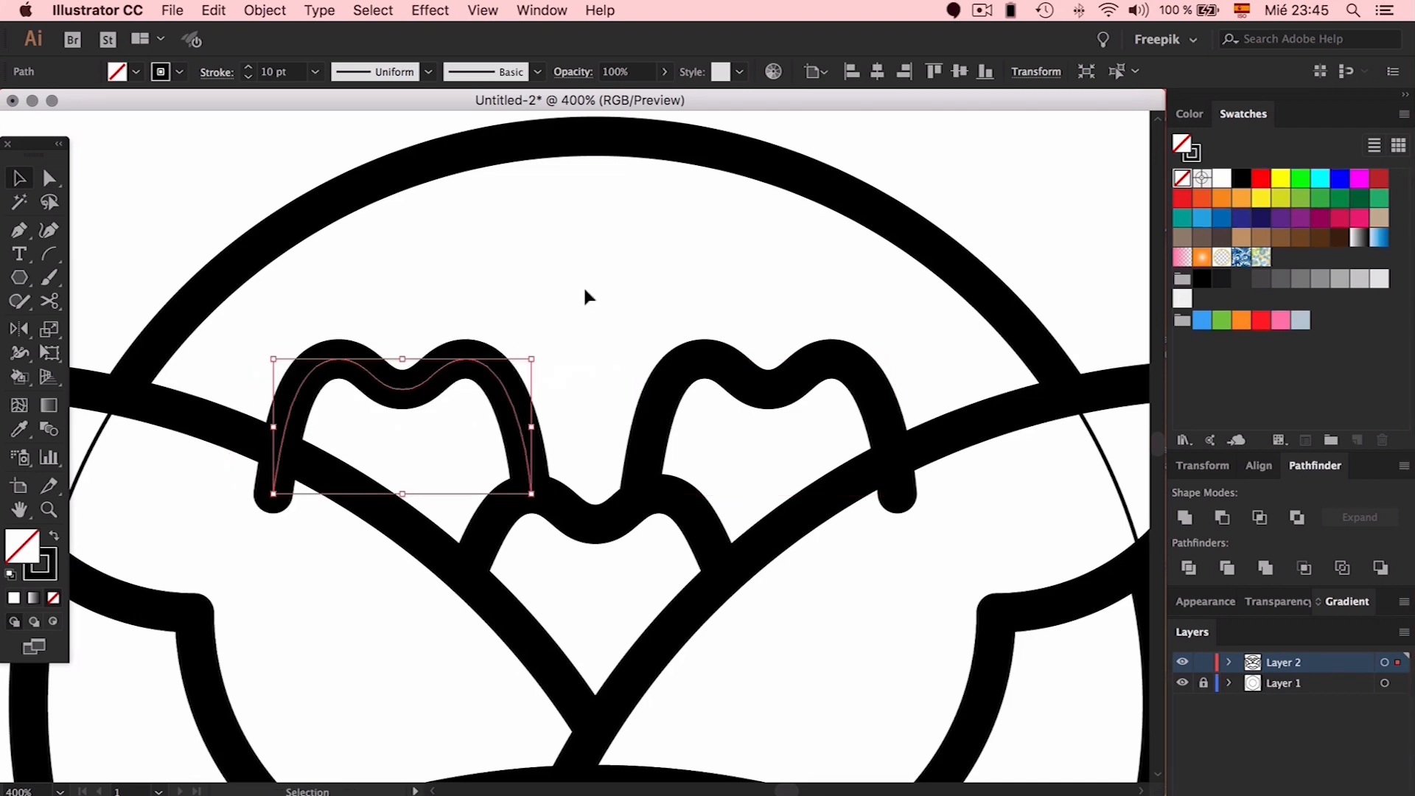
# Group the two side petals, centre them over the bud, then ungroup them
pyautogui.keyDown('shift'); pyautogui.click(681, 378); pyautogui.keyUp('shift')
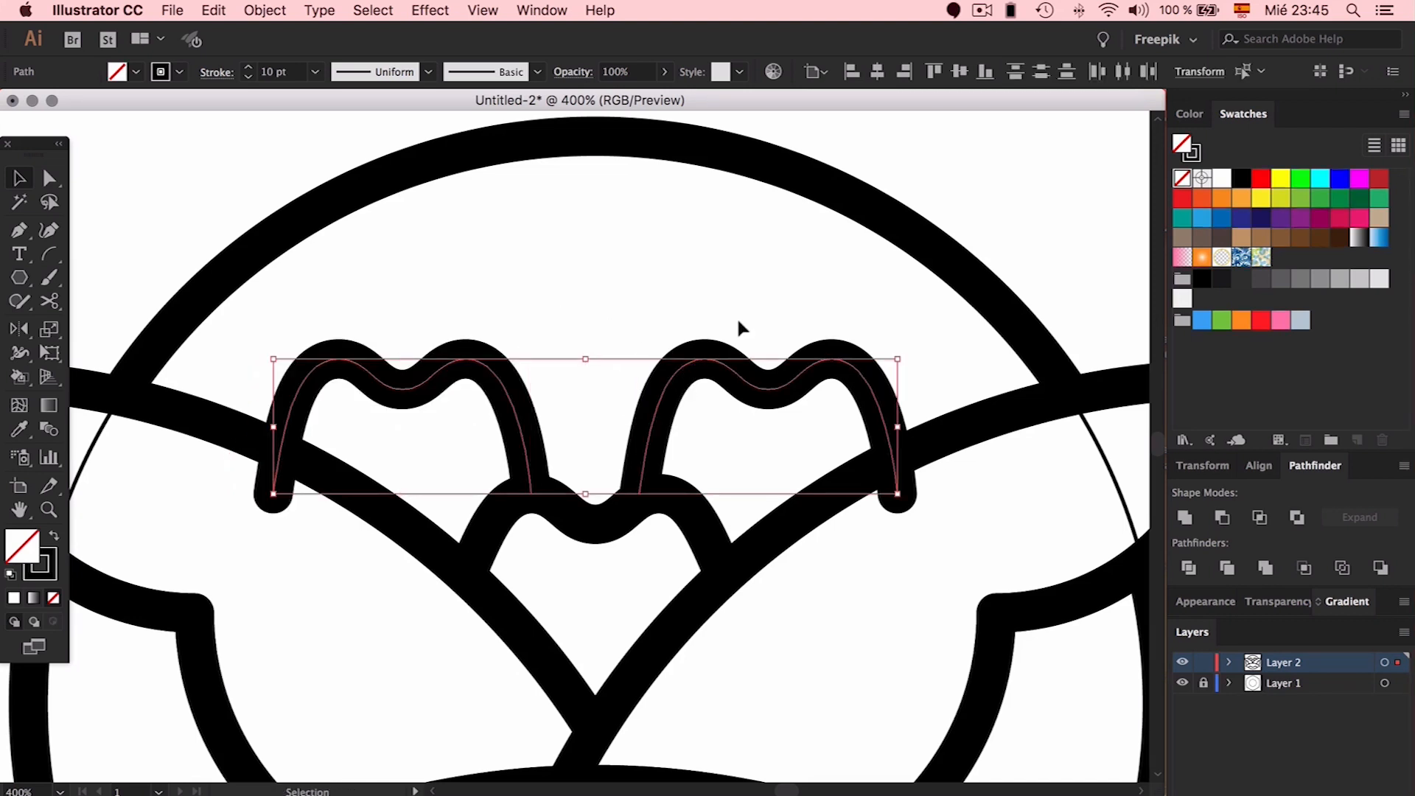
pyautogui.press('super+g')
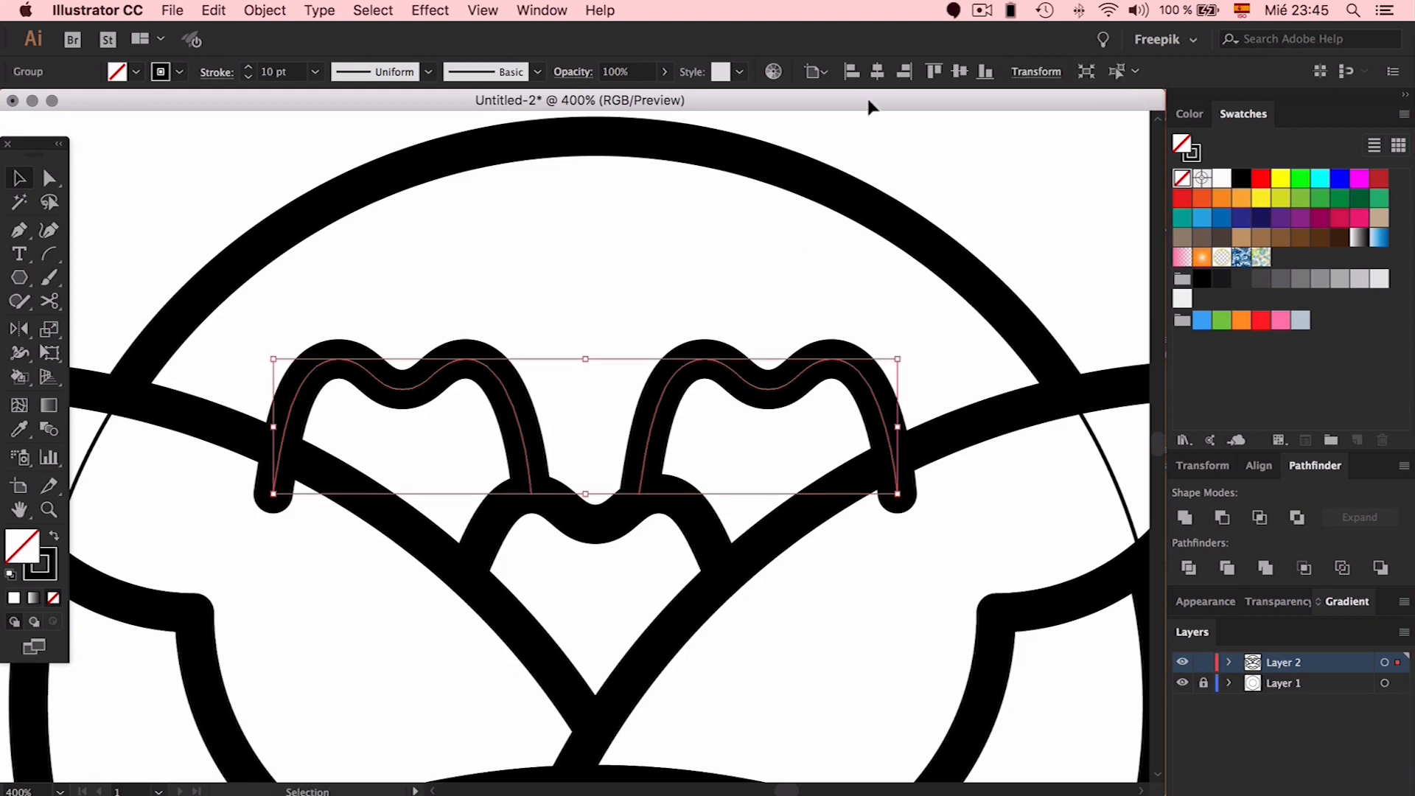
pyautogui.moveTo(620, 481); pyautogui.dragTo(630, 481)
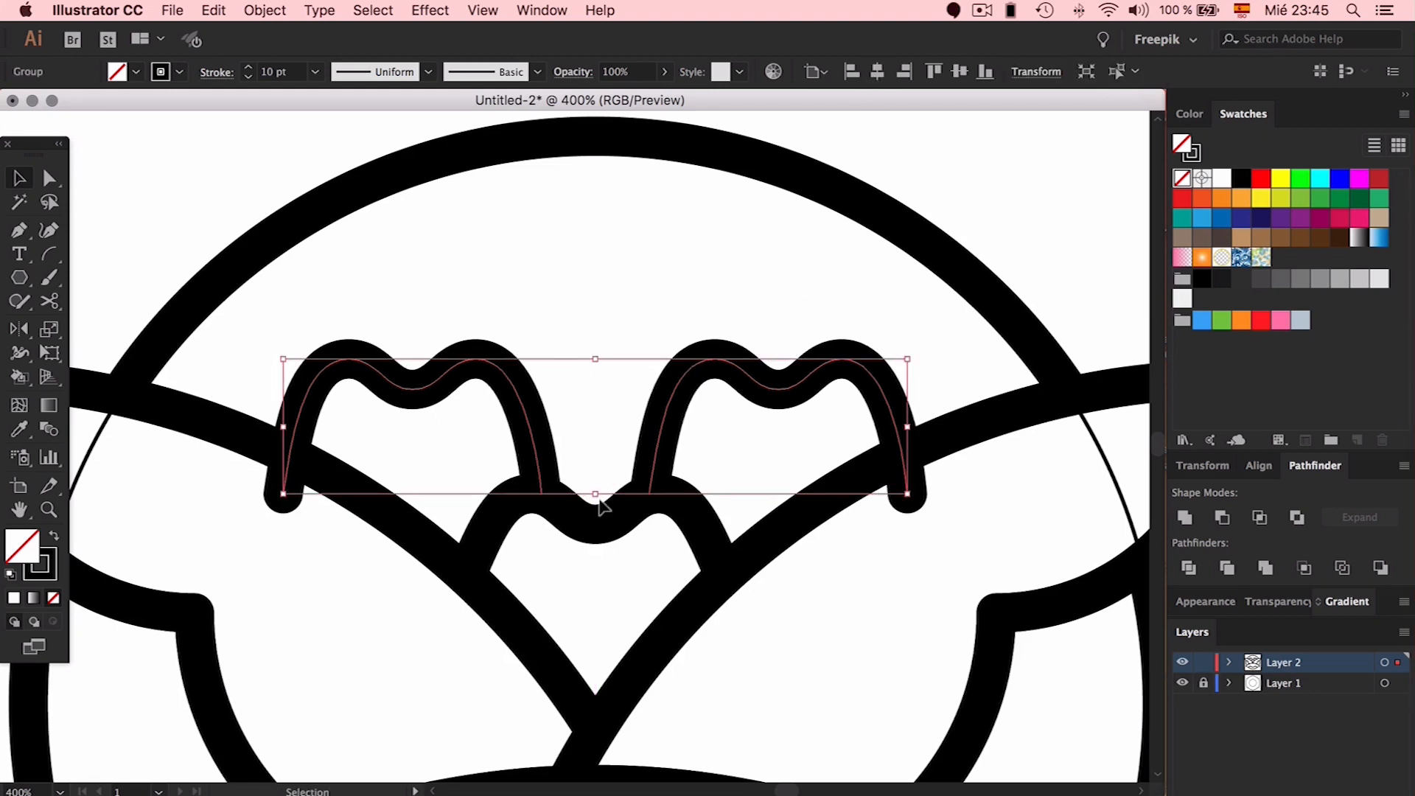
pyautogui.click(619, 452)
pyautogui.click(666, 401)
pyautogui.press('super+shift+g')
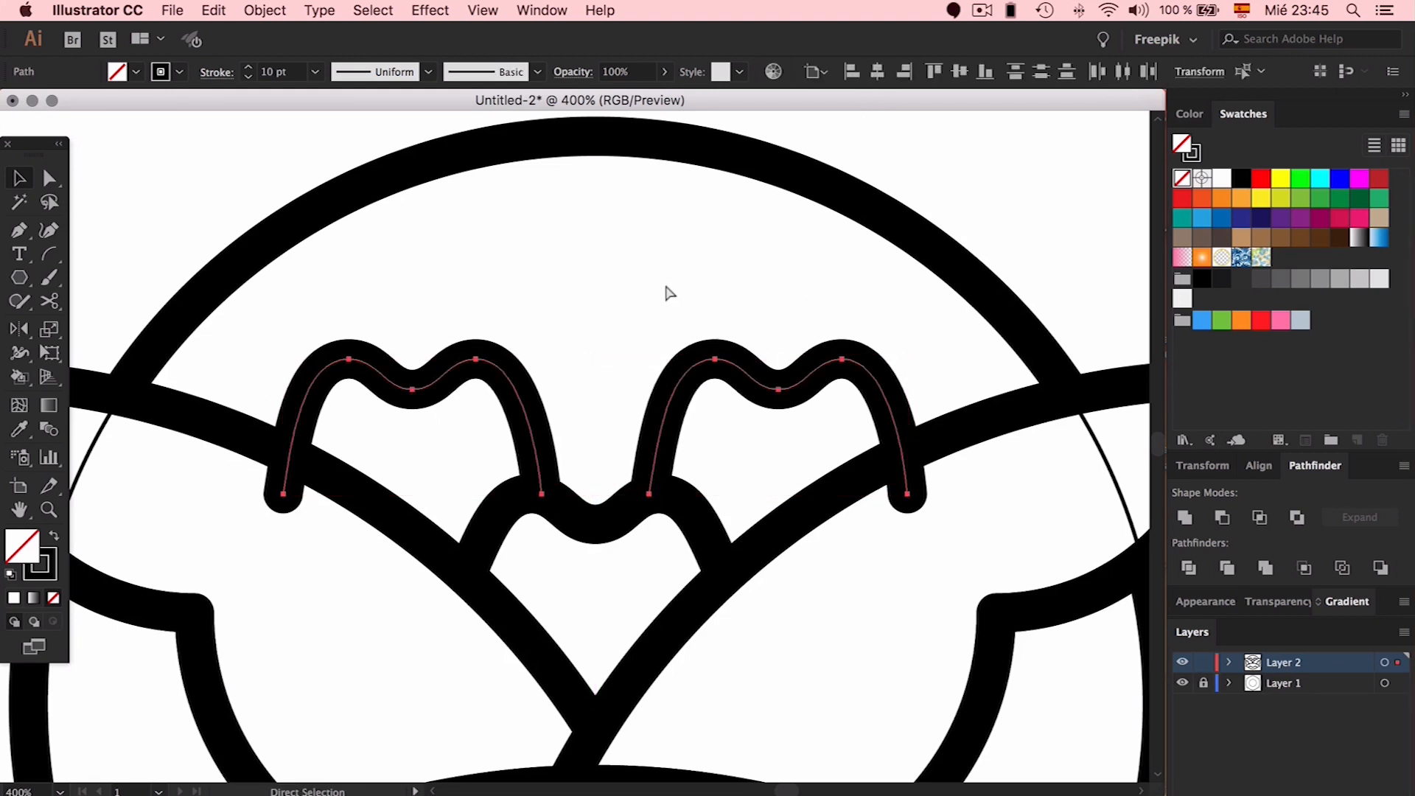
pyautogui.click(666, 292)
# Copy the right petal to the top centre and zoom out to check the bloom
pyautogui.moveTo(763, 411)
pyautogui.mouseDown()
pyautogui.moveTo(774, 398)
pyautogui.moveTo(568, 243)
pyautogui.moveTo(597, 249)
pyautogui.mouseUp()
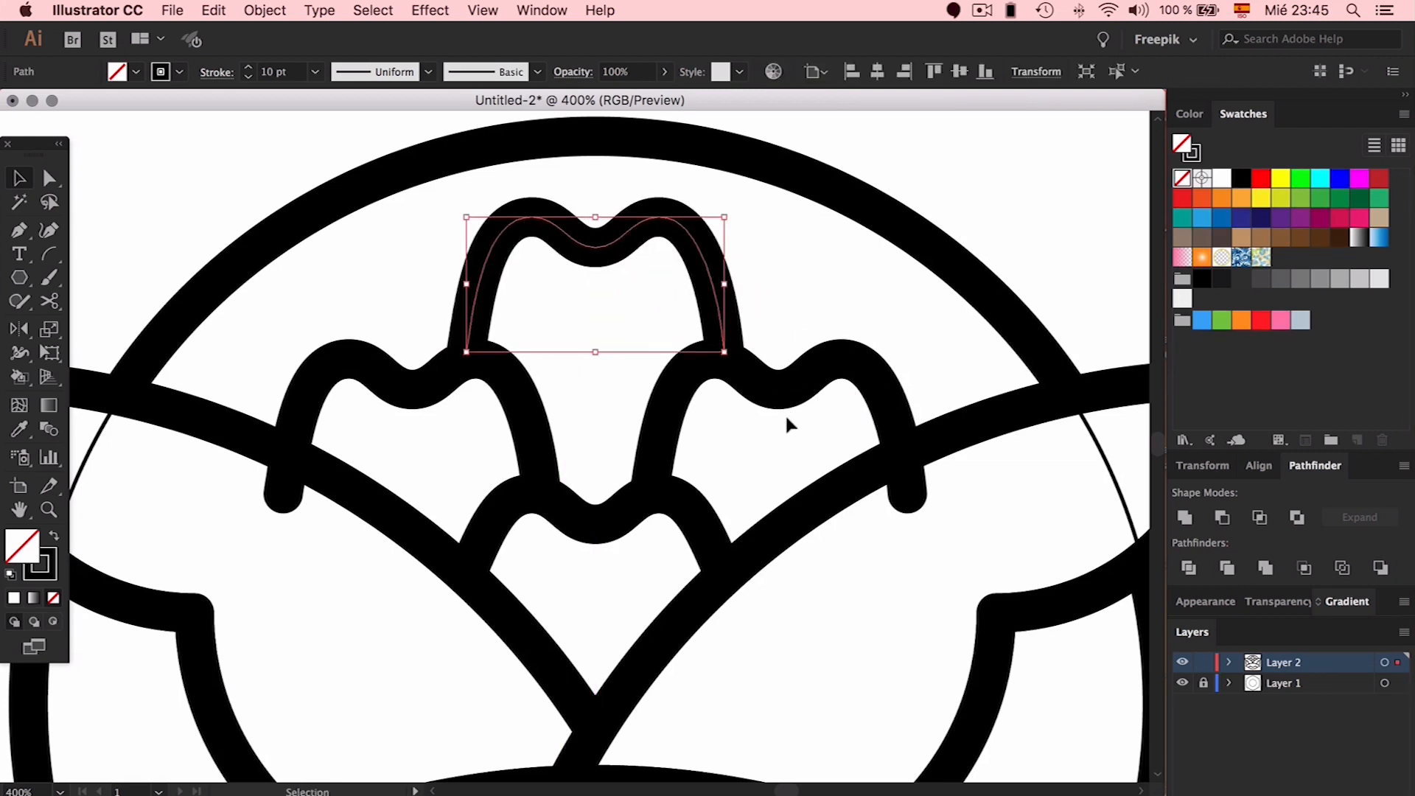
pyautogui.click(740, 426)
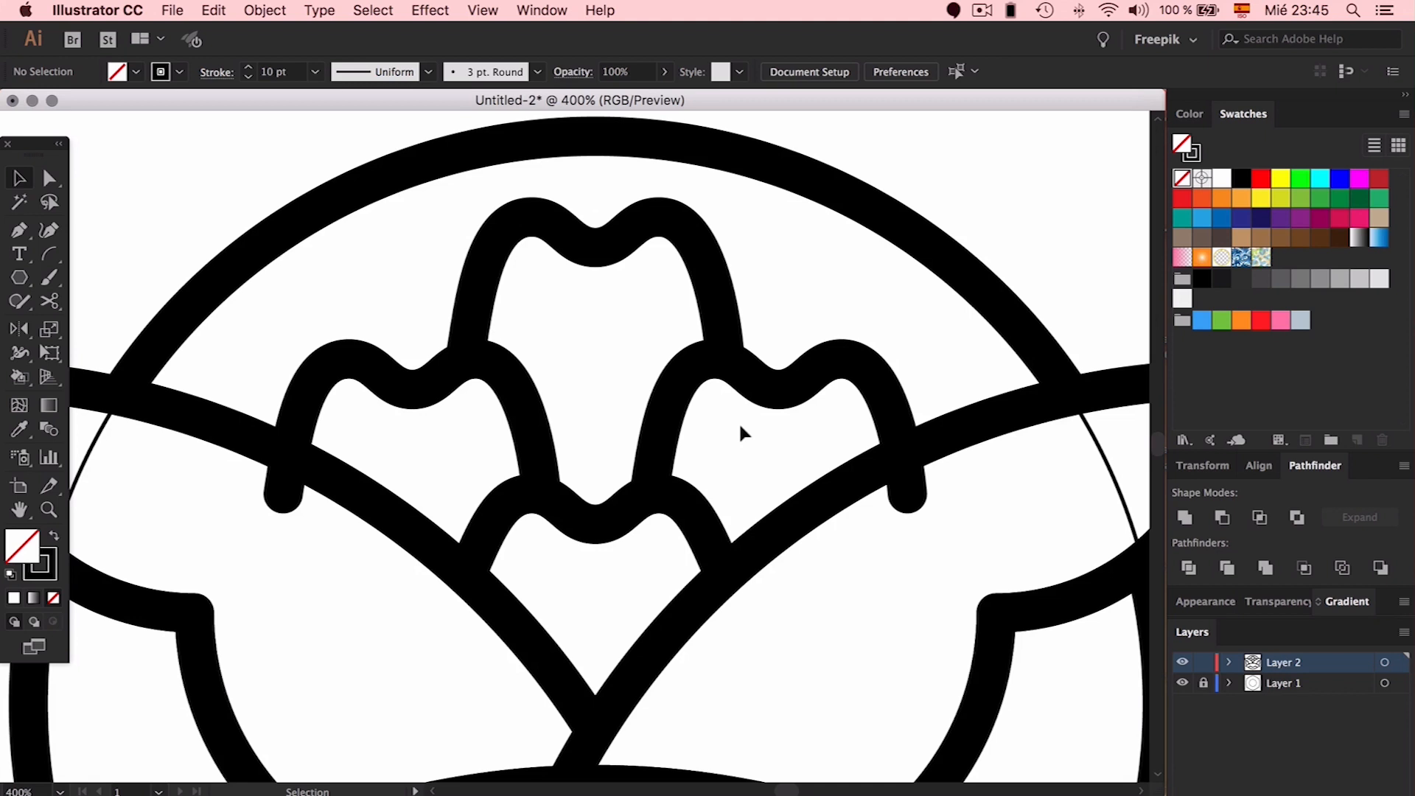
pyautogui.press('a')
pyautogui.press('super+minus')
pyautogui.press('super+minus')
pyautogui.click(630, 412)
pyautogui.press('super+minus')
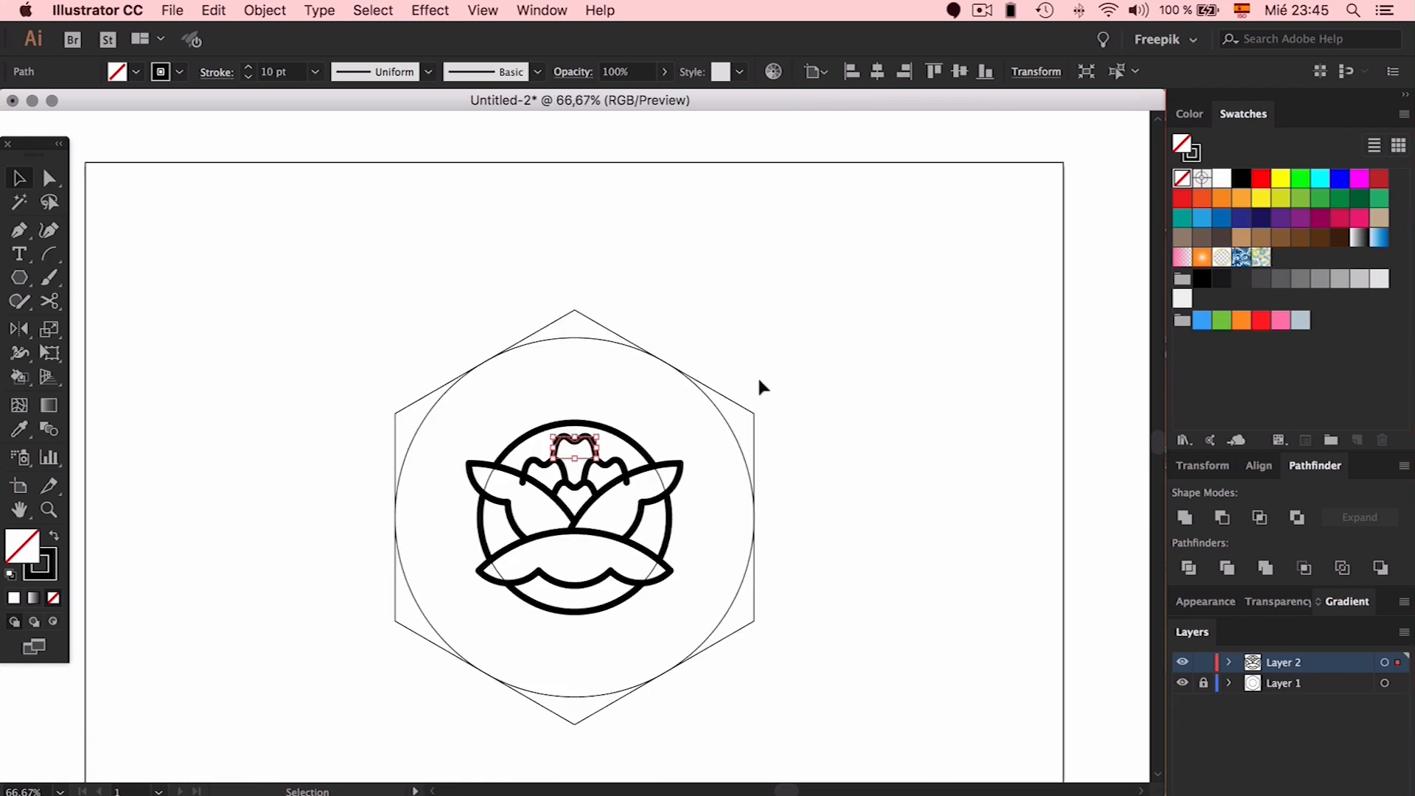
# Nudge the top petal down and shift the right and left petals slightly inward
pyautogui.press('v')
pyautogui.press('super+plus')
pyautogui.press('super+plus')
pyautogui.press('super+plus')
pyautogui.press('super+plus')
pyautogui.press('Down')
pyautogui.press('Down')
pyautogui.press('Down')
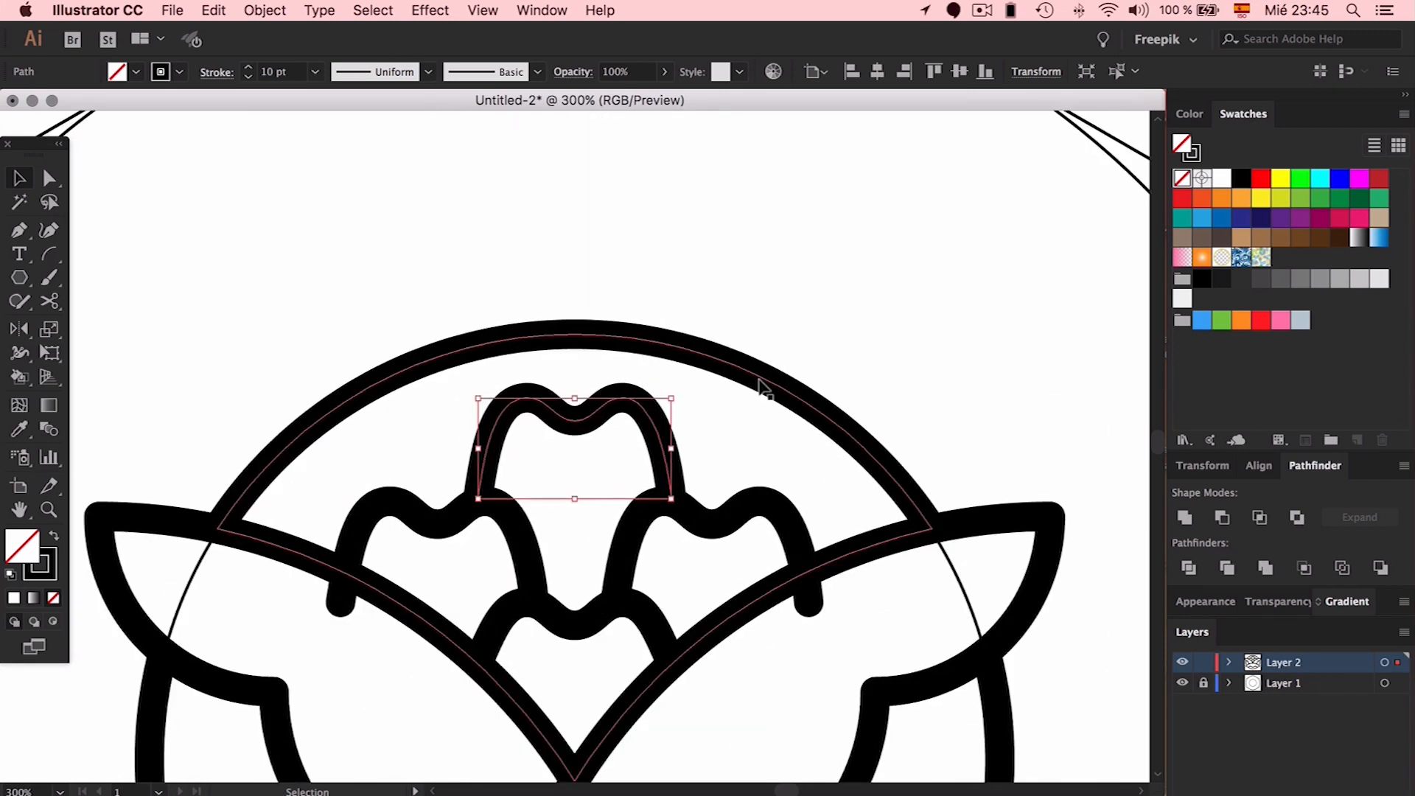
pyautogui.click(736, 445)
pyautogui.scroll(-3, 735, 446)
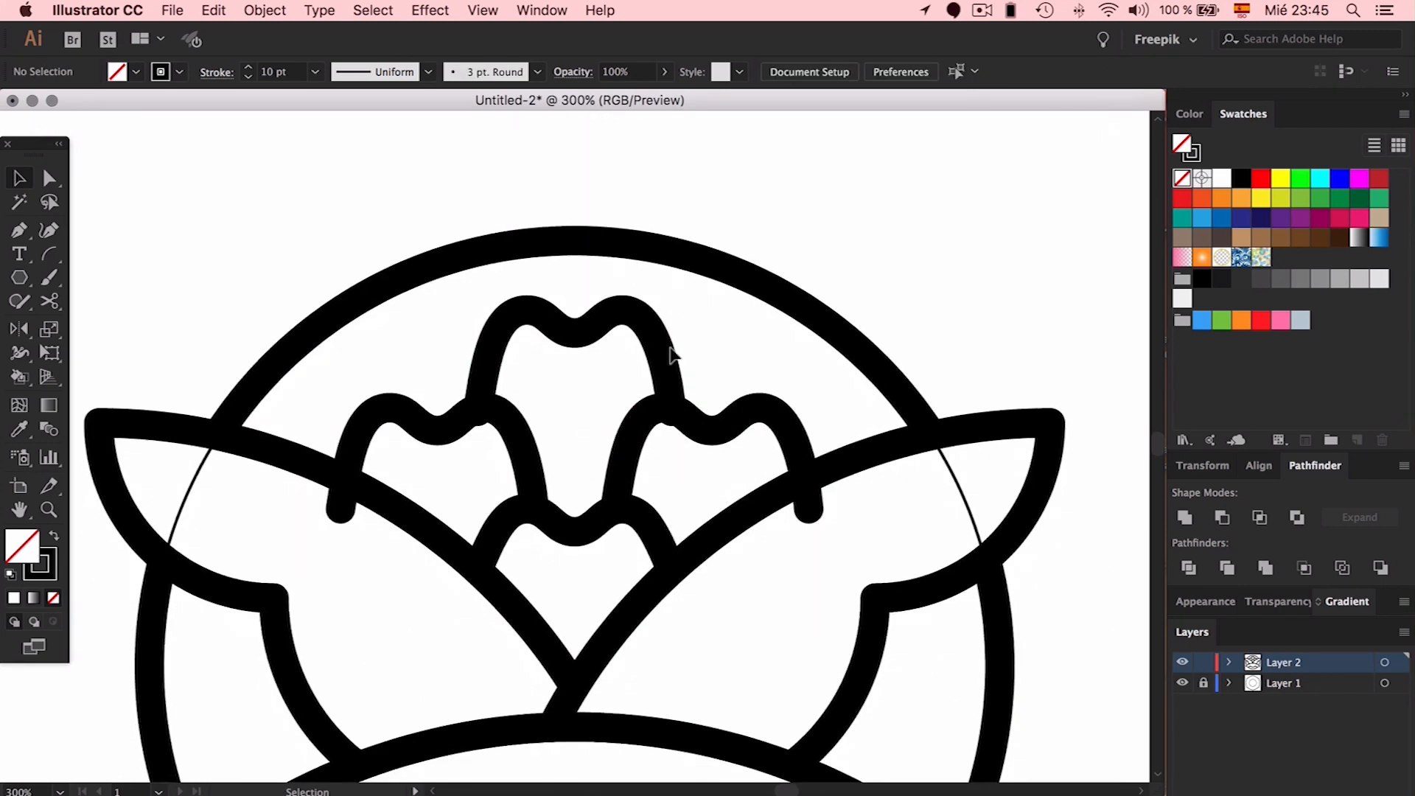
pyautogui.click(669, 355)
pyautogui.click(646, 443)
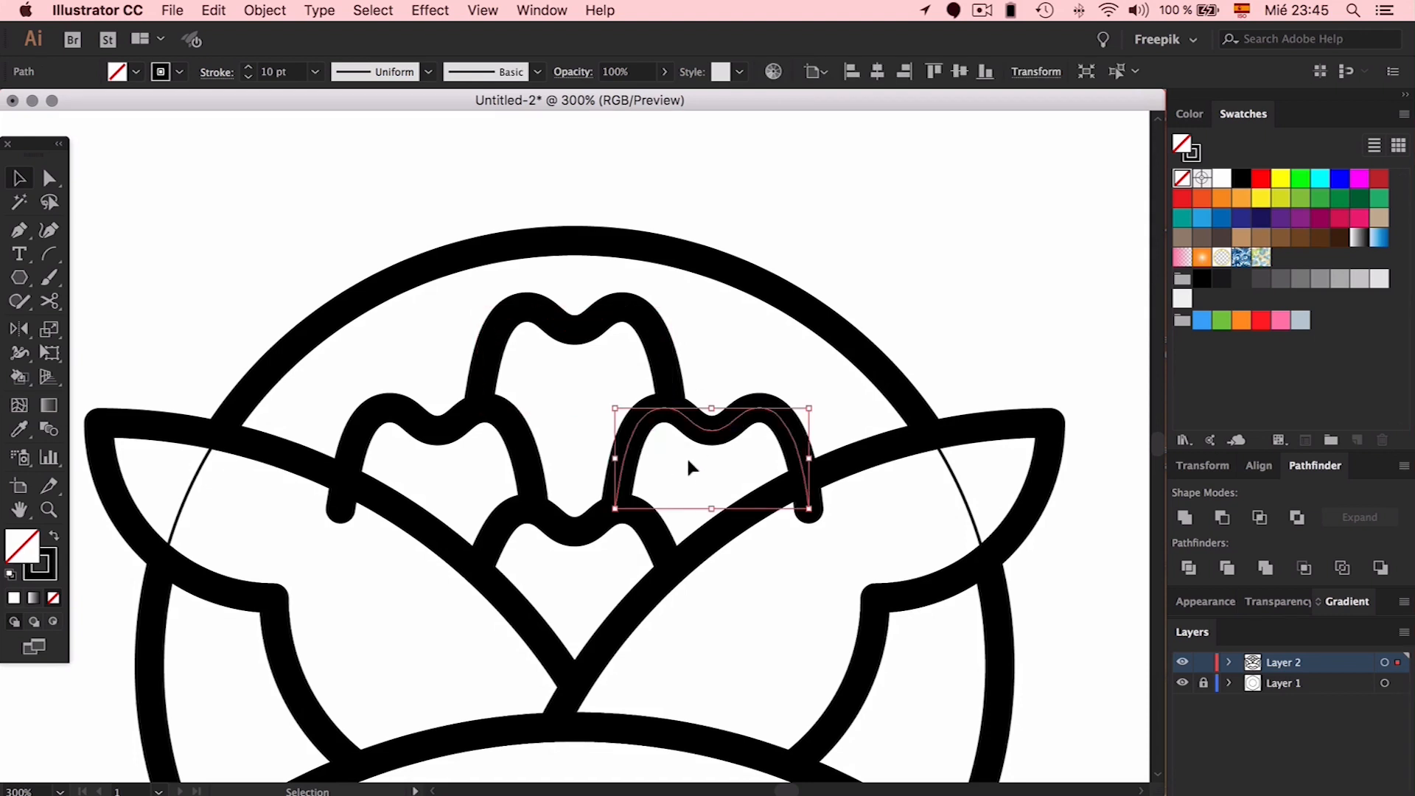
pyautogui.press('Left')
pyautogui.press('Left')
pyautogui.click(529, 464)
pyautogui.press('Right')
pyautogui.press('Right')
pyautogui.press('Right')
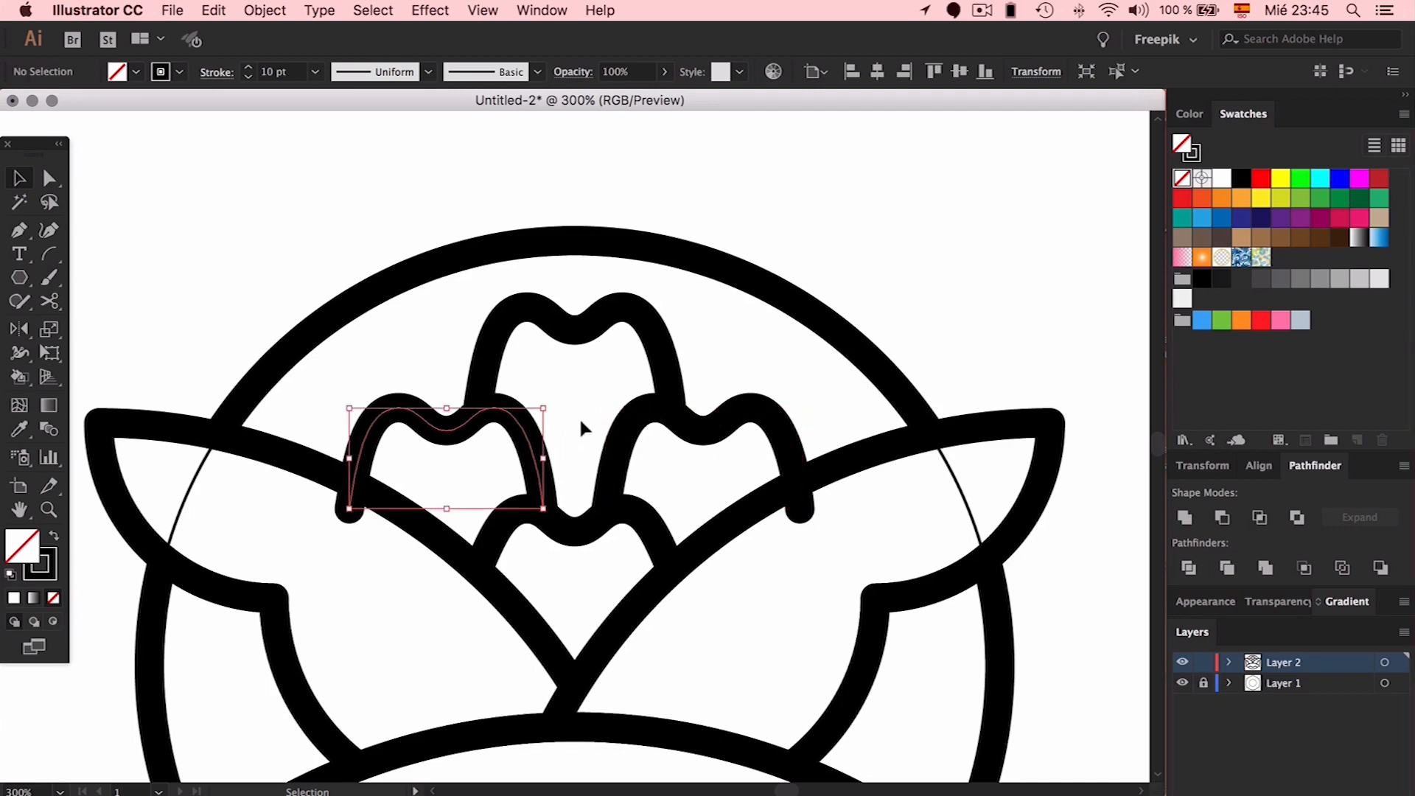
pyautogui.click(580, 427)
# Copy the right petal straight up above the circle
pyautogui.click(590, 325)
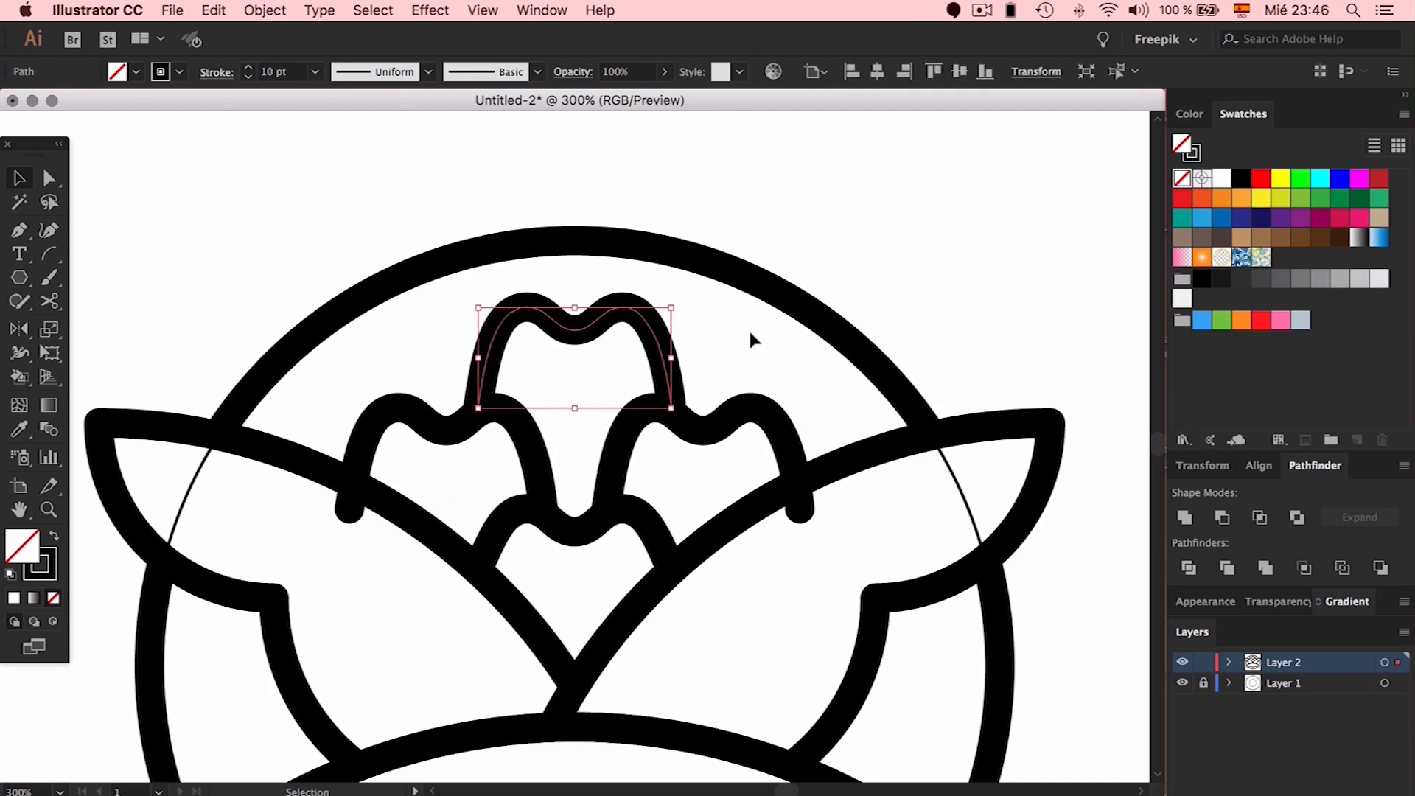
pyautogui.click(750, 334)
pyautogui.moveTo(710, 431); pyautogui.dragTo(712, 234)
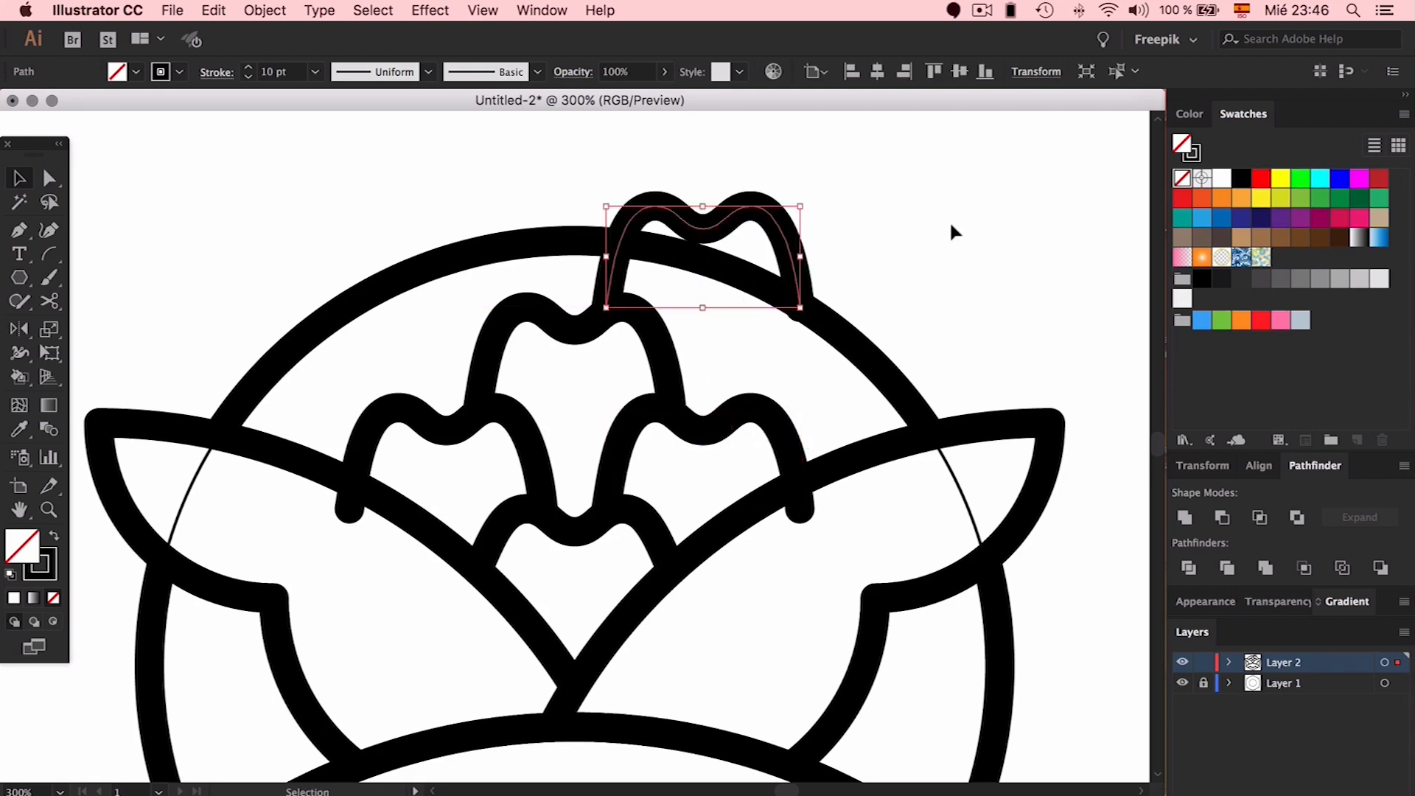
pyautogui.click(949, 220)
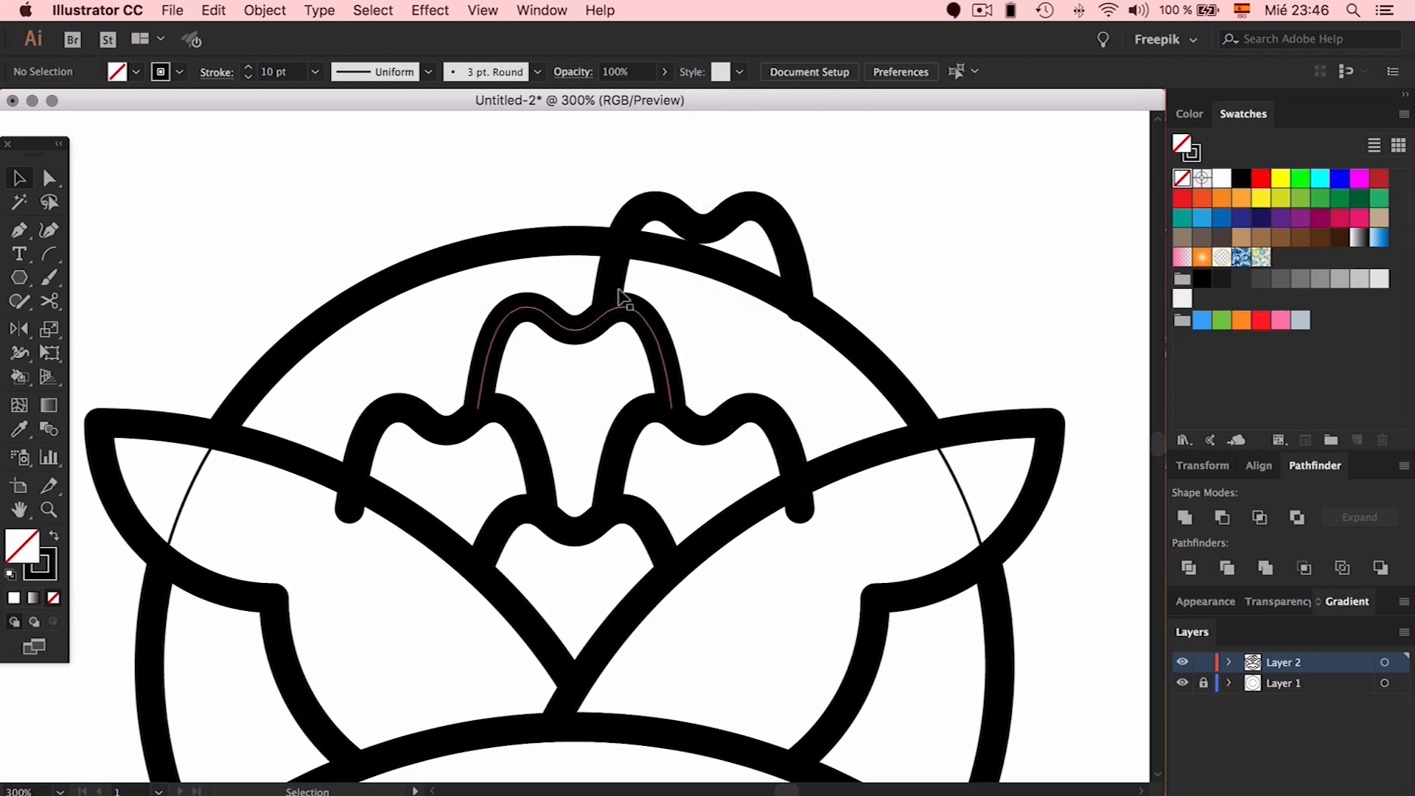
# Make petal copies to the left, nudging the new one into position
pyautogui.moveTo(616, 296); pyautogui.dragTo(357, 295)
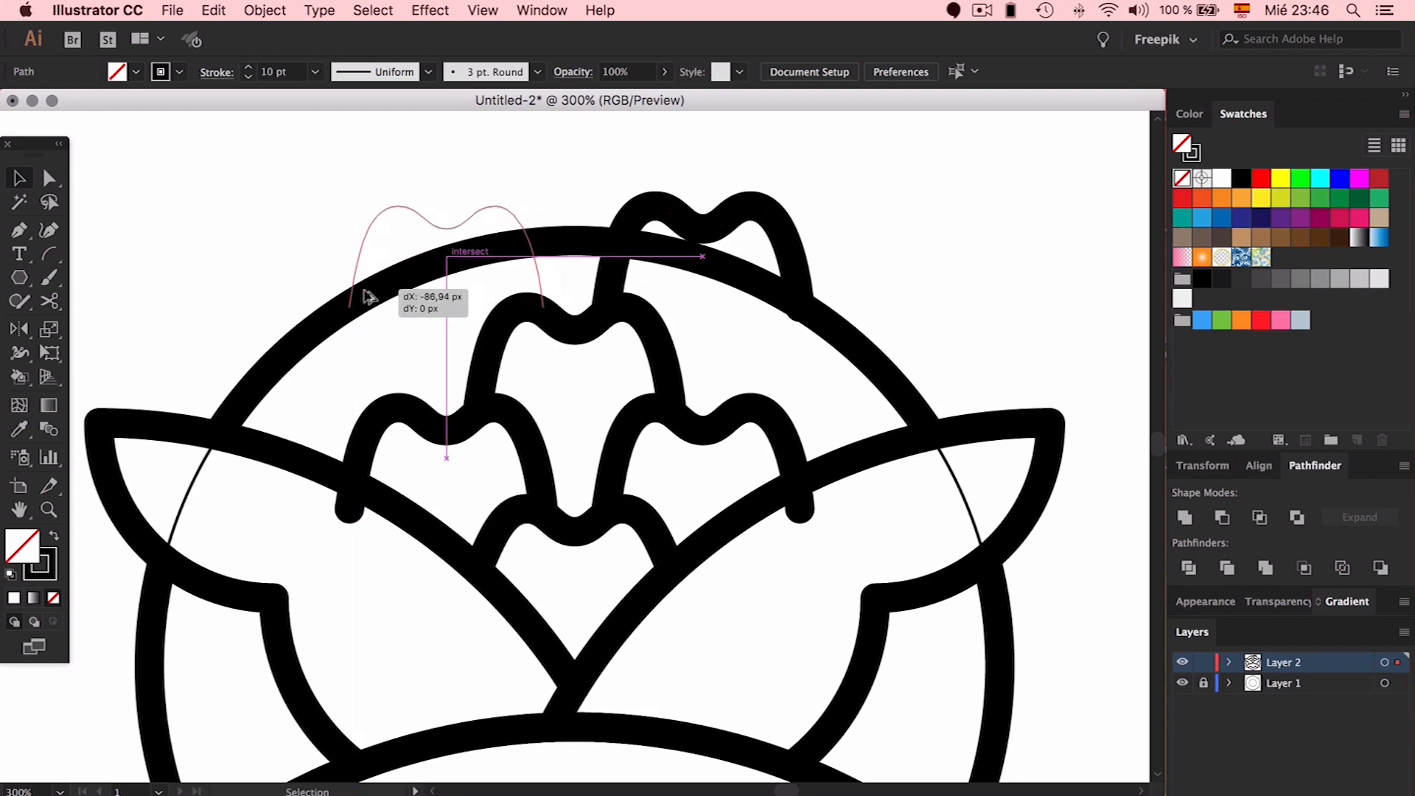
pyautogui.keyDown('shift'); pyautogui.click(419, 418); pyautogui.keyUp('shift')
pyautogui.click(476, 361)
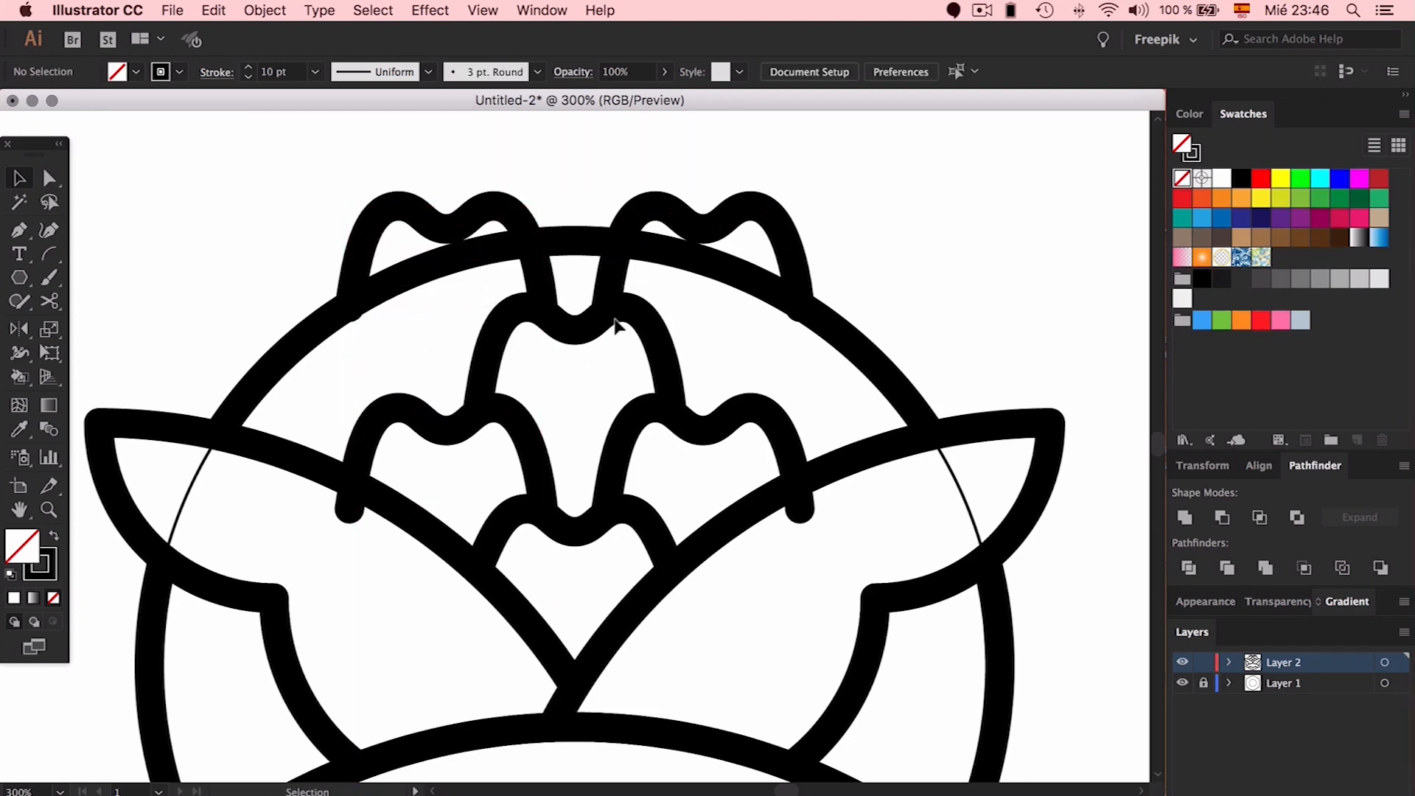
pyautogui.moveTo(622, 318); pyautogui.dragTo(349, 318)
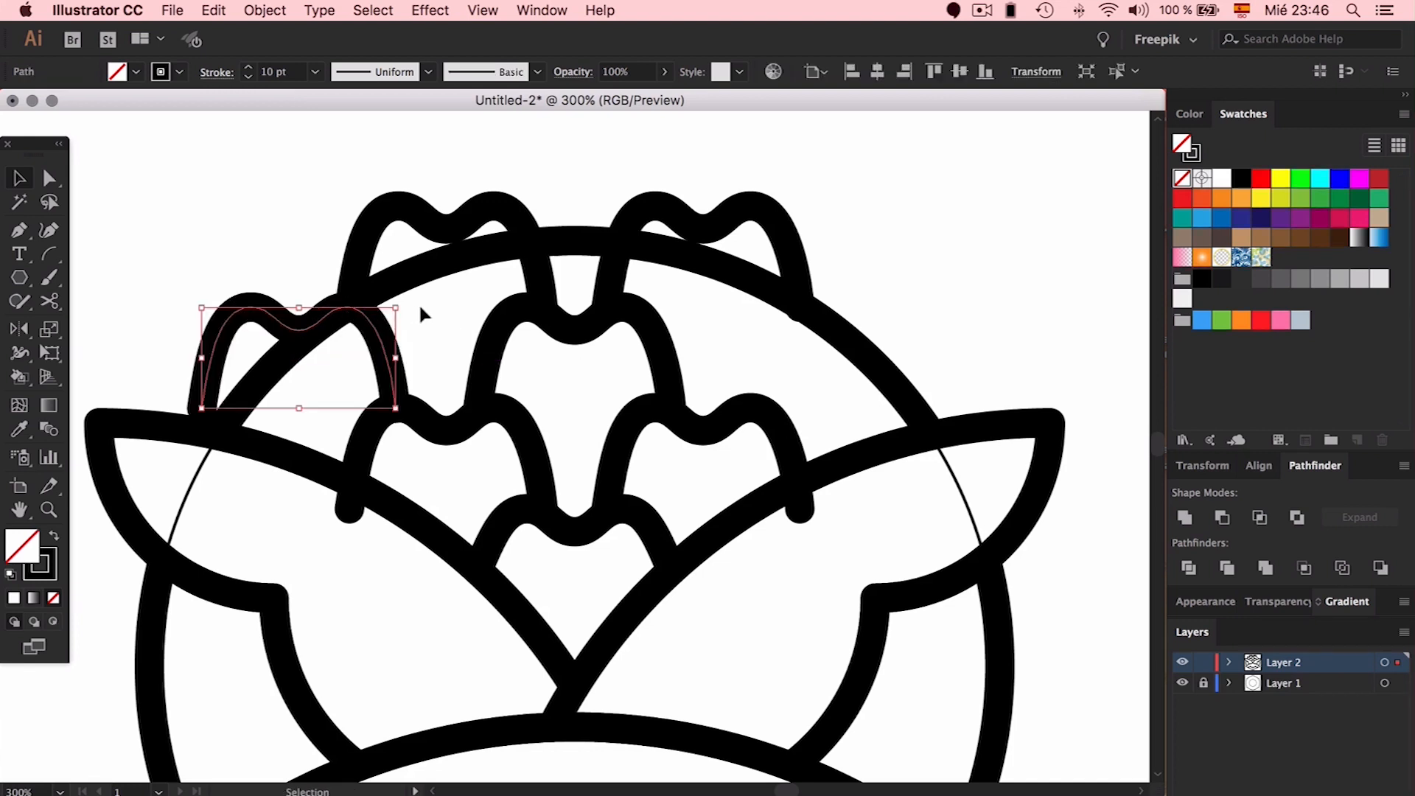
pyautogui.press('Right')
pyautogui.press('Right')
pyautogui.press('Right')
pyautogui.press('Right')
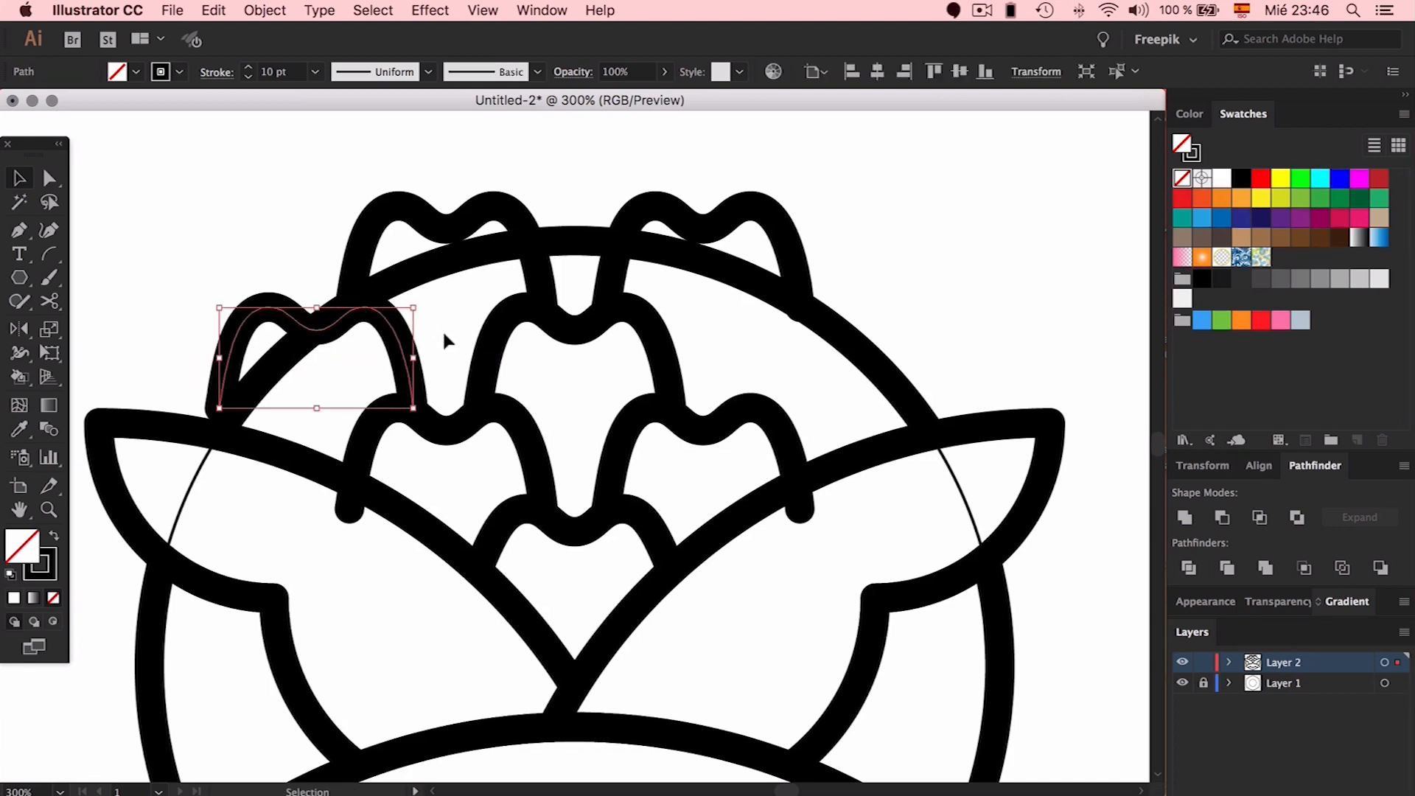
pyautogui.click(423, 323)
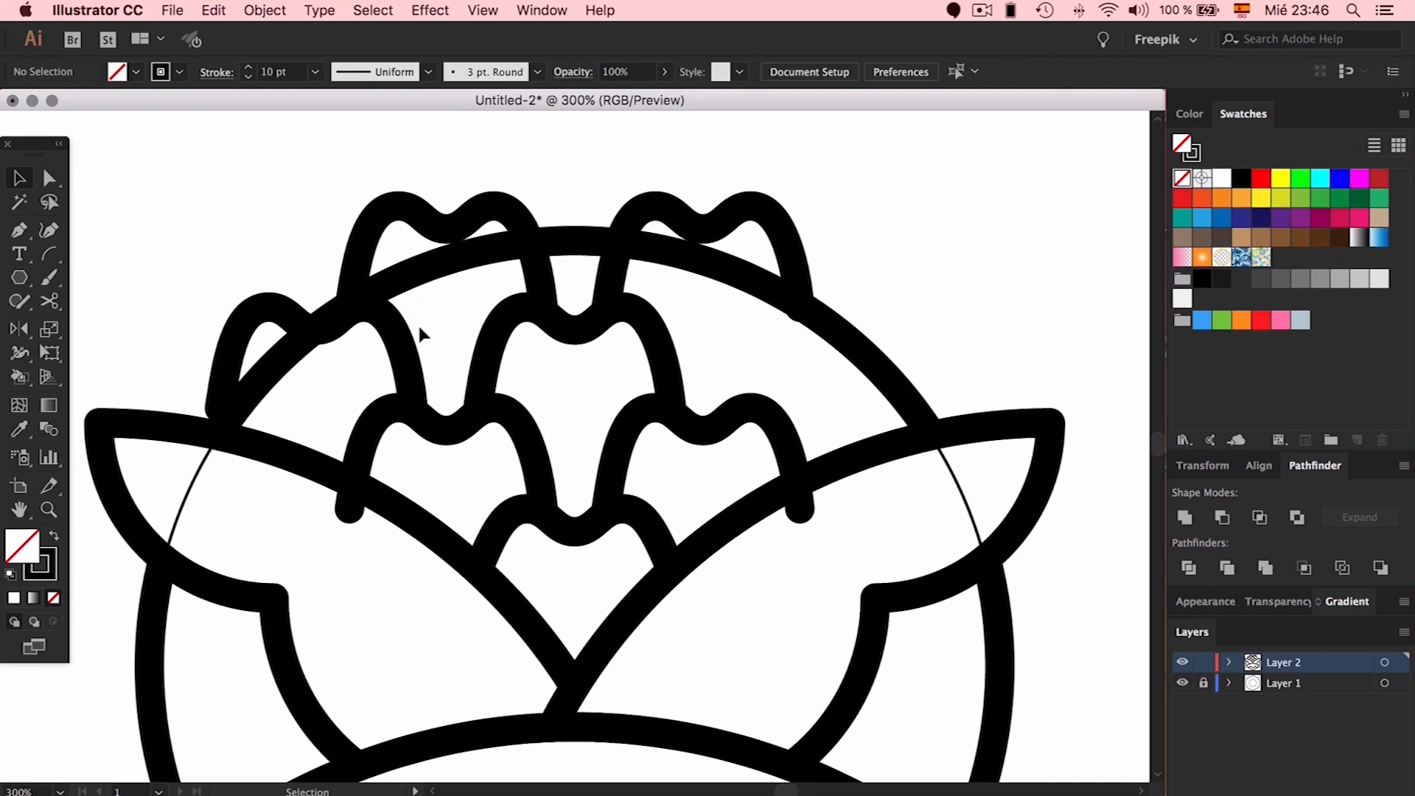
# Copy a petal to the right side and align the row of three to the selection
pyautogui.moveTo(396, 333); pyautogui.dragTo(917, 357)
pyautogui.press('Left')
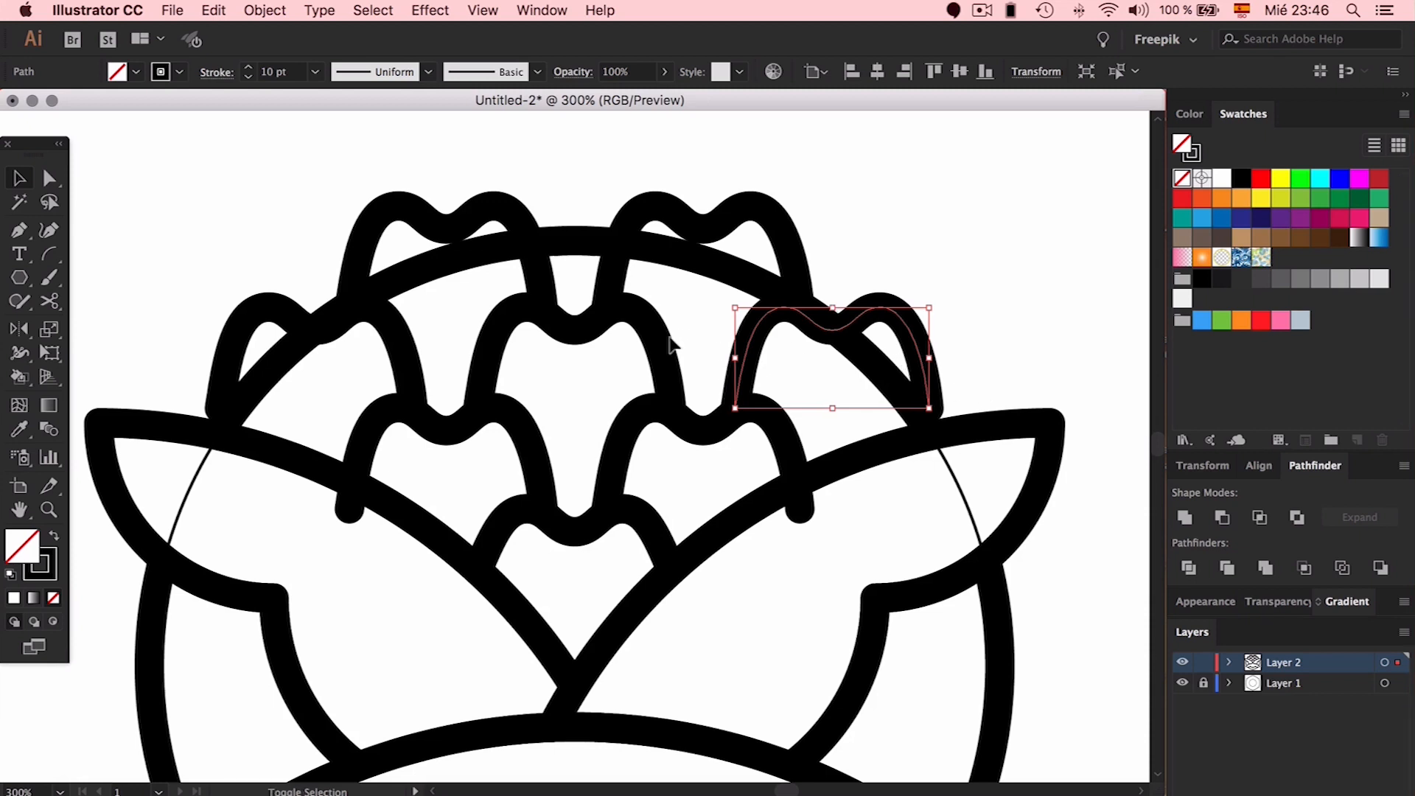
pyautogui.keyDown('shift'); pyautogui.click(672, 344); pyautogui.keyUp('shift')
pyautogui.keyDown('shift'); pyautogui.click(414, 353); pyautogui.keyUp('shift')
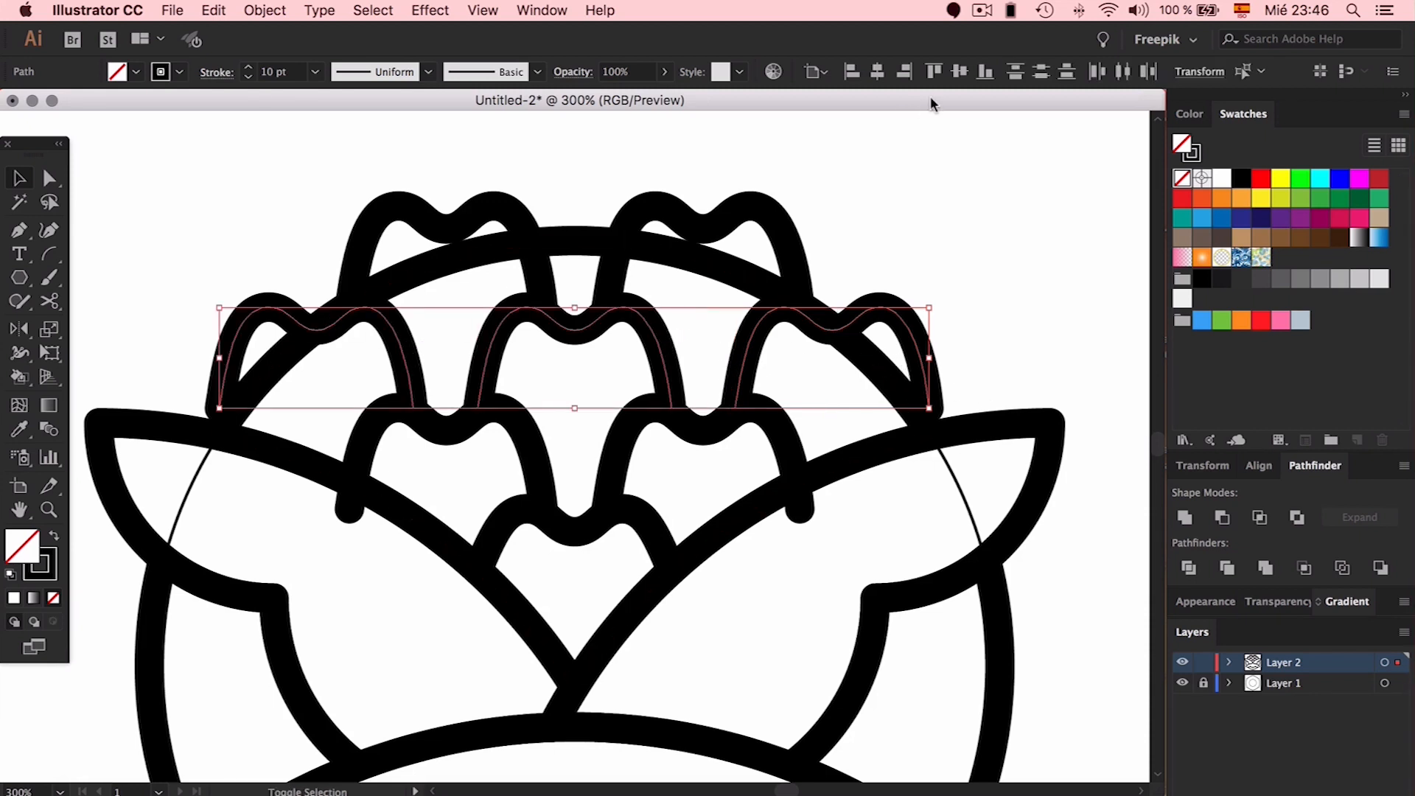
pyautogui.click(817, 72)
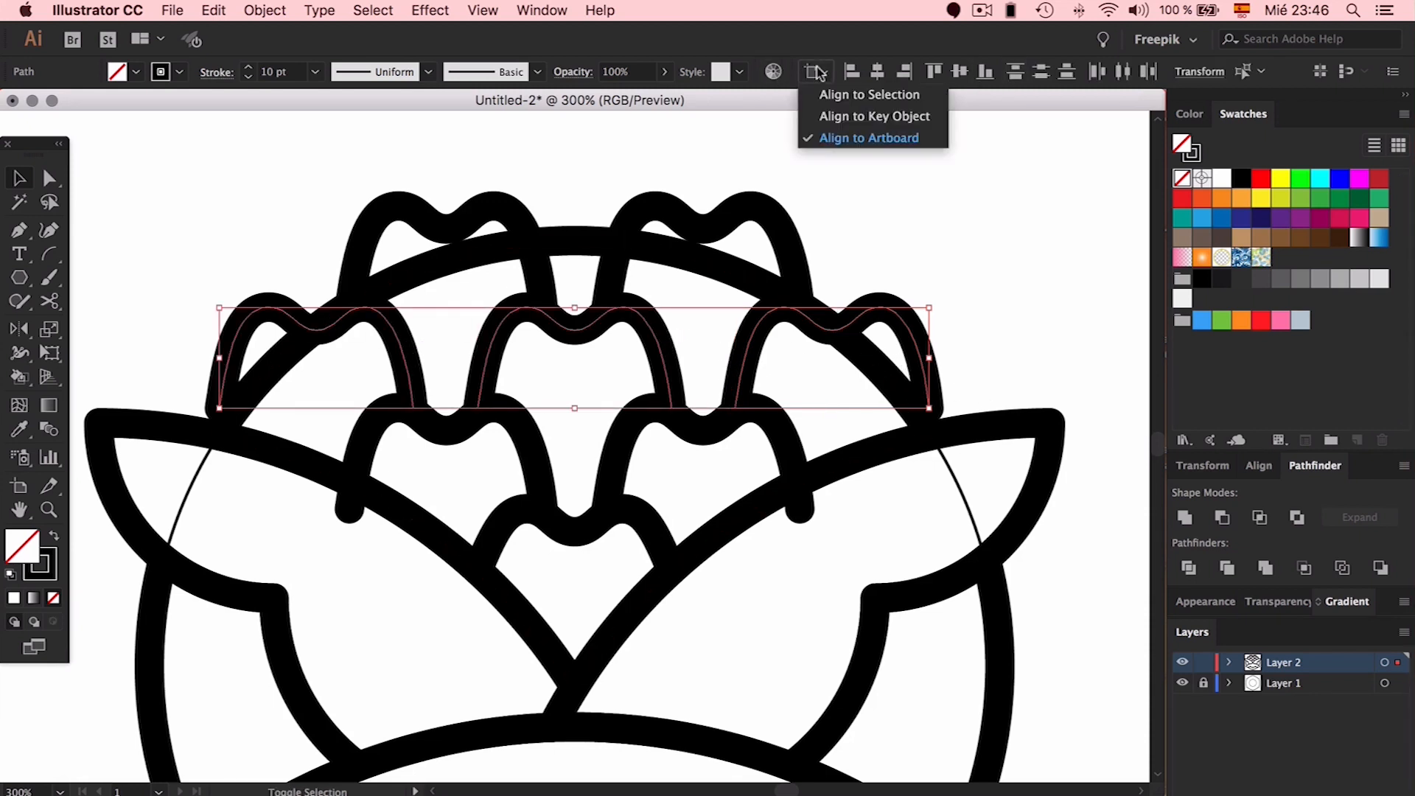
pyautogui.click(862, 94)
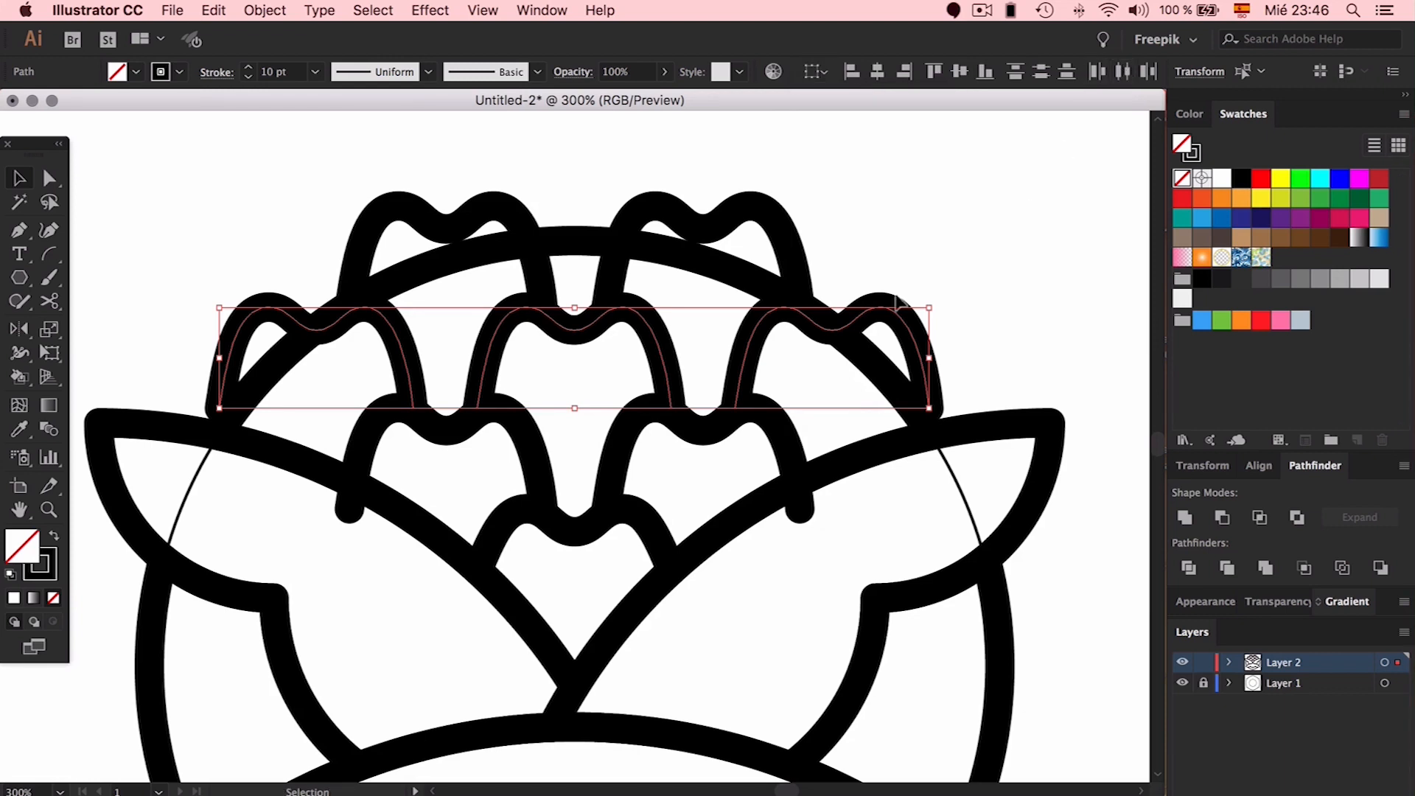
pyautogui.click(917, 232)
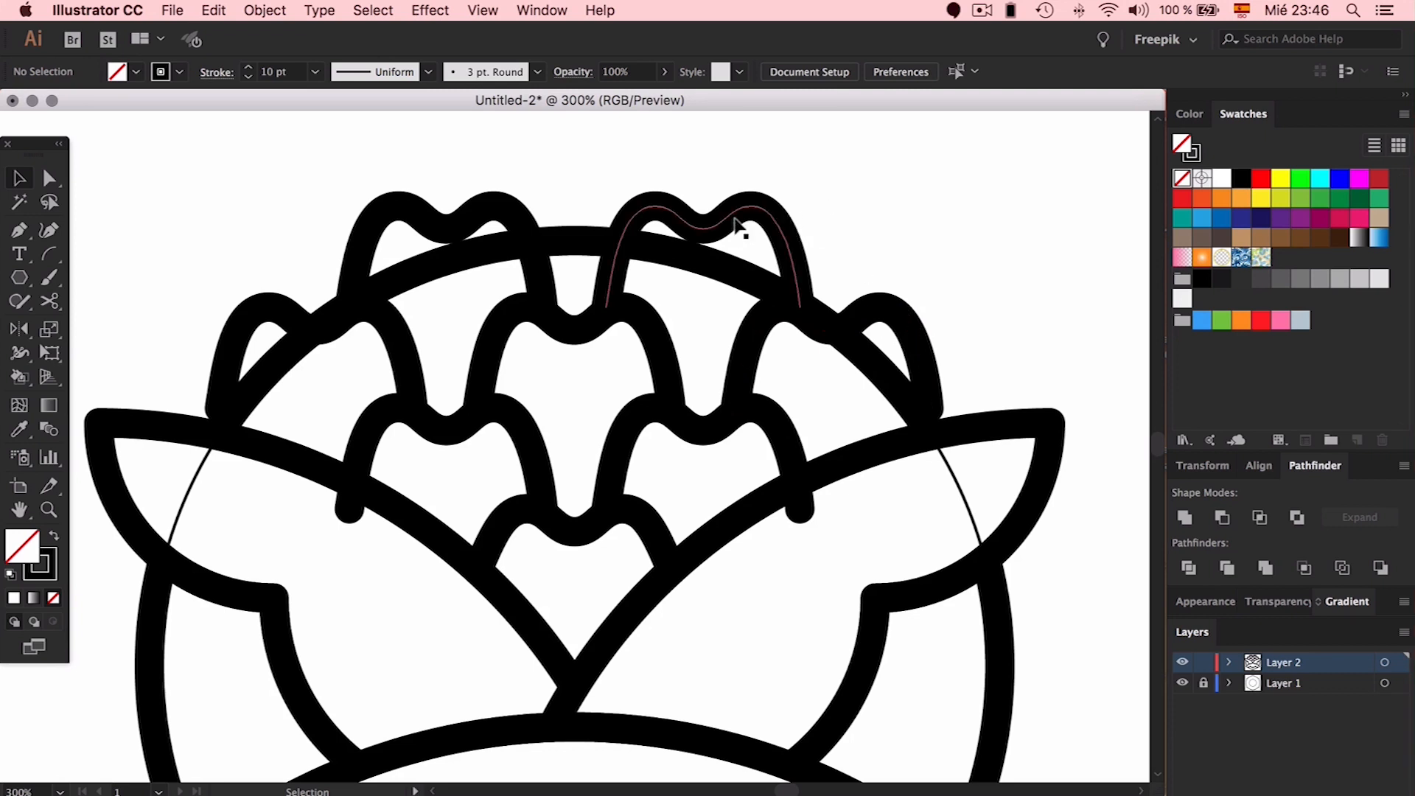
# Squash the seven wavy petal tops about 34 px shorter, leaving the leaf shapes unchanged
pyautogui.click(743, 224)
pyautogui.keyDown('shift'); pyautogui.click(542, 215); pyautogui.keyUp('shift')
pyautogui.moveTo(578, 209); pyautogui.dragTo(578, 229)
pyautogui.press('super+z')
pyautogui.moveTo(857, 196); pyautogui.dragTo(358, 443)
pyautogui.keyDown('shift'); pyautogui.click(739, 520); pyautogui.keyUp('shift')
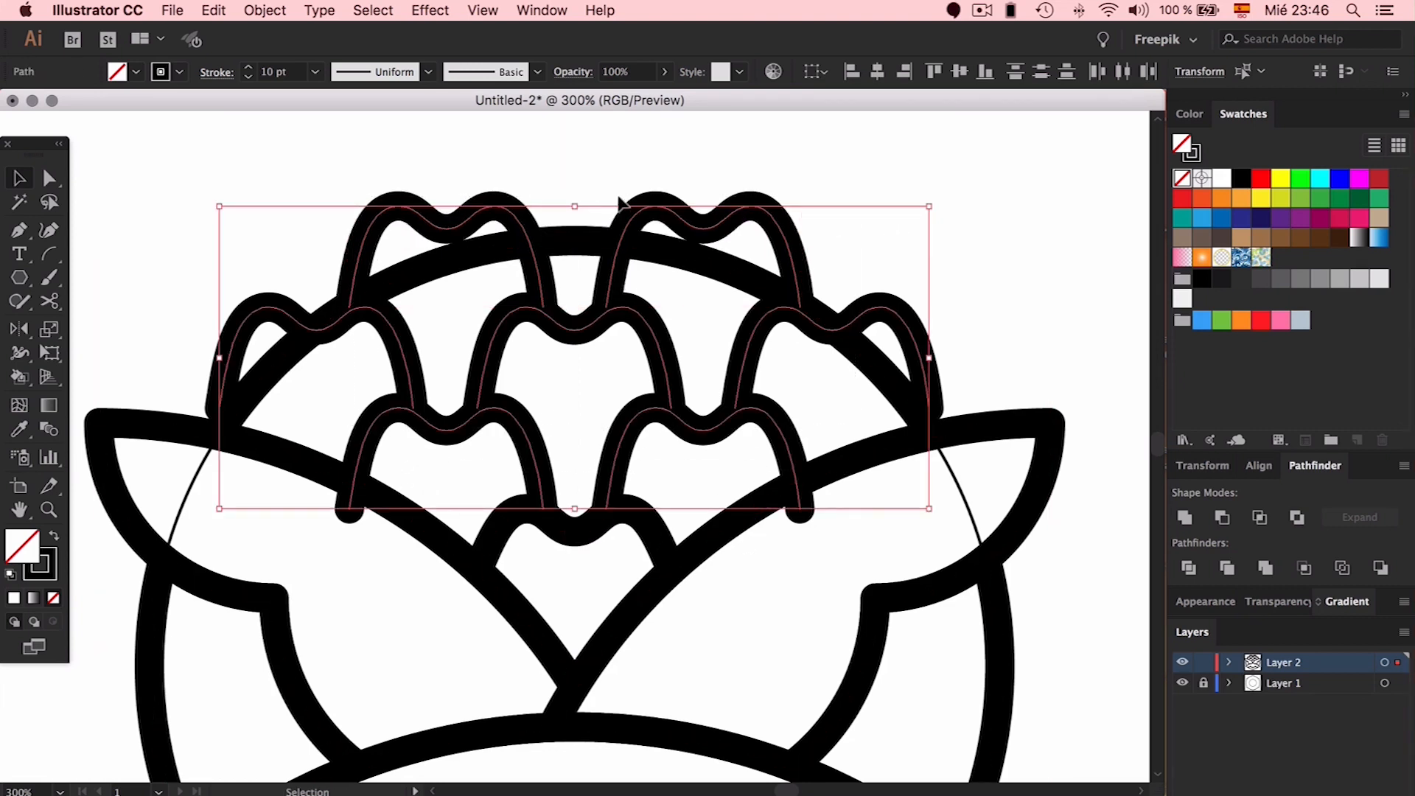
pyautogui.moveTo(576, 209); pyautogui.dragTo(582, 234)
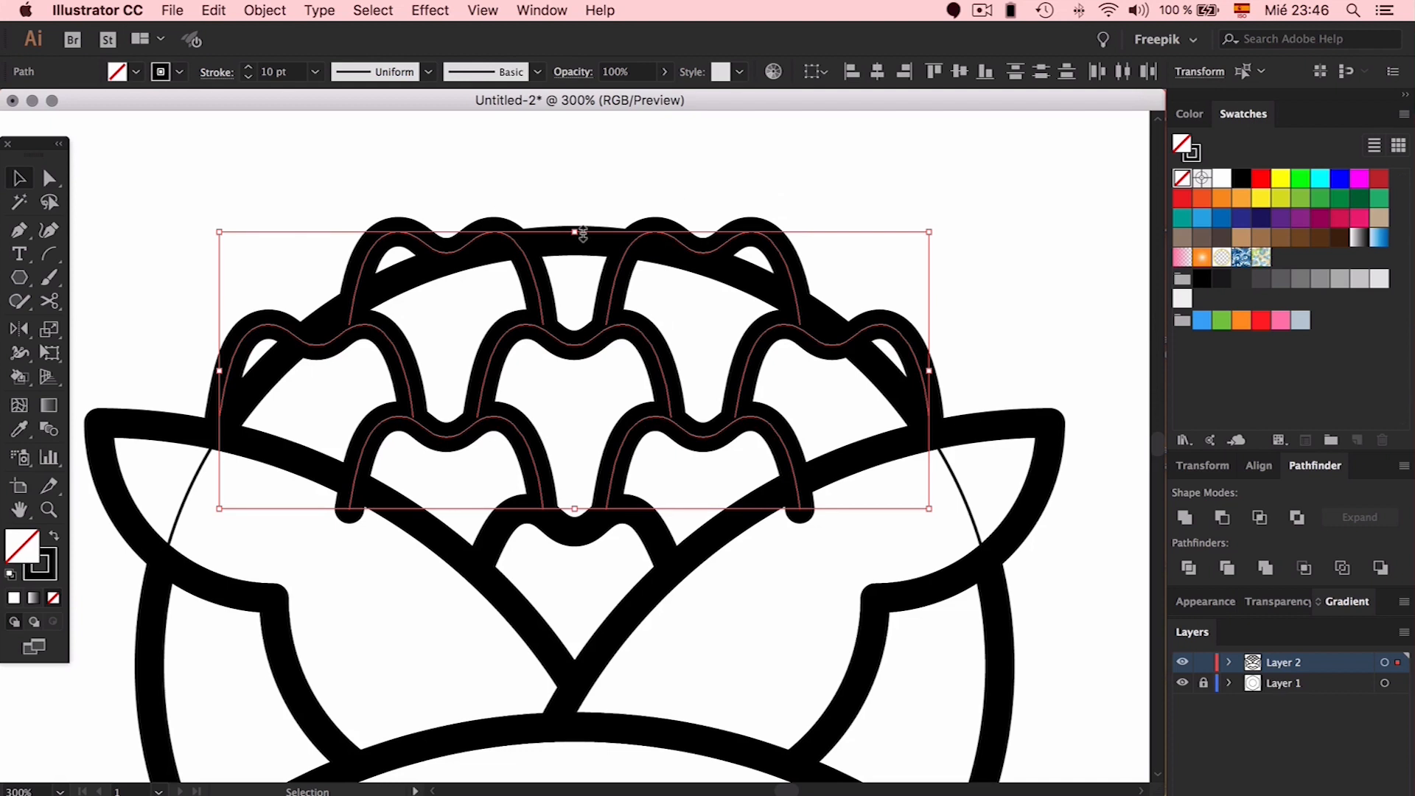
pyautogui.click(744, 184)
# Move the central wavy petal up to the top of the bloom
pyautogui.scroll(-1, 746, 184)
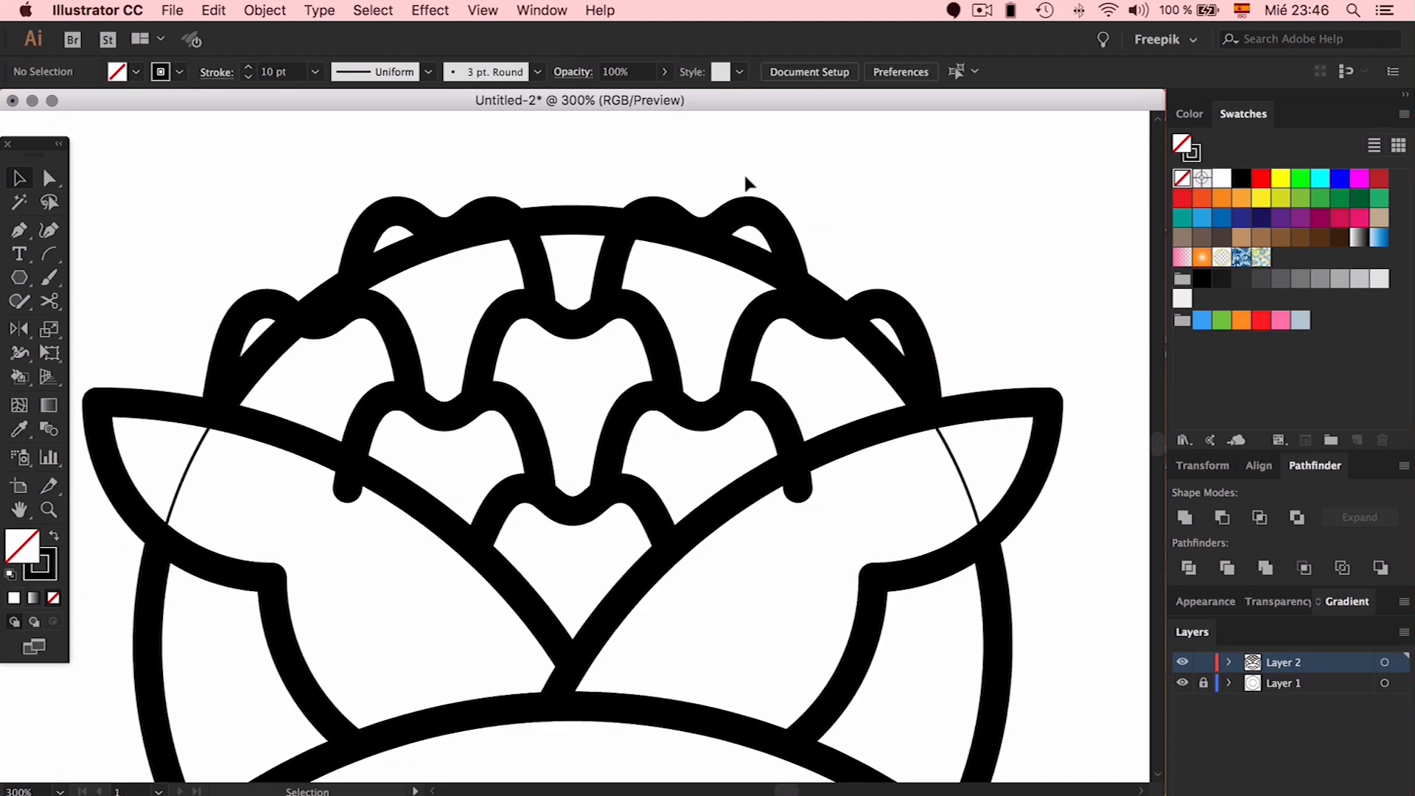
pyautogui.moveTo(626, 258); pyautogui.dragTo(653, 144)
pyautogui.click(780, 235)
# Delete the thick arc across the top of the bloom using Direct Selection
pyautogui.press('super+minus')
pyautogui.press('super+minus')
pyautogui.scroll(-5, 784, 241)
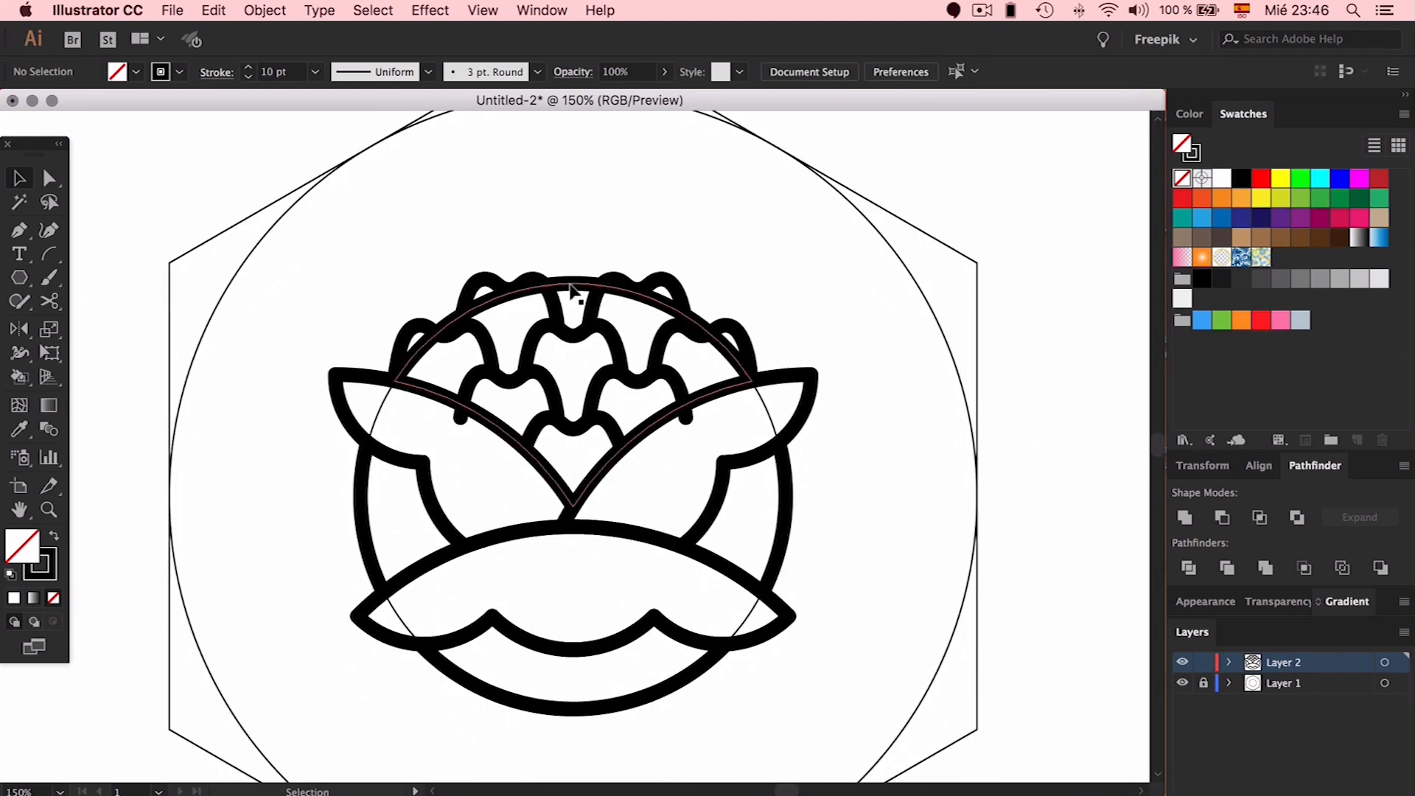
pyautogui.click(581, 288)
pyautogui.press('a')
pyautogui.click(569, 255)
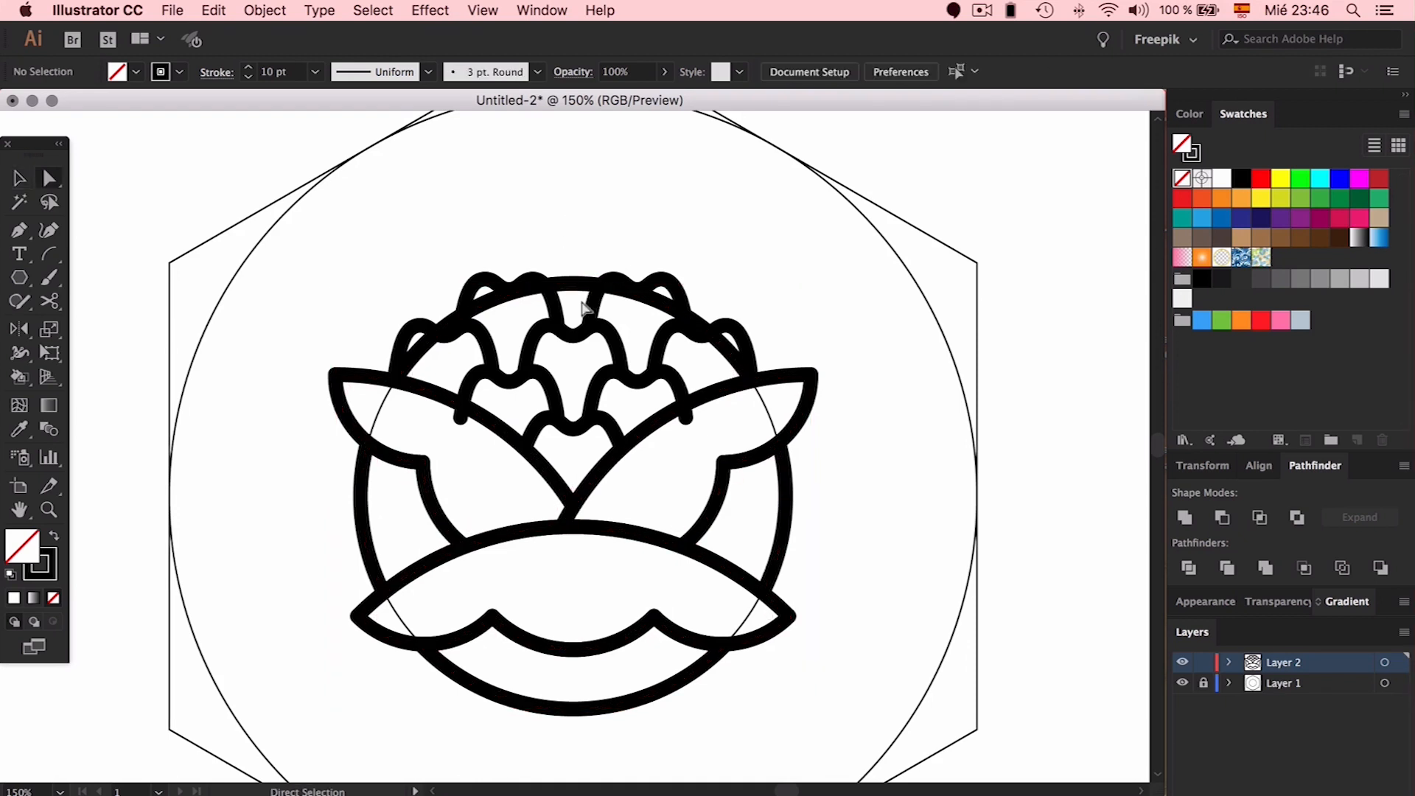
pyautogui.click(573, 284)
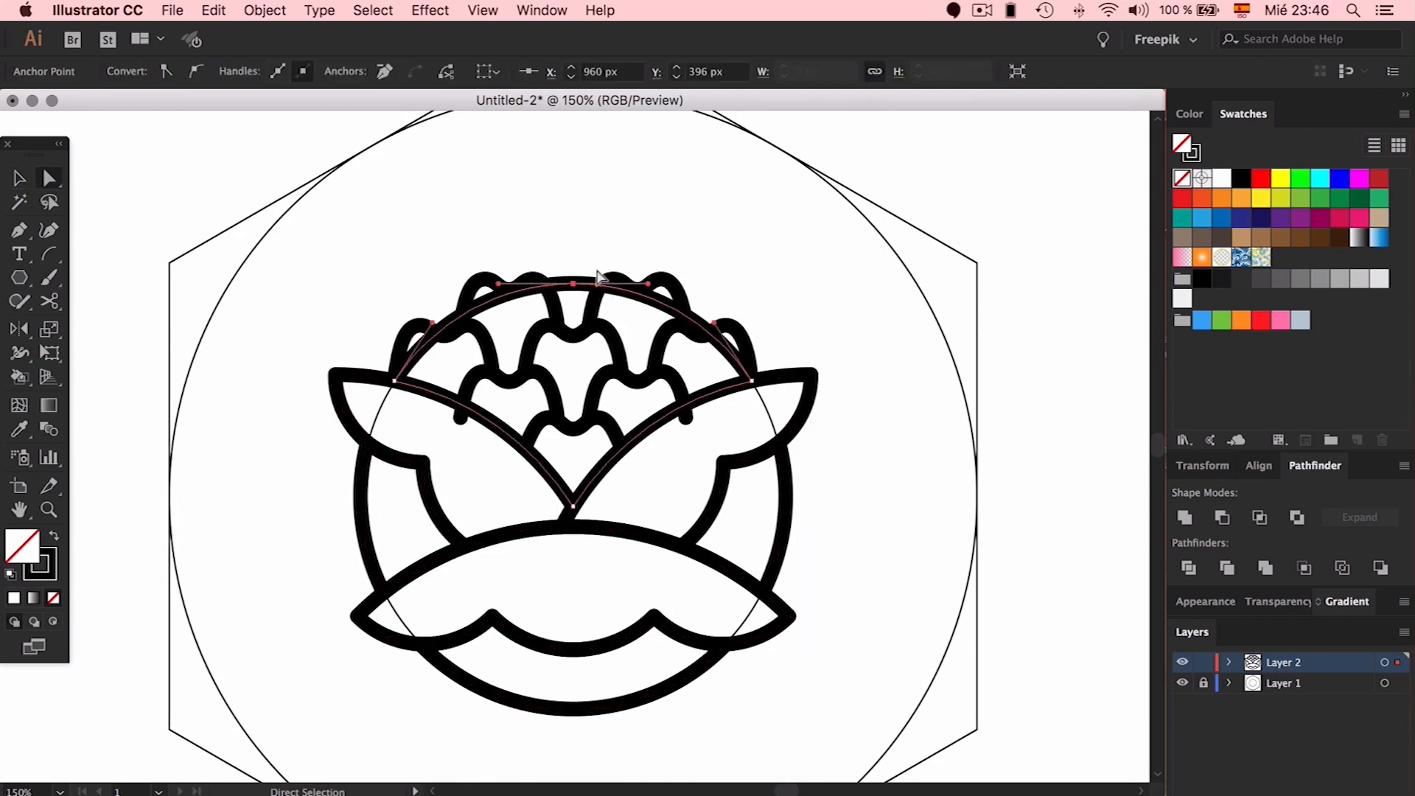
pyautogui.press('Delete')
pyautogui.click(610, 247)
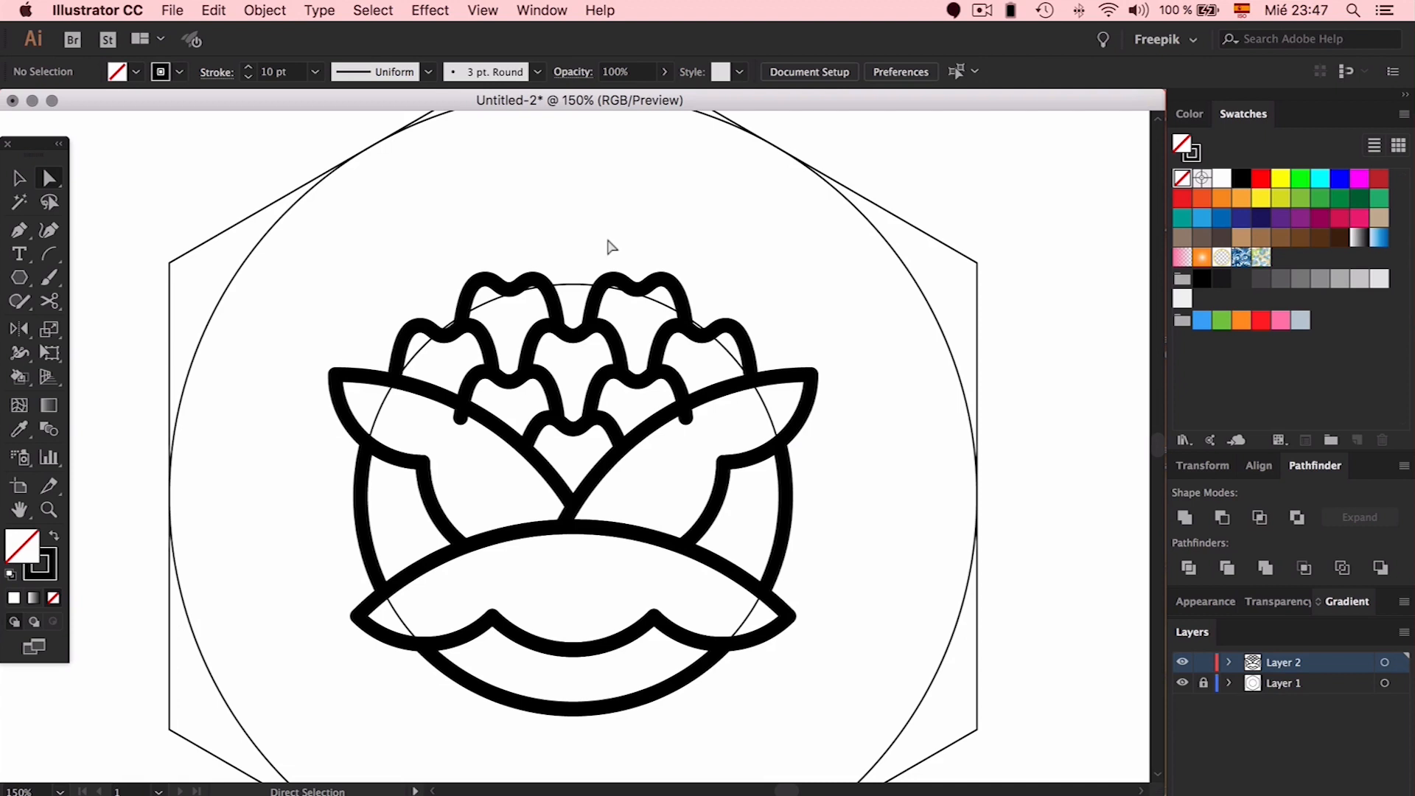
# Paste a copy of the middle petal in front to crown the bloom
pyautogui.press('v')
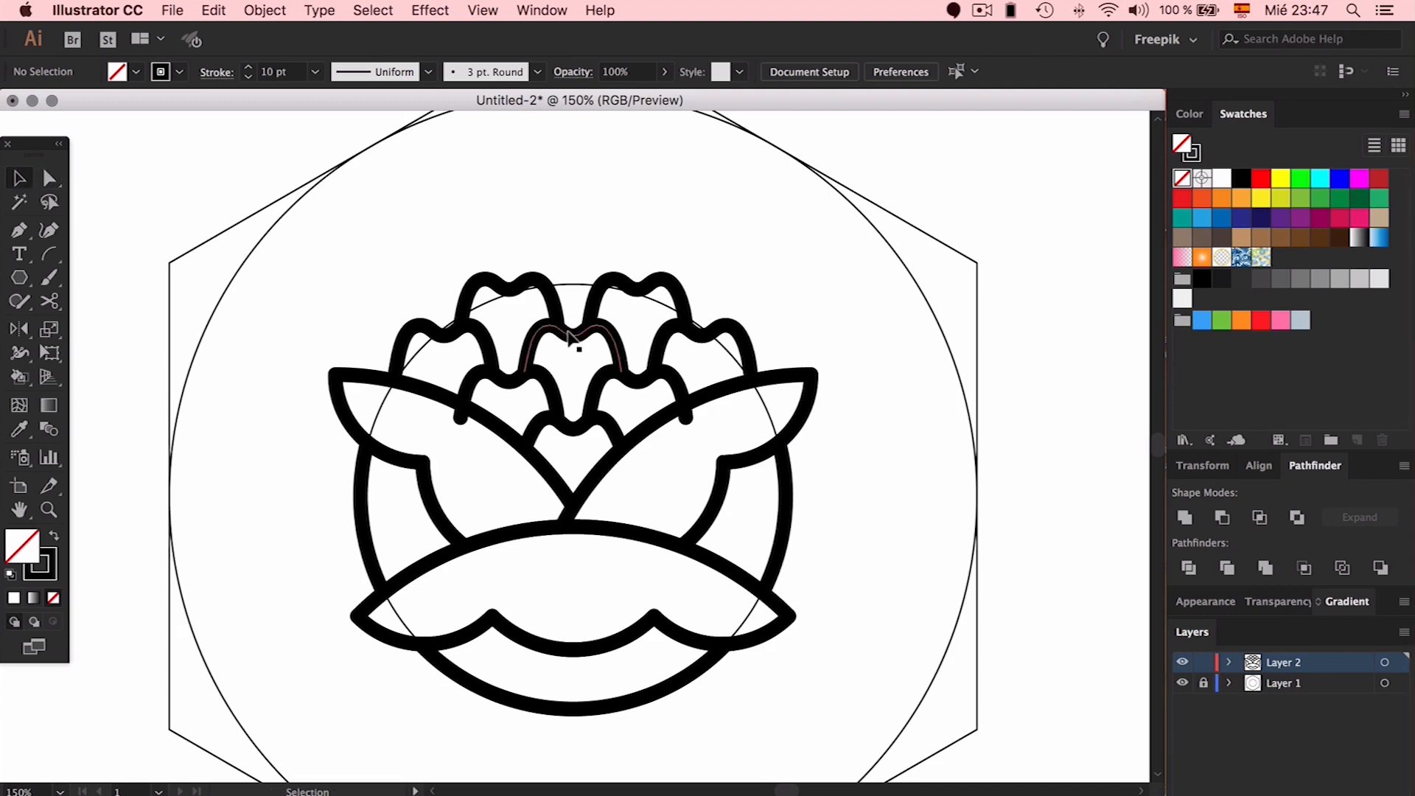
pyautogui.moveTo(571, 335); pyautogui.dragTo(575, 238)
pyautogui.click(650, 218)
pyautogui.press('super+z')
pyautogui.moveTo(580, 331); pyautogui.dragTo(551, 286)
pyautogui.press('a')
pyautogui.press('super+z')
pyautogui.press('super+f')
pyautogui.click(663, 224)
# Check the top petals' placement, then select all the artwork and hide Layer 1
pyautogui.click(662, 280)
pyautogui.keyDown('shift'); pyautogui.click(538, 280); pyautogui.keyUp('shift')
pyautogui.press('Down')
pyautogui.press('Down')
pyautogui.press('Down')
pyautogui.press('Down')
pyautogui.press('Down')
pyautogui.press('Down')
pyautogui.press('Down')
pyautogui.press('Down')
pyautogui.press('Down')
pyautogui.press('Down')
pyautogui.press('Up')
pyautogui.press('Up')
pyautogui.click(661, 243)
pyautogui.click(600, 264)
pyautogui.click(693, 267)
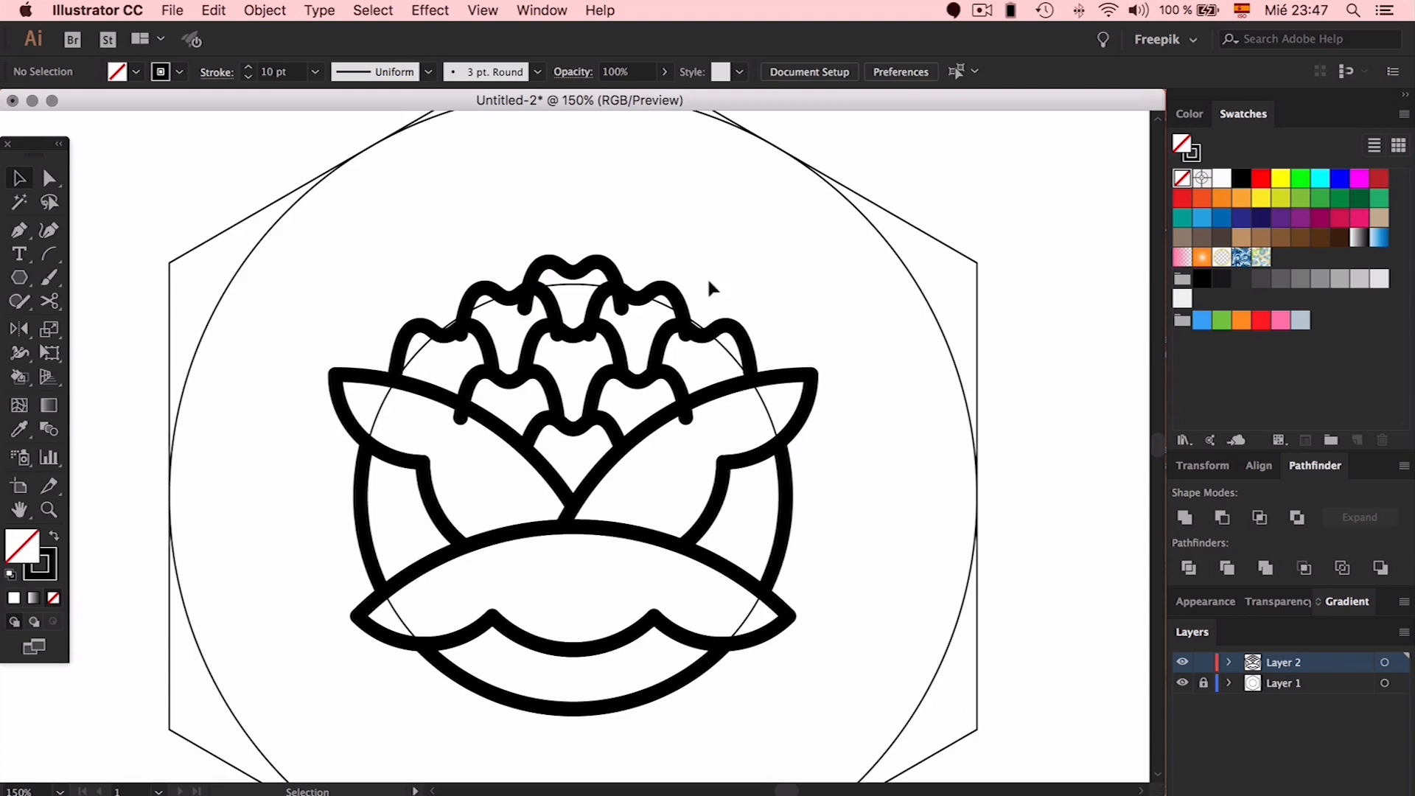
pyautogui.click(722, 328)
pyautogui.moveTo(704, 218); pyautogui.dragTo(488, 294)
pyautogui.keyDown('shift'); pyautogui.click(409, 329); pyautogui.keyUp('shift')
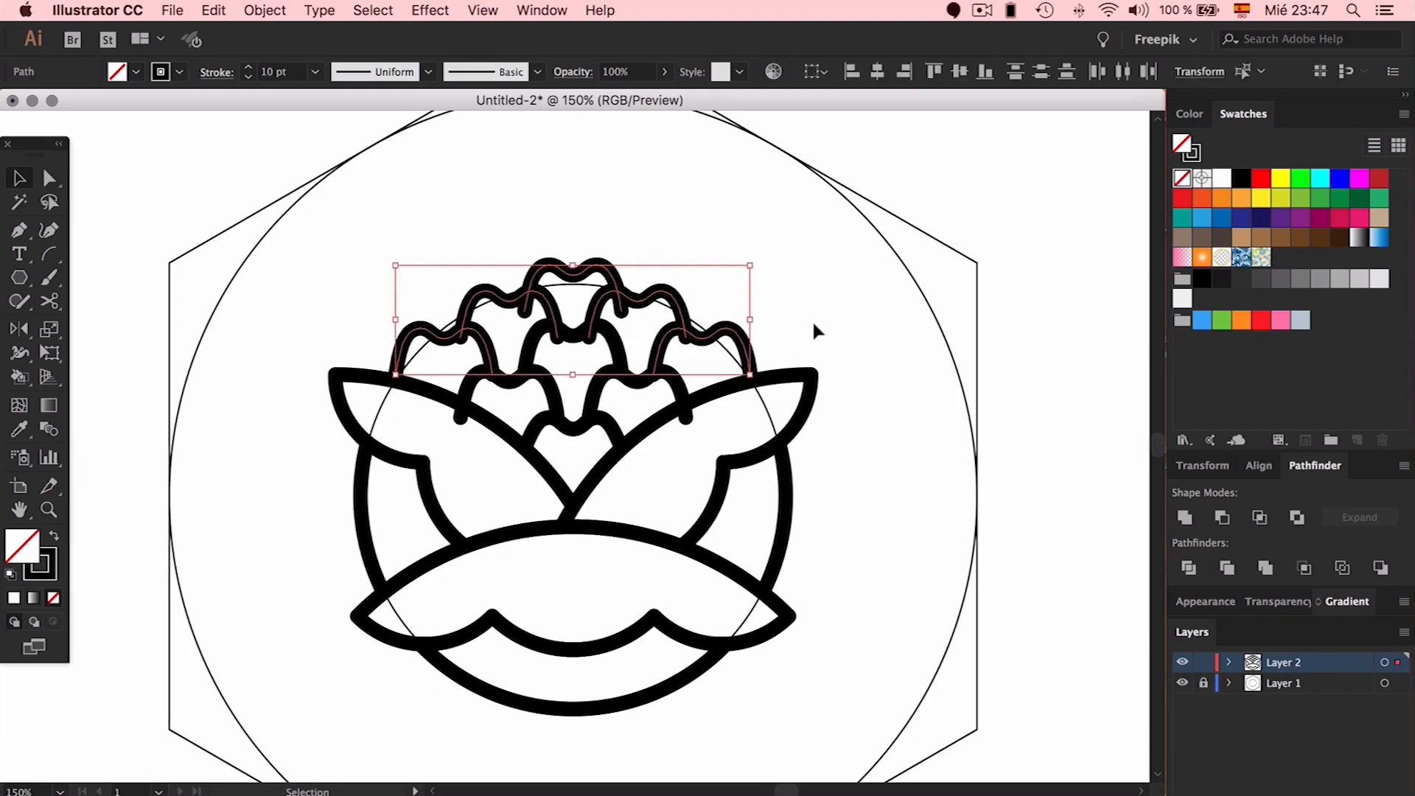
pyautogui.click(802, 279)
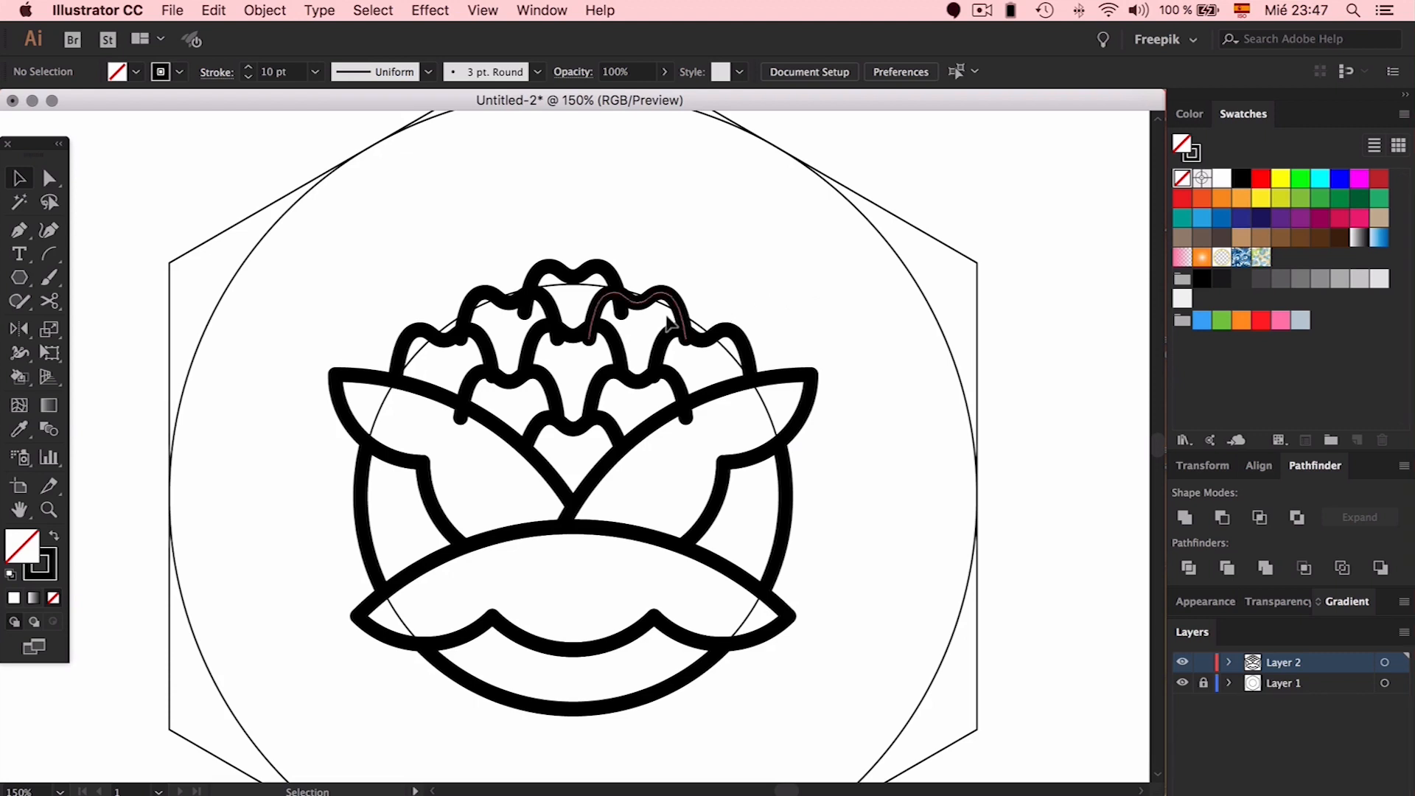
pyautogui.moveTo(757, 228); pyautogui.dragTo(380, 493)
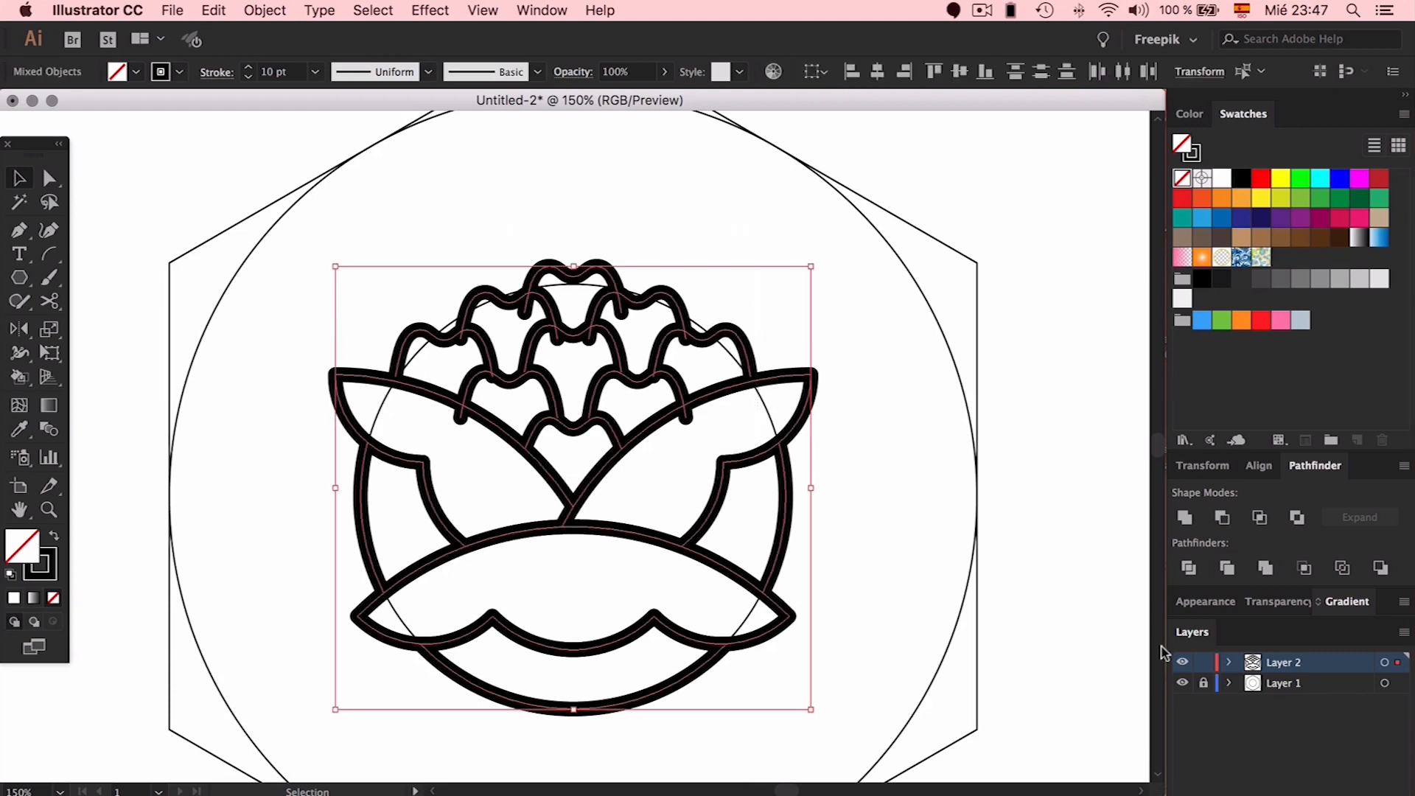
pyautogui.click(1179, 683)
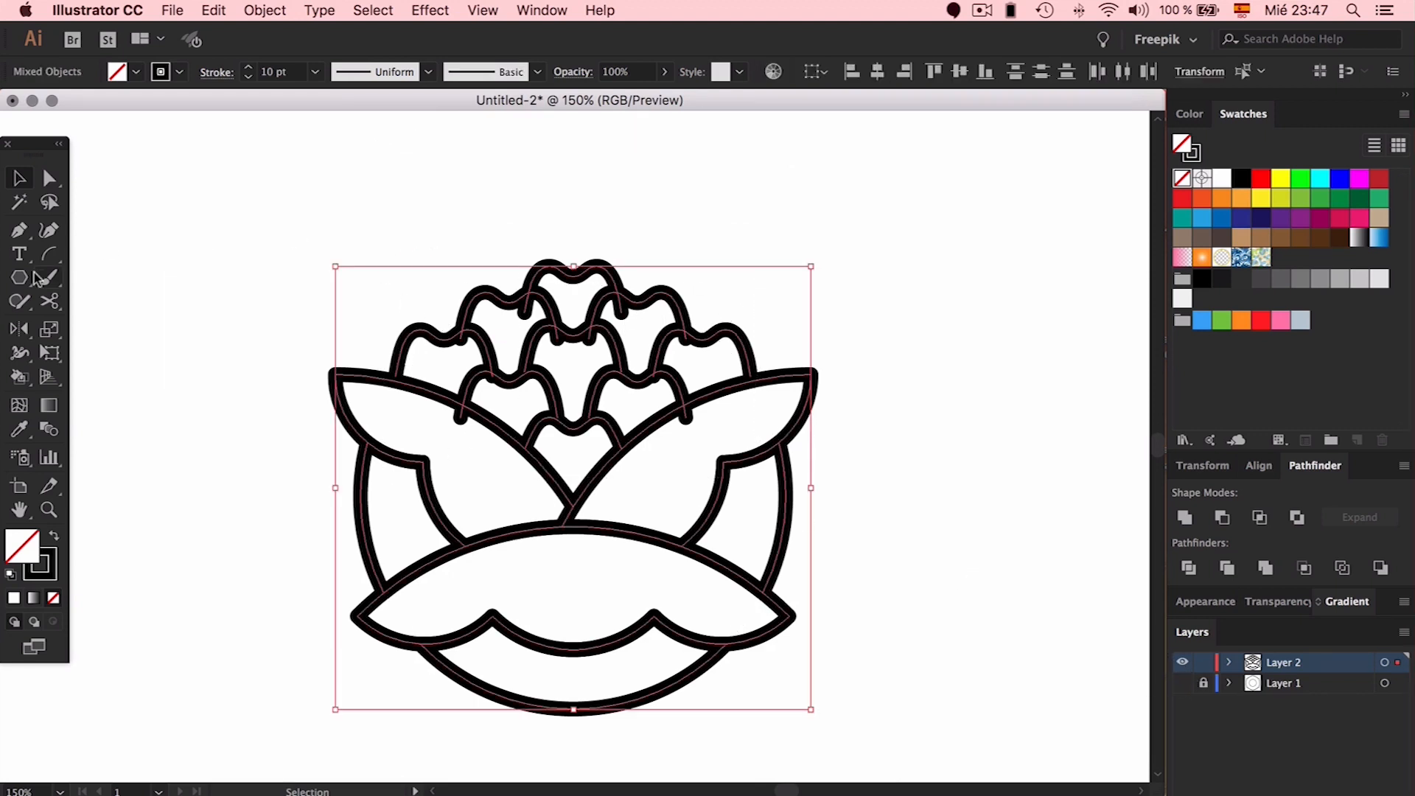
# Scribble away the eight overhanging stroke stubs at the petal joins with the Shaper tool
pyautogui.click(20, 302)
pyautogui.press('super+equal')
pyautogui.press('super+equal')
pyautogui.press('super+equal')
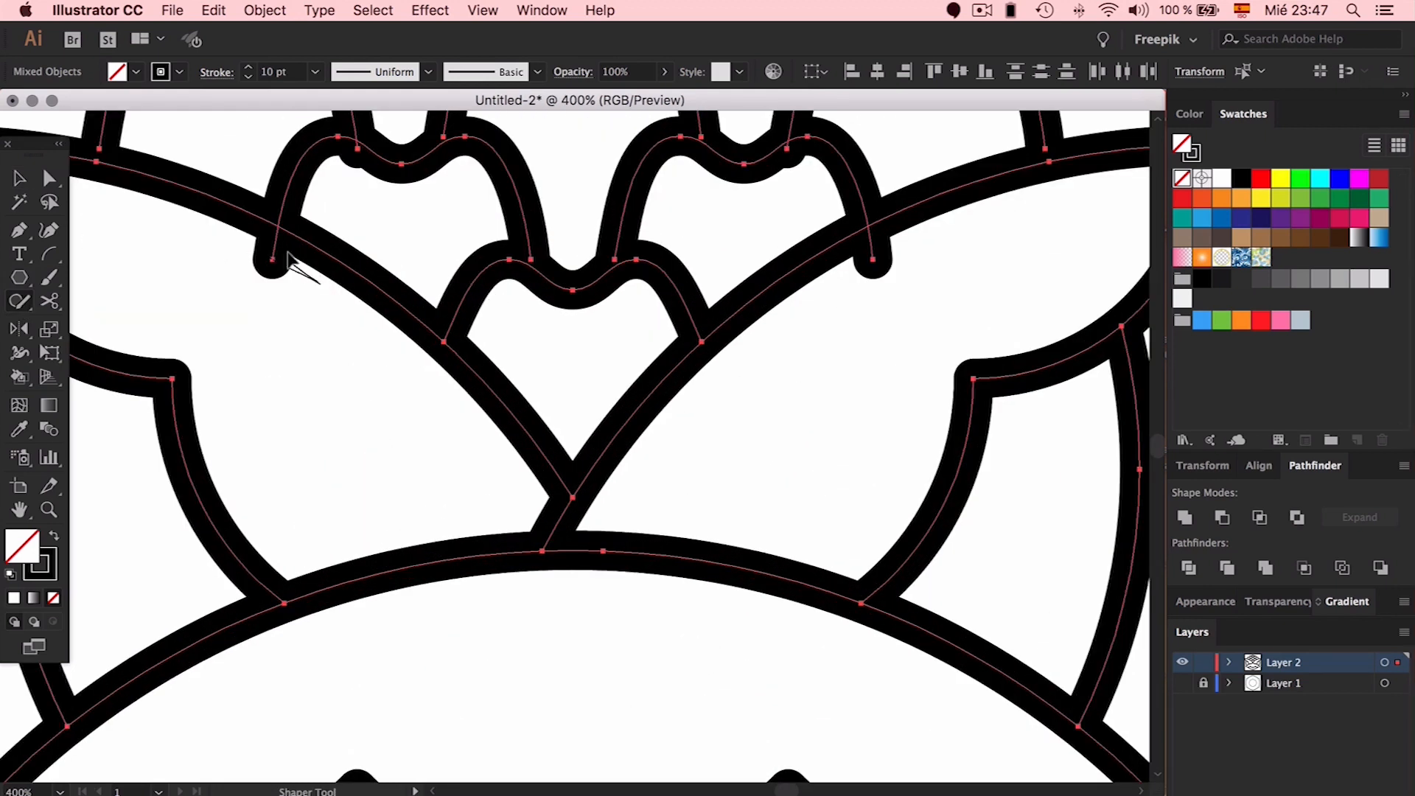
pyautogui.moveTo(288, 256); pyautogui.dragTo(311, 277)
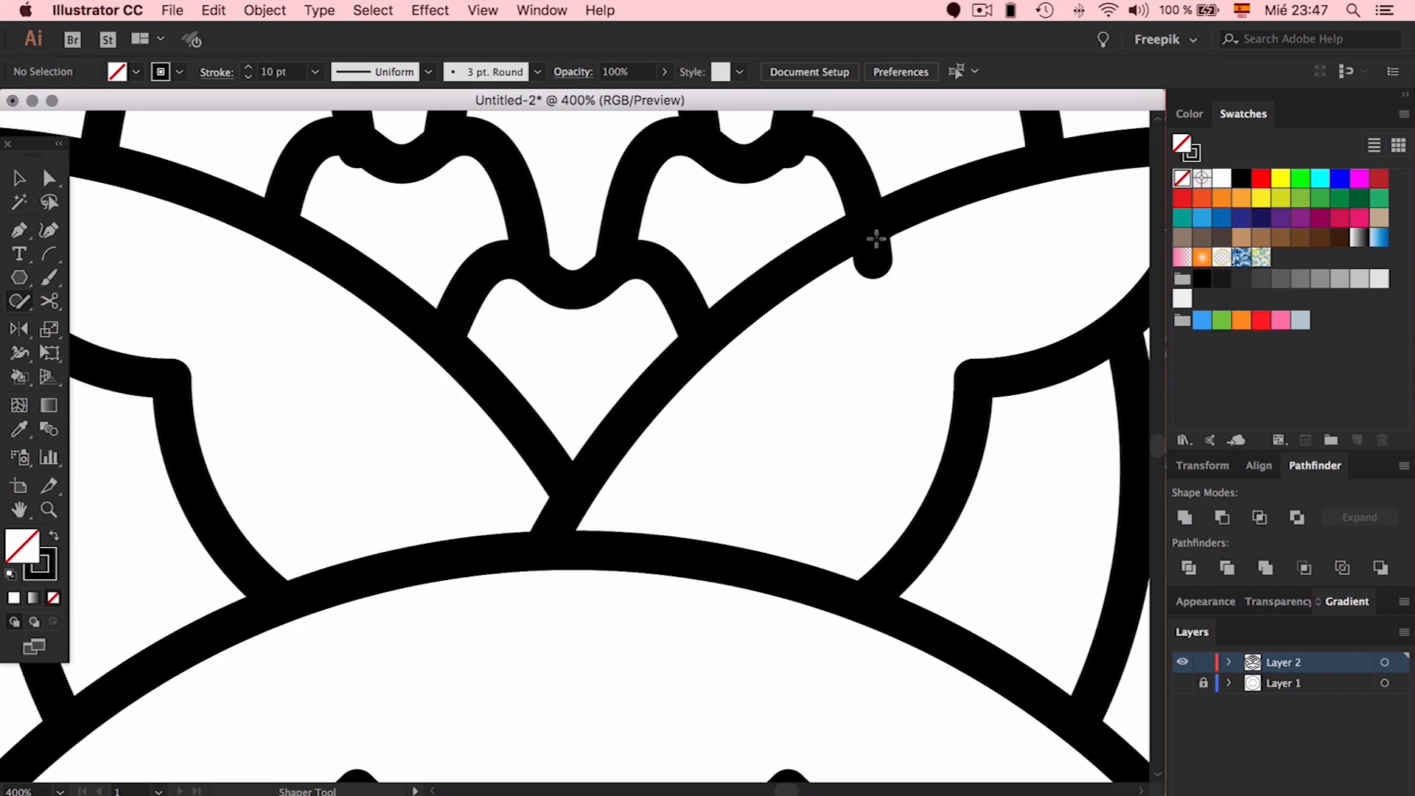
pyautogui.moveTo(875, 237); pyautogui.dragTo(866, 254)
pyautogui.scroll(5, 947, 253)
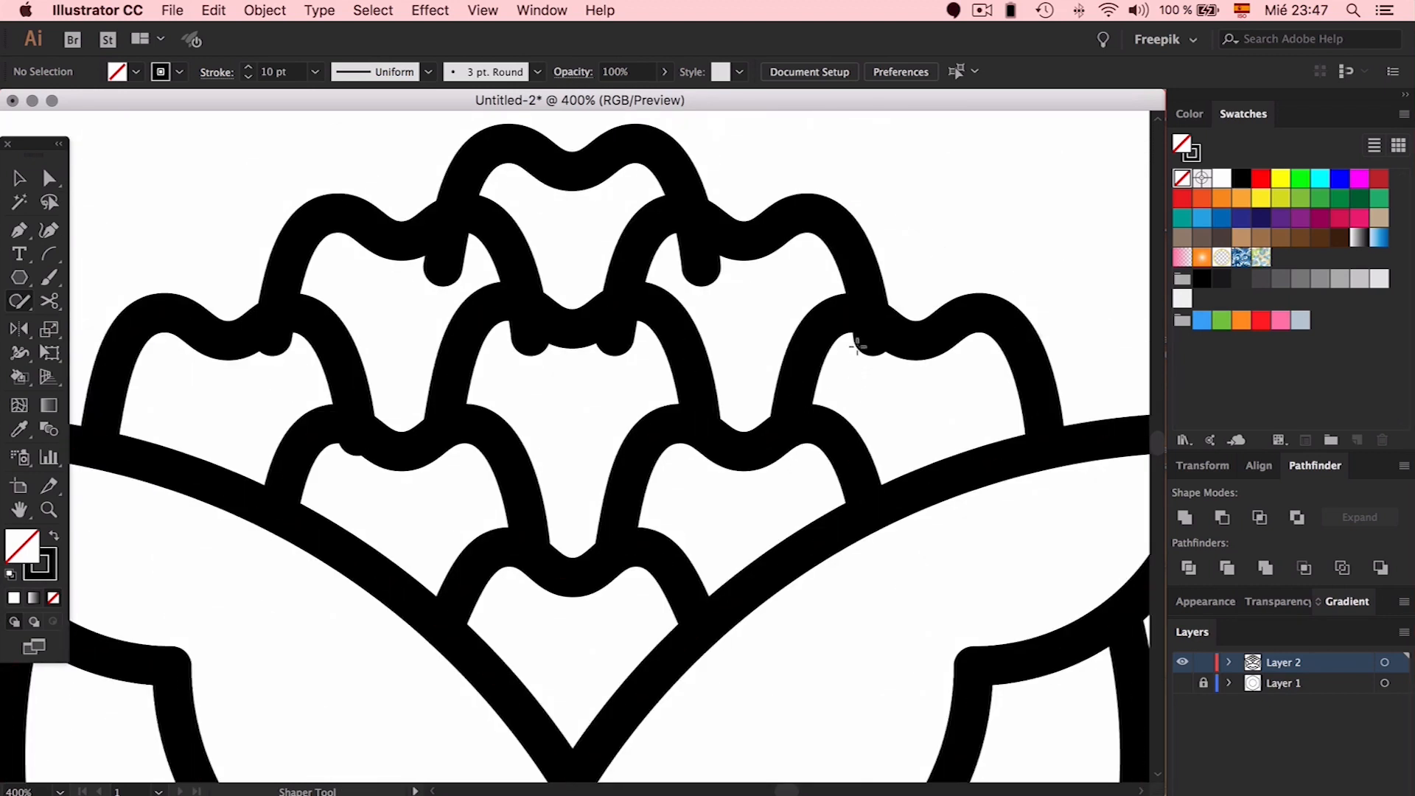
pyautogui.moveTo(870, 326); pyautogui.dragTo(873, 341)
pyautogui.moveTo(691, 256)
pyautogui.mouseDown()
pyautogui.moveTo(695, 237)
pyautogui.moveTo(697, 249)
pyautogui.mouseUp()
pyautogui.moveTo(429, 238)
pyautogui.mouseDown()
pyautogui.moveTo(446, 247)
pyautogui.moveTo(450, 234)
pyautogui.mouseUp()
pyautogui.moveTo(528, 320)
pyautogui.mouseDown()
pyautogui.moveTo(665, 340)
pyautogui.moveTo(615, 341)
pyautogui.mouseUp()
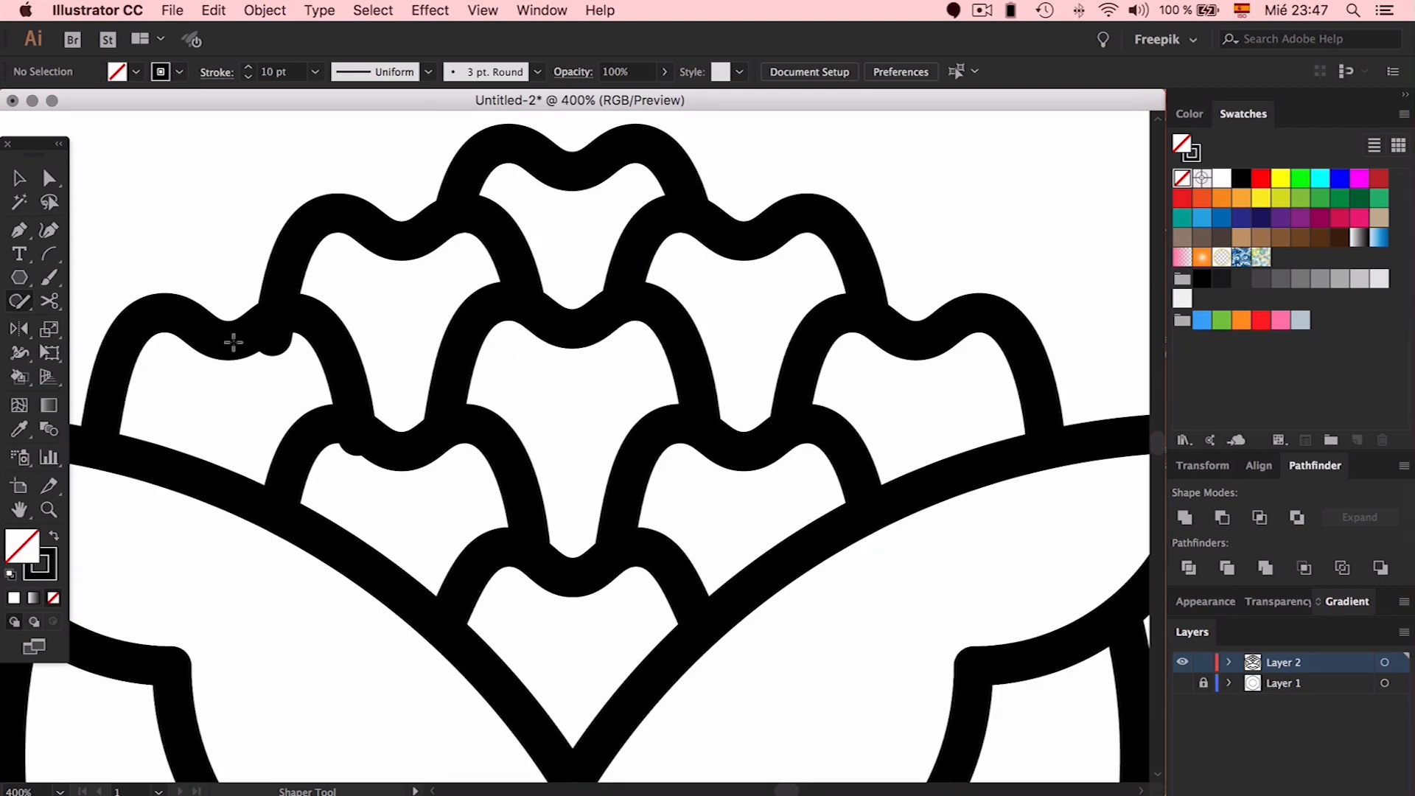
pyautogui.moveTo(282, 328); pyautogui.dragTo(274, 325)
pyautogui.moveTo(342, 433); pyautogui.dragTo(342, 426)
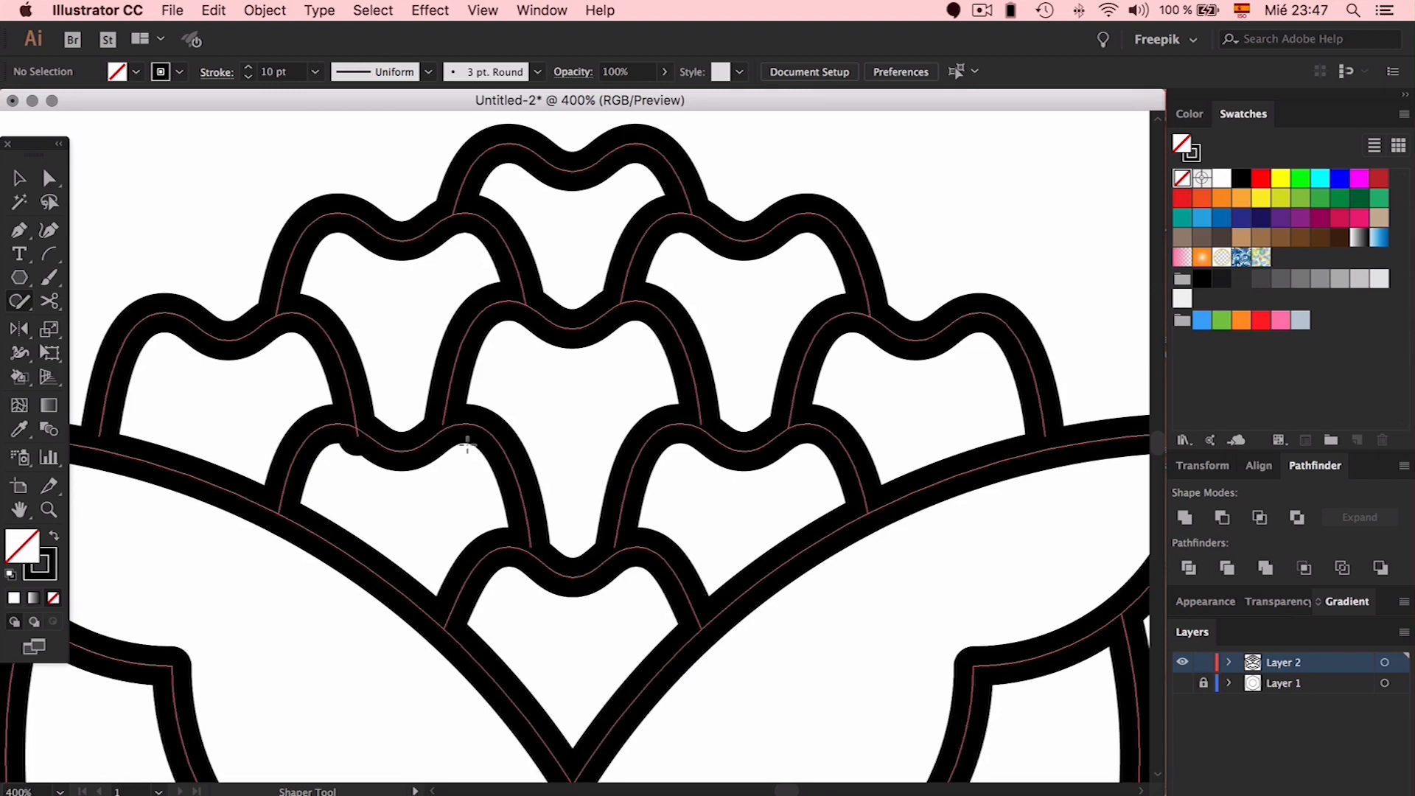
pyautogui.press('super+minus')
pyautogui.press('super+minus')
pyautogui.press('super+minus')
# Expand the flower's Shaper Group and make Layer 1's hexagon and circle guides visible
pyautogui.press('v')
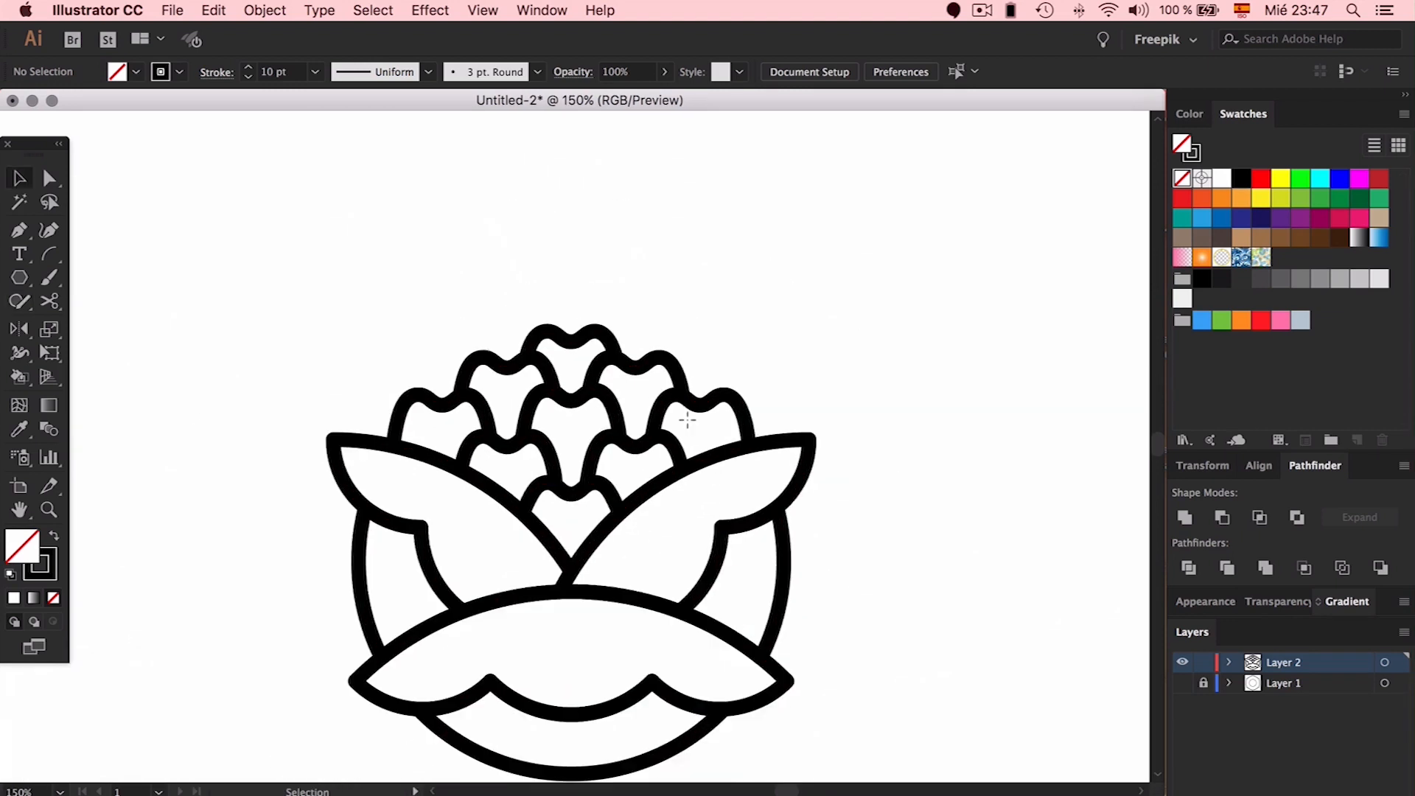
pyautogui.scroll(-3, 752, 323)
pyautogui.click(759, 334)
pyautogui.click(826, 74)
pyautogui.click(974, 362)
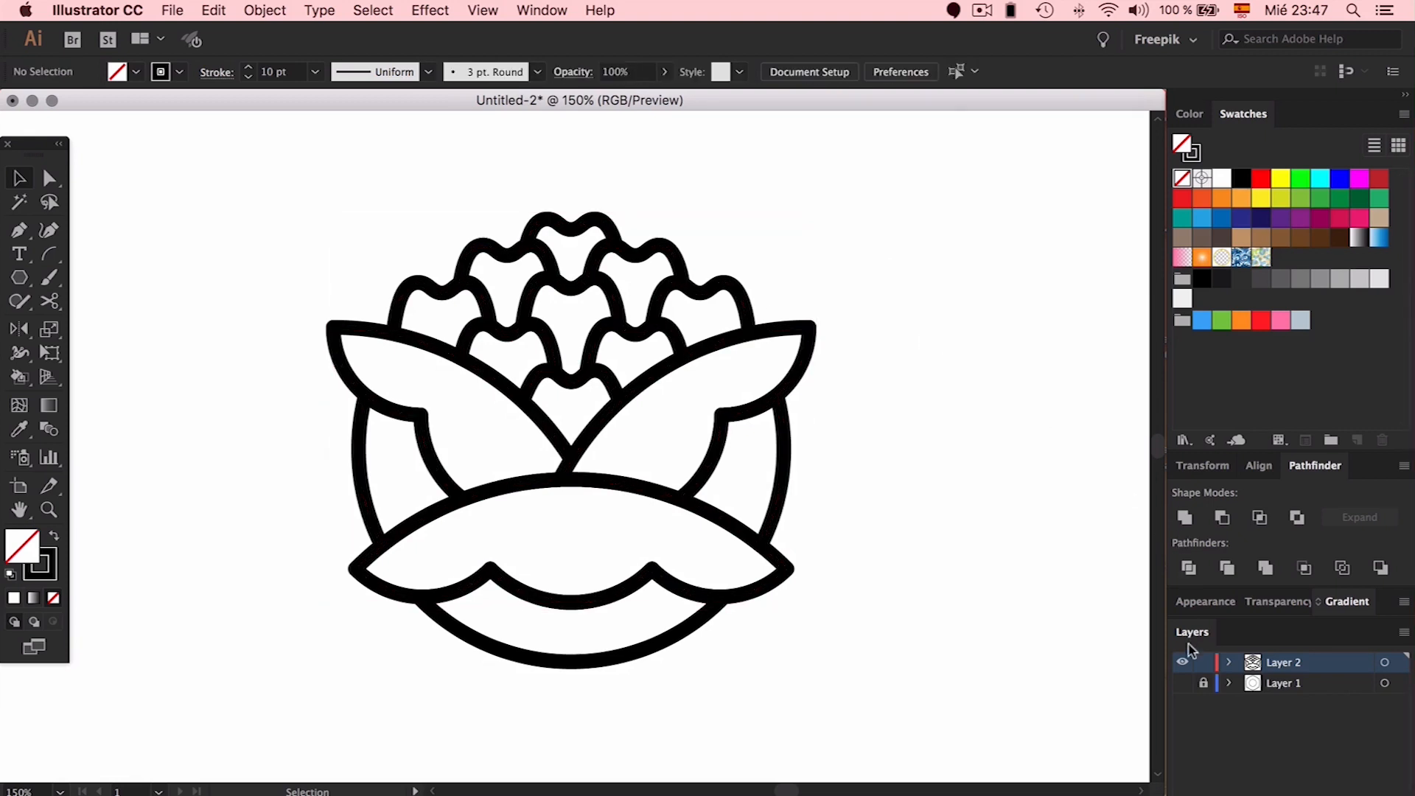
pyautogui.click(1181, 682)
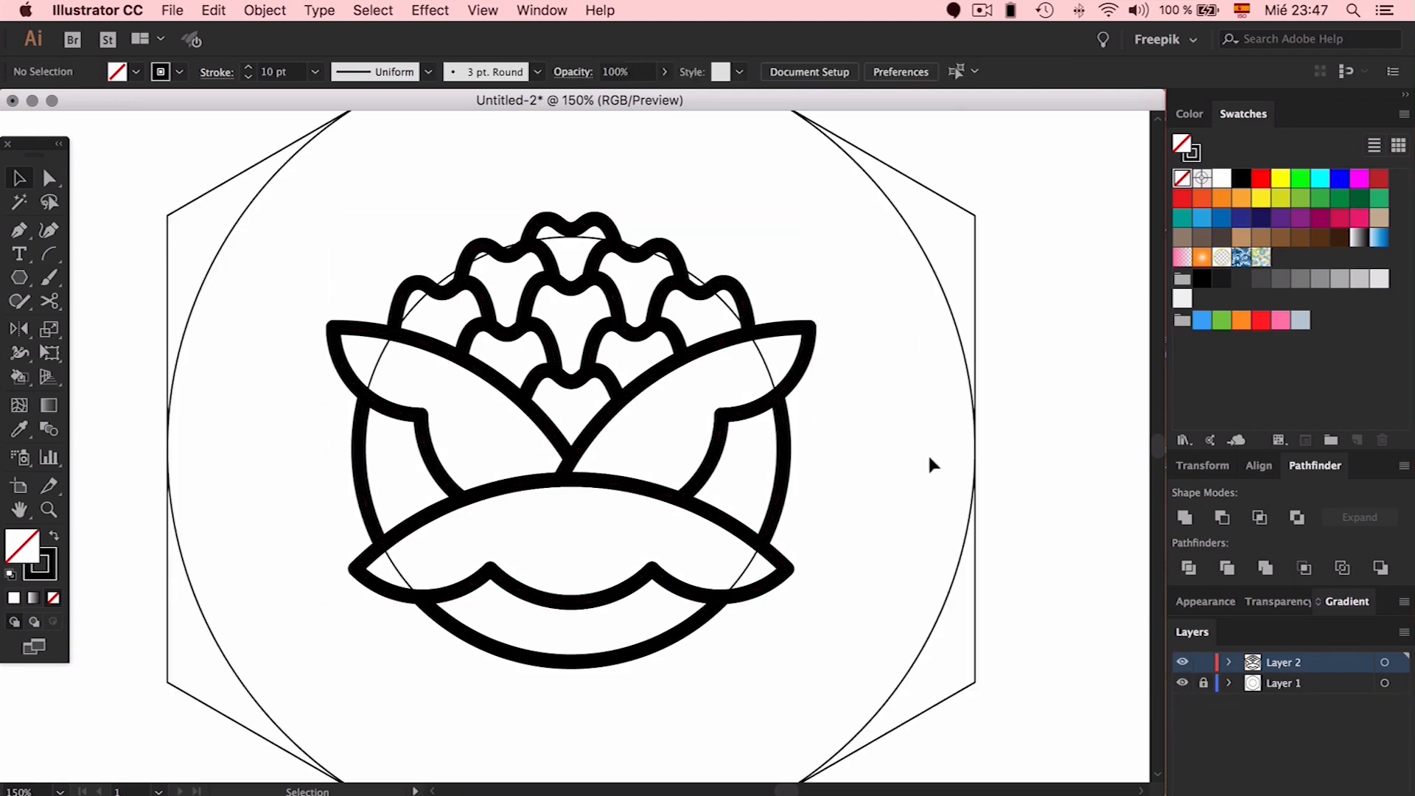
# Draw a curved Pen stem from the hexagon's bottom point to the flower's base
pyautogui.press('super+minus')
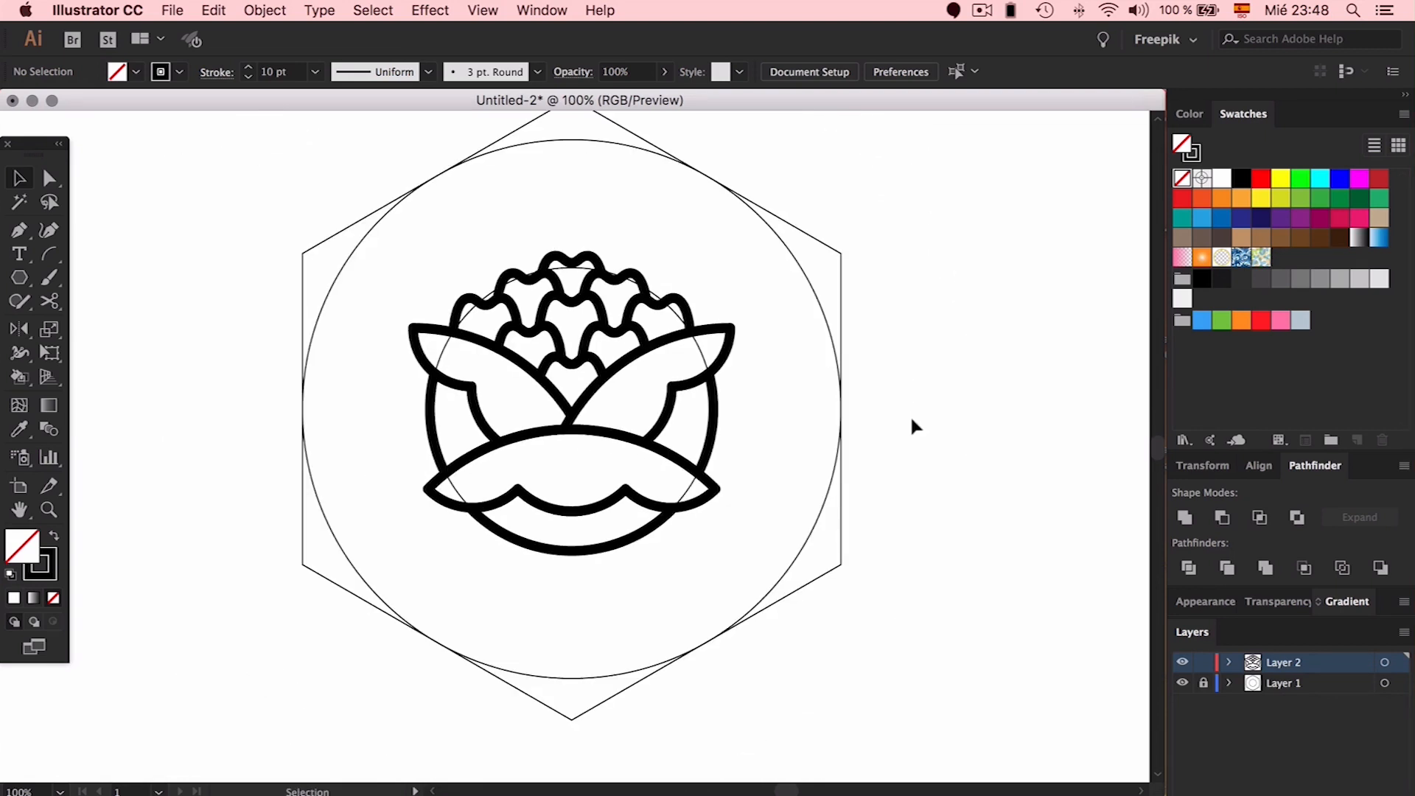
pyautogui.press('p')
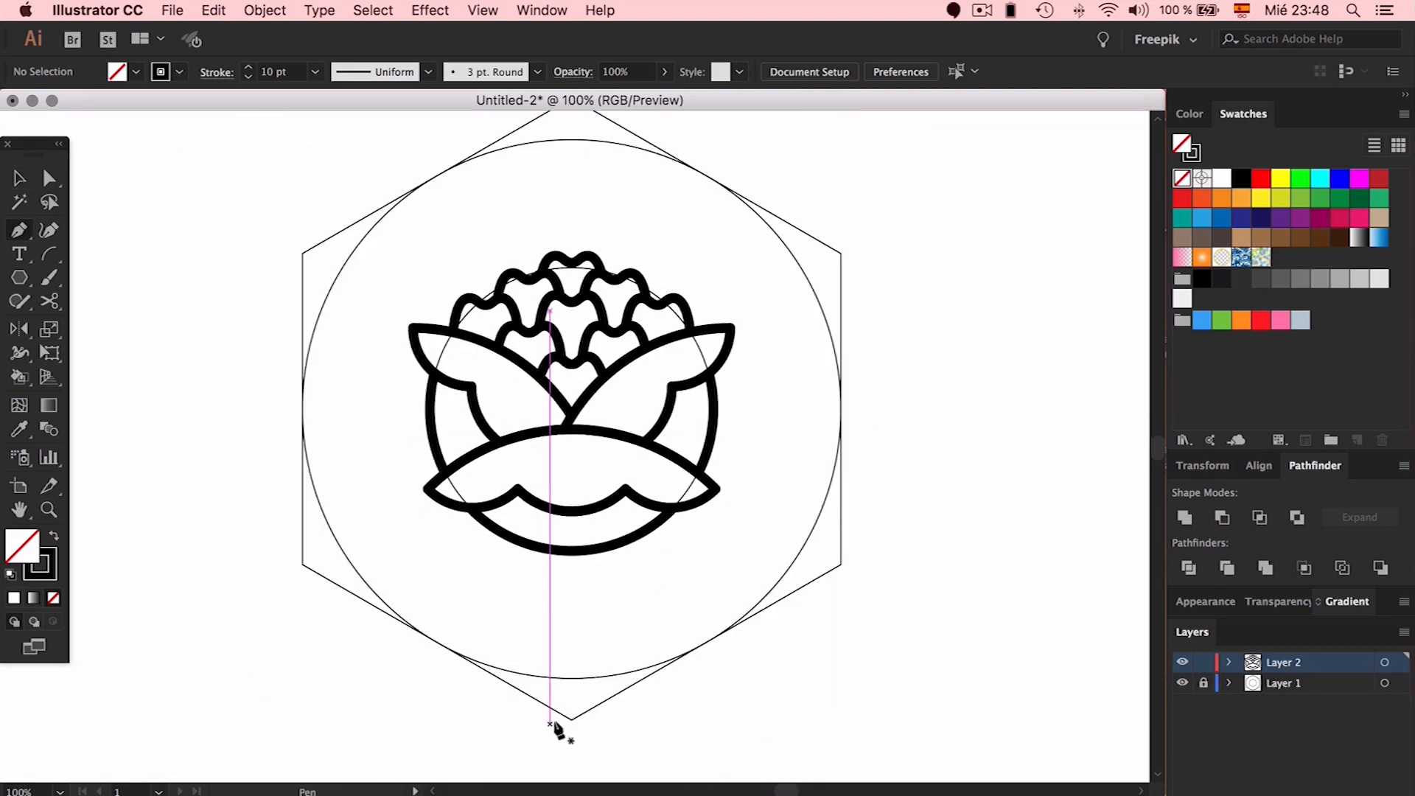
pyautogui.scroll(-1, 718, 589)
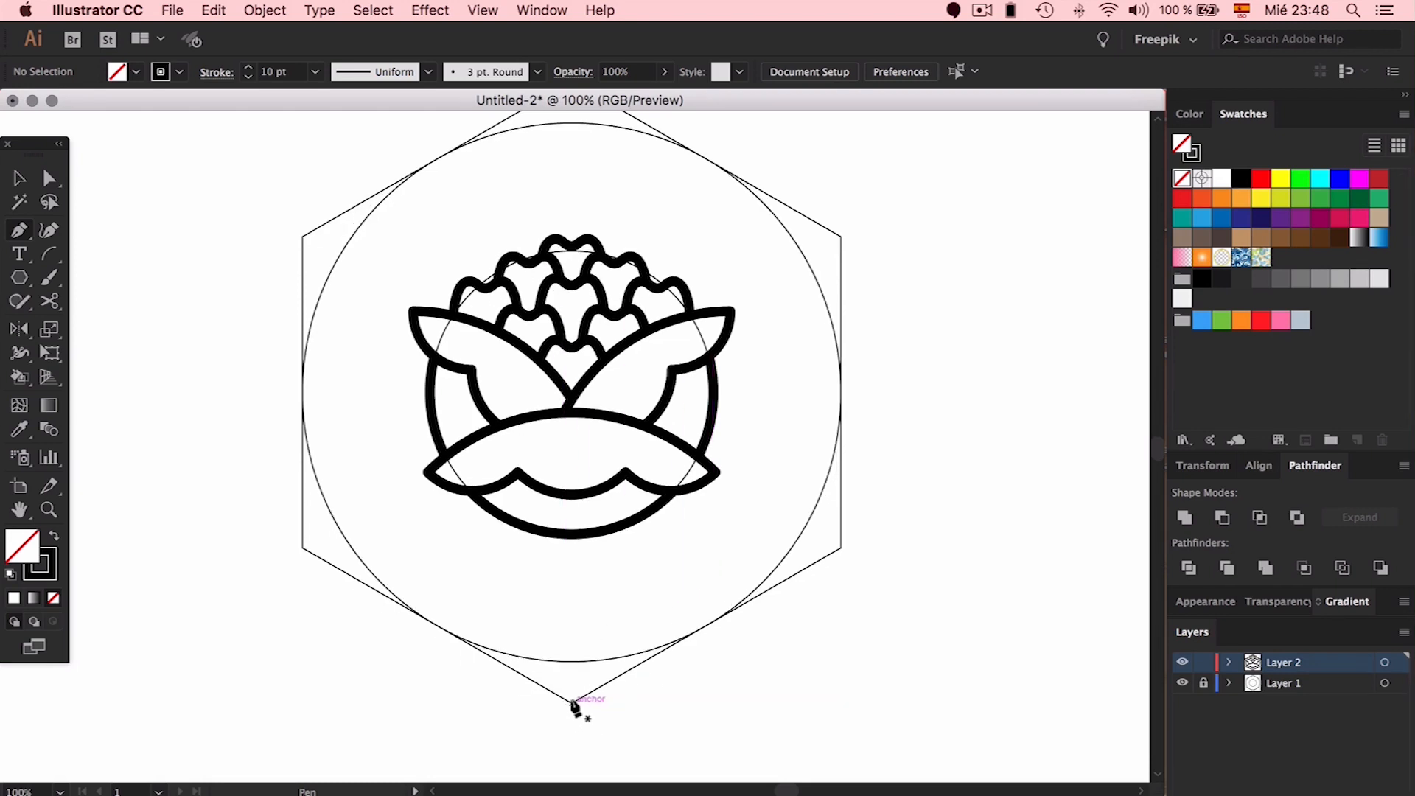
pyautogui.moveTo(554, 699); pyautogui.dragTo(515, 704)
pyautogui.moveTo(479, 649); pyautogui.dragTo(412, 569)
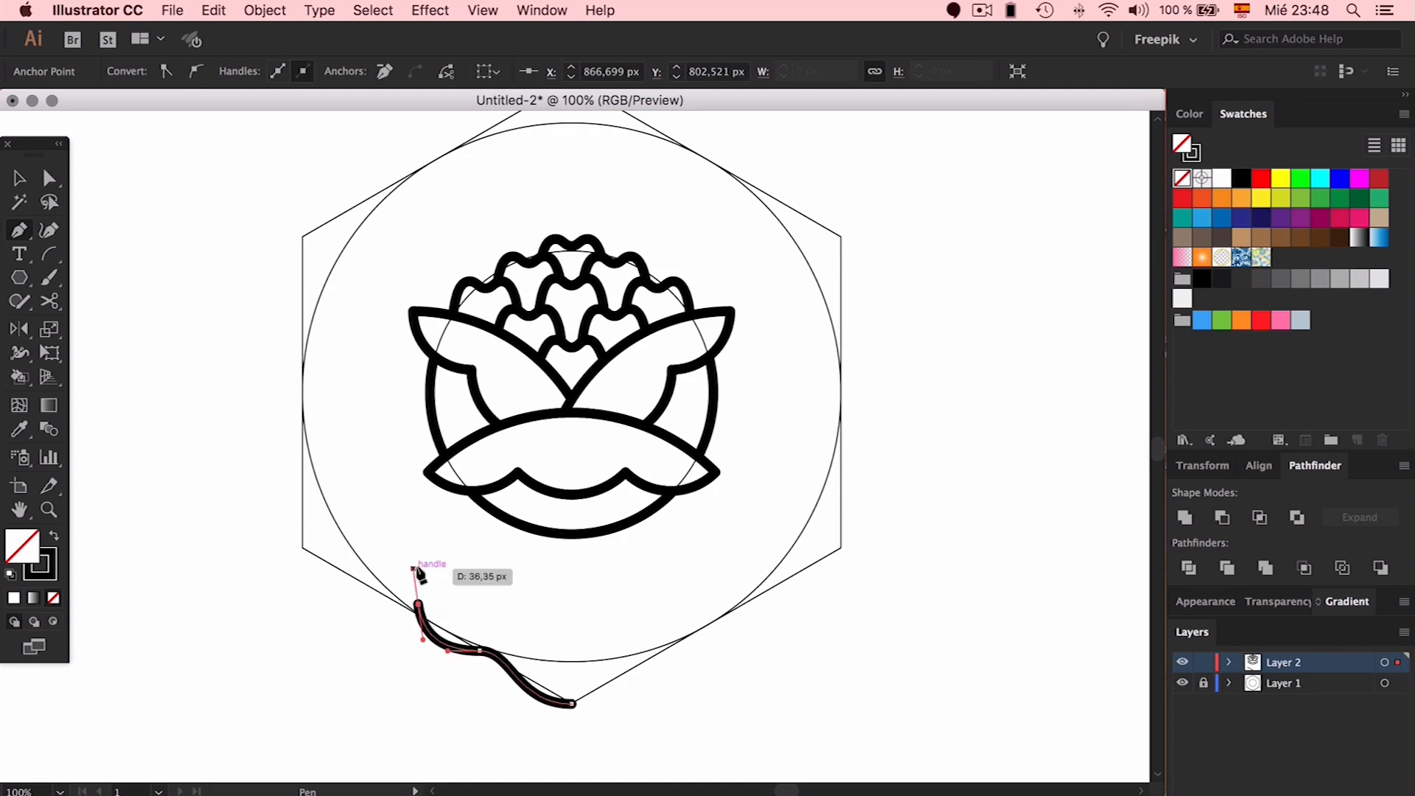
pyautogui.click(491, 508)
# Refine the stem's S-curve by moving its middle anchor and adjusting handles
pyautogui.press('a')
pyautogui.moveTo(412, 569); pyautogui.dragTo(409, 545)
pyautogui.click(480, 651)
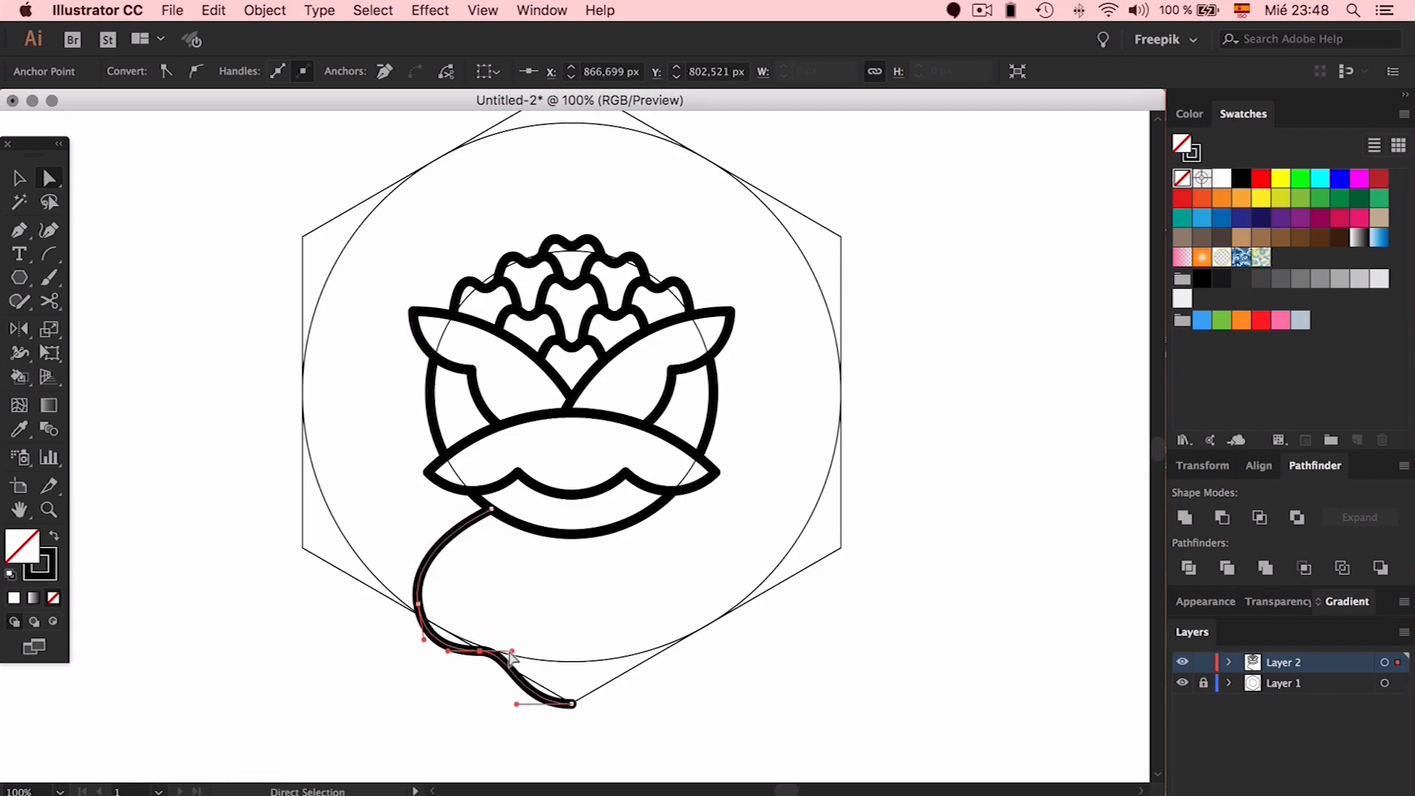
pyautogui.moveTo(494, 653); pyautogui.dragTo(430, 647)
pyautogui.click(455, 614)
pyautogui.click(444, 632)
pyautogui.click(573, 585)
pyautogui.click(418, 604)
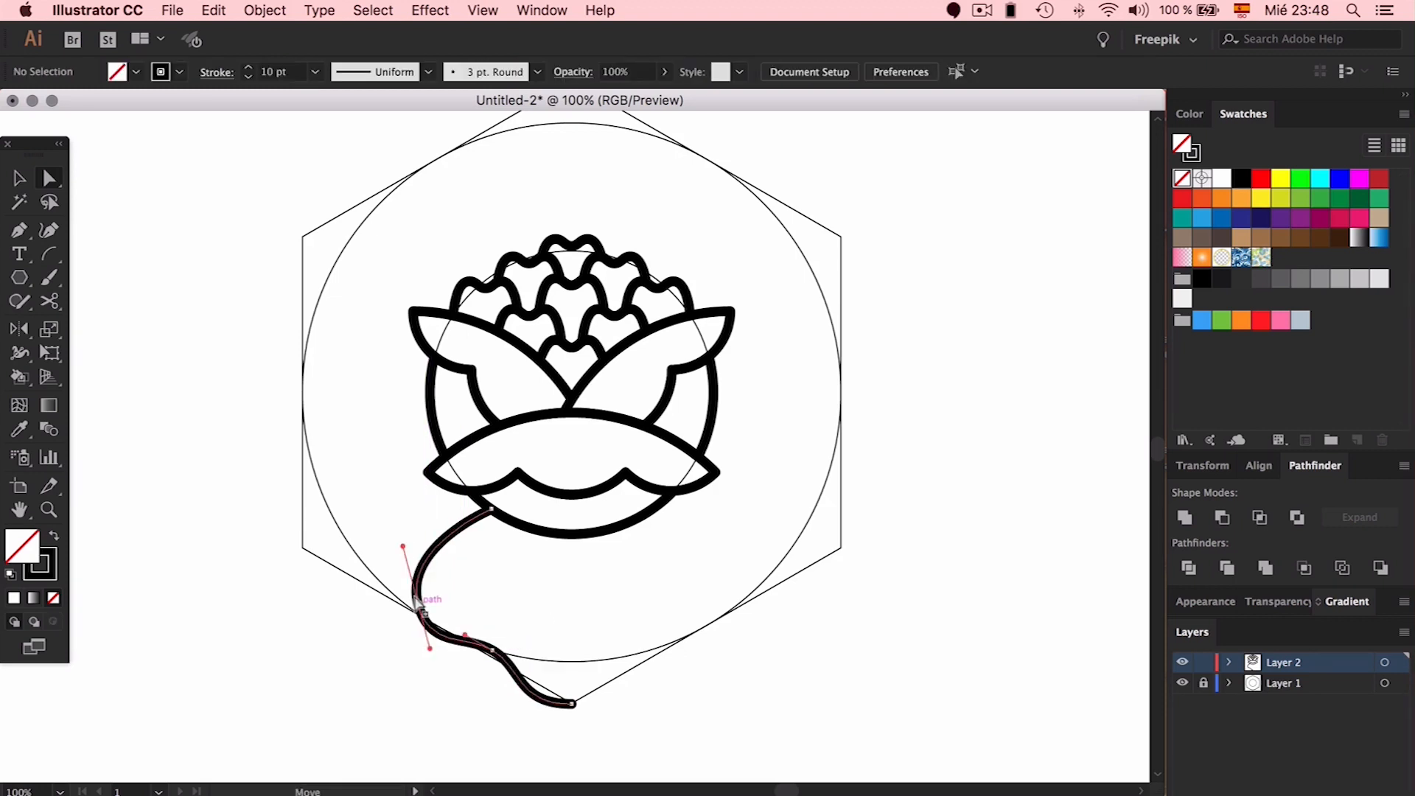
pyautogui.moveTo(404, 553); pyautogui.dragTo(403, 562)
pyautogui.click(555, 609)
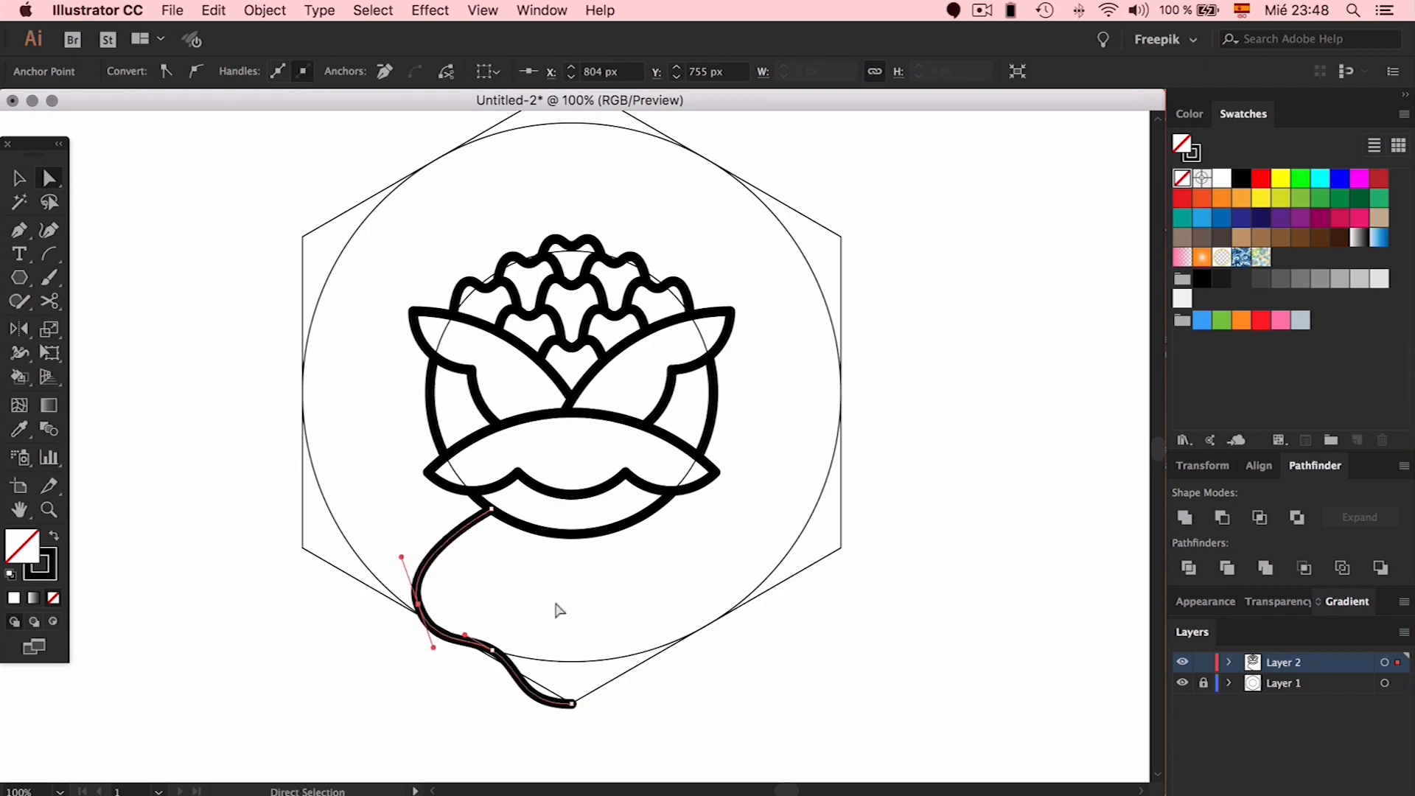
# Delete the curved stem
pyautogui.press('v')
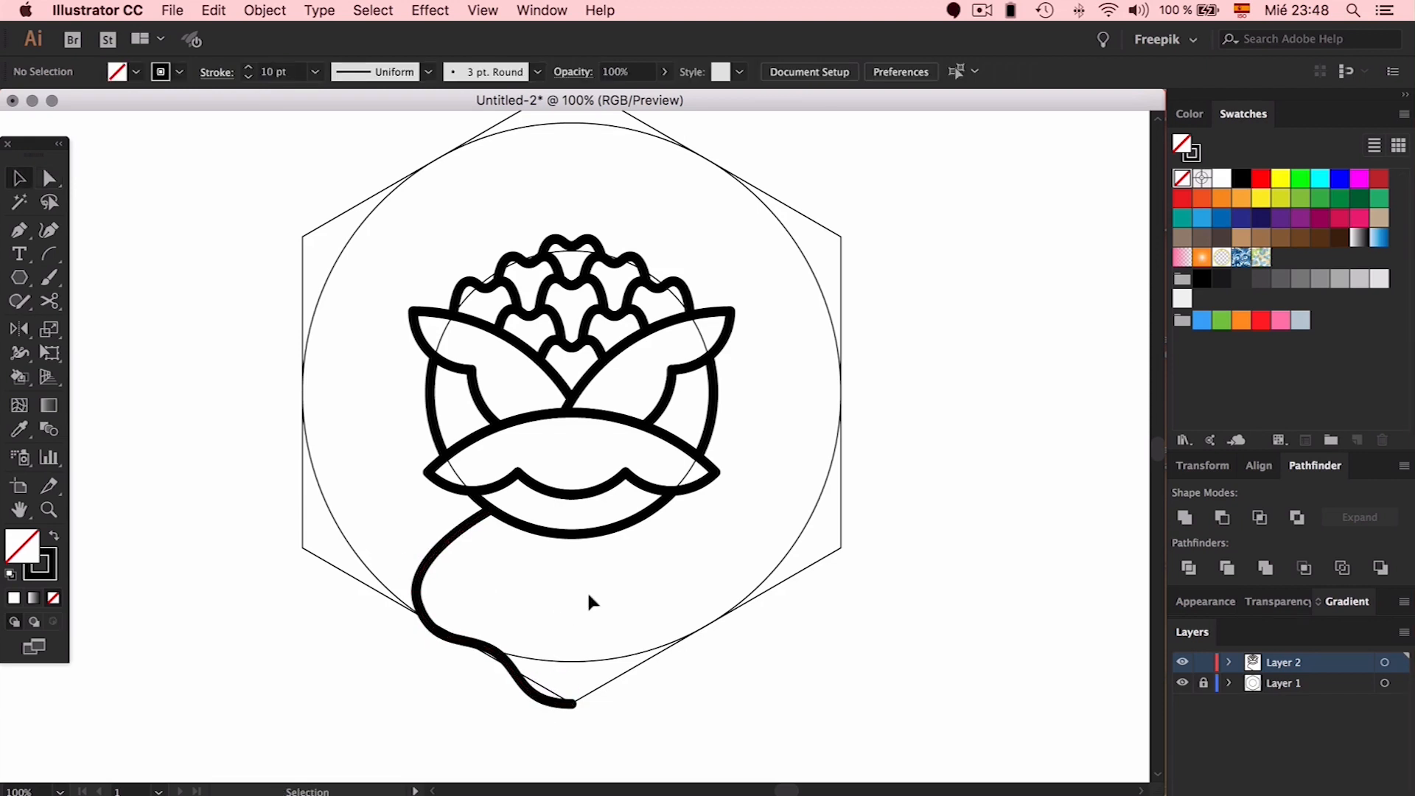
pyautogui.click(508, 662)
pyautogui.press('Delete')
# Redraw the stem as a zigzag of straight segments from hexagon bottom to flower base
pyautogui.press('p')
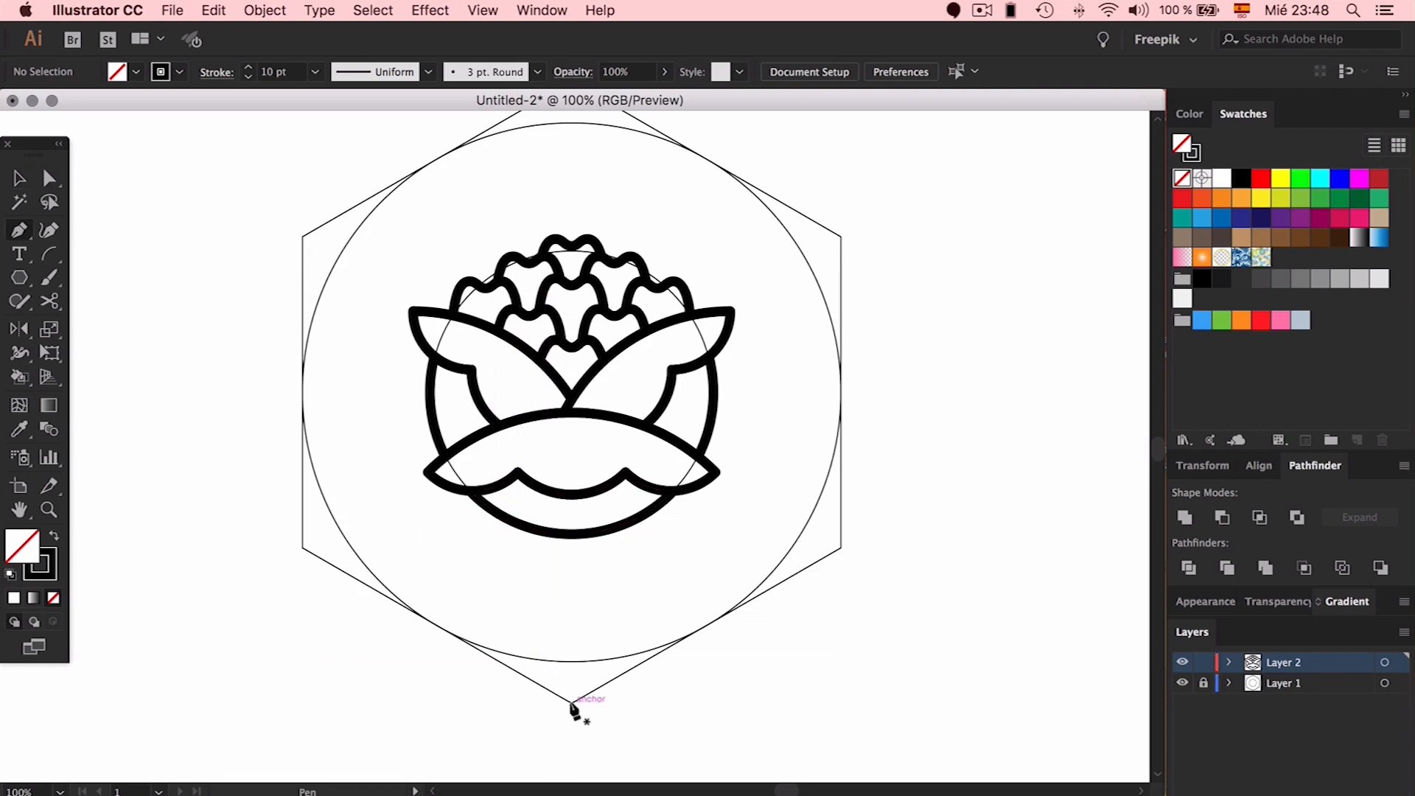
pyautogui.moveTo(568, 702); pyautogui.dragTo(485, 680)
pyautogui.click(486, 676)
pyautogui.click(469, 645)
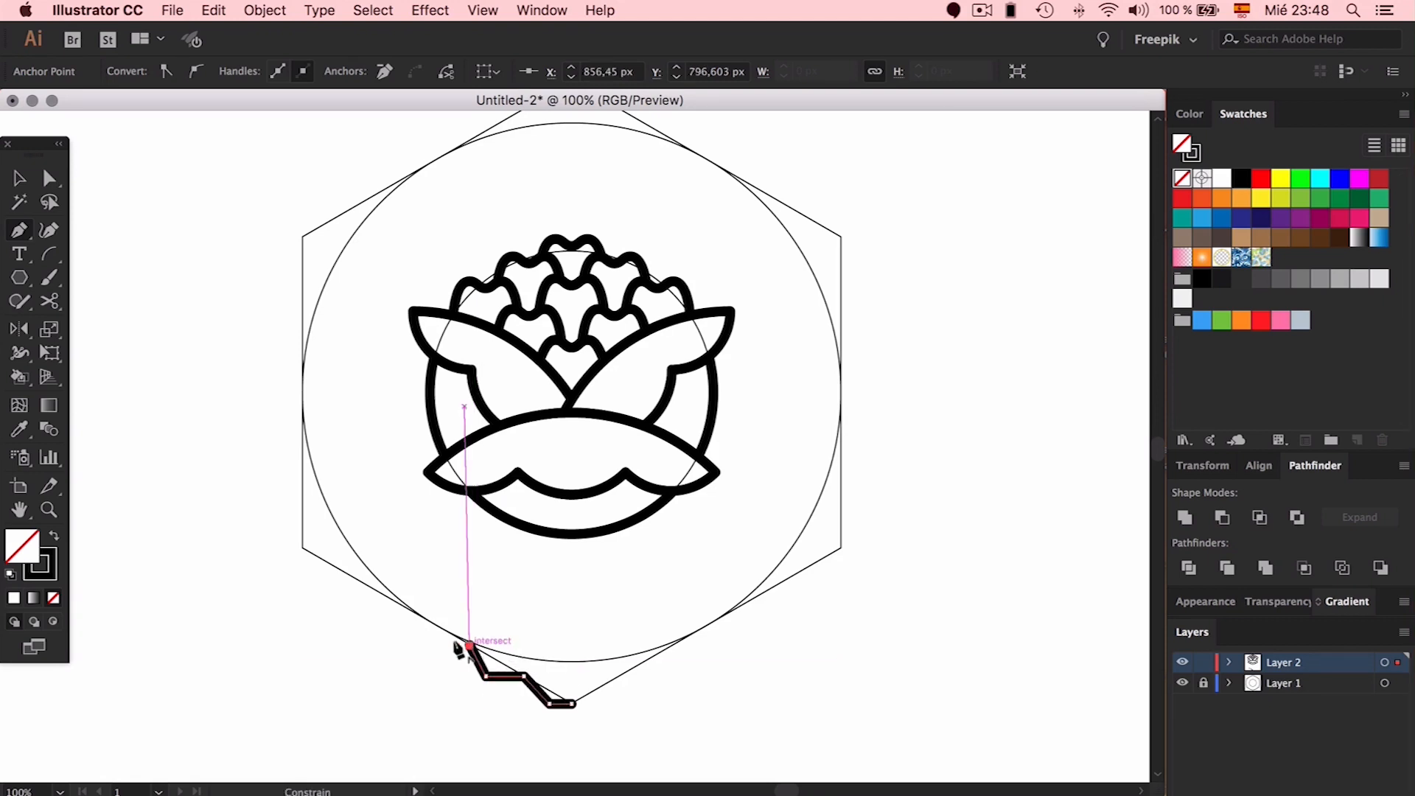
pyautogui.click(430, 646)
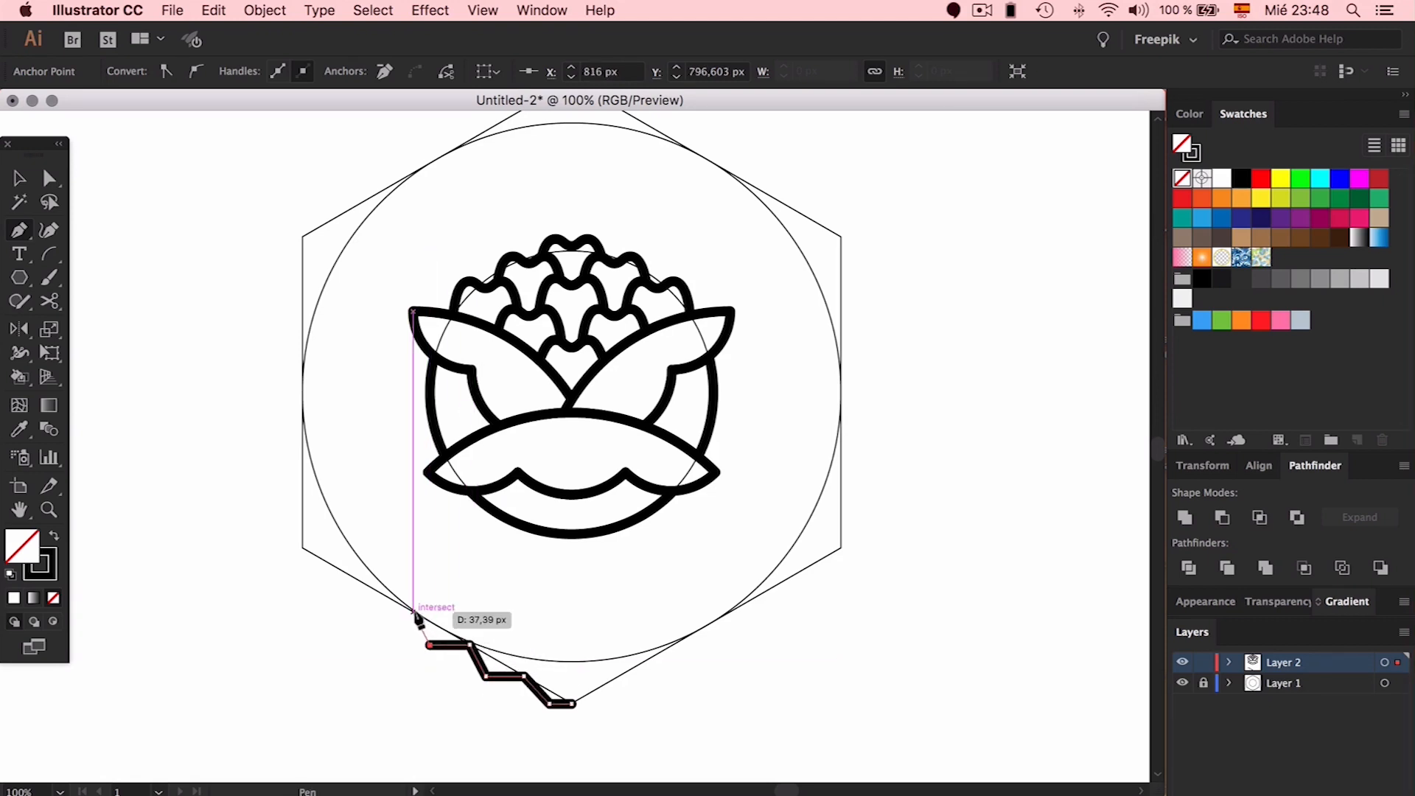
pyautogui.click(413, 611)
pyautogui.click(459, 551)
pyautogui.click(516, 525)
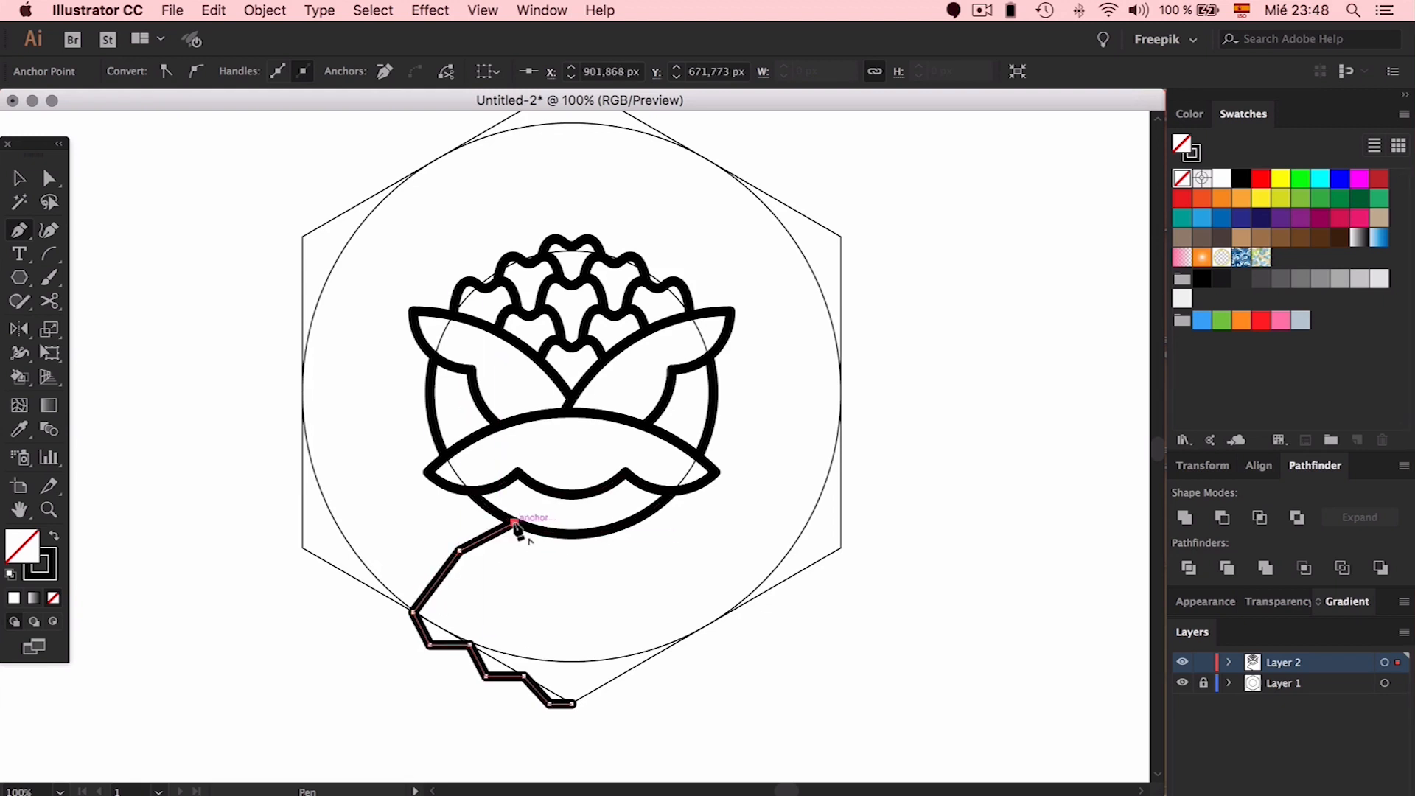
pyautogui.keyDown('super'); pyautogui.click(523, 588); pyautogui.keyUp('super')
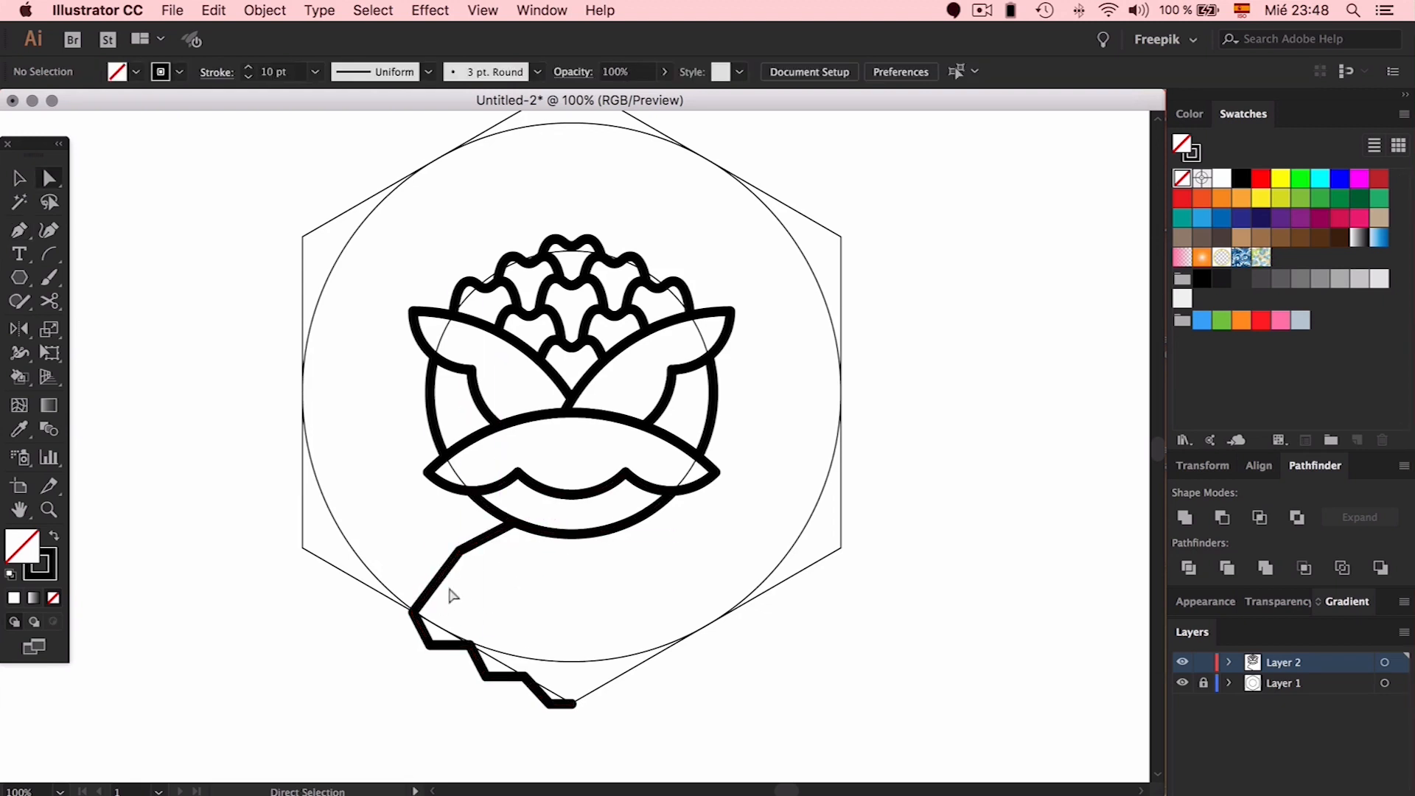
# Remove the extra anchor near the stem's end and shift the upper segment and top anchor up-left
pyautogui.click(498, 676)
pyautogui.press('Right')
pyautogui.press('Right')
pyautogui.press('Right')
pyautogui.press('Down')
pyautogui.press('Down')
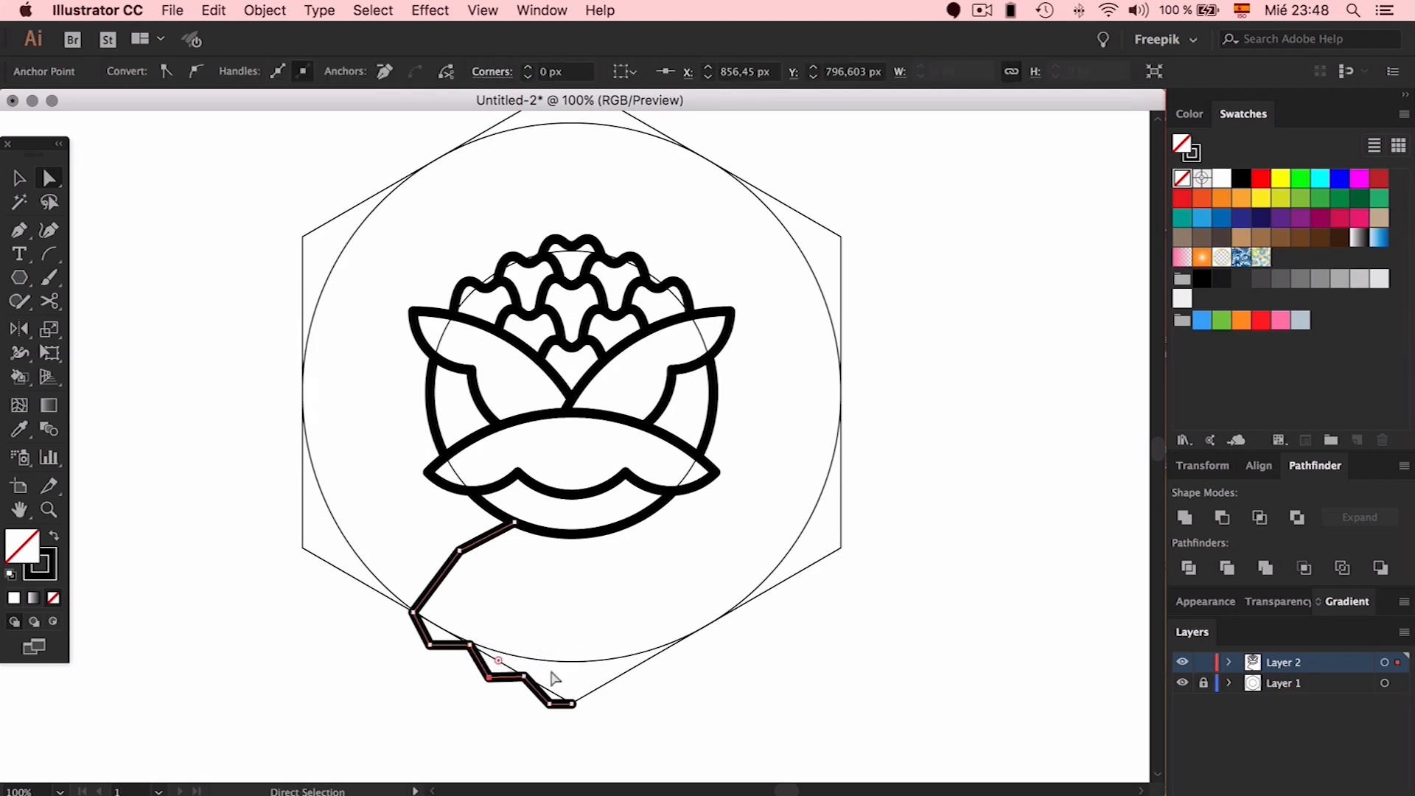
pyautogui.press('-')
pyautogui.click(549, 705)
pyautogui.press('a')
pyautogui.click(524, 676)
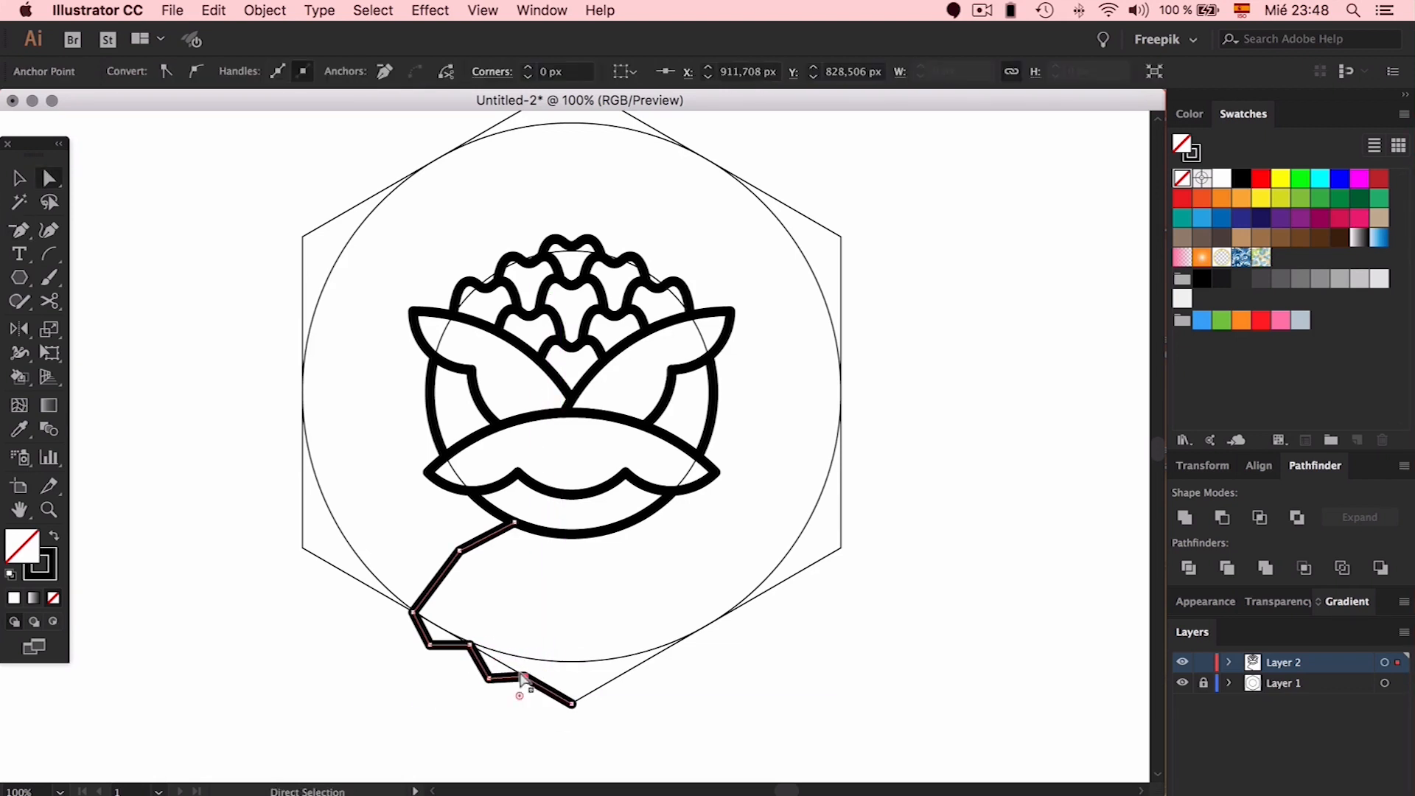
pyautogui.press('Right')
pyautogui.press('Right')
pyautogui.press('Right')
pyautogui.press('Right')
pyautogui.press('Right')
pyautogui.press('Right')
pyautogui.moveTo(444, 582); pyautogui.dragTo(434, 571)
pyautogui.moveTo(514, 523); pyautogui.dragTo(493, 509)
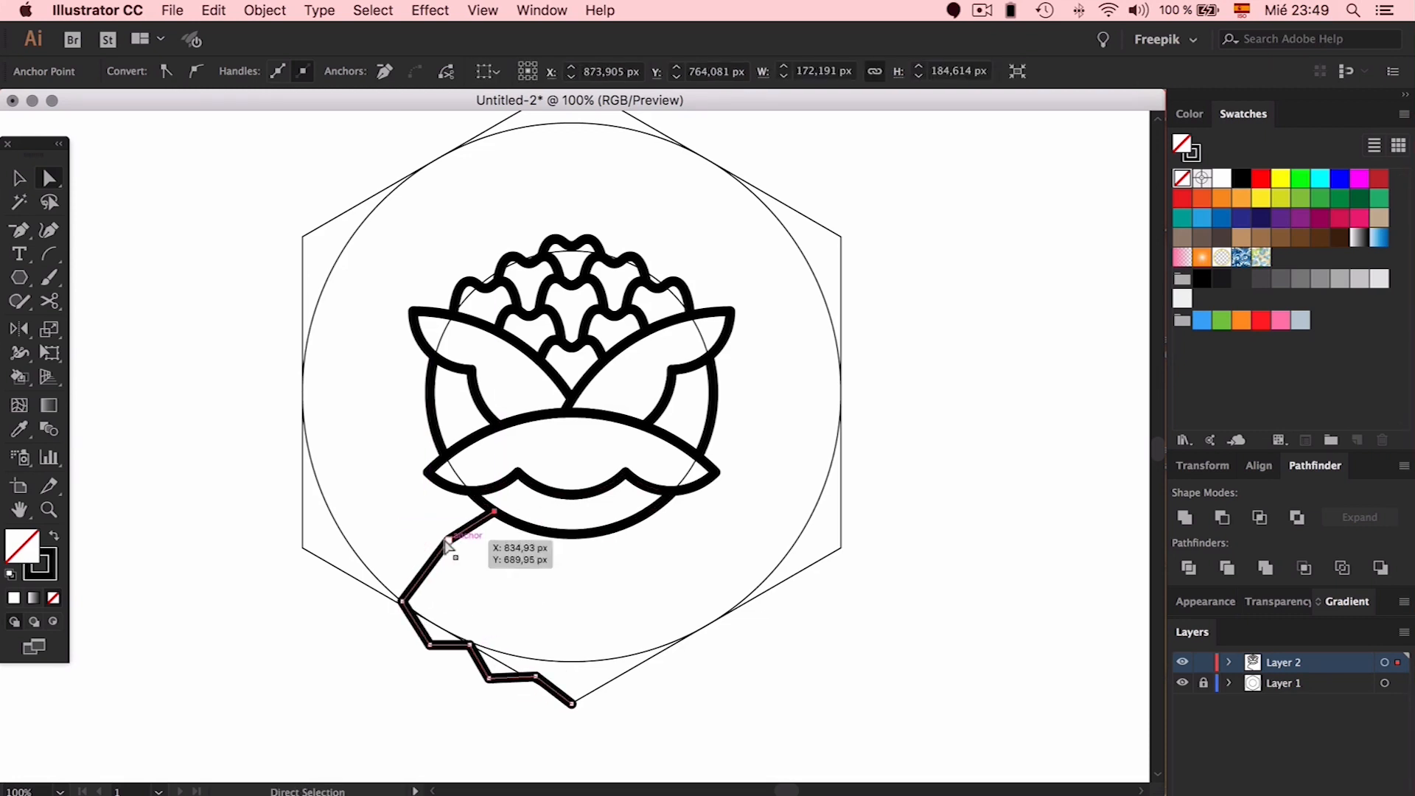
# Nudge the diagonal segment and the step's corner anchors into alignment
pyautogui.press('Left')
pyautogui.press('Left')
pyautogui.press('Left')
pyautogui.press('Left')
pyautogui.press('Up')
pyautogui.press('Up')
pyautogui.press('Up')
pyautogui.press('Up')
pyautogui.press('Up')
pyautogui.press('Up')
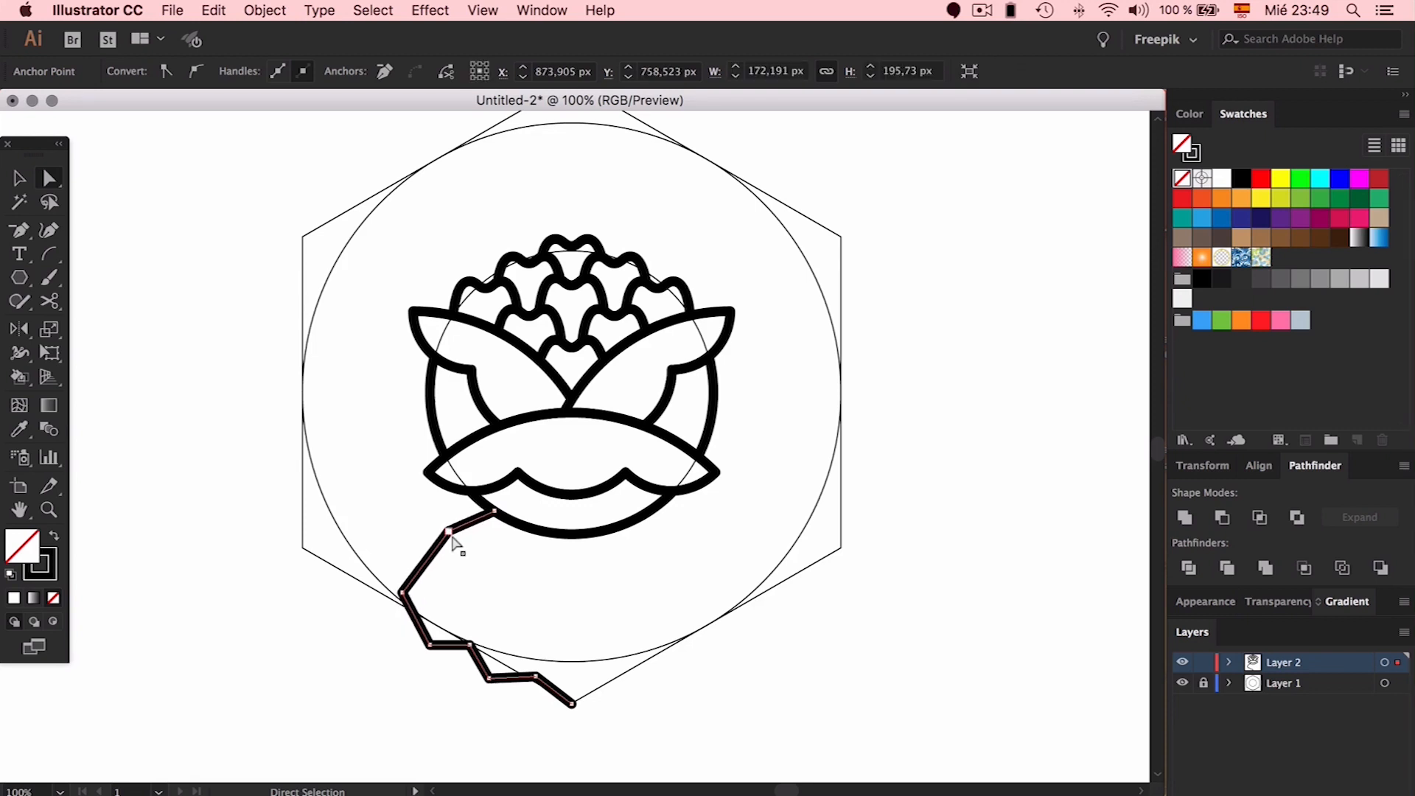
pyautogui.press('Left')
pyautogui.click(429, 645)
pyautogui.press('Up')
pyautogui.press('Up')
pyautogui.press('Up')
pyautogui.press('Up')
pyautogui.press('Left')
pyautogui.press('Left')
pyautogui.press('Left')
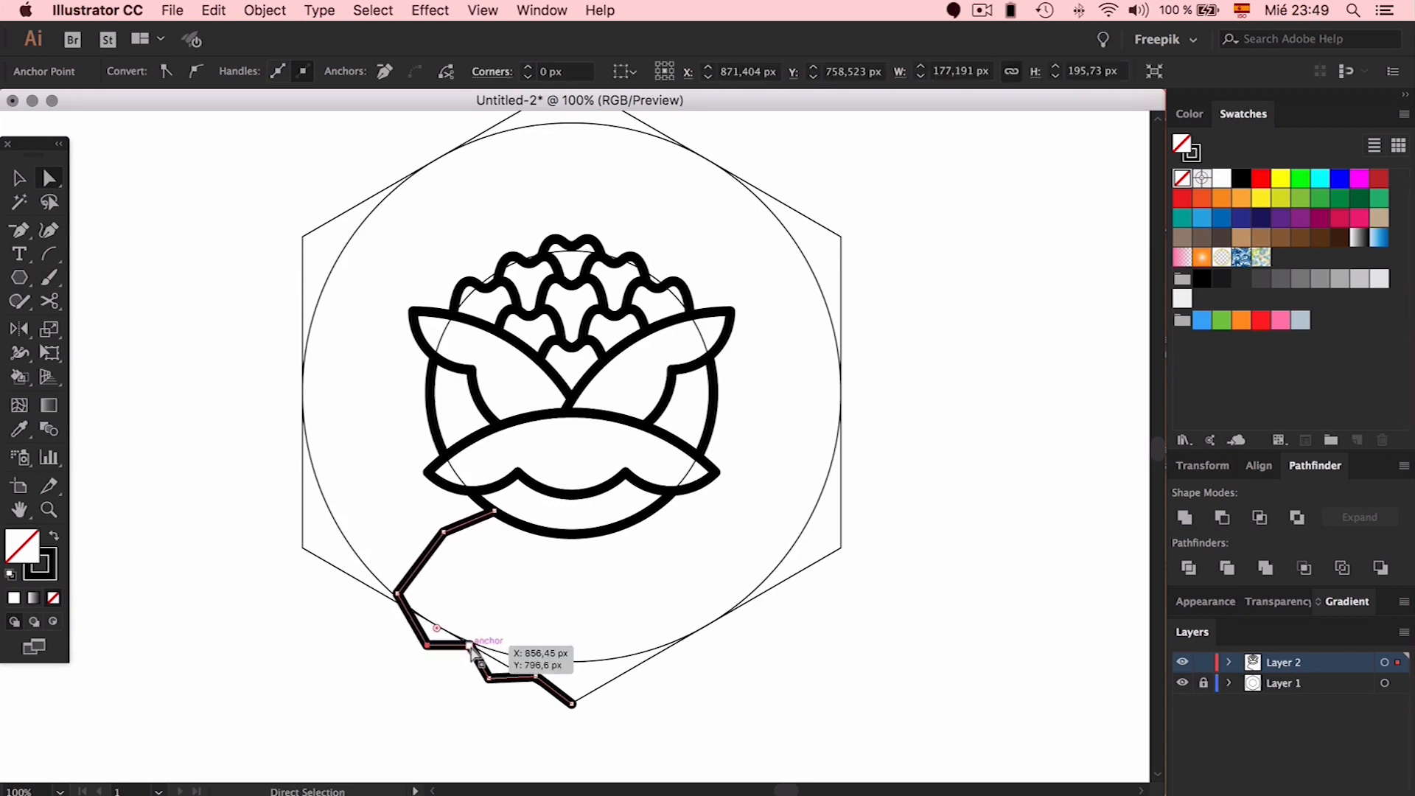
pyautogui.click(470, 644)
pyautogui.press('Left')
pyautogui.press('Left')
pyautogui.press('Up')
pyautogui.press('Up')
pyautogui.press('Up')
pyautogui.click(488, 678)
pyautogui.press('Right')
pyautogui.press('Right')
# Nudge the upper bend anchor, then try and undo rounding the corners
pyautogui.click(552, 596)
pyautogui.click(444, 532)
pyautogui.press('Left')
pyautogui.press('Left')
pyautogui.press('Left')
pyautogui.press('Left')
pyautogui.press('Down')
pyautogui.moveTo(452, 549); pyautogui.dragTo(519, 647)
pyautogui.keyDown('shift'); pyautogui.click(426, 641); pyautogui.keyUp('shift')
pyautogui.keyDown('shift'); pyautogui.click(468, 642); pyautogui.keyUp('shift')
pyautogui.press('super+z')
# Make a mirrored copy of the zigzag stem on the right side
pyautogui.press('v')
pyautogui.click(498, 578)
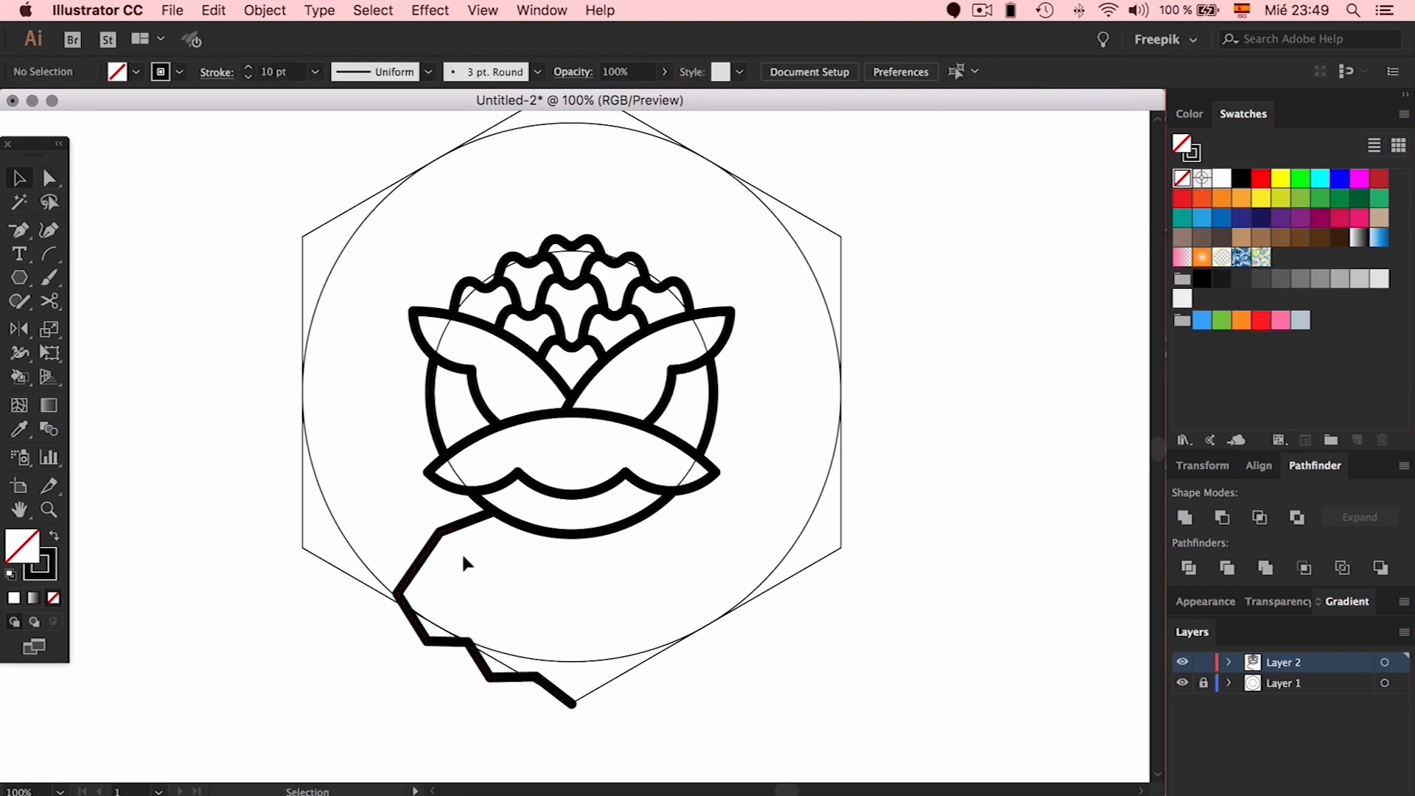
pyautogui.moveTo(436, 543); pyautogui.dragTo(654, 622)
pyautogui.press('o')
pyautogui.press('v')
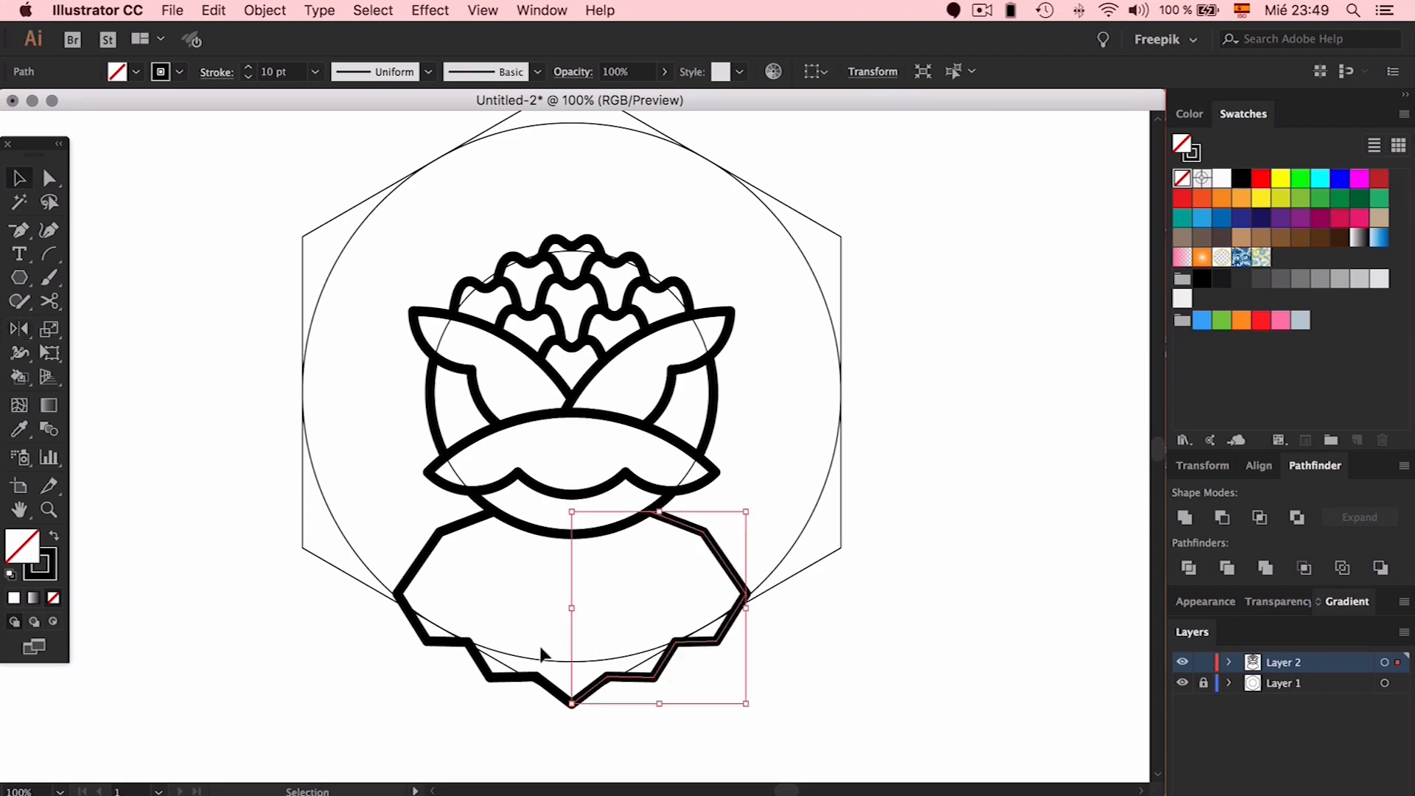
pyautogui.keyDown('shift'); pyautogui.click(532, 676); pyautogui.keyUp('shift')
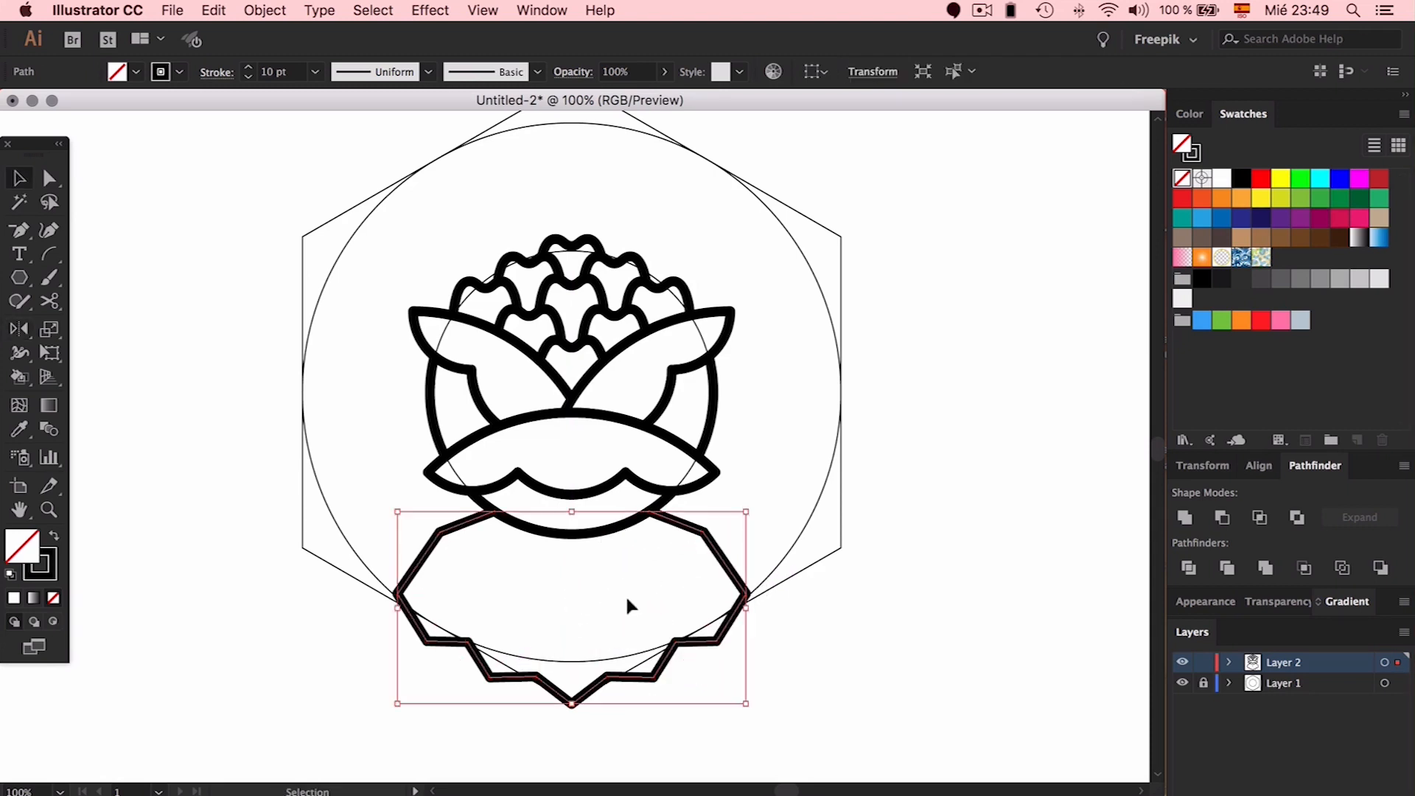
# Join the two stem halves into one path and remove the duplicate bottom anchor
pyautogui.press('a')
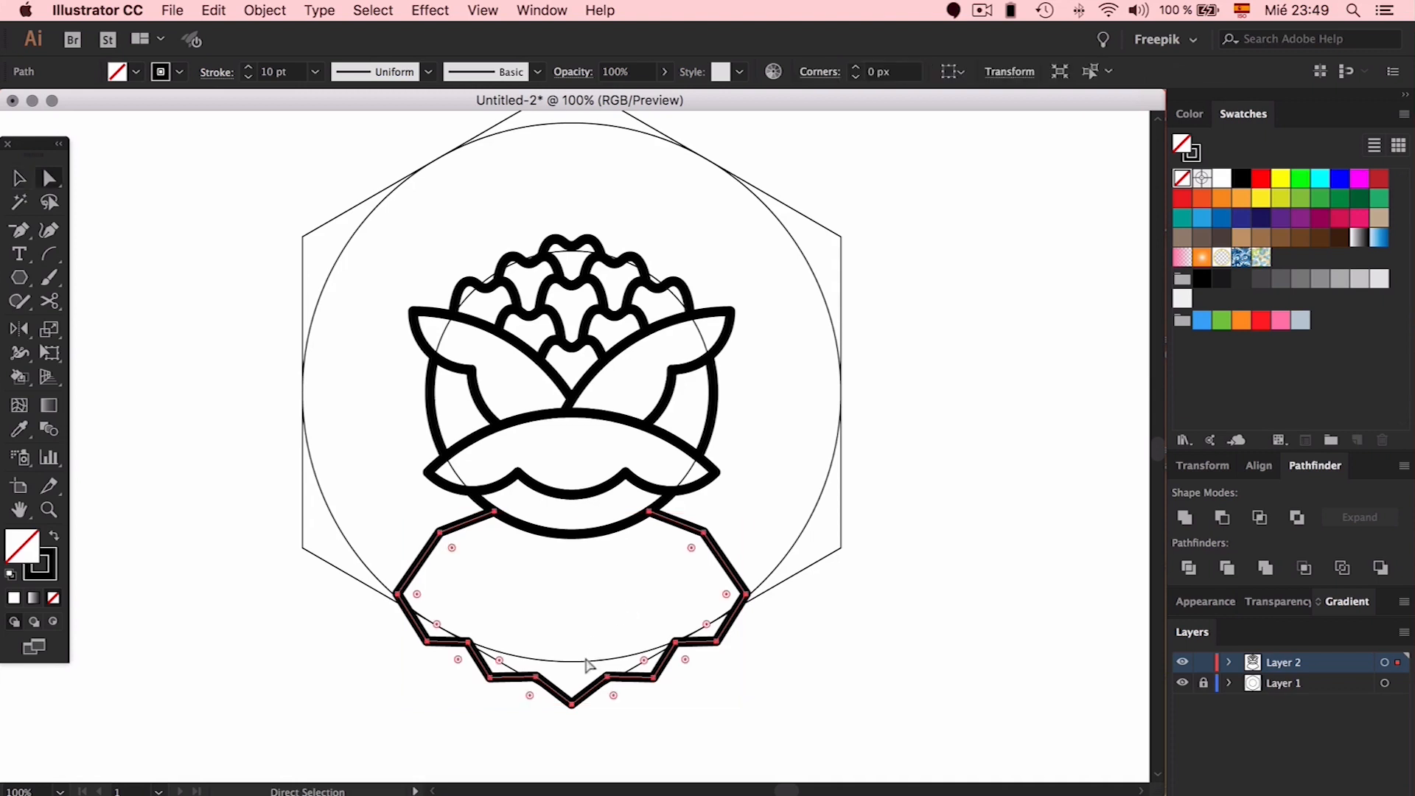
pyautogui.press('super+j')
pyautogui.click(573, 703)
pyautogui.press('-')
pyautogui.click(573, 703)
pyautogui.press('v')
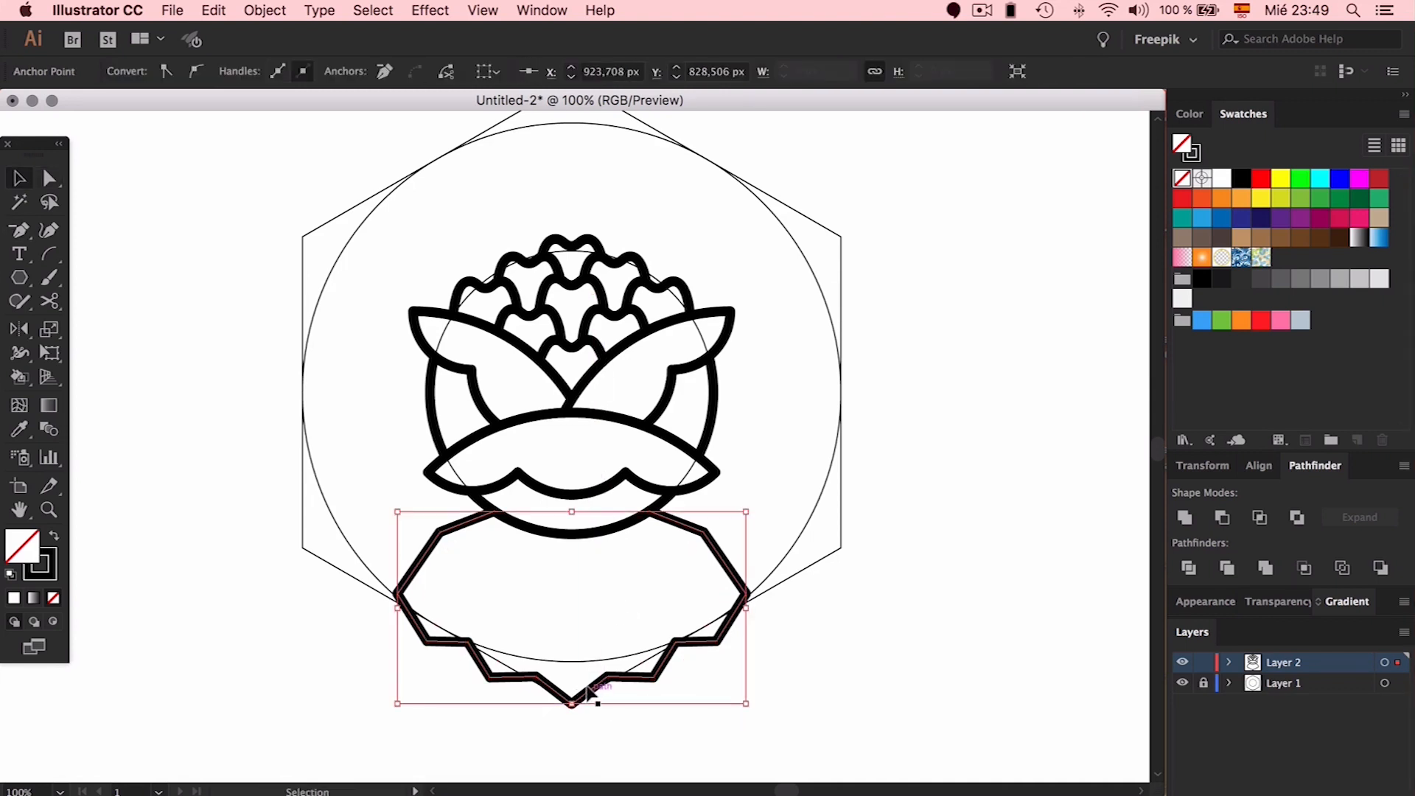
# Round all the base's corners to 38,4 px, rounding the shoulder and right-side corners further
pyautogui.press('a')
pyautogui.moveTo(574, 681); pyautogui.dragTo(575, 467)
pyautogui.click(691, 527)
pyautogui.keyDown('shift'); pyautogui.click(450, 528); pyautogui.keyUp('shift')
pyautogui.moveTo(464, 564); pyautogui.dragTo(709, 756)
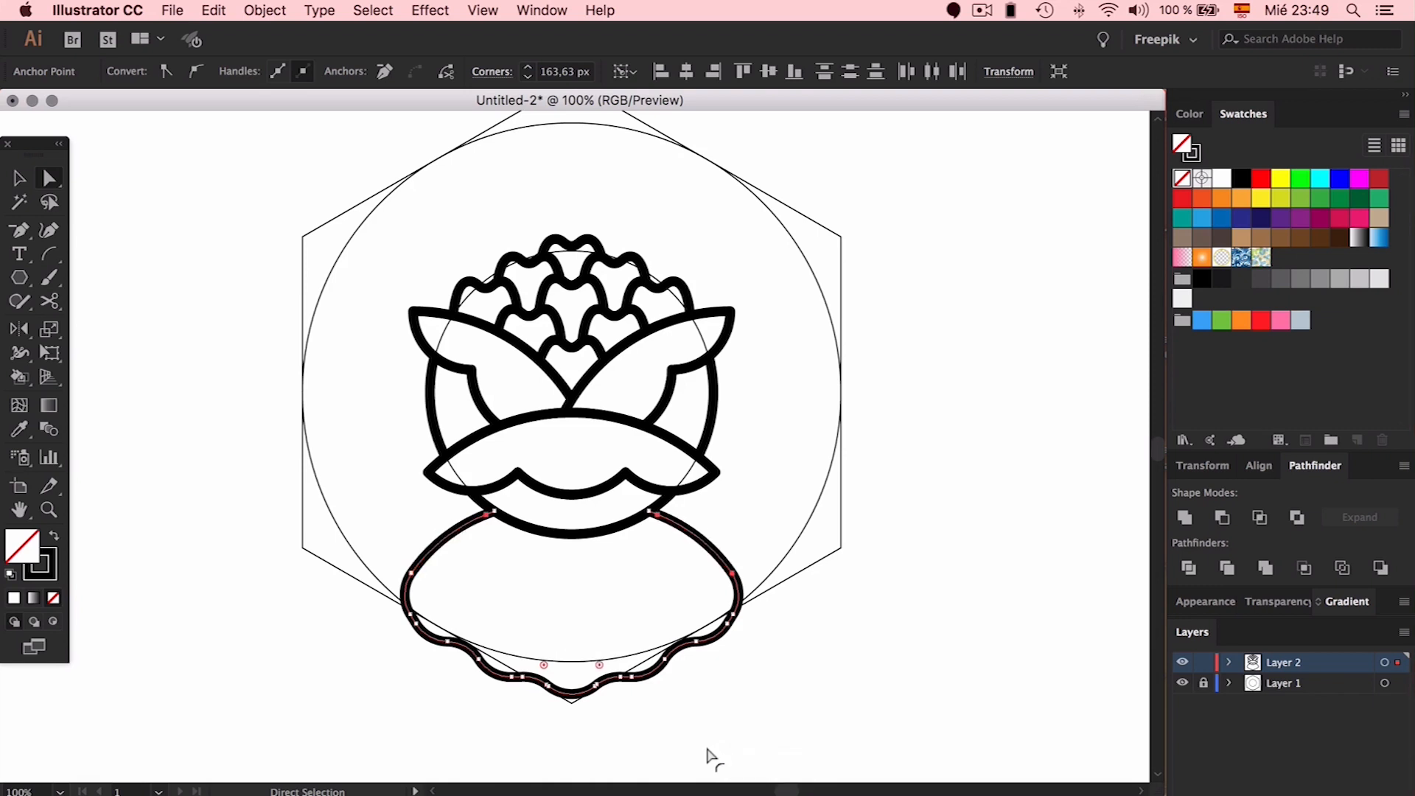
pyautogui.click(850, 640)
pyautogui.click(448, 644)
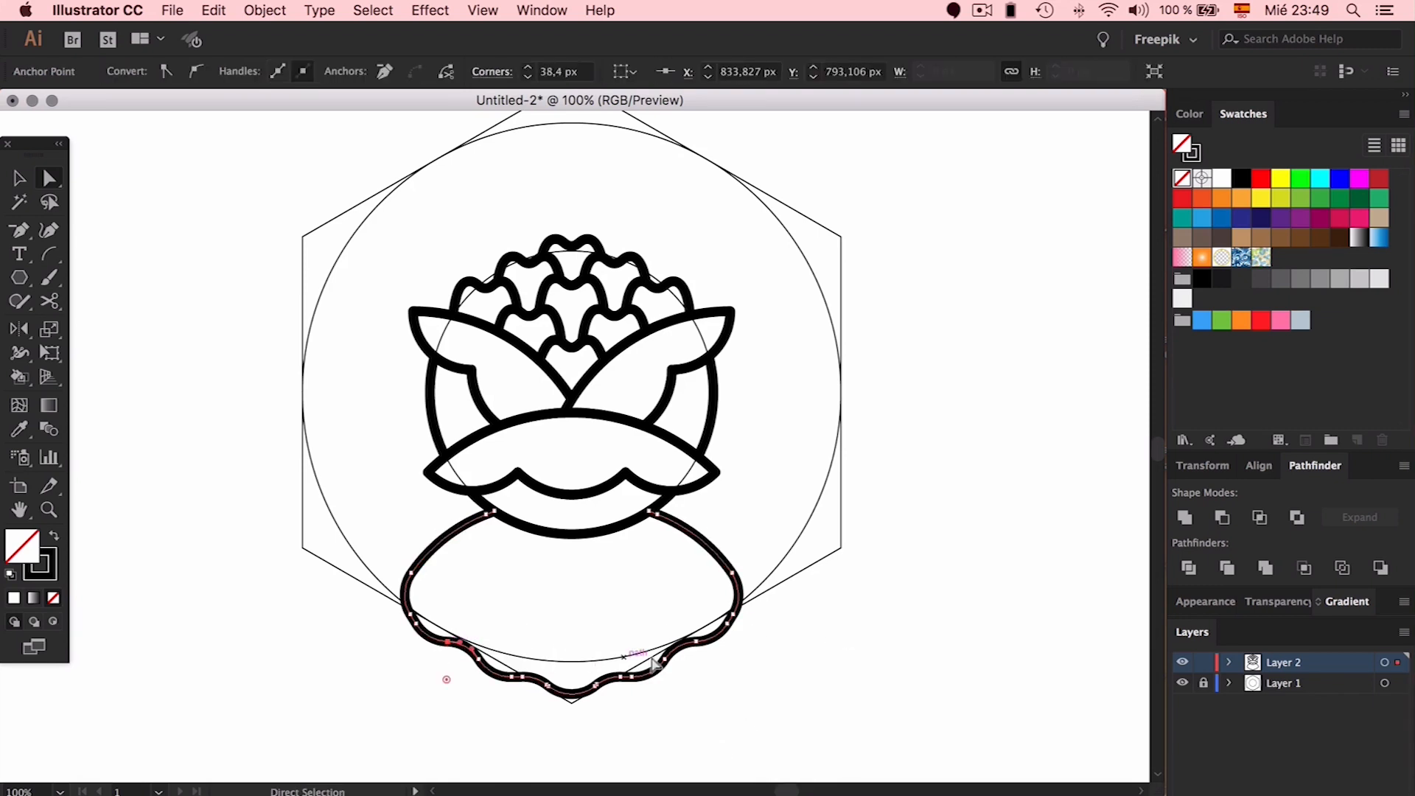
pyautogui.keyDown('shift'); pyautogui.click(726, 624); pyautogui.keyUp('shift')
pyautogui.moveTo(694, 603); pyautogui.dragTo(626, 510)
pyautogui.click(852, 573)
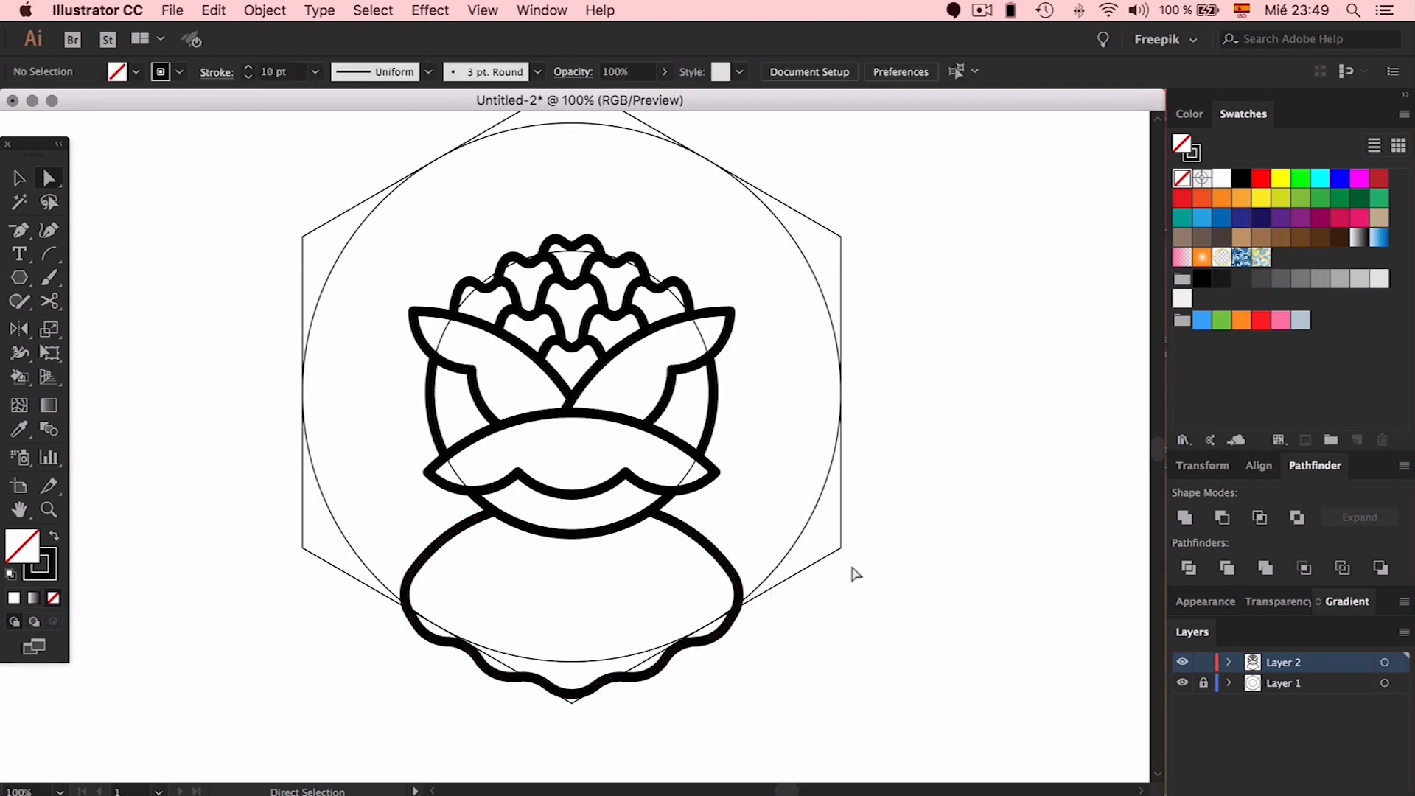
# Undo the trial spiked-corner edits, returning the base to its symmetric shape
pyautogui.press('super+z')
pyautogui.press('super+z')
pyautogui.press('super+z')
pyautogui.press('super+z')
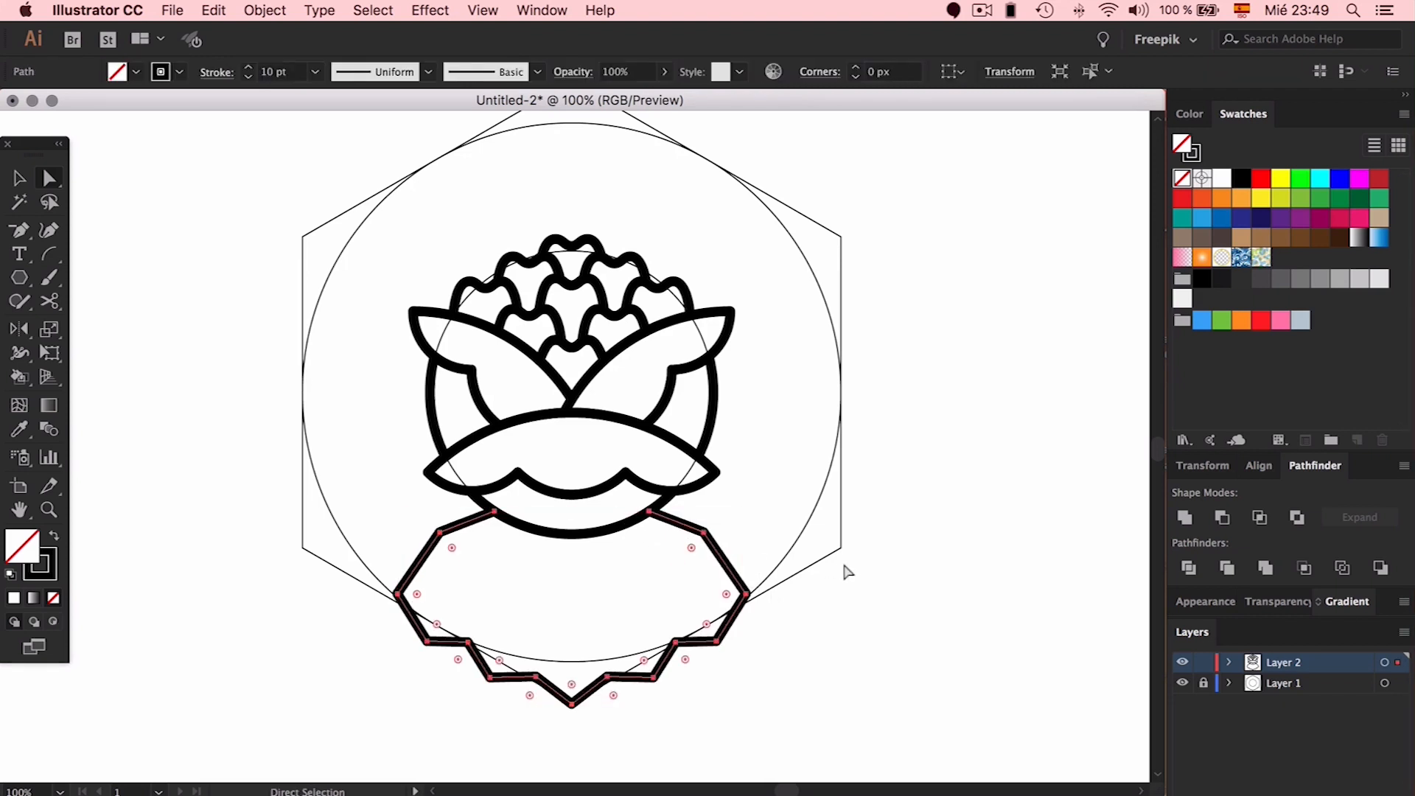
pyautogui.press('super+shift+z')
pyautogui.press('super+shift+z')
pyautogui.press('super+shift+z')
pyautogui.press('super+shift+z')
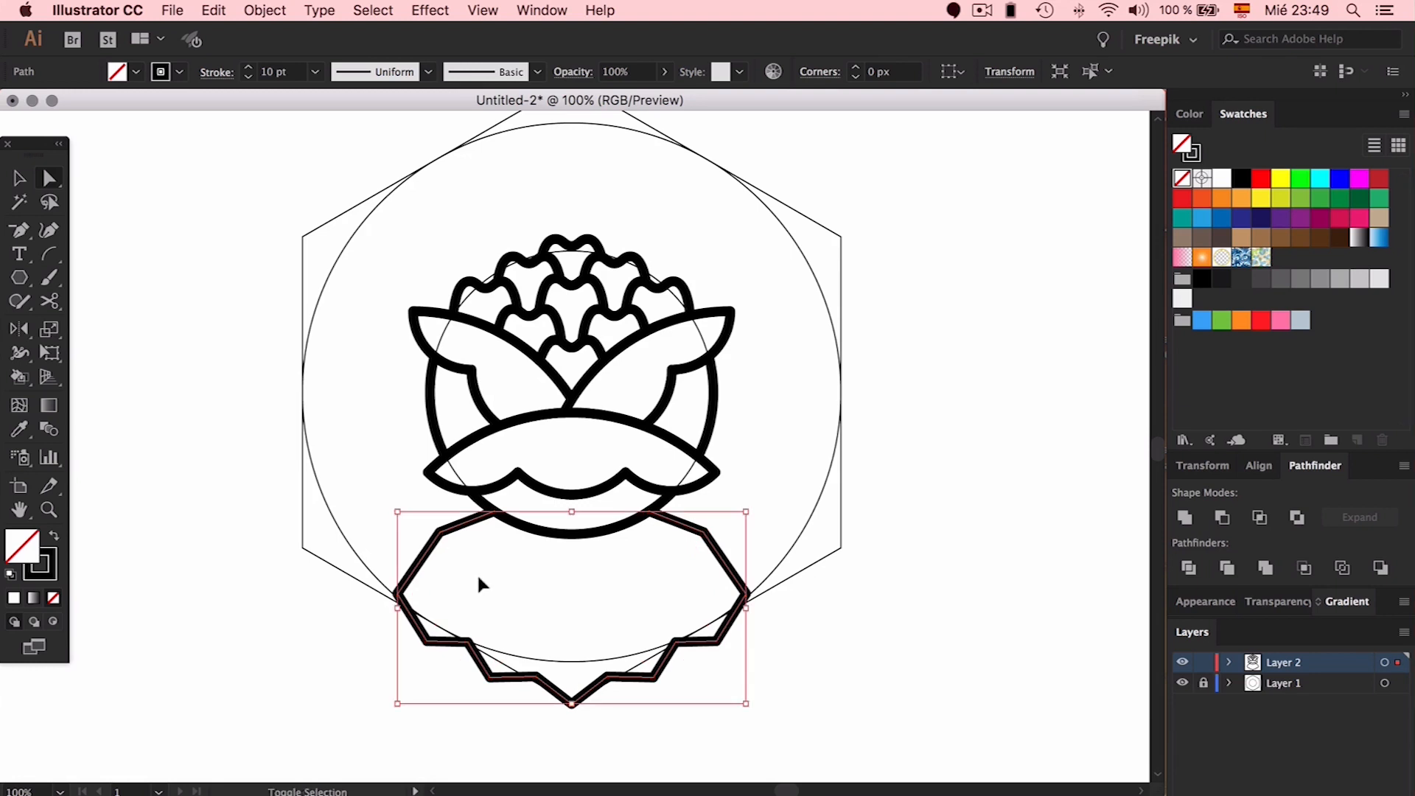
pyautogui.click(413, 574)
pyautogui.moveTo(412, 574); pyautogui.dragTo(400, 534)
pyautogui.click(470, 593)
pyautogui.click(413, 575)
pyautogui.press('super+z')
pyautogui.press('super+z')
pyautogui.press('super+z')
pyautogui.press('super+z')
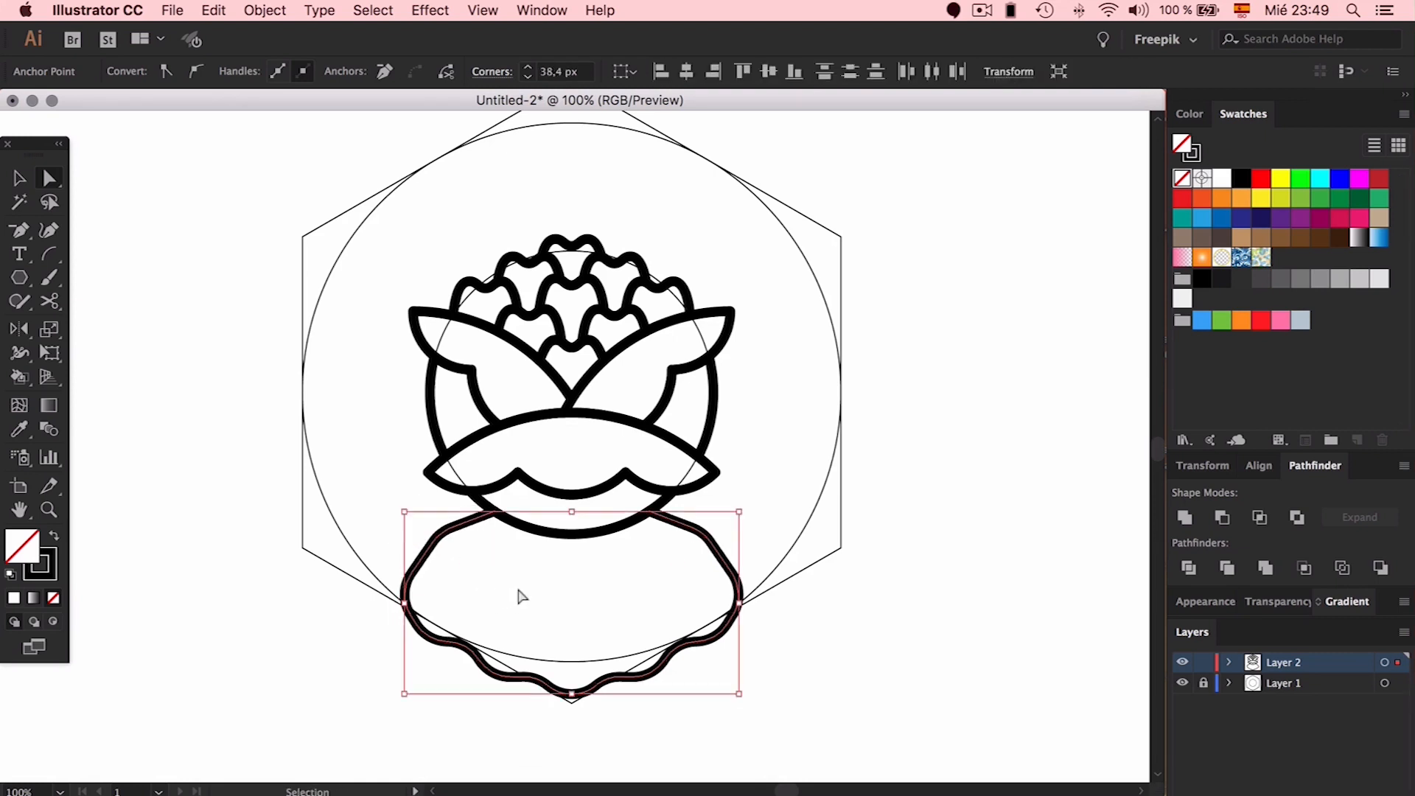
pyautogui.press('super+z')
# Round every corner of the zigzag base to about 39 px
pyautogui.click(426, 595)
pyautogui.click(410, 602)
pyautogui.click(426, 641)
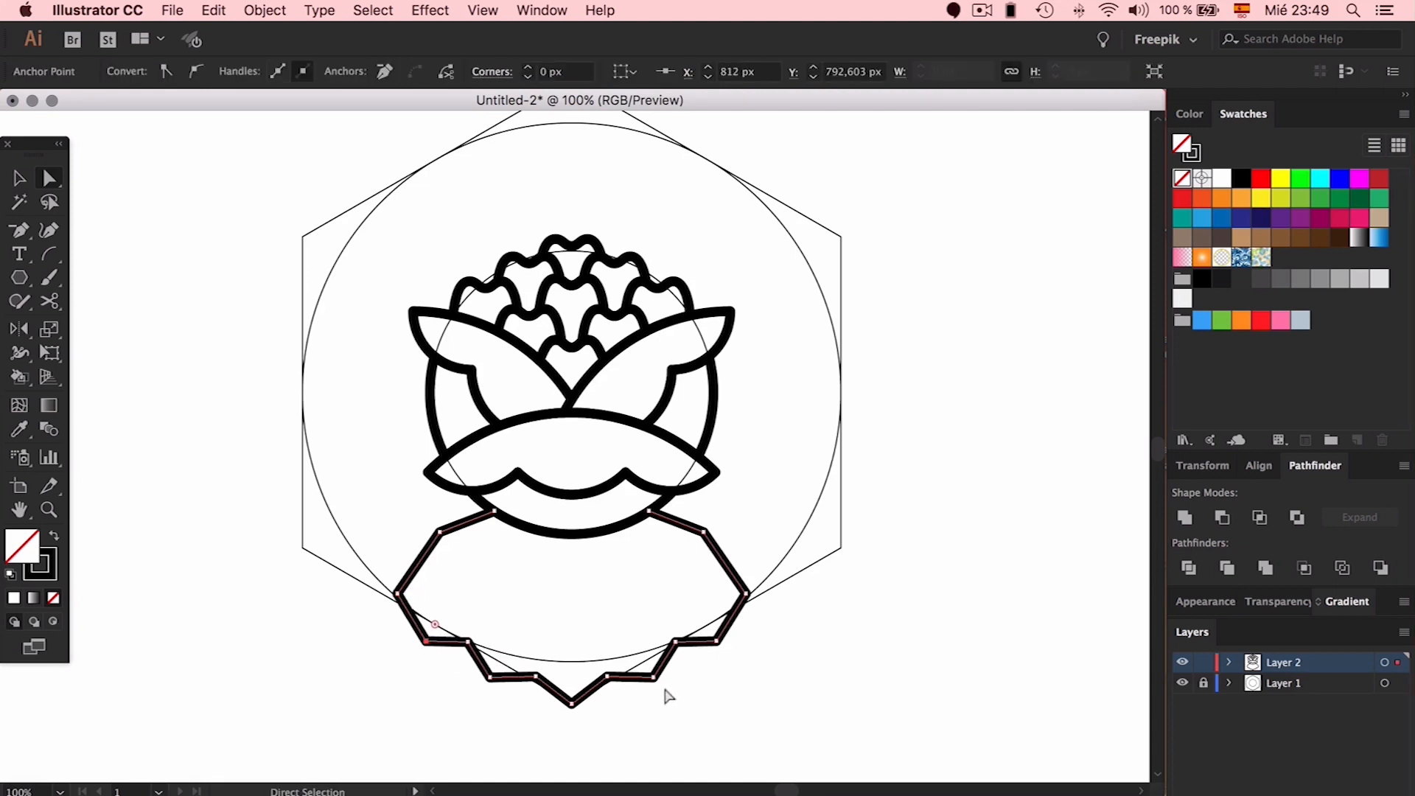
pyautogui.click(718, 641)
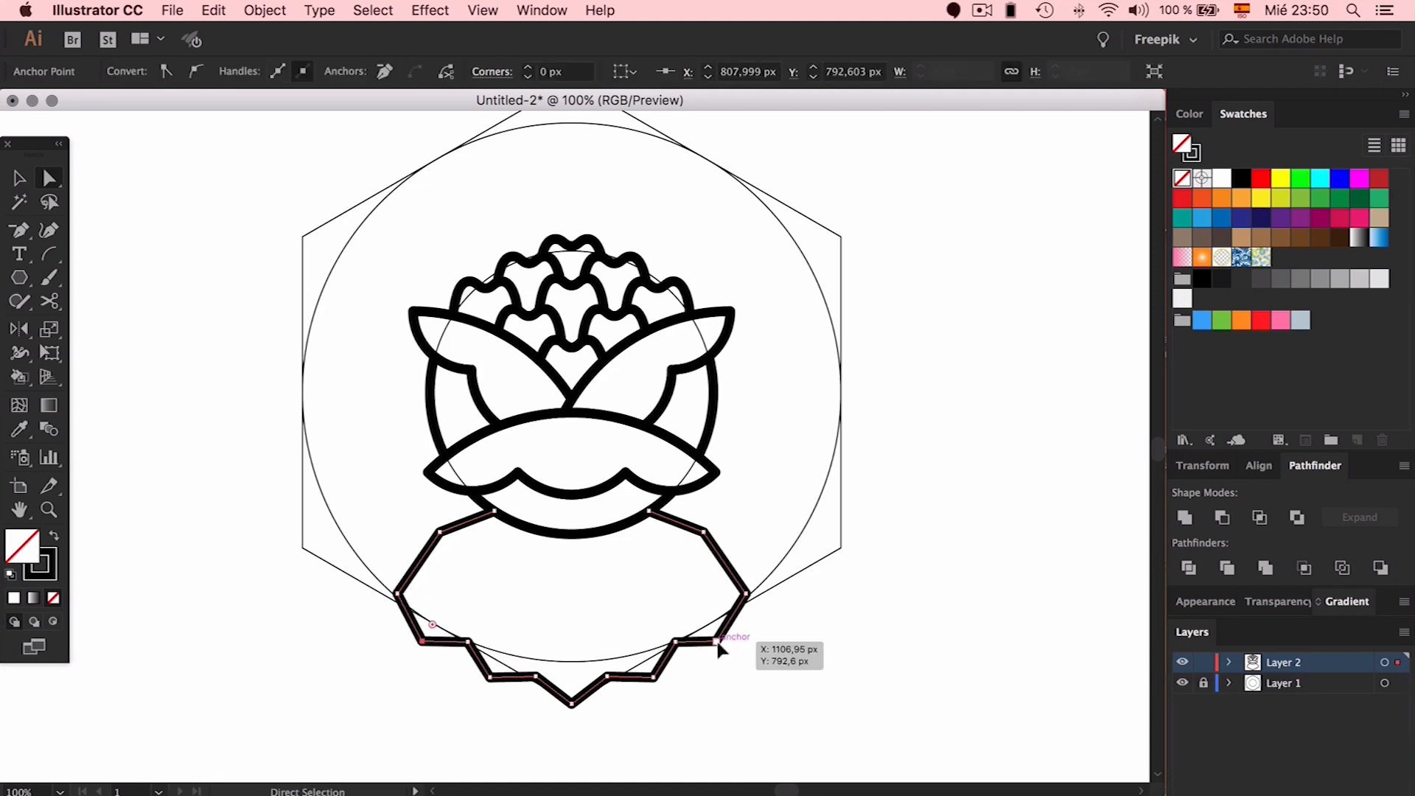
pyautogui.click(774, 637)
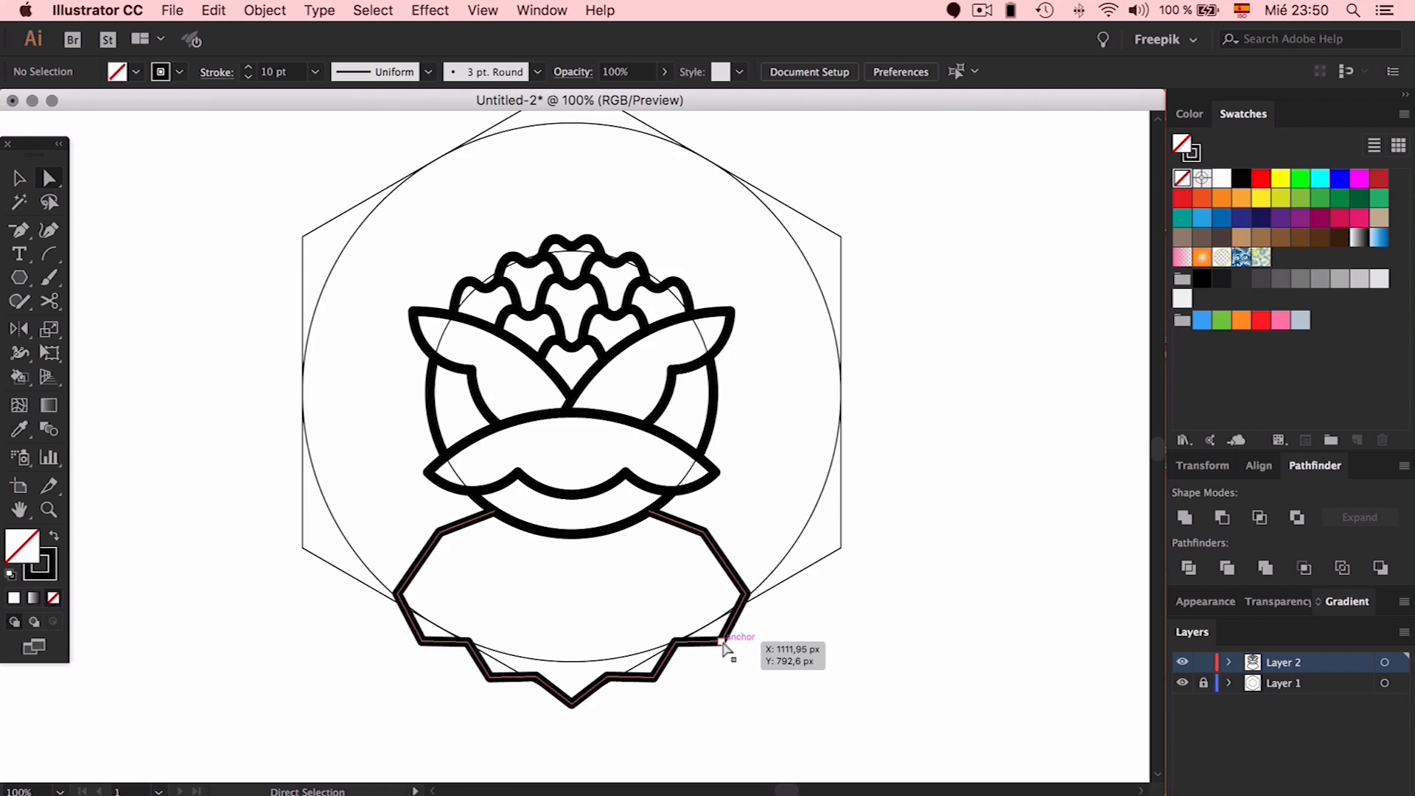
pyautogui.click(465, 641)
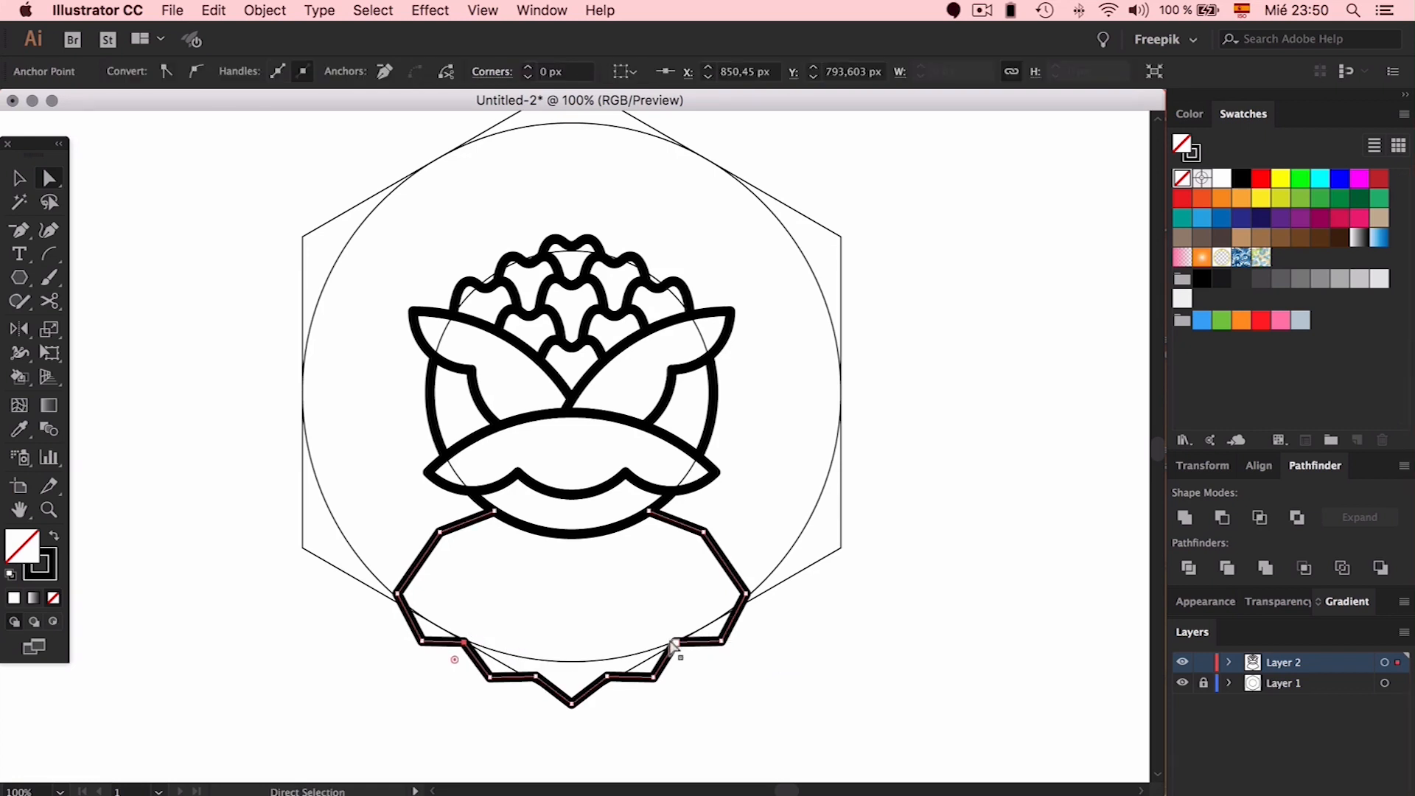
pyautogui.click(783, 606)
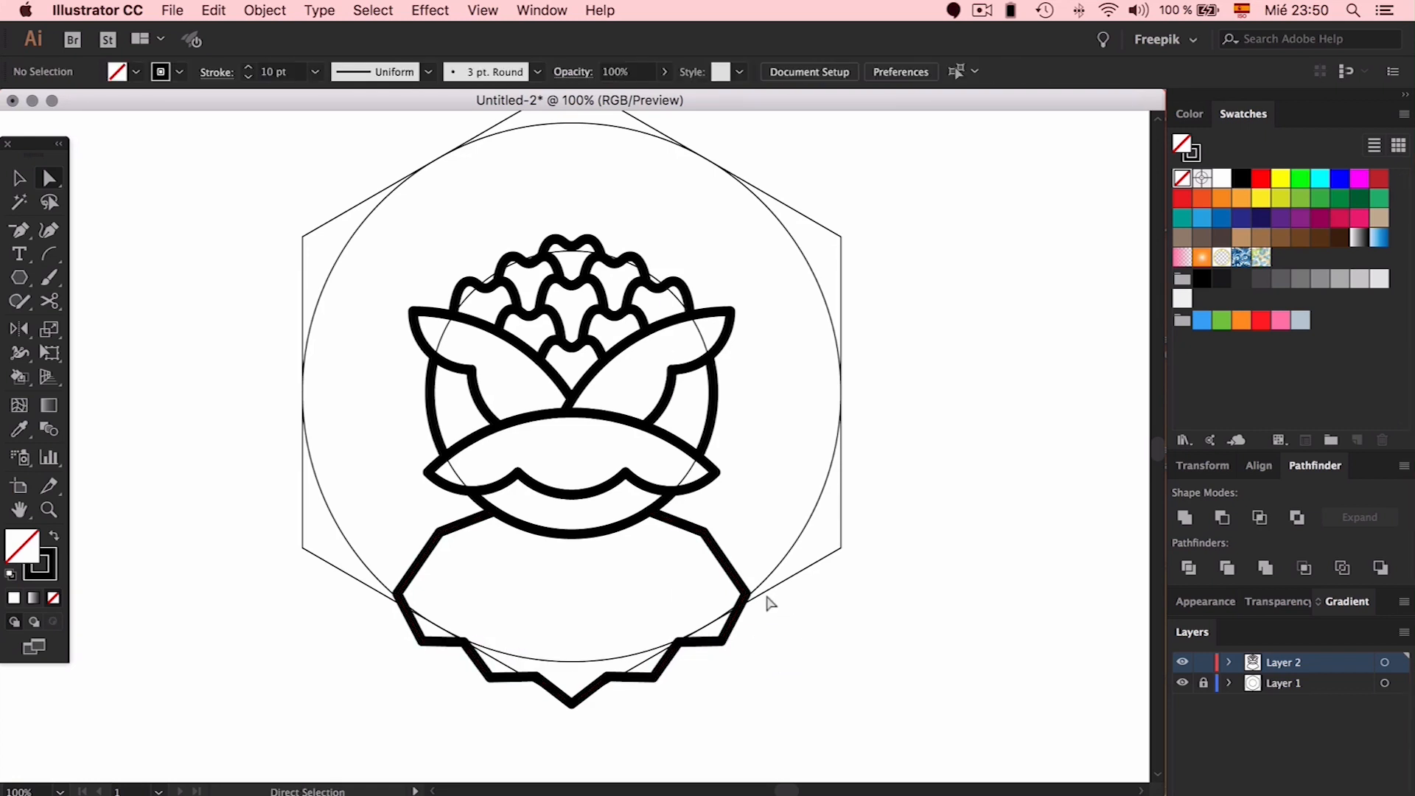
pyautogui.click(732, 588)
pyautogui.moveTo(712, 626); pyautogui.dragTo(739, 517)
pyautogui.click(726, 544)
# Widen the base's two upper shoulder corners to a 144,28 px radius
pyautogui.click(710, 542)
pyautogui.keyDown('shift'); pyautogui.click(442, 536); pyautogui.keyUp('shift')
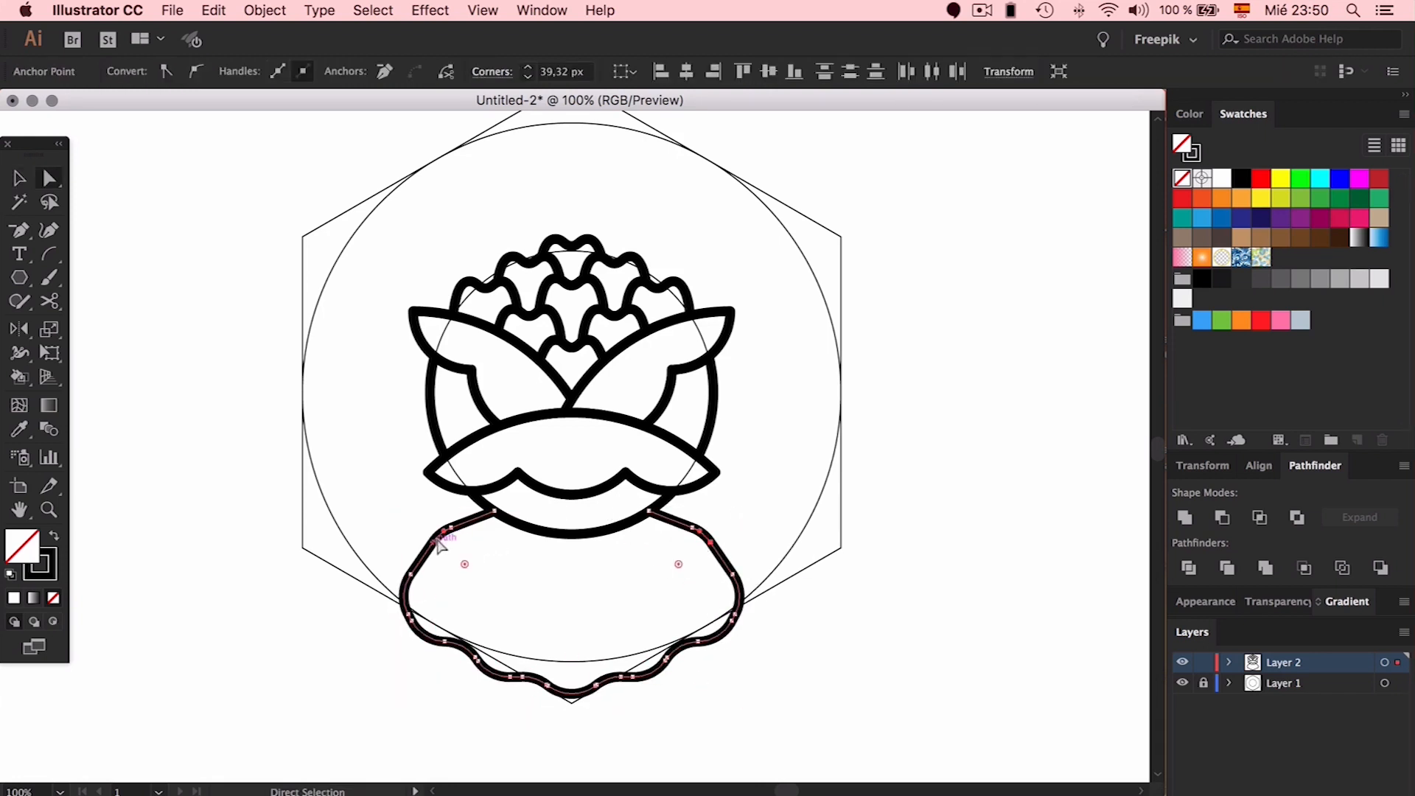
pyautogui.moveTo(465, 565); pyautogui.dragTo(526, 633)
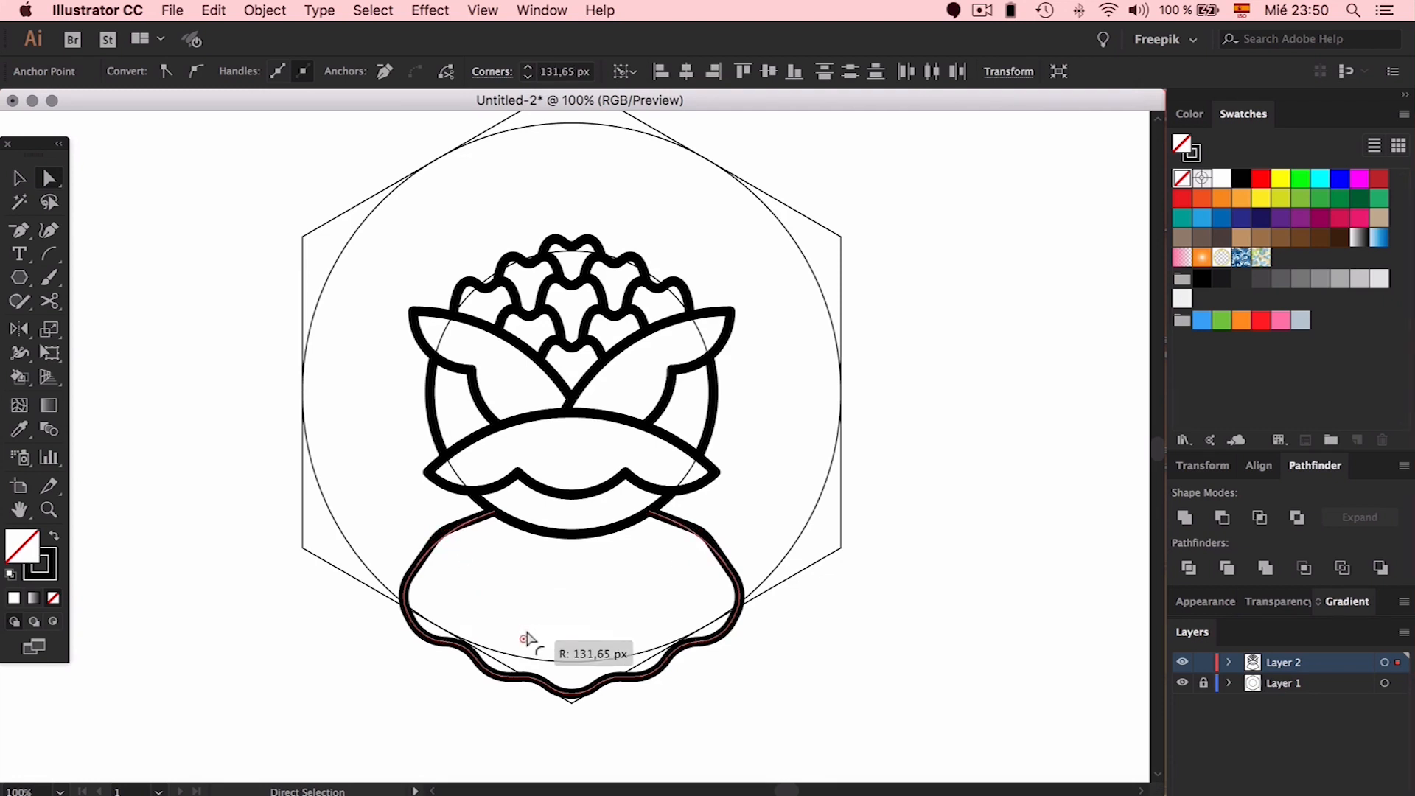
pyautogui.click(407, 589)
pyautogui.keyDown('shift'); pyautogui.click(736, 579); pyautogui.keyUp('shift')
pyautogui.moveTo(701, 597); pyautogui.dragTo(469, 533)
pyautogui.click(708, 542)
pyautogui.keyDown('shift'); pyautogui.click(475, 520); pyautogui.keyUp('shift')
pyautogui.moveTo(525, 640); pyautogui.dragTo(594, 725)
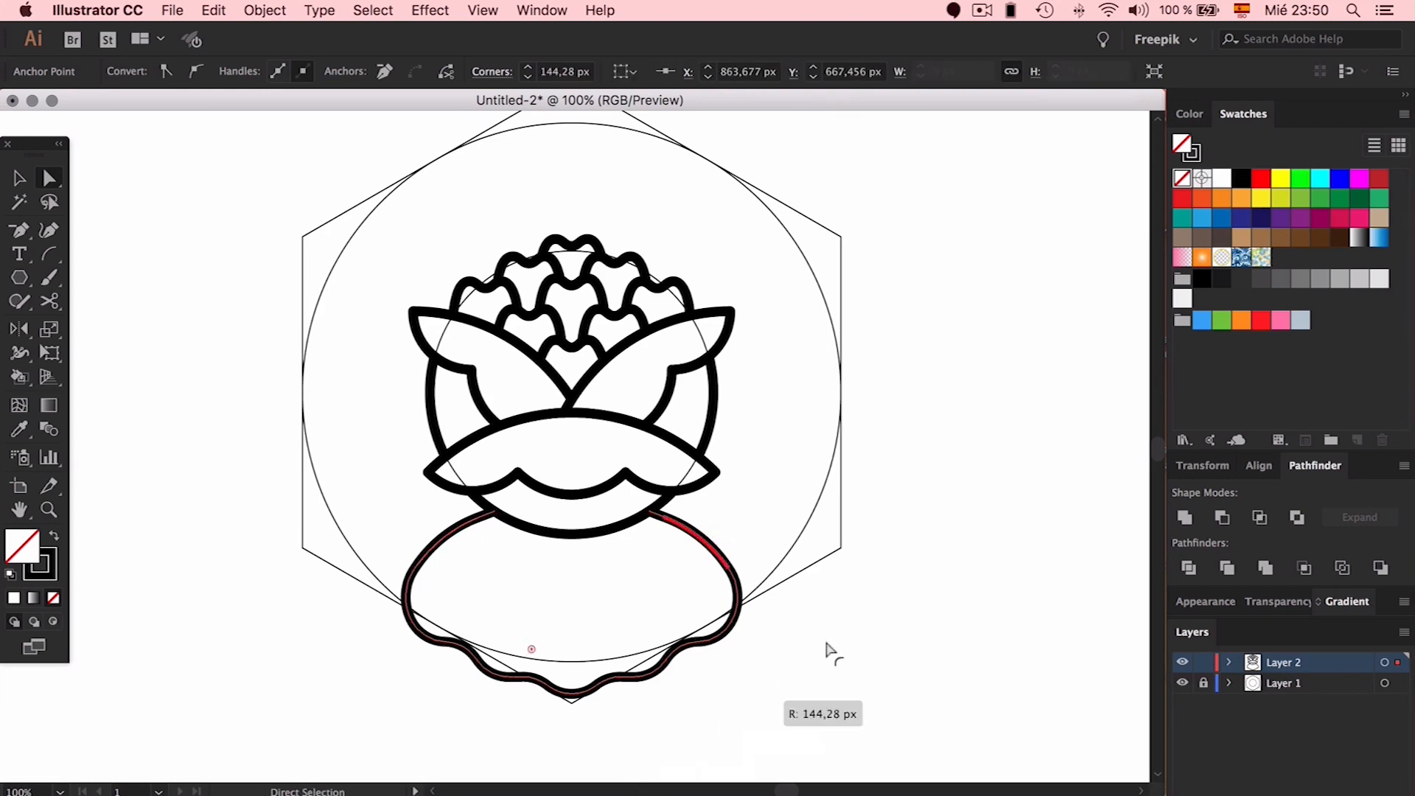
pyautogui.click(912, 613)
pyautogui.scroll(3, 911, 613)
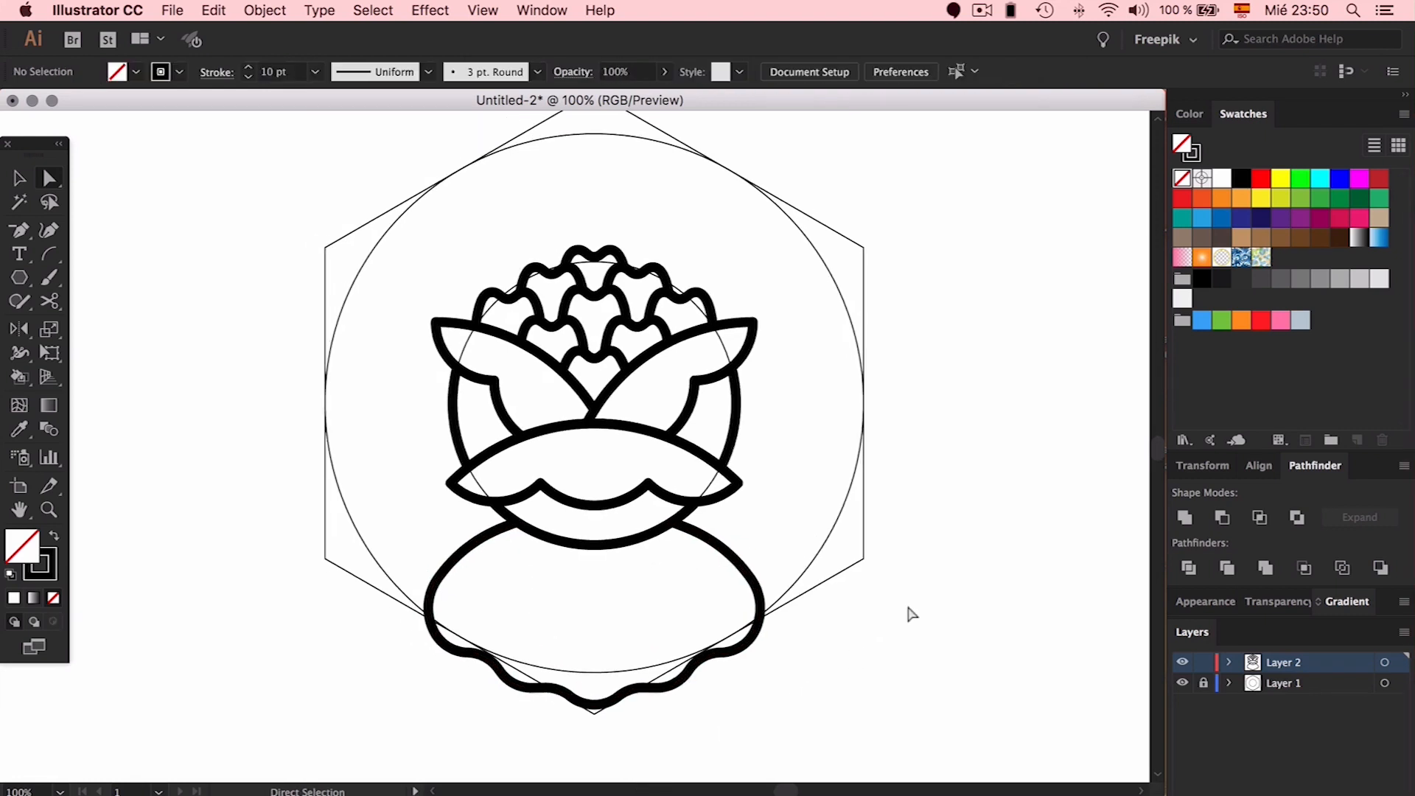
# Select the wavy base path, abandoning an attempted mirror
pyautogui.press('v')
pyautogui.click(750, 591)
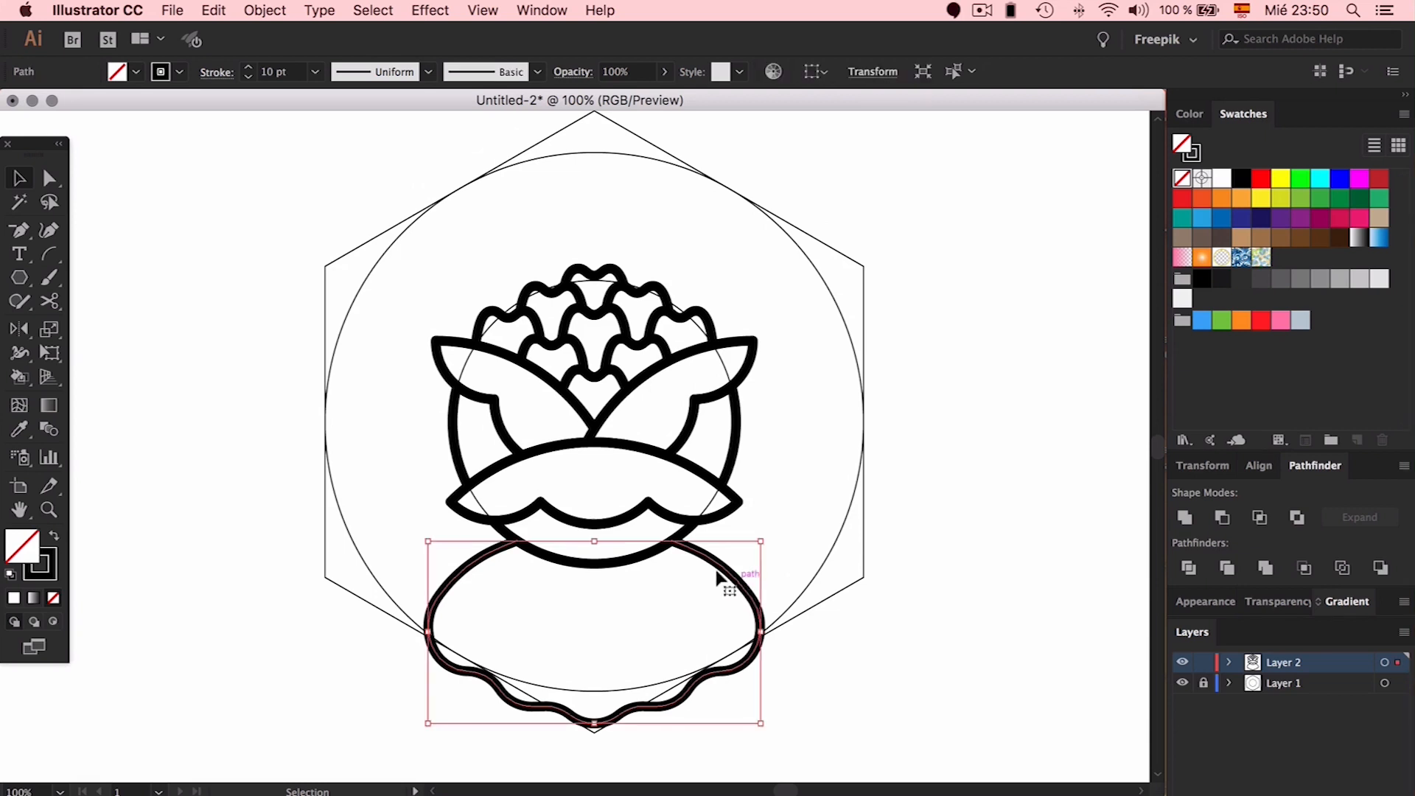
pyautogui.press('o')
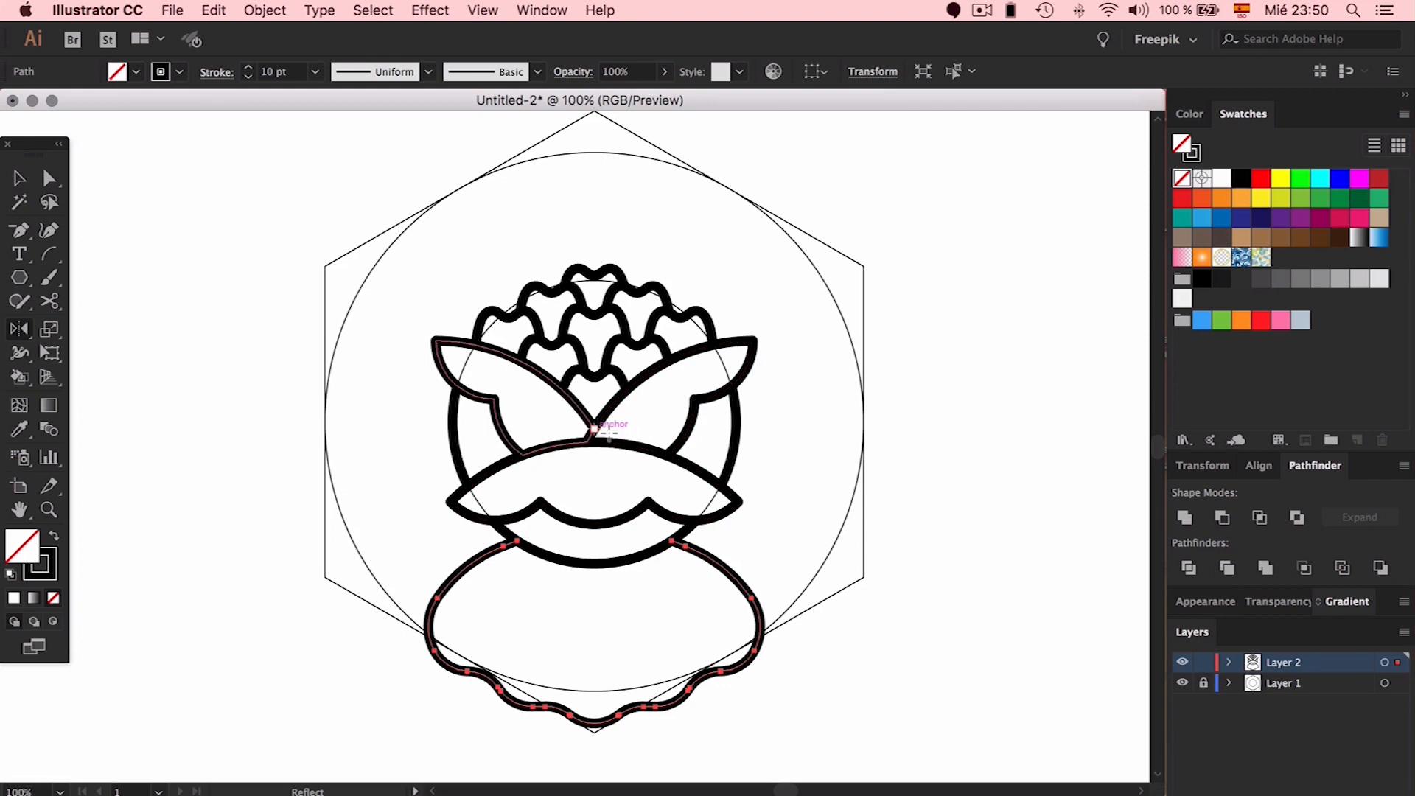
pyautogui.press('super+z')
pyautogui.press('v')
pyautogui.click(687, 583)
pyautogui.click(706, 557)
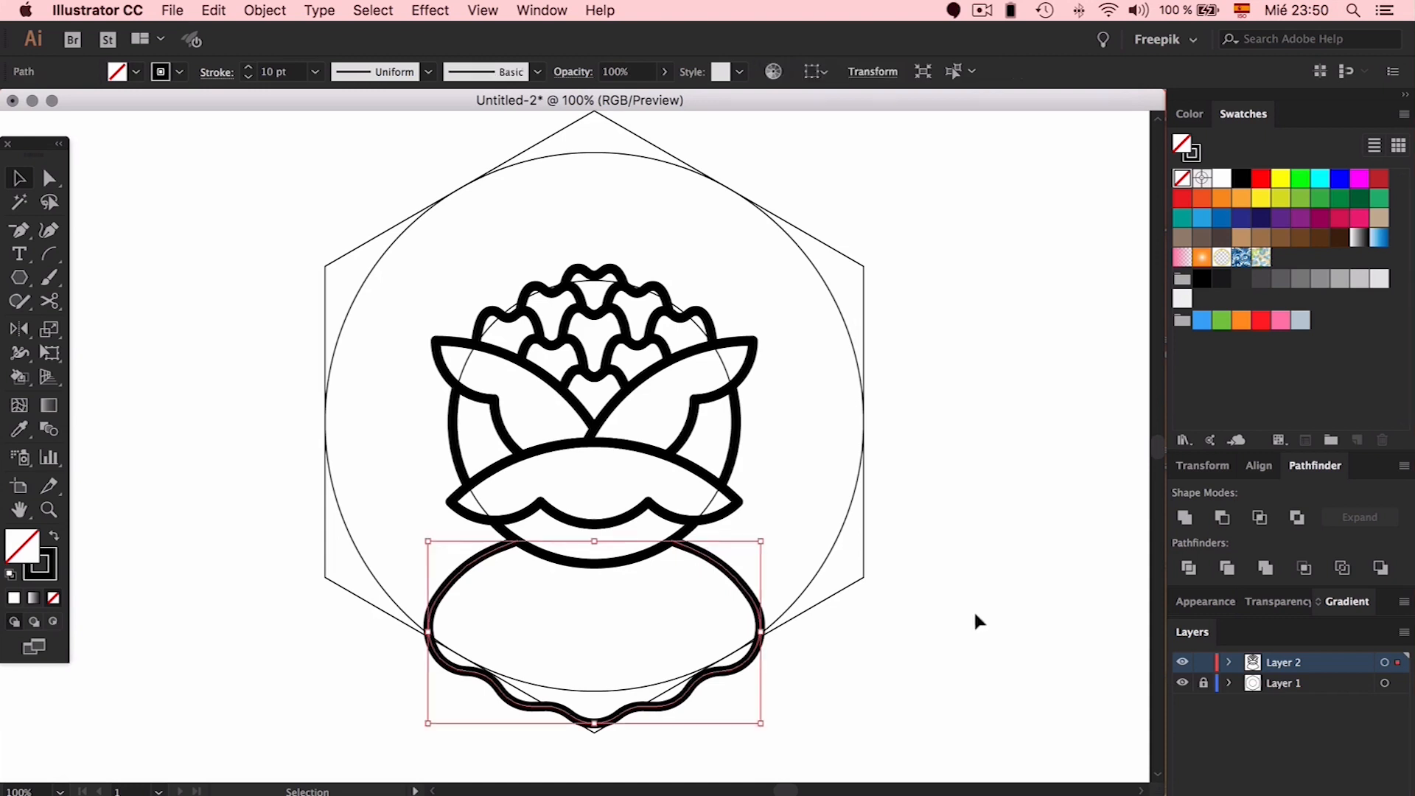
# Cut the wavy base onto a new Layer 3, then show and lock Layer 2
pyautogui.press('Delete')
pyautogui.press('a')
pyautogui.click(1183, 663)
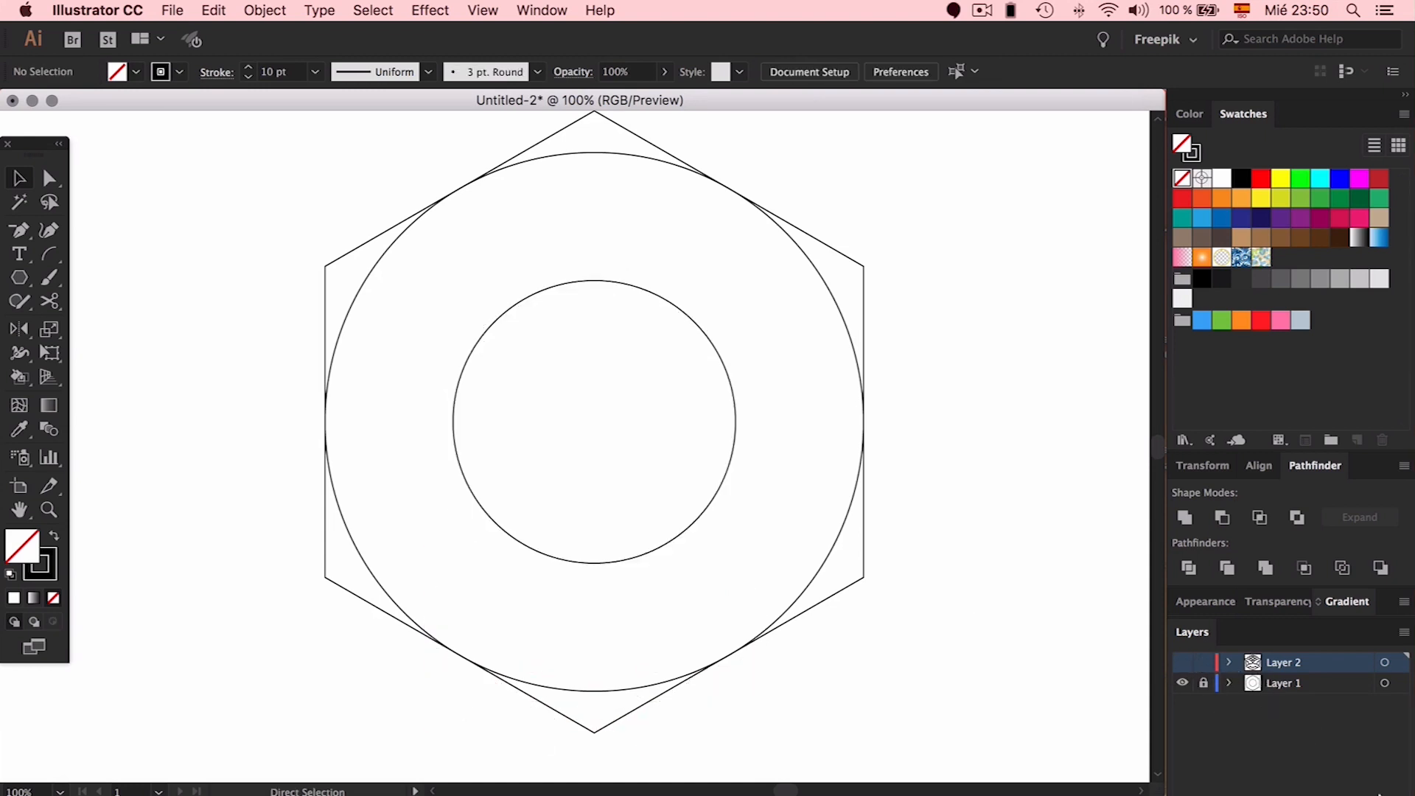
pyautogui.press('super+l')
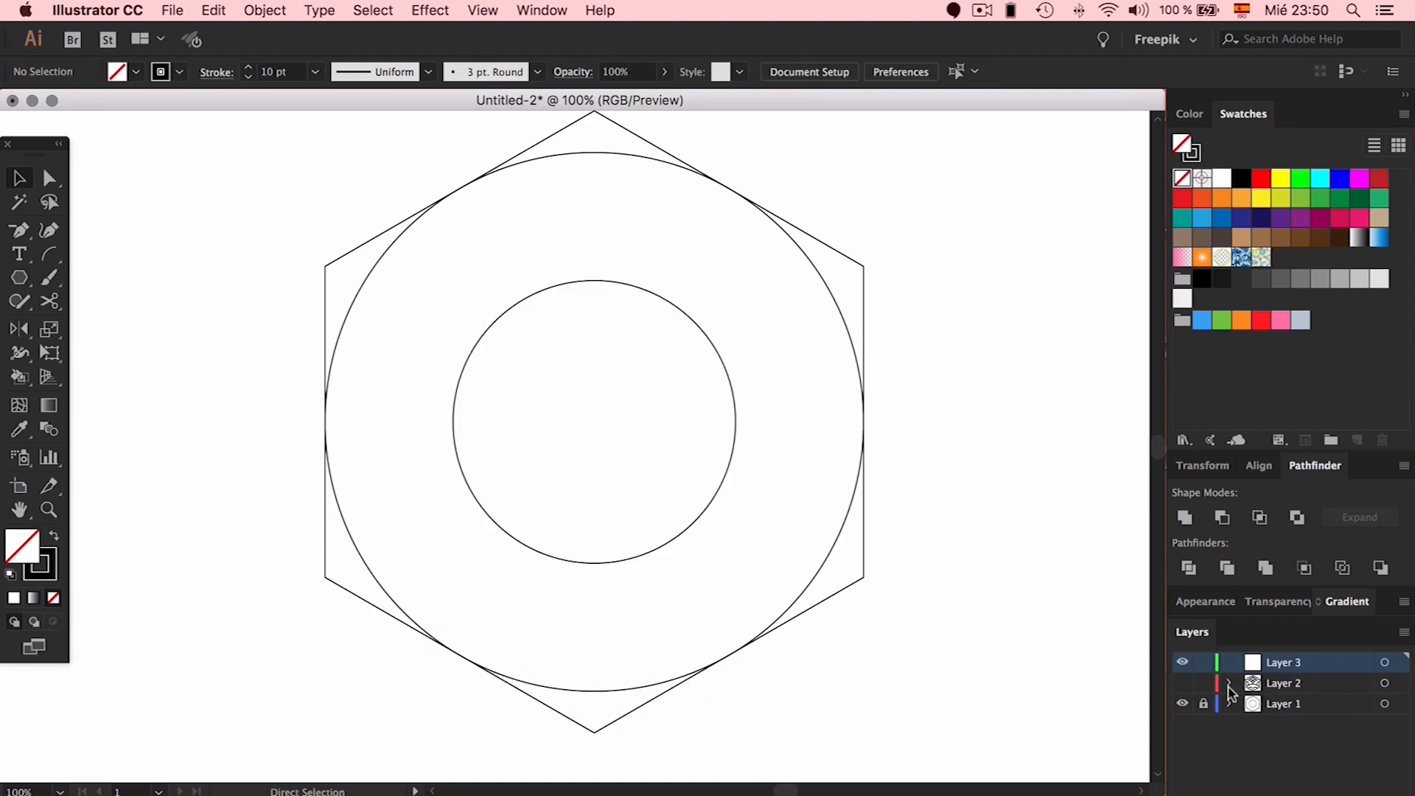
pyautogui.press('super+f')
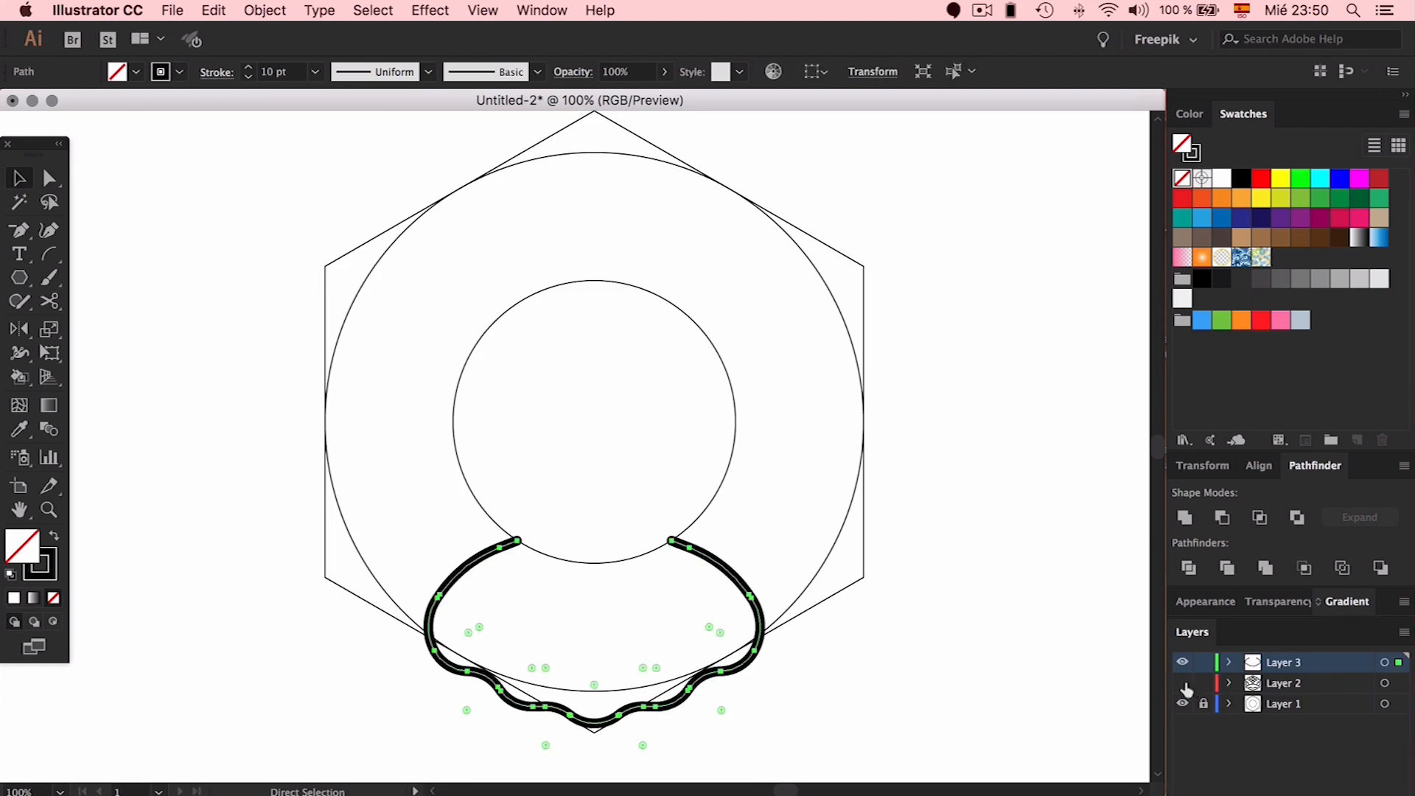
pyautogui.click(1183, 683)
pyautogui.click(1203, 683)
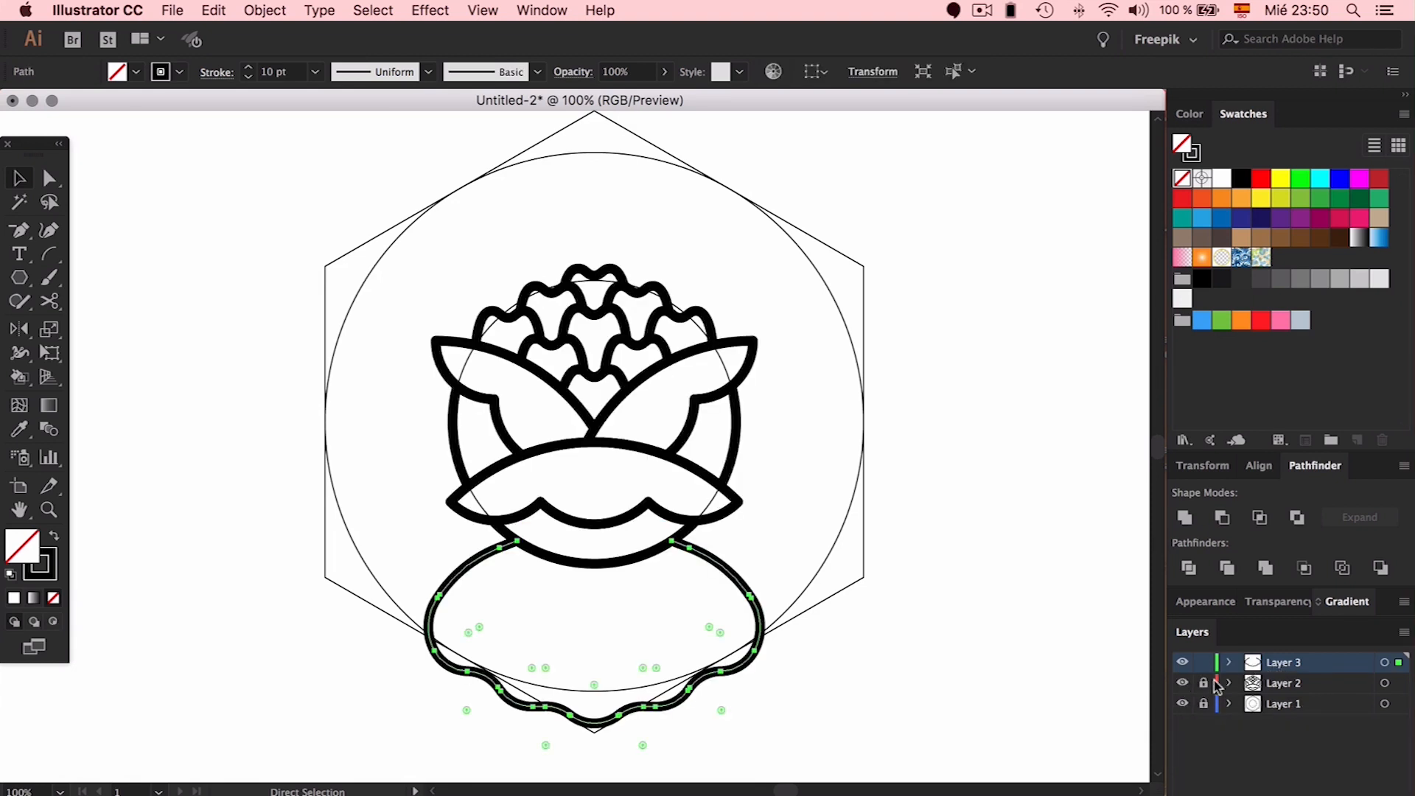
# Turn the bloom's outlines red, including the bottom arc
pyautogui.press('v')
pyautogui.click(684, 419)
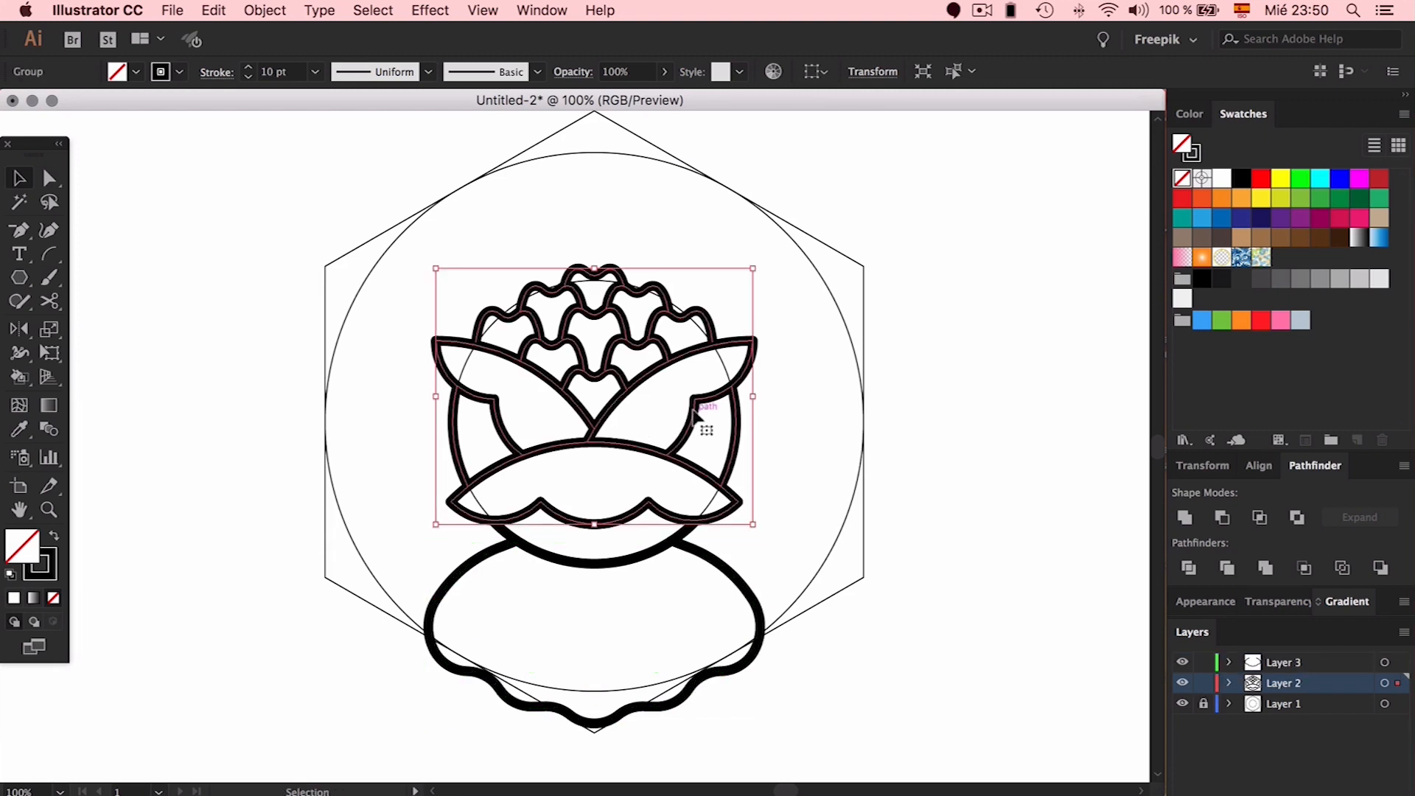
pyautogui.click(27, 576)
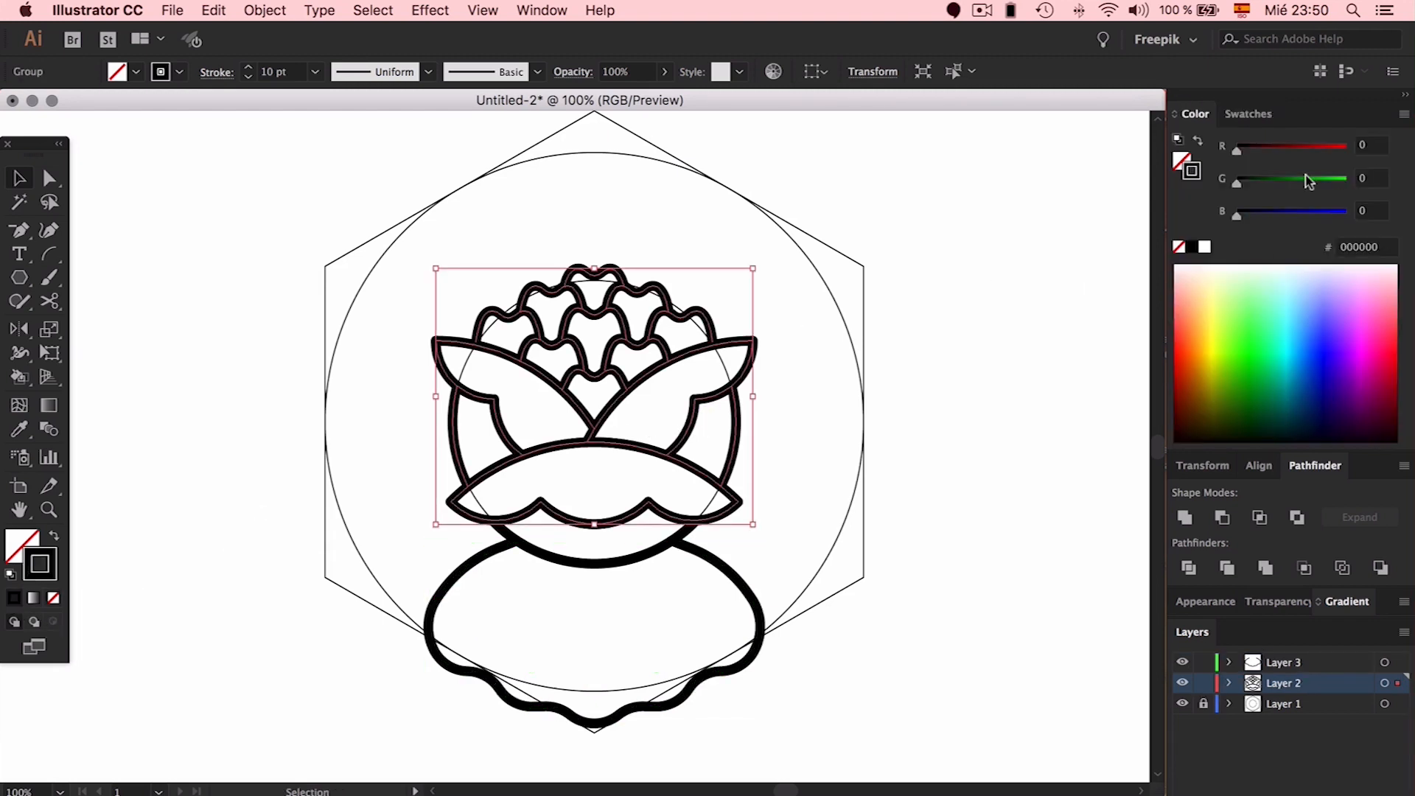
pyautogui.click(1255, 118)
pyautogui.click(1260, 178)
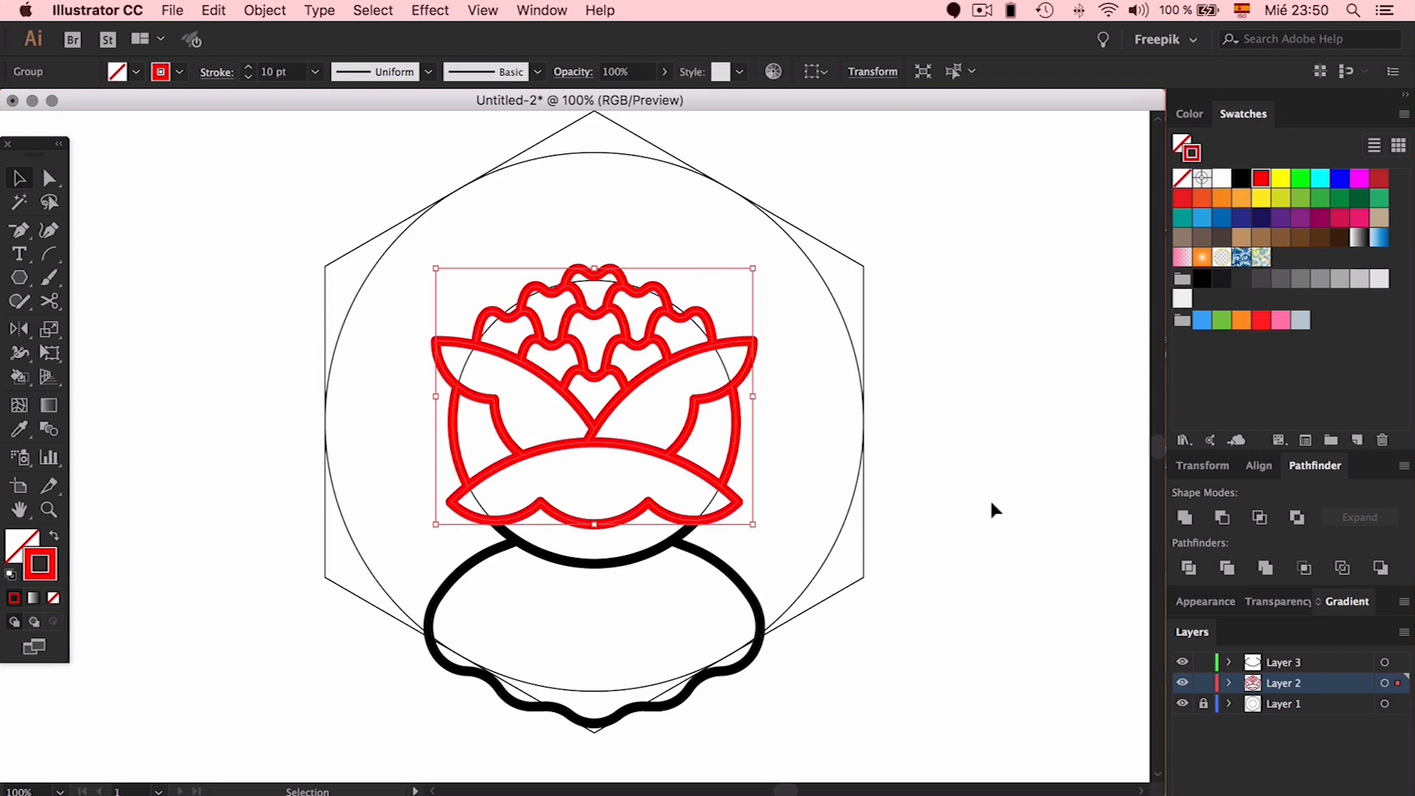
pyautogui.press('i')
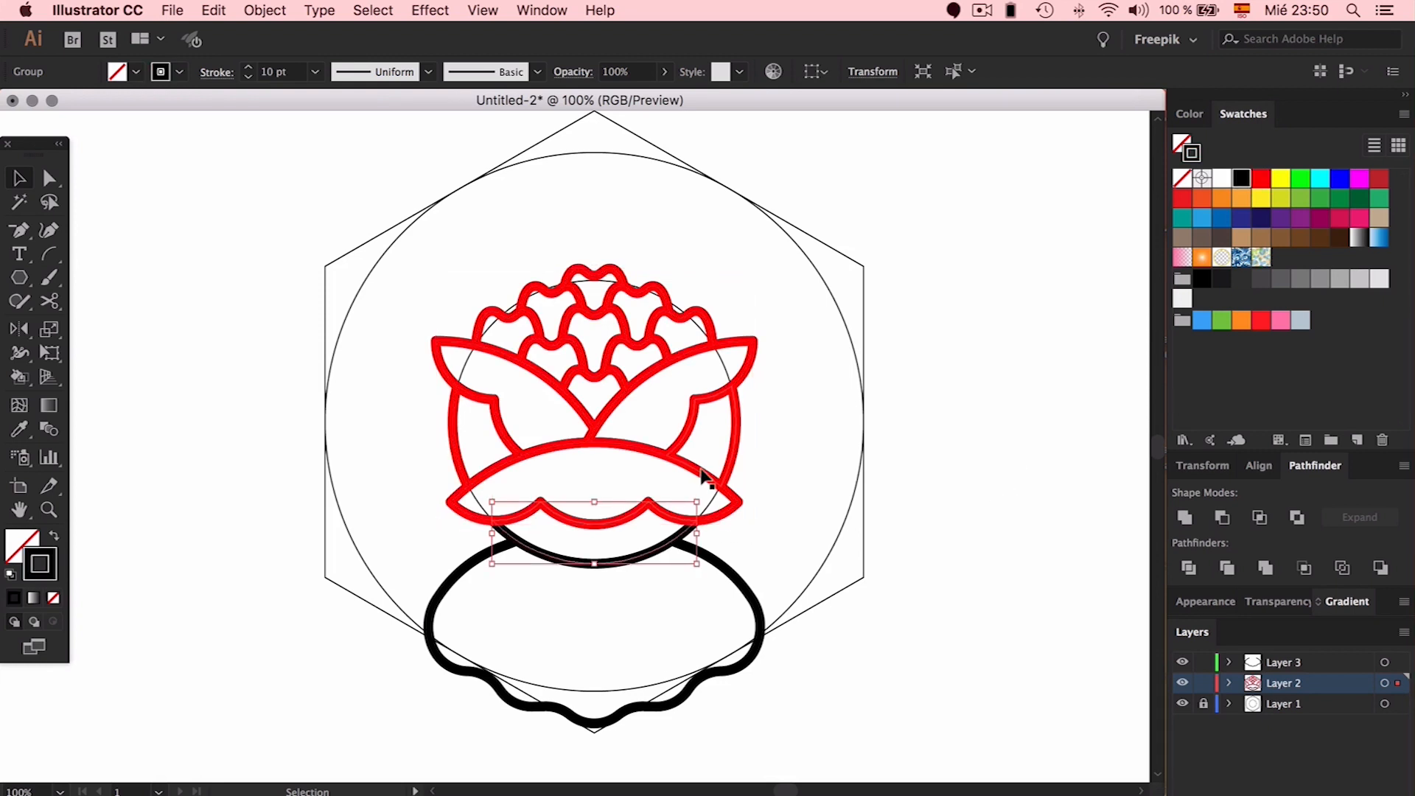
pyautogui.click(704, 467)
# Lock Layer 2, make Layer 3 active and select the black wavy bottom petal
pyautogui.press('v')
pyautogui.click(688, 473)
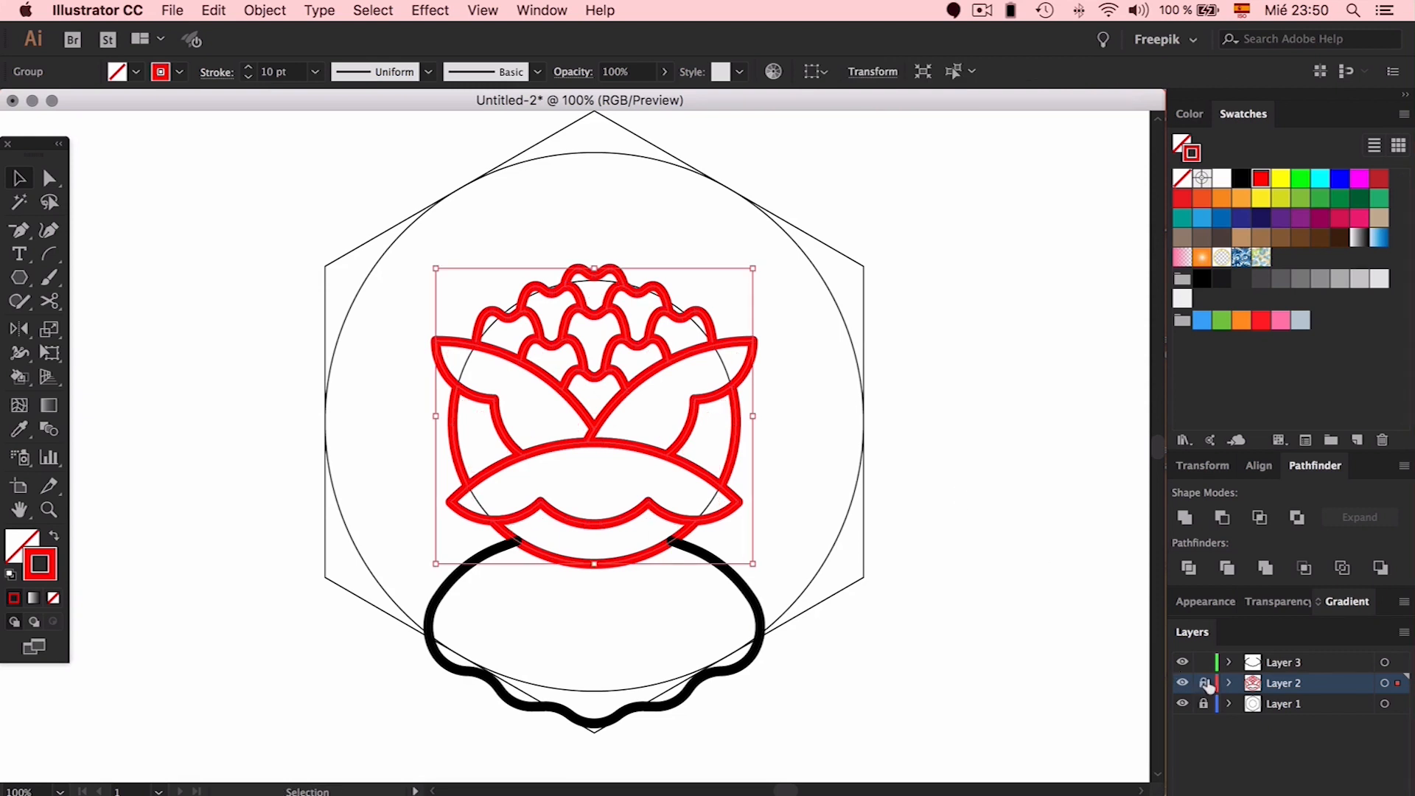
pyautogui.click(1203, 683)
pyautogui.click(1289, 664)
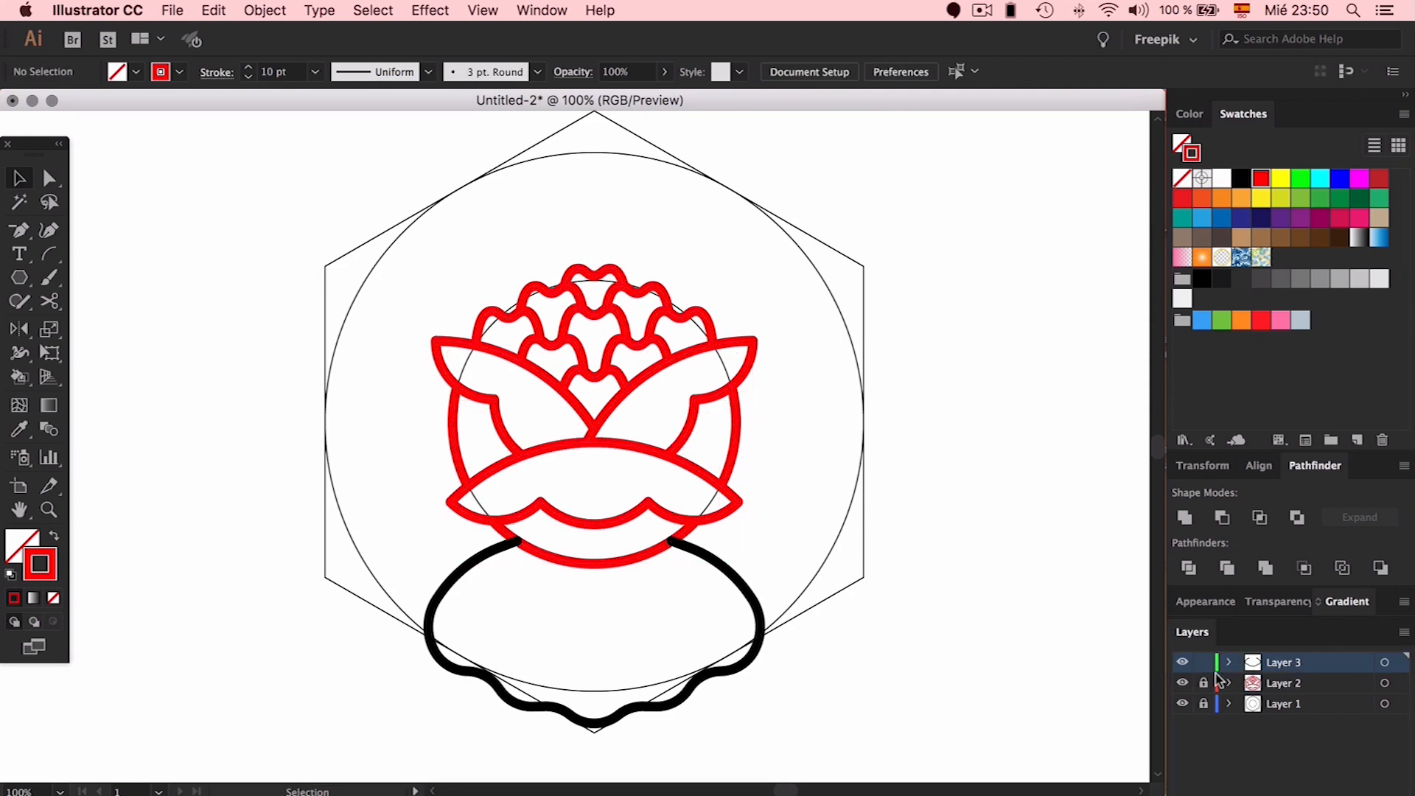
pyautogui.click(641, 708)
# Reflect copies of the wavy petal to the top and upper left, then mirror the left half right
pyautogui.press('o')
pyautogui.moveTo(593, 632)
pyautogui.mouseDown()
pyautogui.moveTo(595, 424)
pyautogui.moveTo(568, 560)
pyautogui.moveTo(591, 638)
pyautogui.moveTo(597, 426)
pyautogui.moveTo(604, 620)
pyautogui.mouseUp()
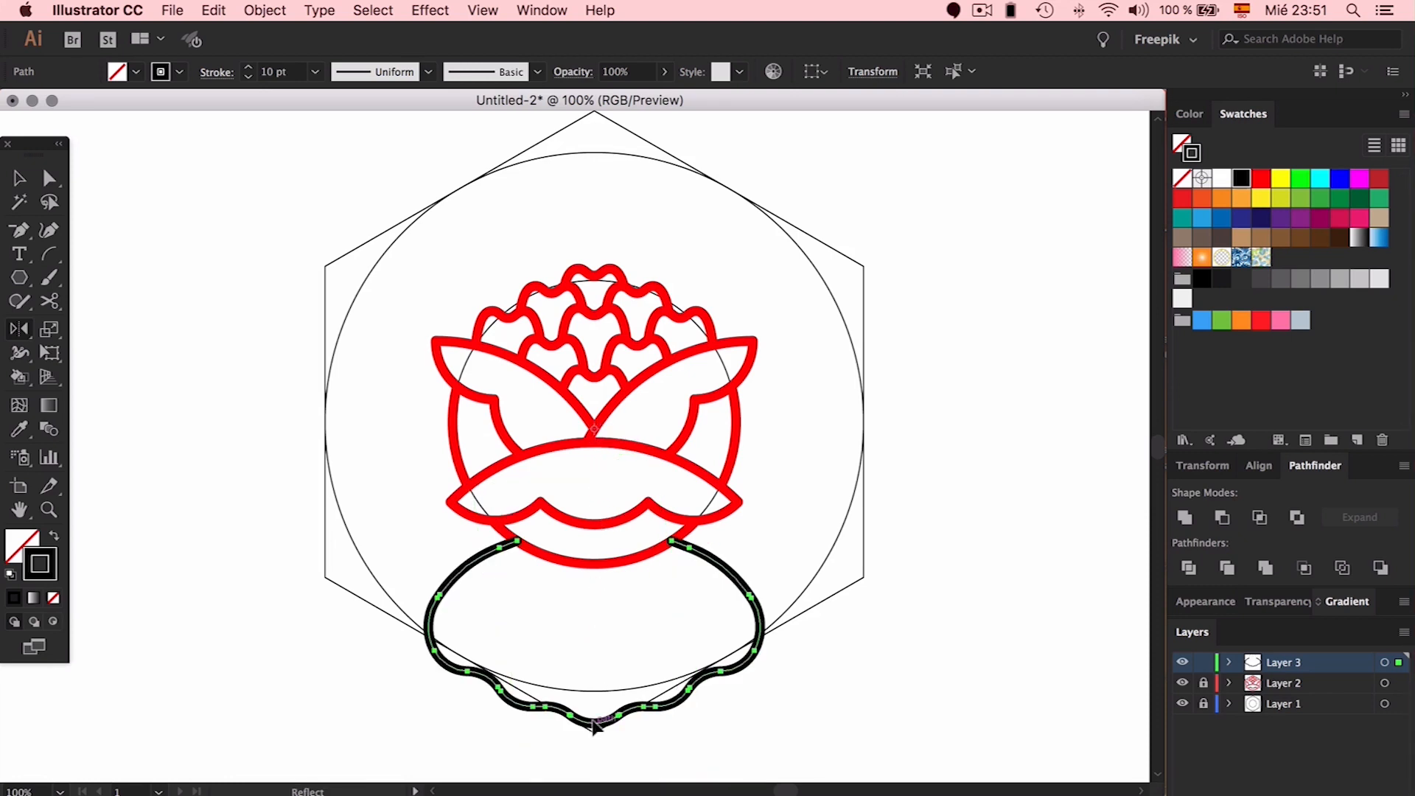
pyautogui.moveTo(594, 725)
pyautogui.mouseDown()
pyautogui.moveTo(467, 701)
pyautogui.moveTo(338, 576)
pyautogui.moveTo(515, 291)
pyautogui.moveTo(614, 189)
pyautogui.moveTo(599, 144)
pyautogui.moveTo(322, 232)
pyautogui.mouseUp()
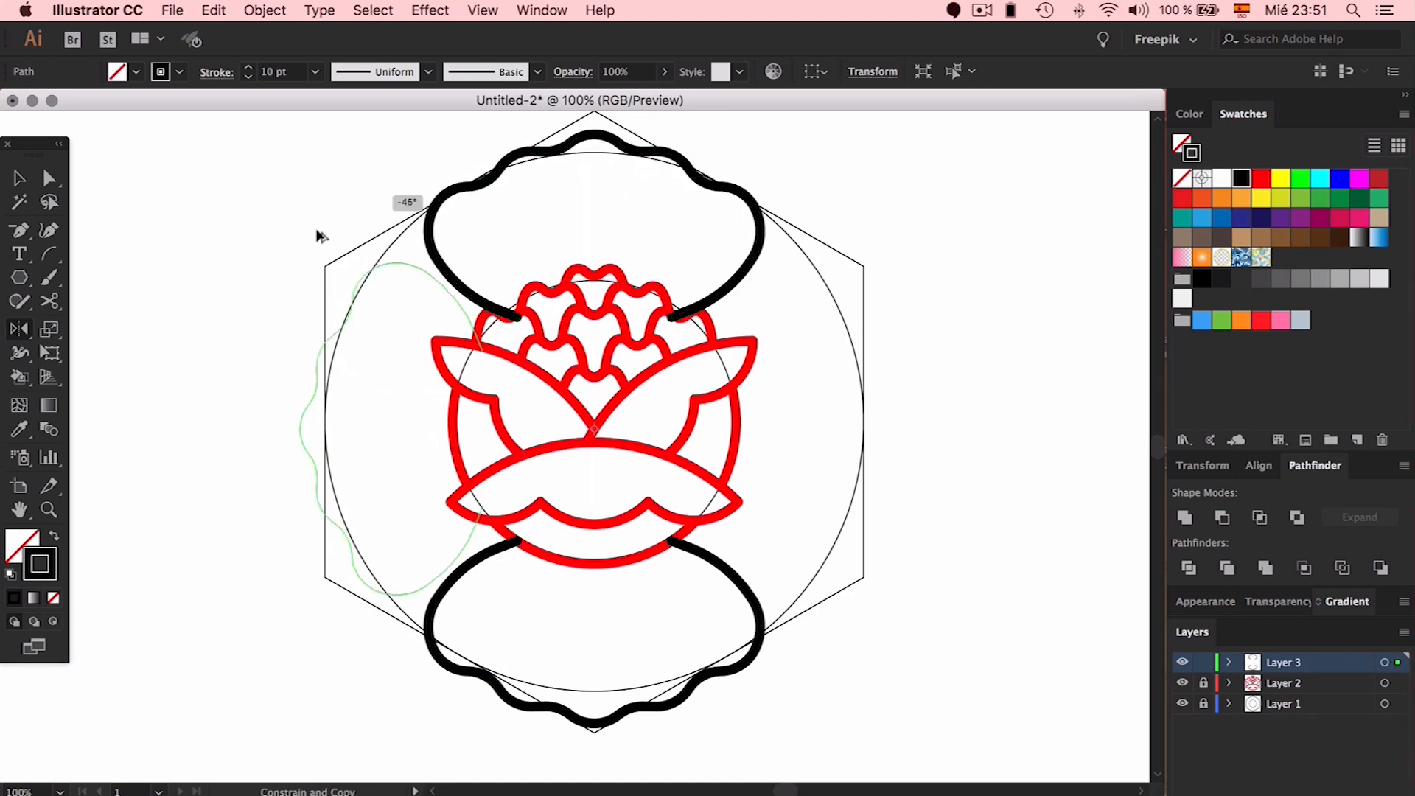
pyautogui.moveTo(312, 289); pyautogui.dragTo(325, 576)
pyautogui.press('v')
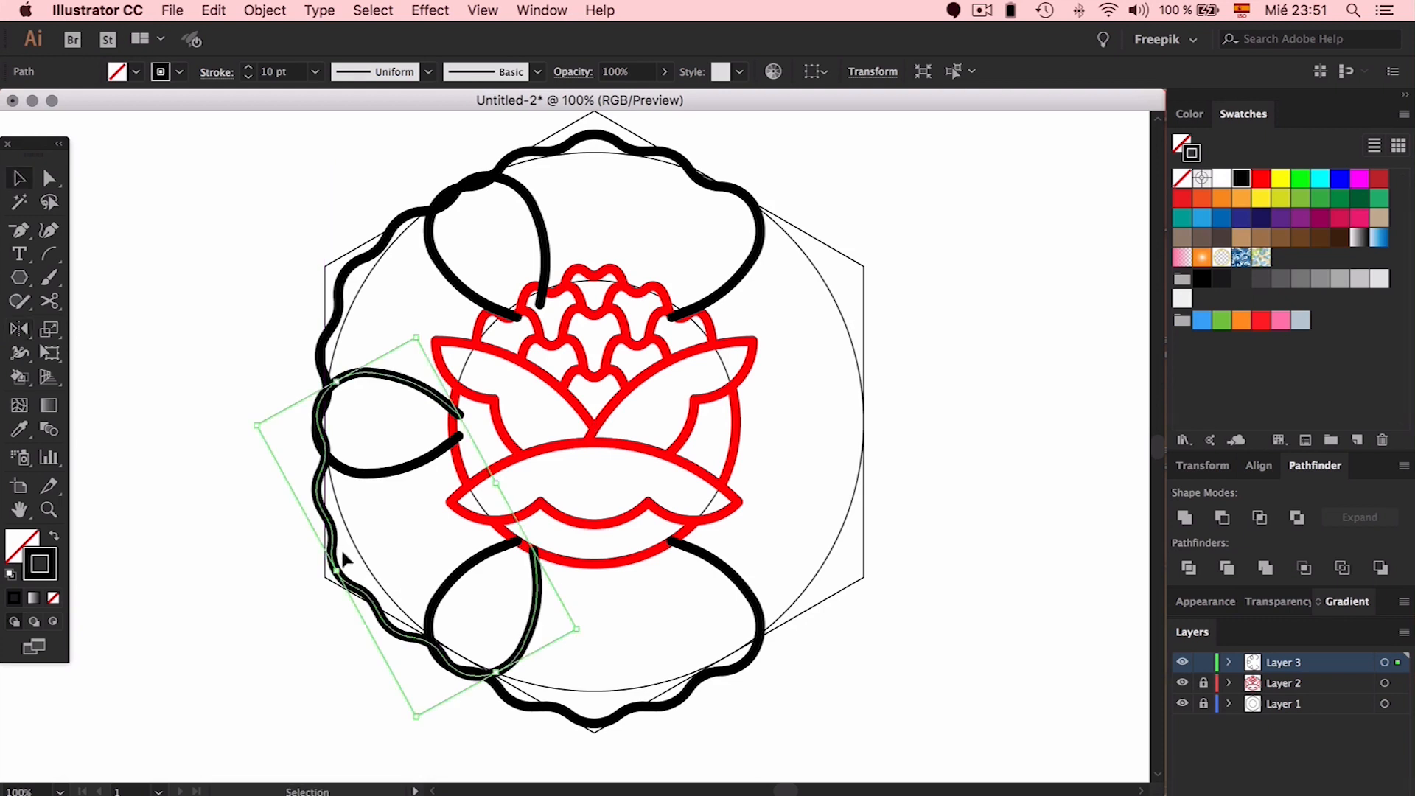
pyautogui.moveTo(353, 311); pyautogui.dragTo(472, 397)
pyautogui.press('o')
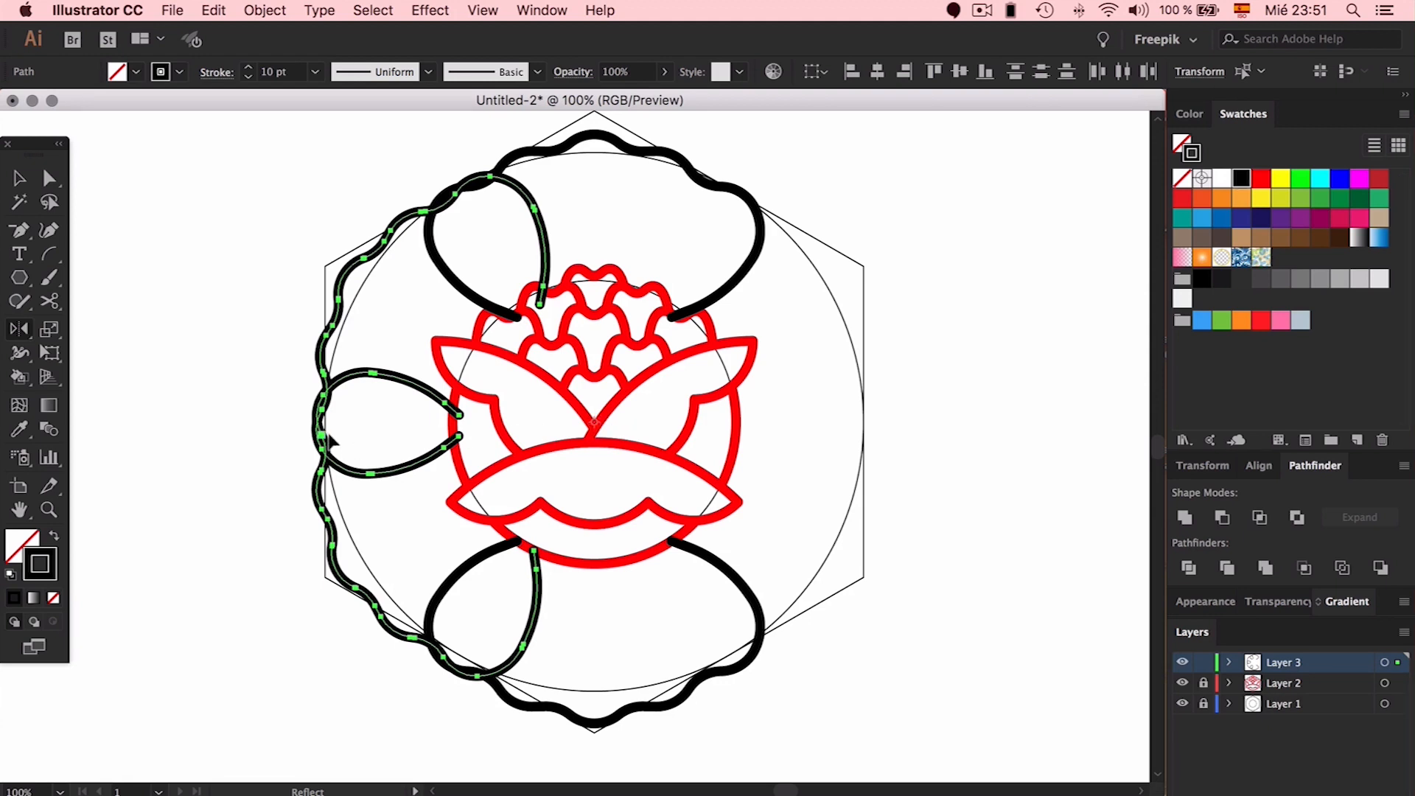
pyautogui.moveTo(322, 426); pyautogui.dragTo(909, 436)
# Reflect a copy of the right petal path to the lower right
pyautogui.press('v')
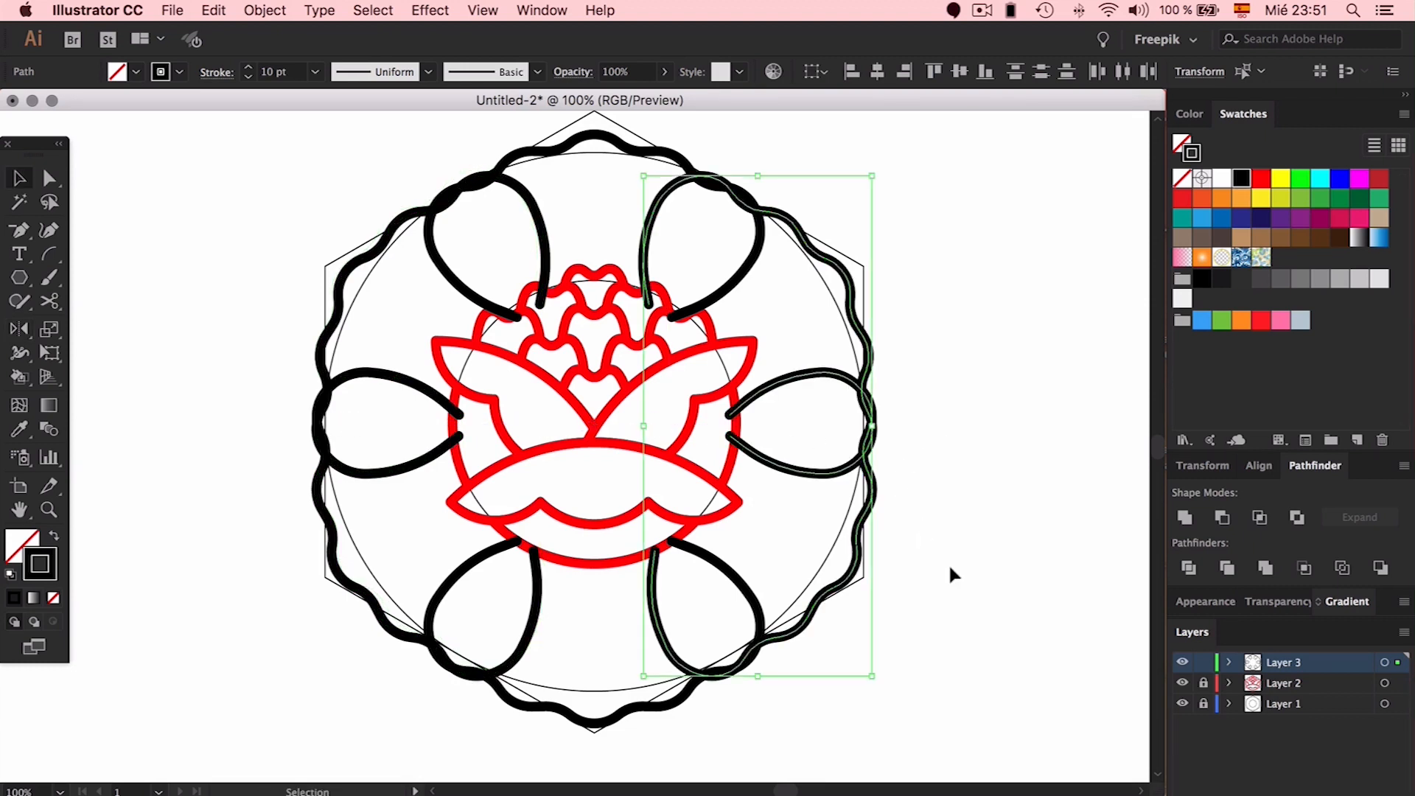
pyautogui.click(950, 573)
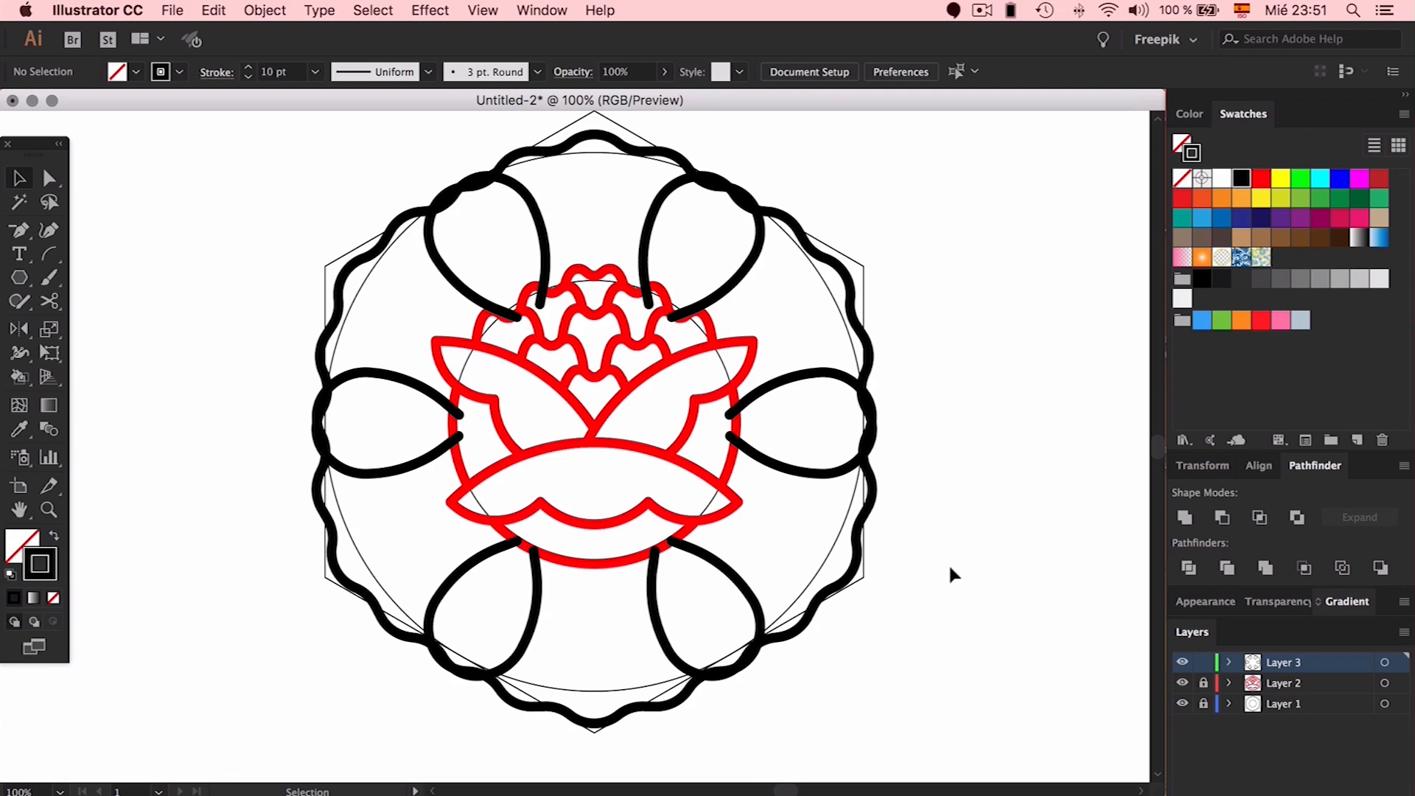
pyautogui.click(804, 379)
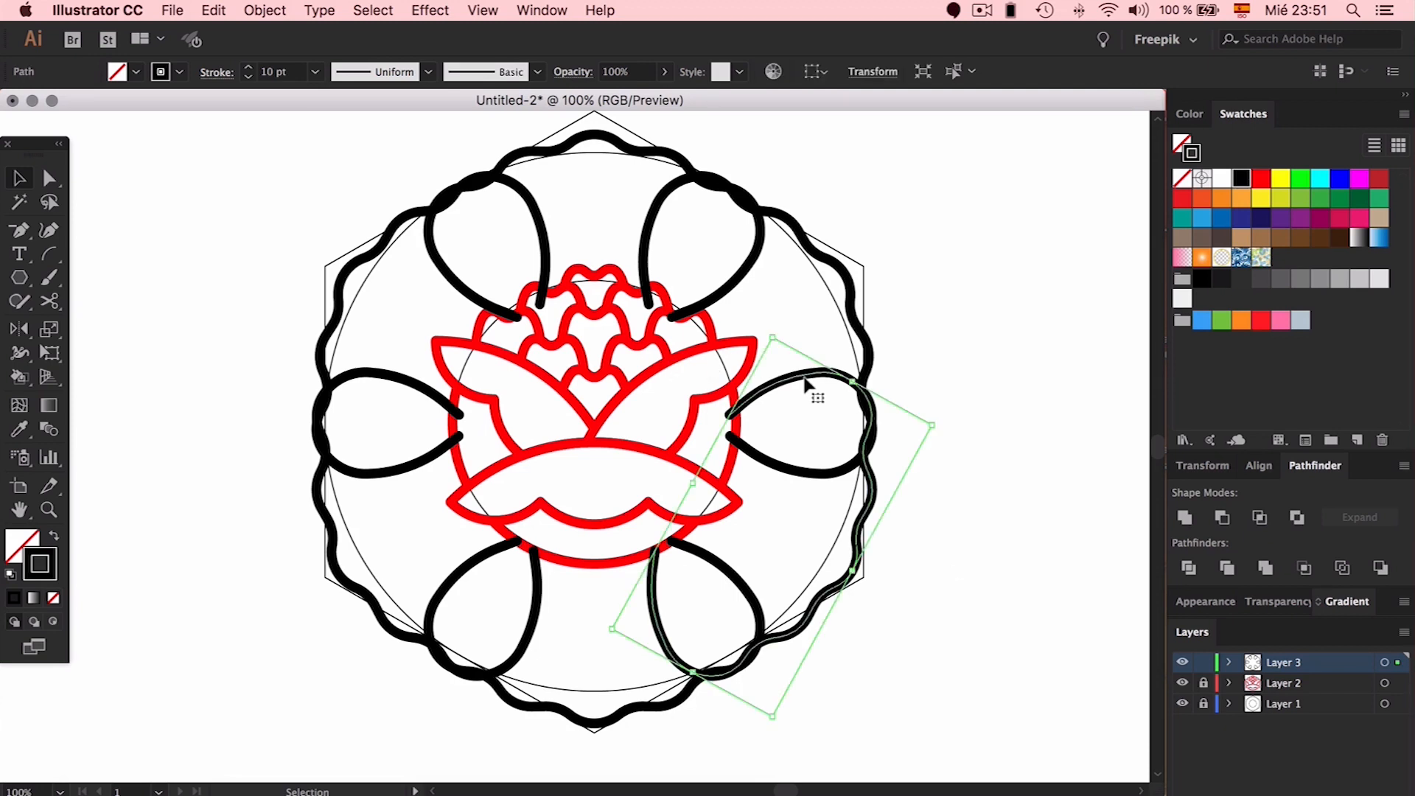
pyautogui.press('o')
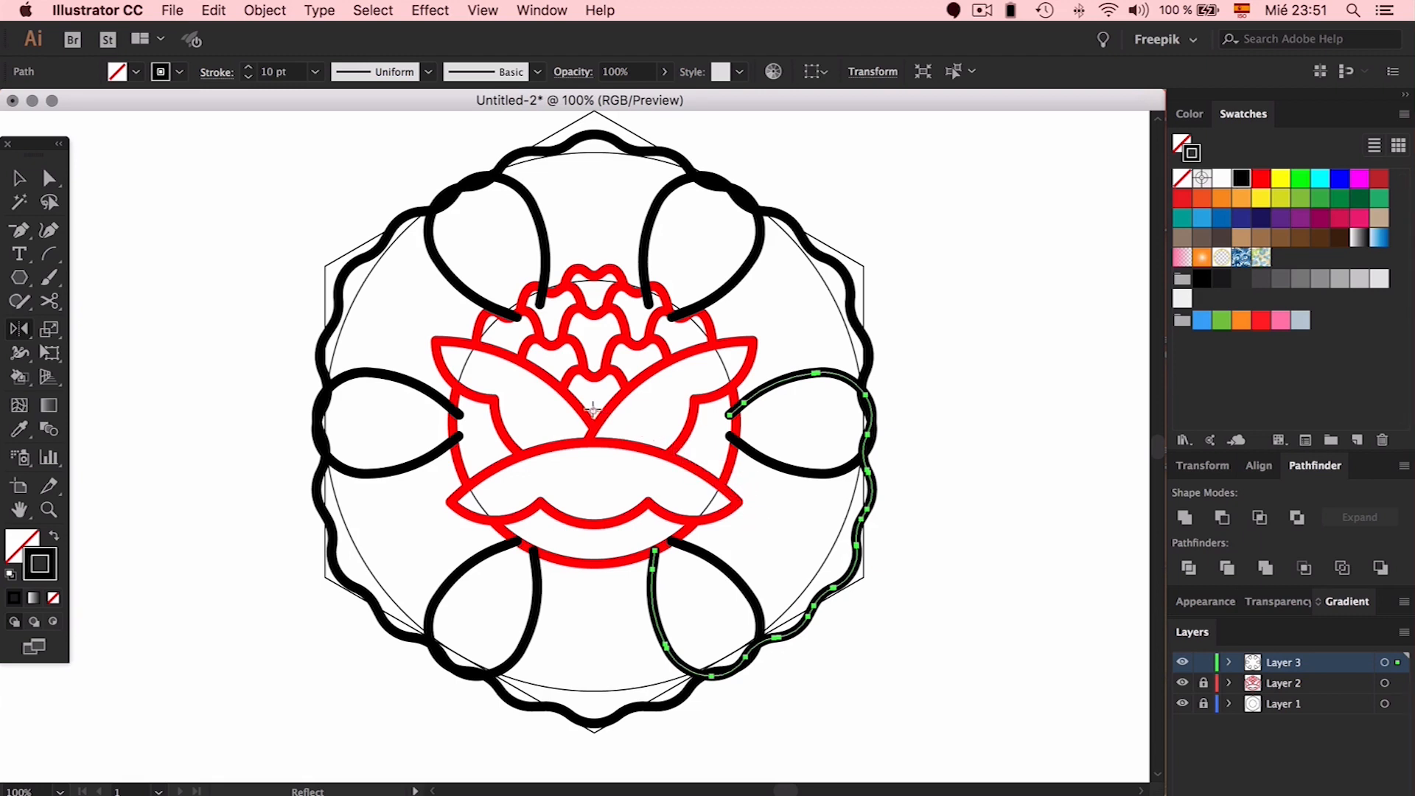
pyautogui.moveTo(831, 589); pyautogui.dragTo(461, 344)
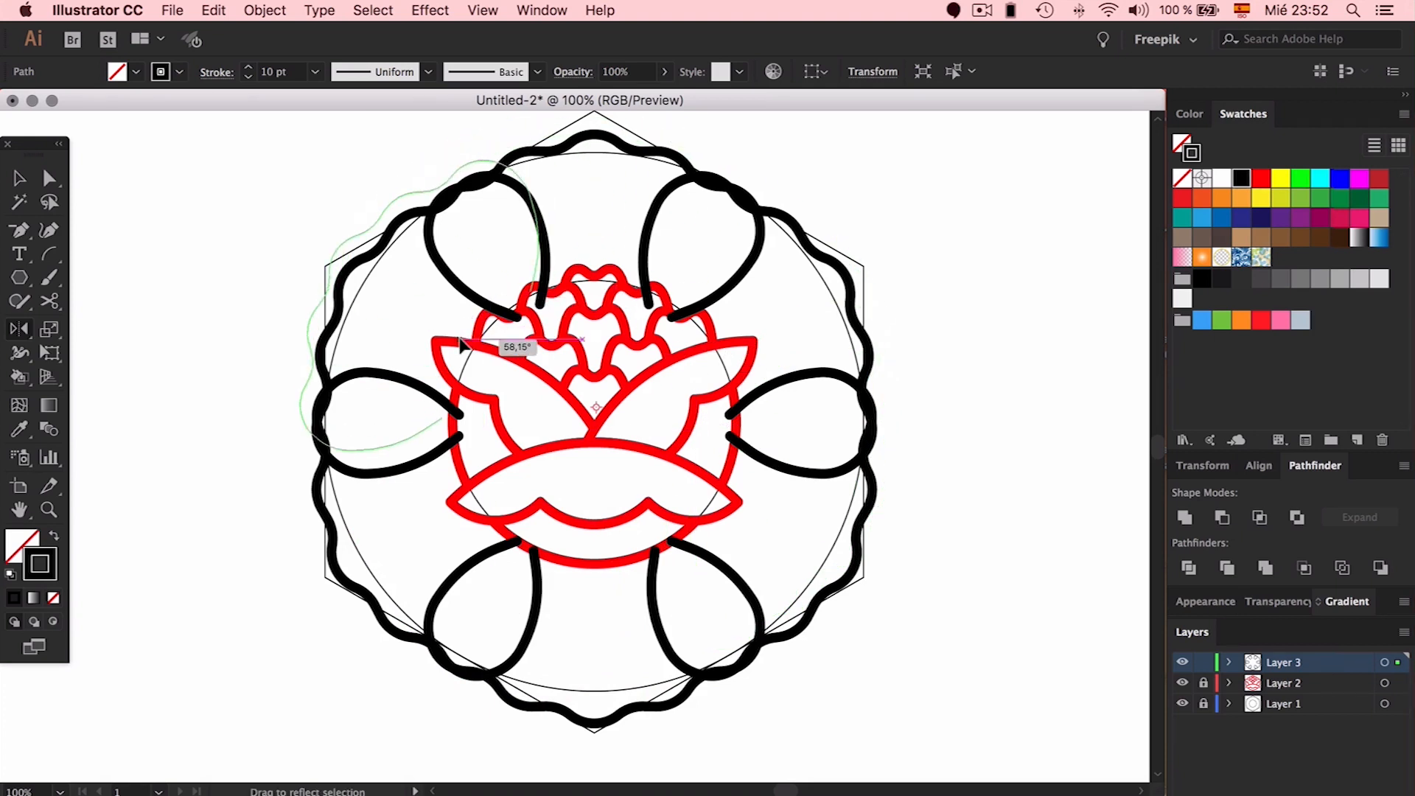
pyautogui.moveTo(461, 343); pyautogui.dragTo(991, 521)
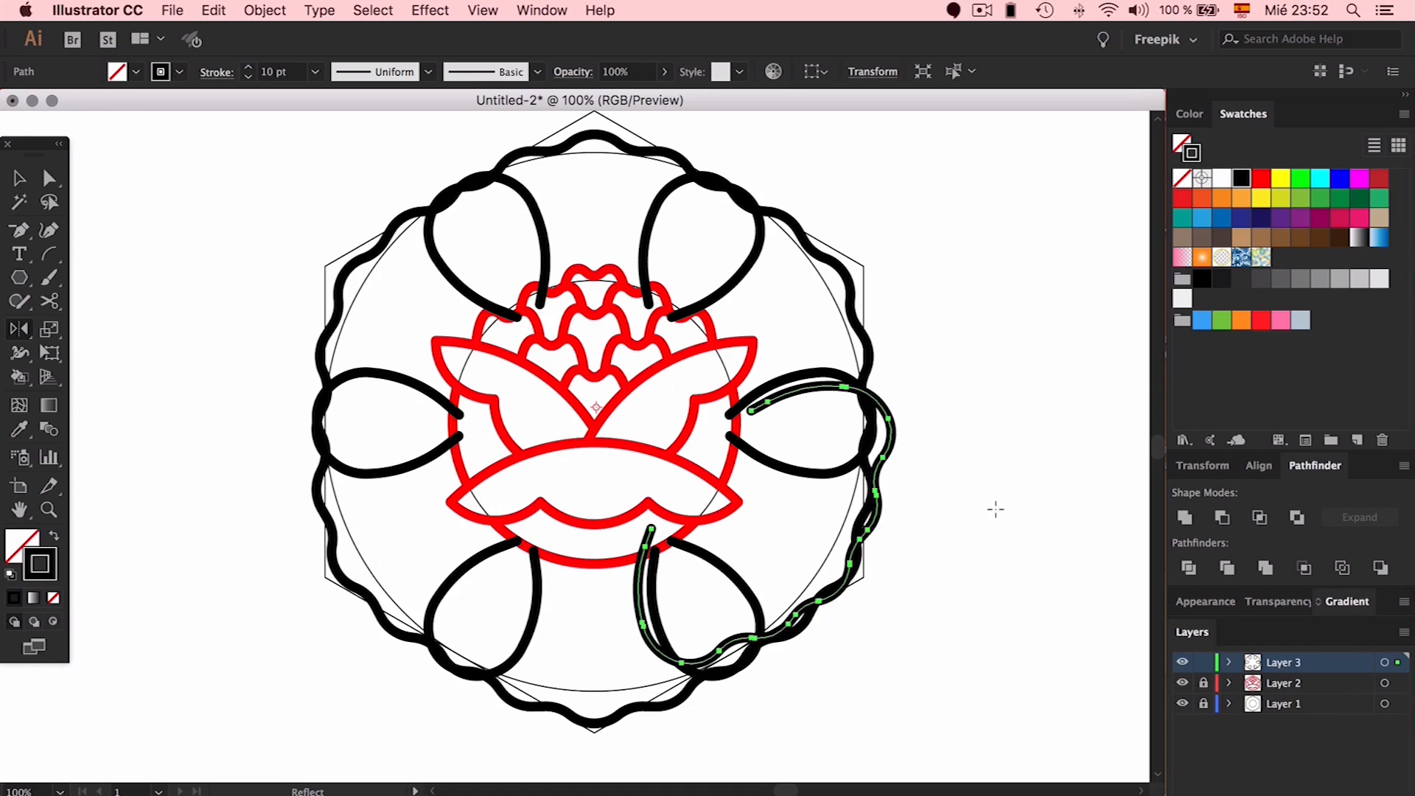
# Recolour the red flower black via Eyedropper, hide the guides layer and relock Layer 2
pyautogui.press('super+shift+a')
pyautogui.press('v')
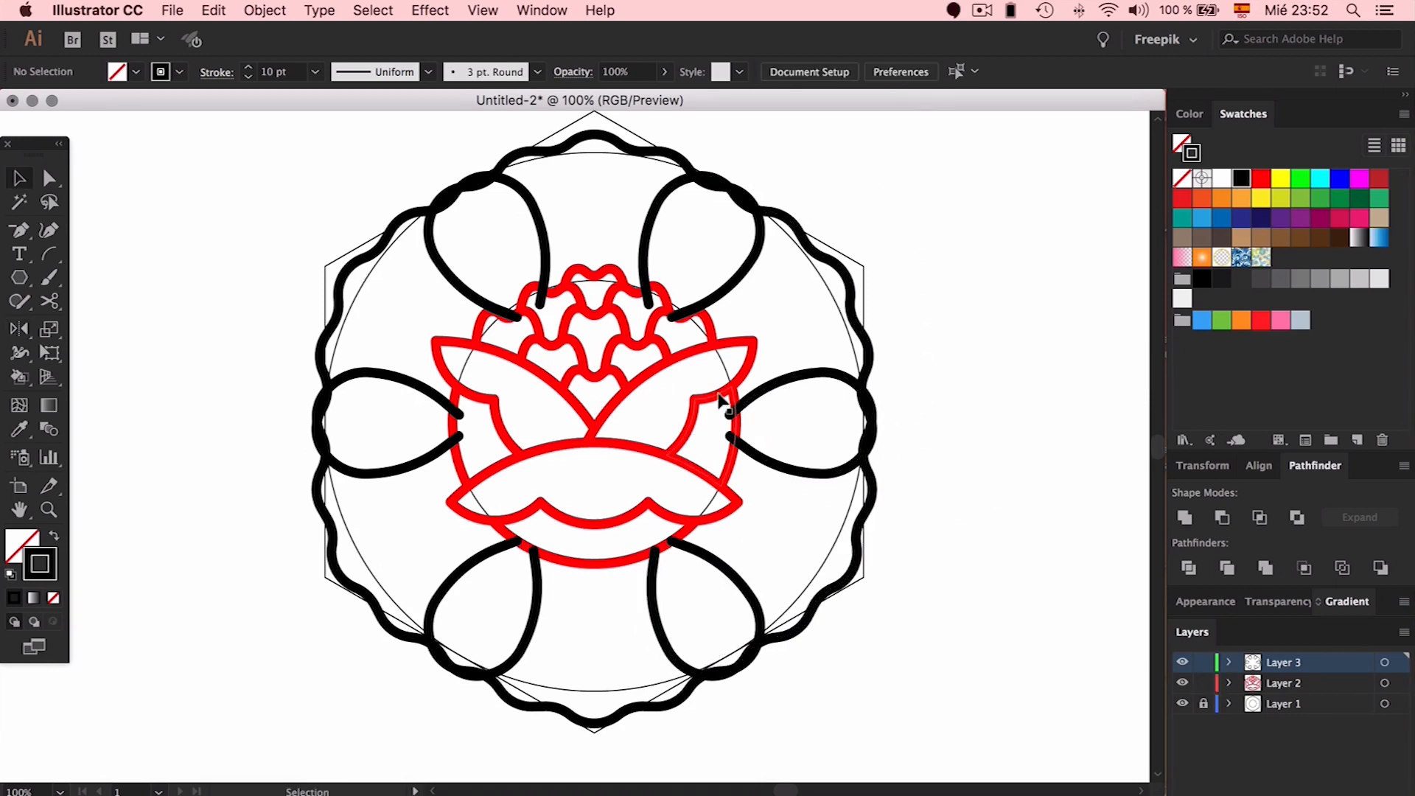
pyautogui.click(714, 399)
pyautogui.press('i')
pyautogui.click(789, 376)
pyautogui.press('v')
pyautogui.click(934, 378)
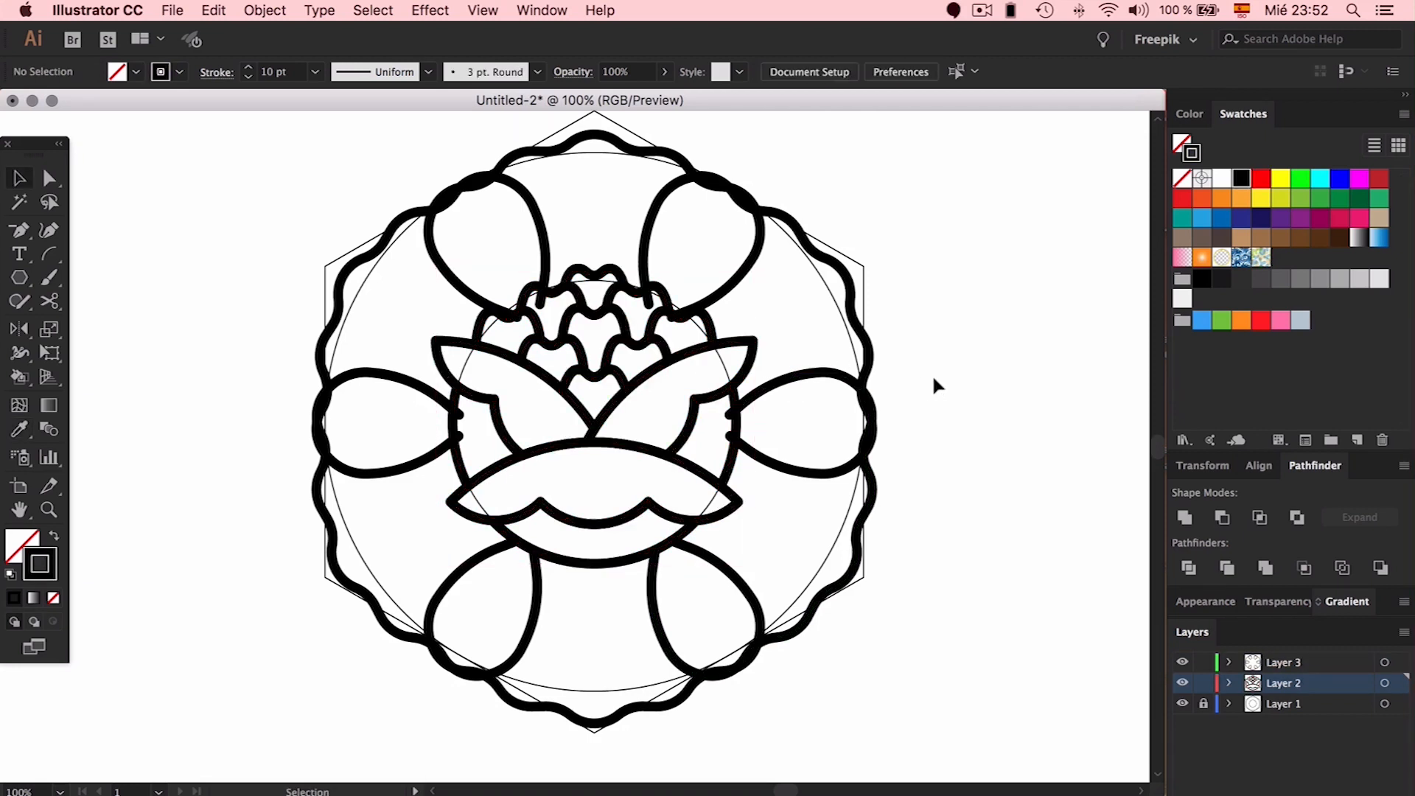
pyautogui.click(1183, 703)
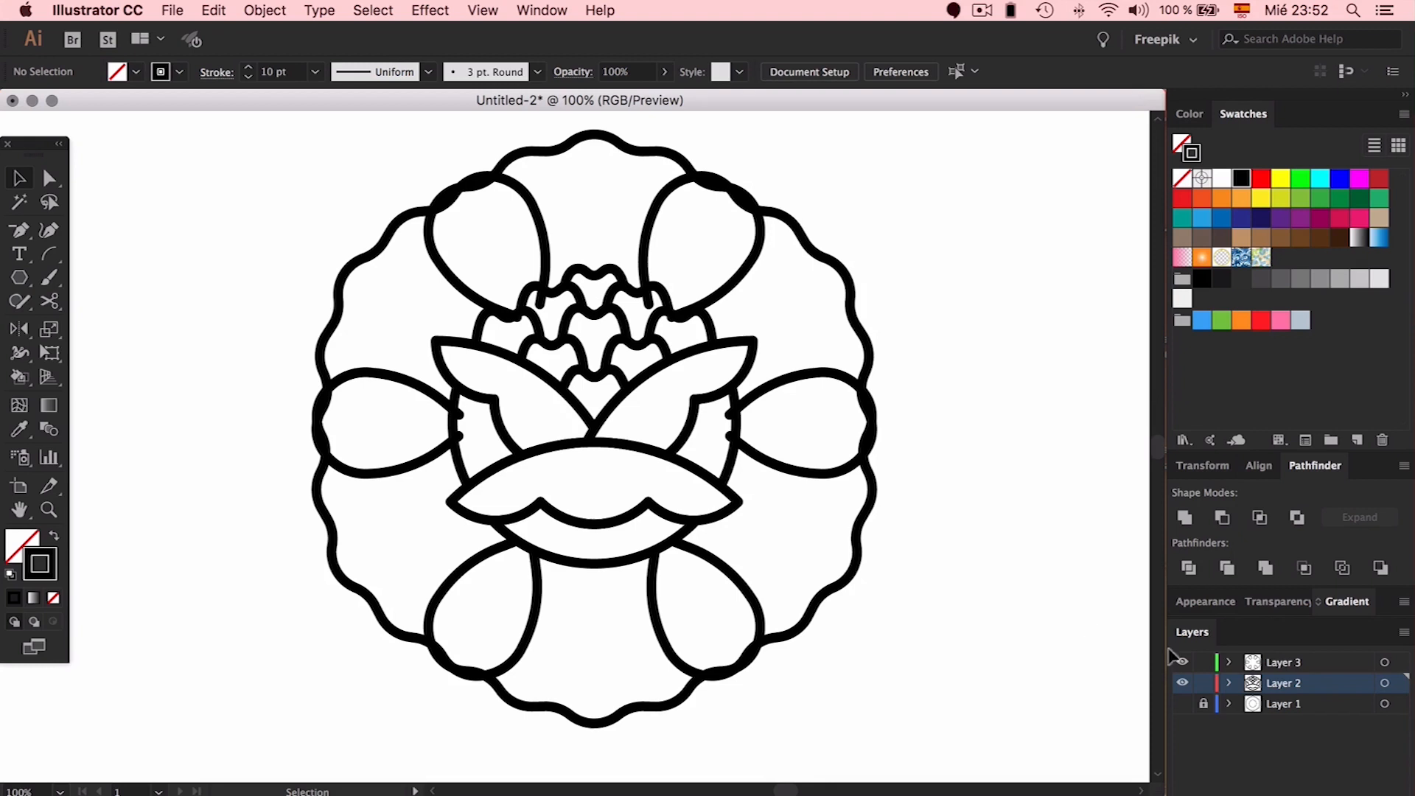
pyautogui.click(1203, 684)
# Merge the outer petal paths with the Shaper tool, erasing the lower, right, left and upper-left dividing lines
pyautogui.moveTo(932, 190); pyautogui.dragTo(1105, 449)
pyautogui.moveTo(905, 213); pyautogui.dragTo(398, 597)
pyautogui.click(15, 307)
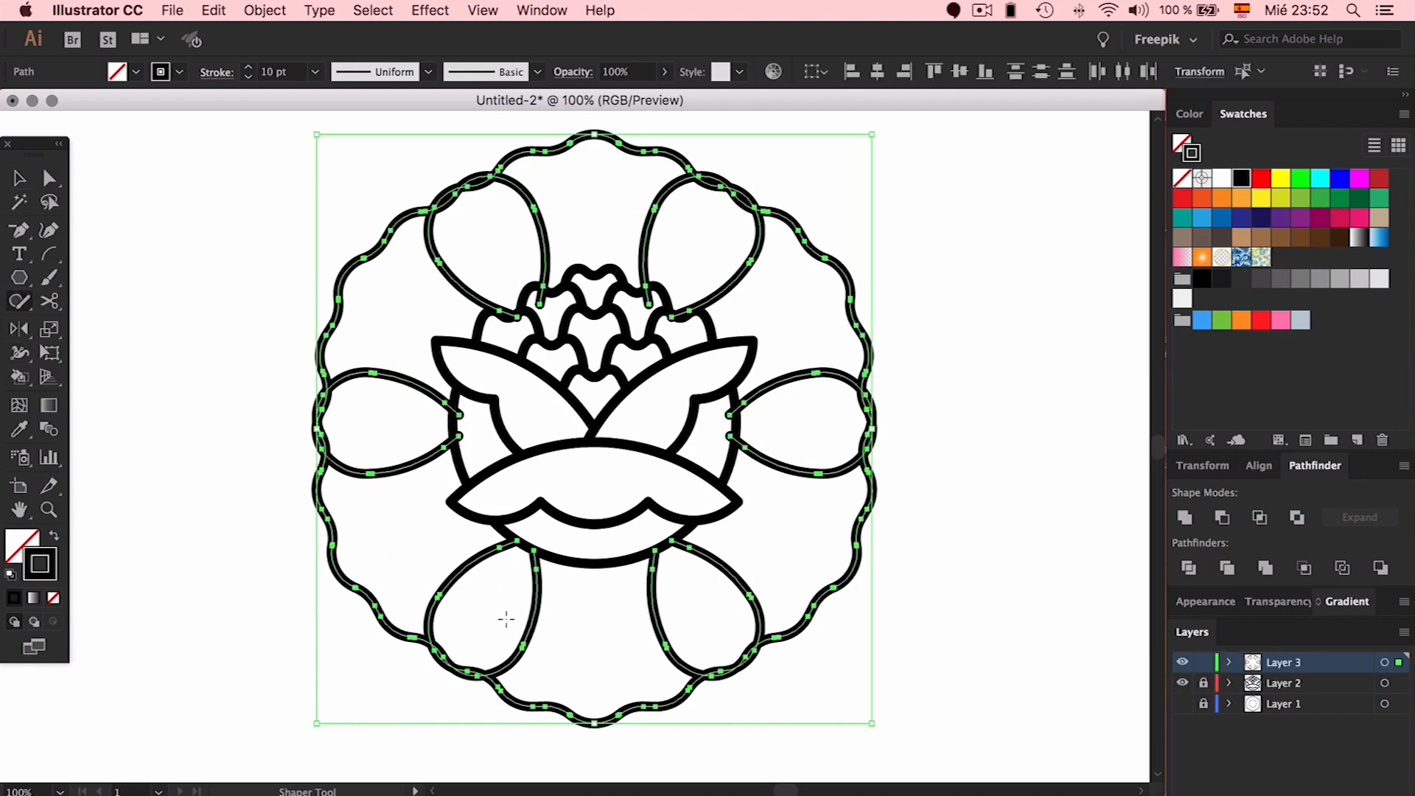
pyautogui.moveTo(562, 630); pyautogui.dragTo(705, 653)
pyautogui.click(791, 656)
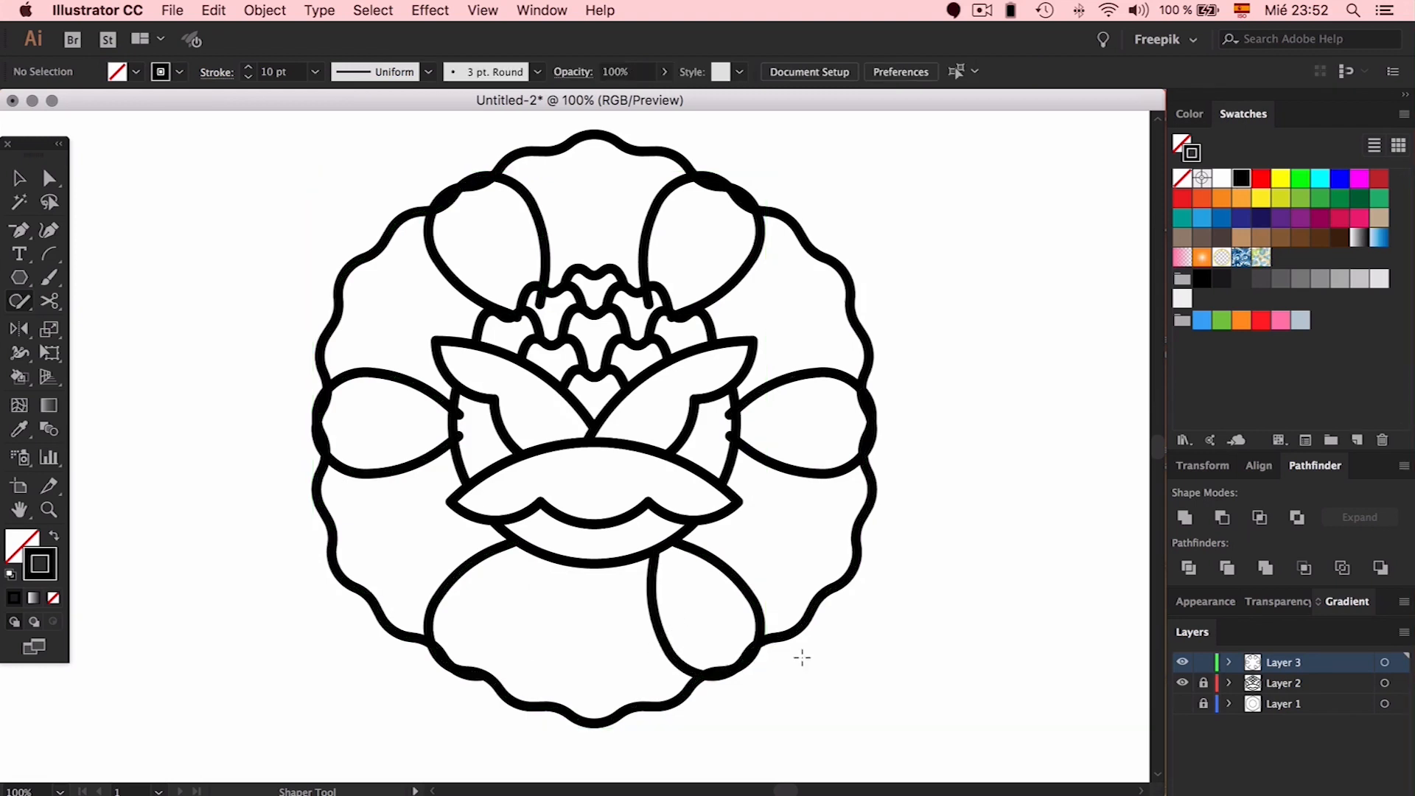
pyautogui.moveTo(676, 594)
pyautogui.mouseDown()
pyautogui.moveTo(658, 617)
pyautogui.moveTo(666, 657)
pyautogui.moveTo(729, 646)
pyautogui.mouseUp()
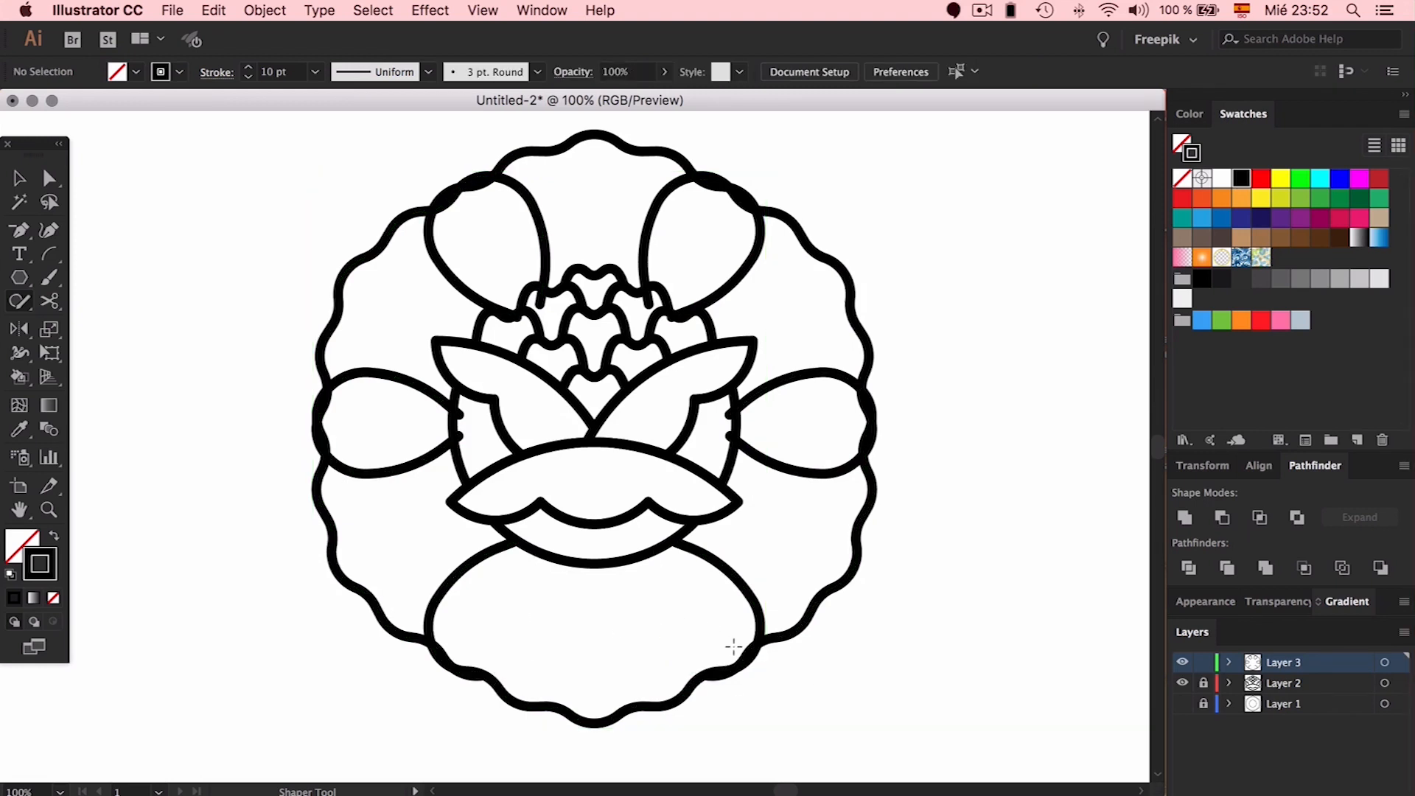
pyautogui.moveTo(803, 452)
pyautogui.mouseDown()
pyautogui.moveTo(799, 491)
pyautogui.moveTo(829, 490)
pyautogui.mouseUp()
pyautogui.moveTo(378, 444)
pyautogui.mouseDown()
pyautogui.moveTo(402, 491)
pyautogui.moveTo(431, 472)
pyautogui.mouseUp()
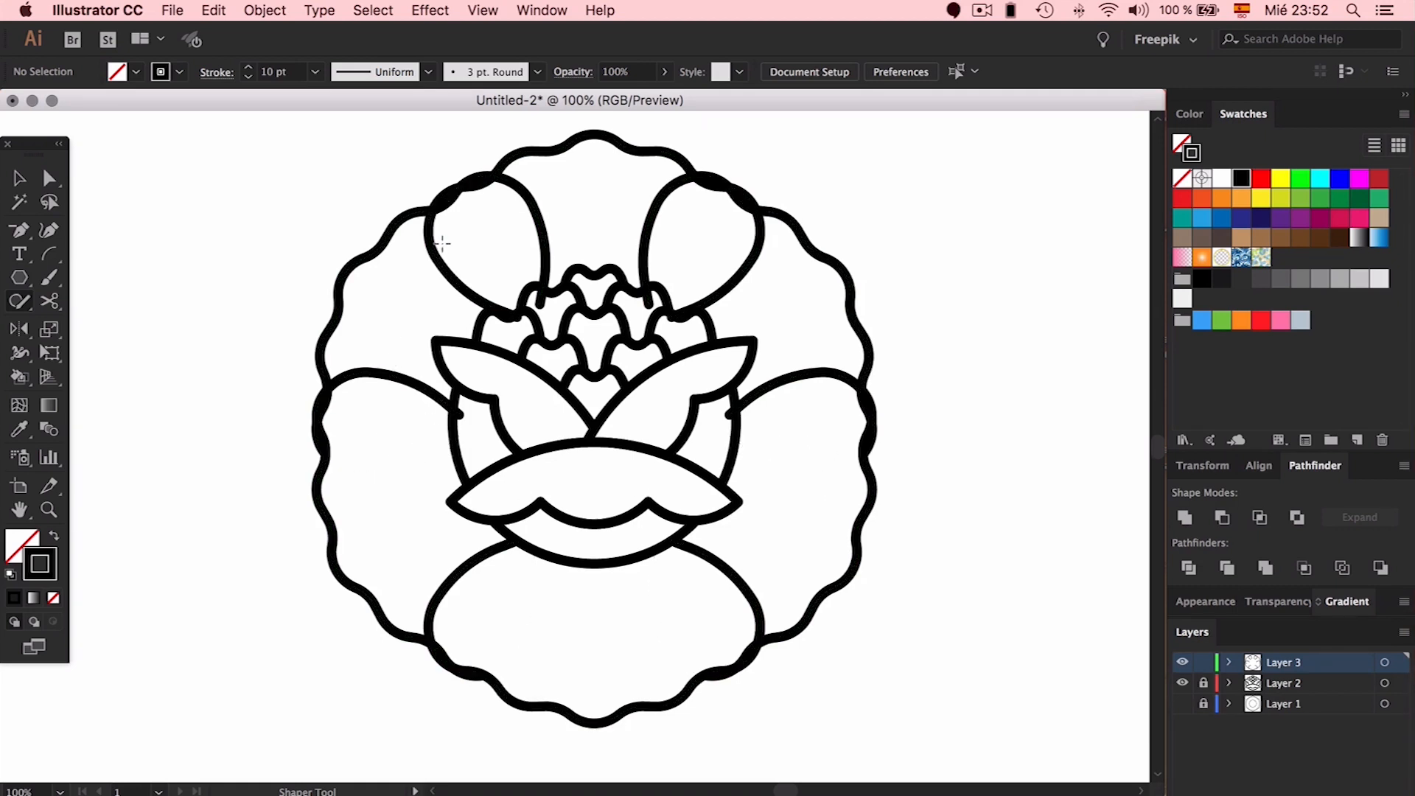
pyautogui.moveTo(502, 282); pyautogui.dragTo(505, 285)
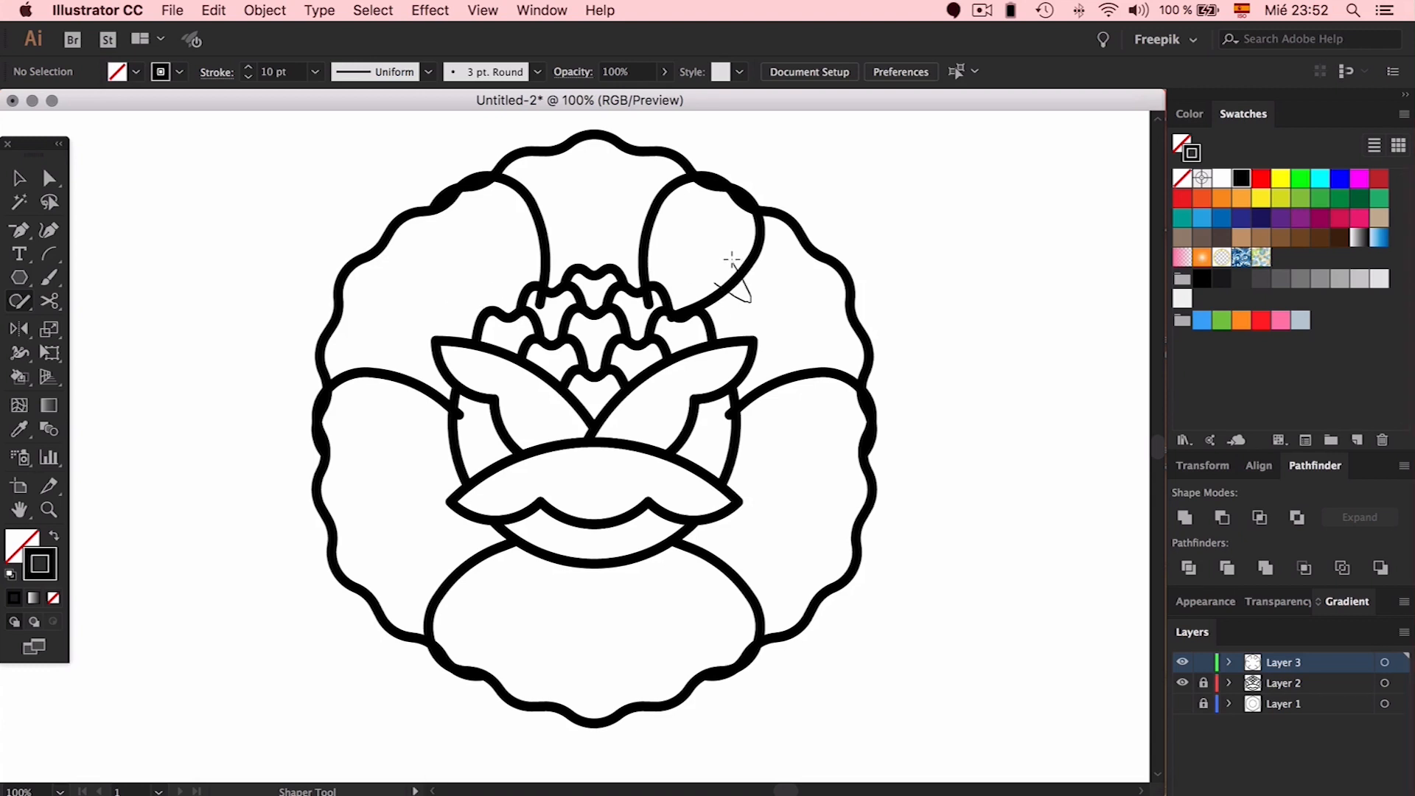
# Remove the remaining stroke-overlap bulges, then zoom out to 100% to view the whole flower
pyautogui.moveTo(774, 273); pyautogui.dragTo(781, 280)
pyautogui.scroll(-5, 843, 464)
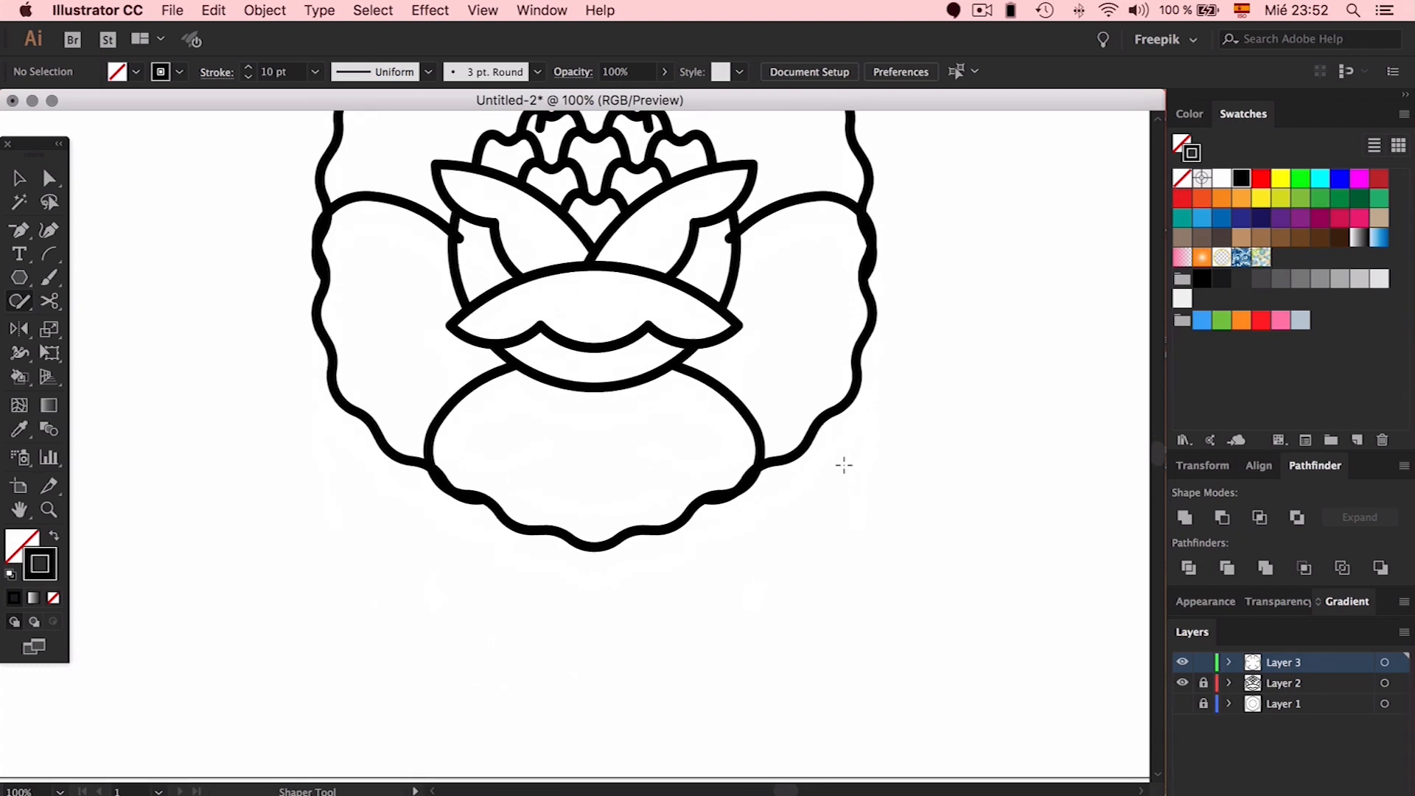
pyautogui.hscroll(4, 844, 464)
pyautogui.scroll(4, 844, 464)
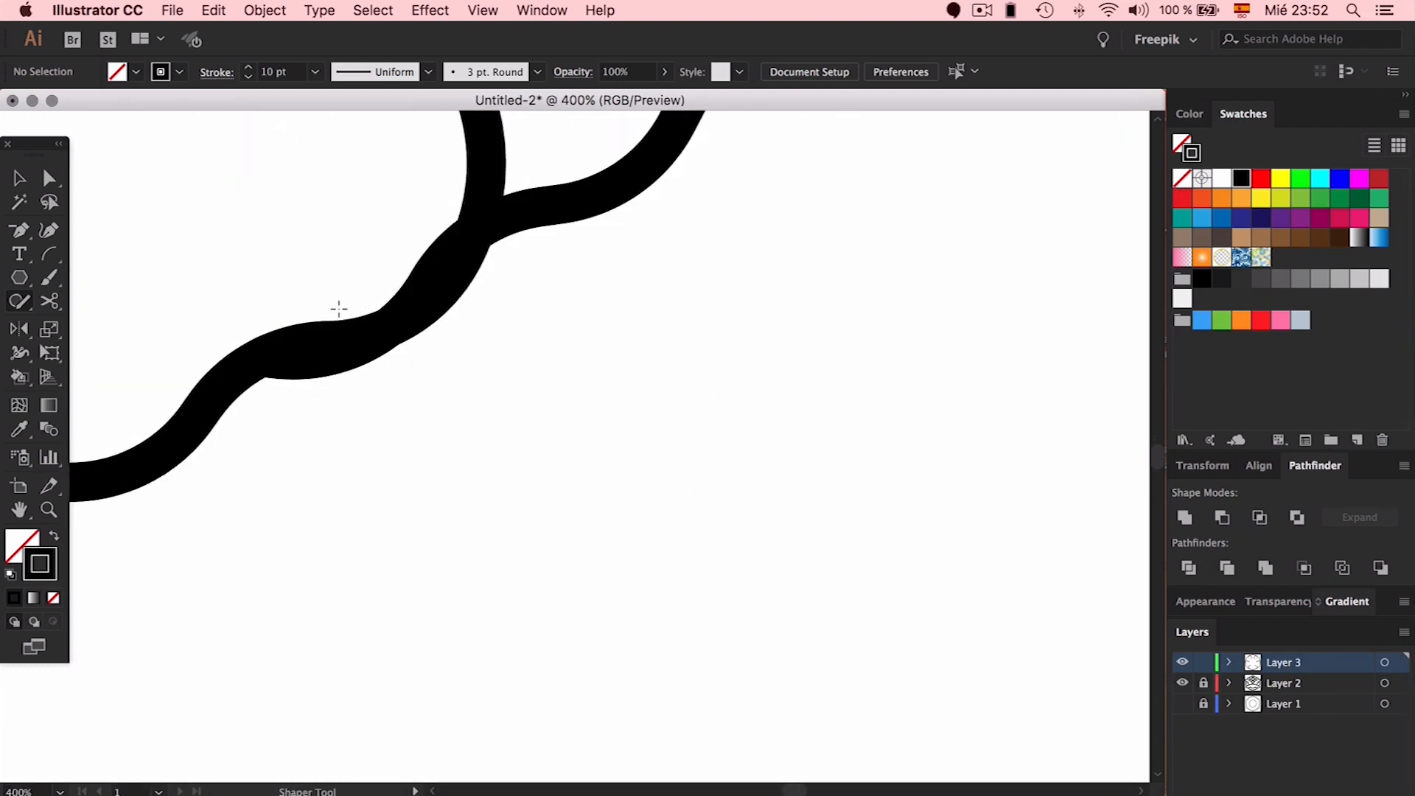
pyautogui.moveTo(332, 351)
pyautogui.mouseDown()
pyautogui.moveTo(441, 307)
pyautogui.moveTo(433, 286)
pyautogui.moveTo(450, 289)
pyautogui.moveTo(449, 274)
pyautogui.moveTo(484, 283)
pyautogui.mouseUp()
pyautogui.scroll(1, 574, 283)
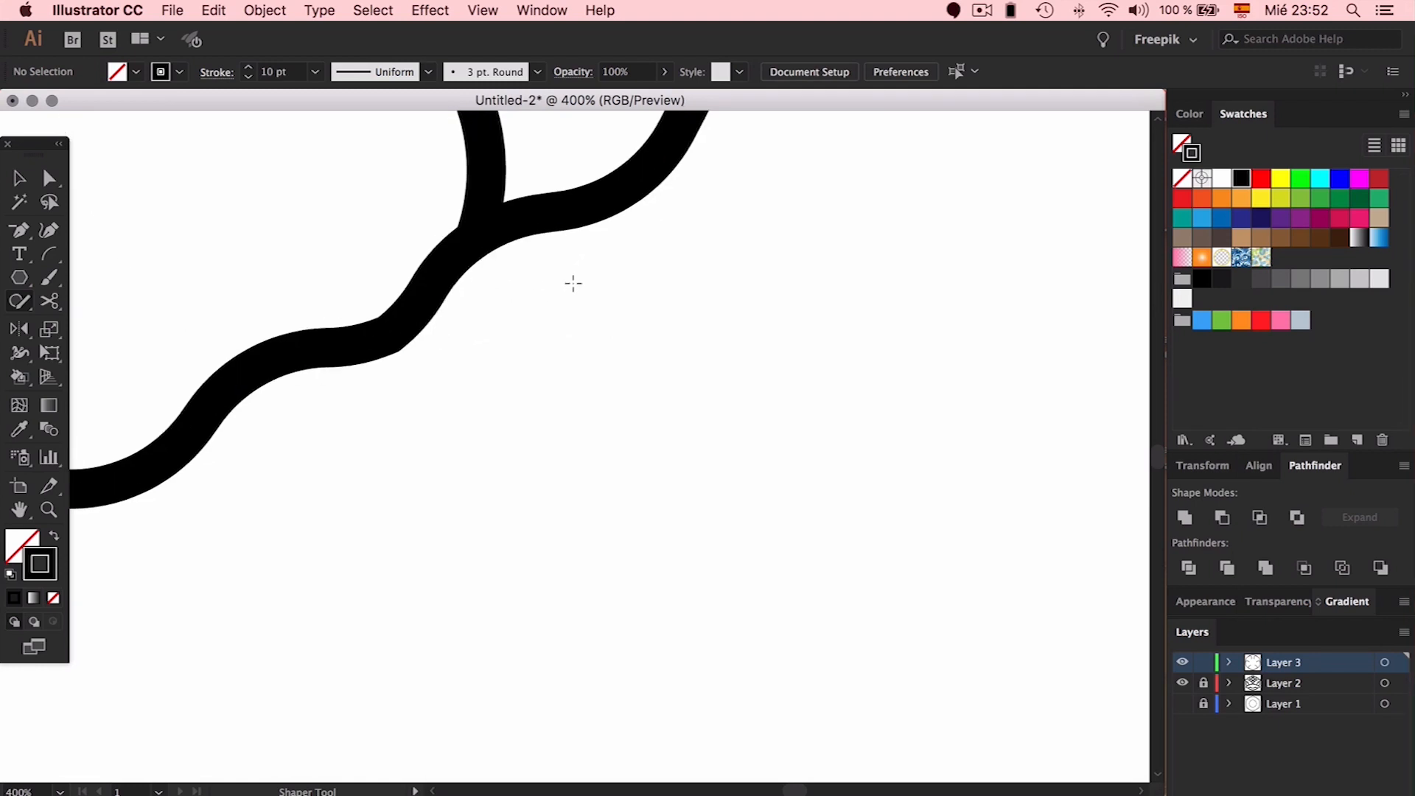
pyautogui.scroll(15, 573, 283)
pyautogui.hscroll(3, 573, 283)
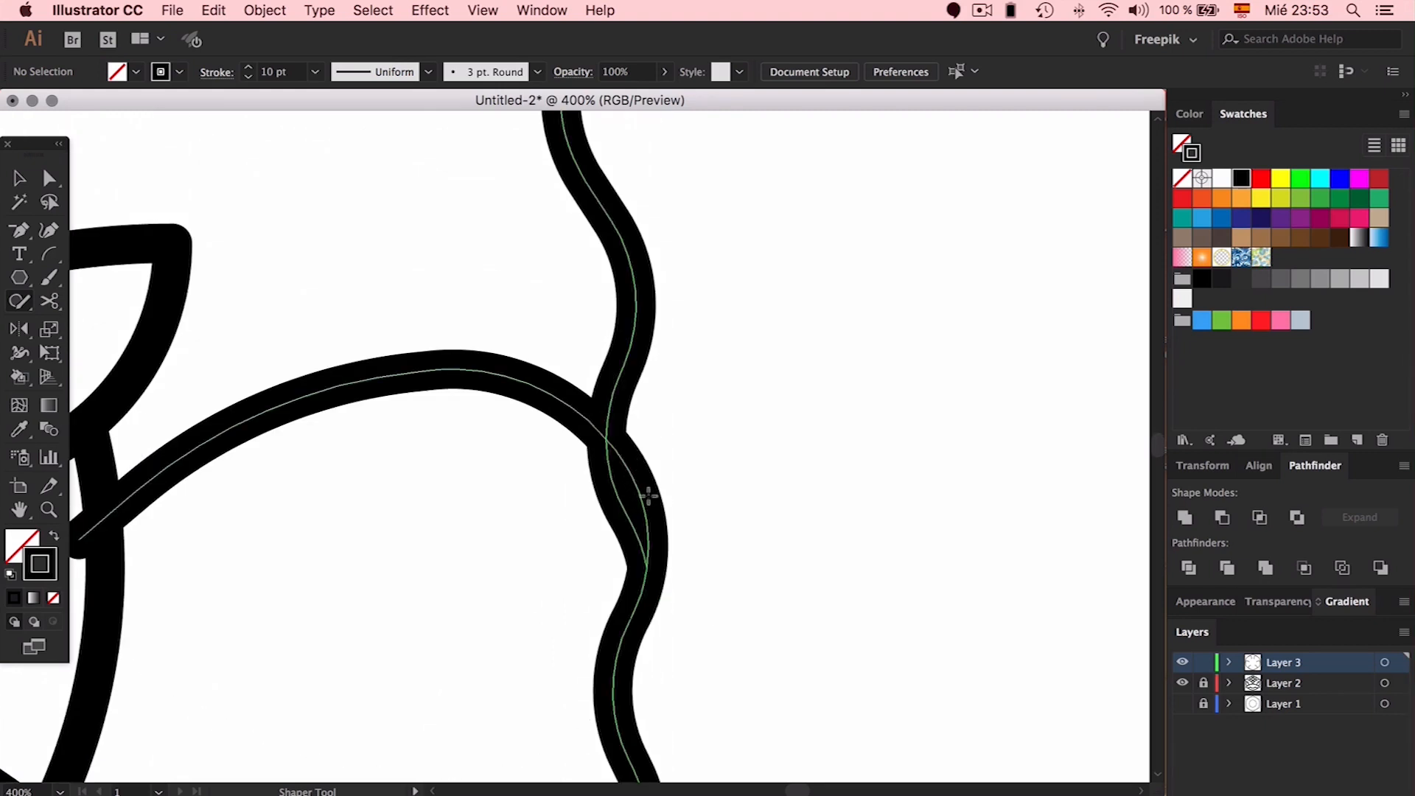
pyautogui.scroll(10, 720, 466)
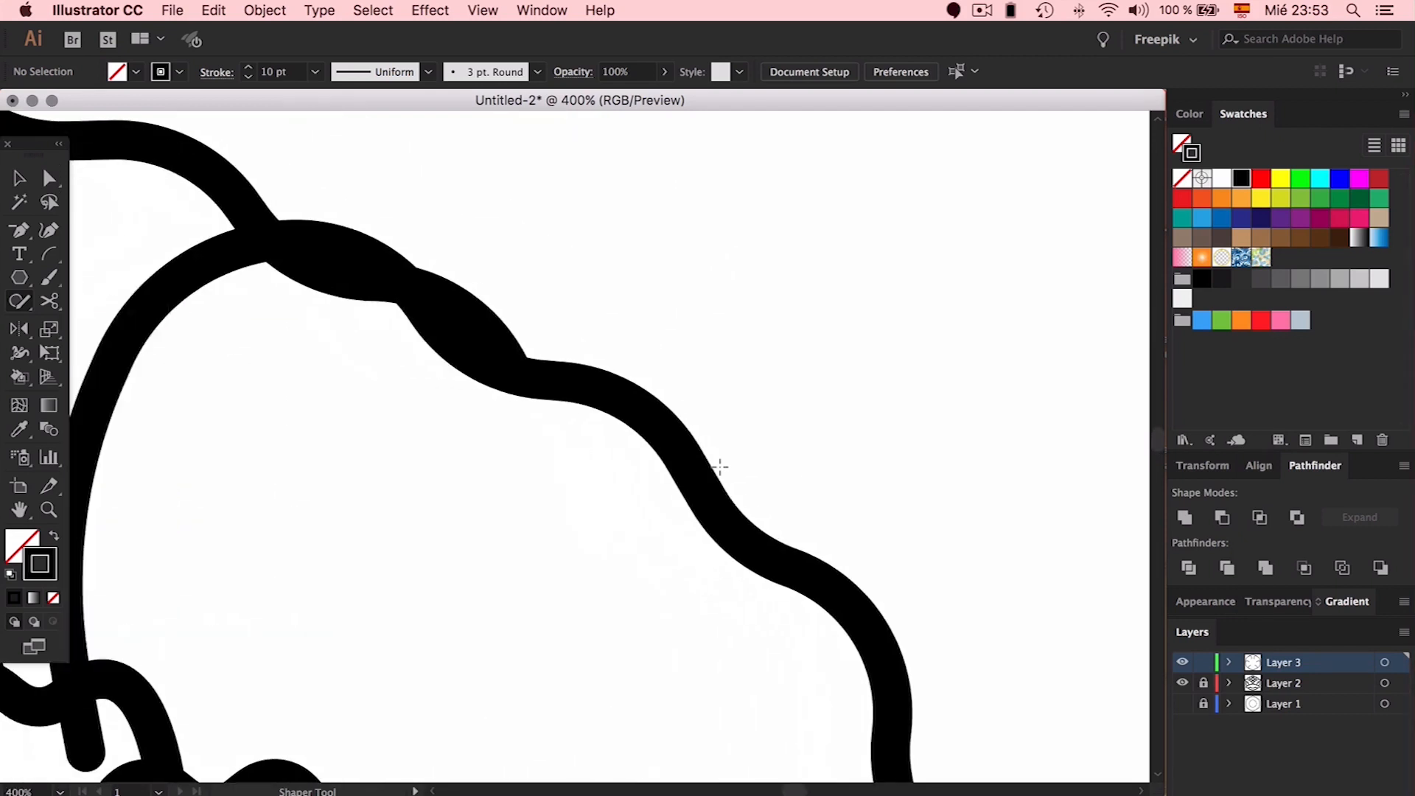
pyautogui.hscroll(-10, 720, 466)
pyautogui.scroll(4, 720, 465)
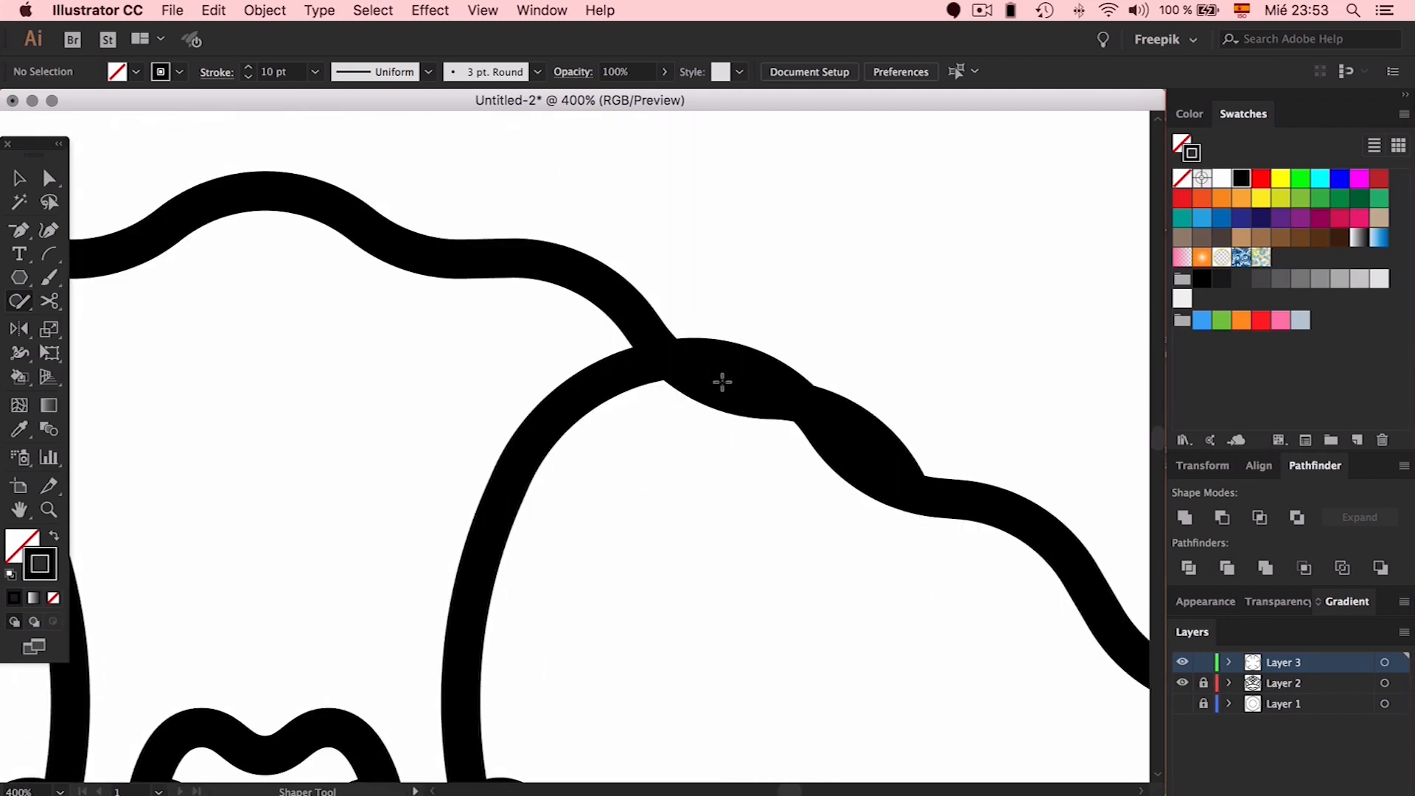
pyautogui.moveTo(773, 398)
pyautogui.mouseDown()
pyautogui.moveTo(844, 402)
pyautogui.moveTo(866, 446)
pyautogui.moveTo(880, 442)
pyautogui.mouseUp()
pyautogui.press('super+minus')
pyautogui.press('super+minus')
pyautogui.press('super+minus')
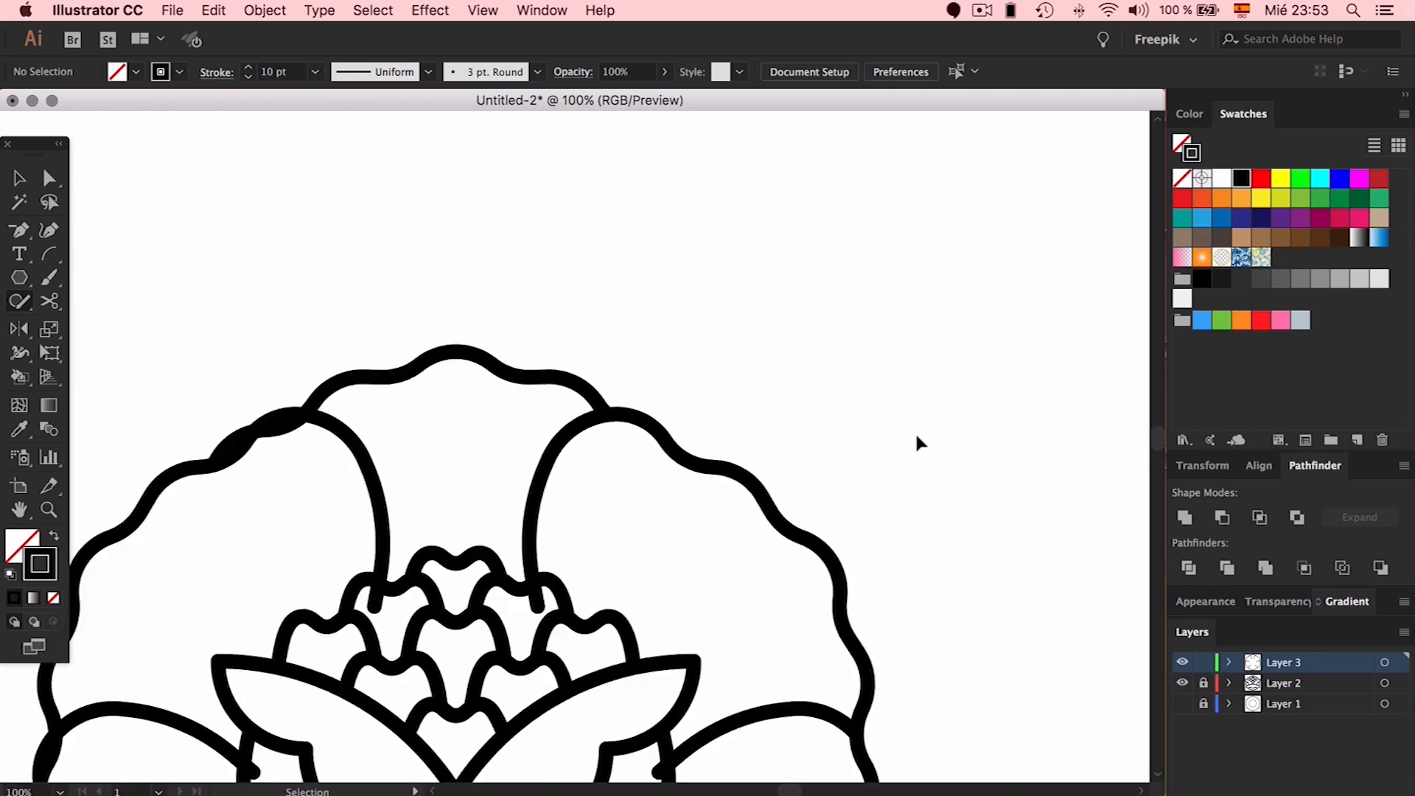
pyautogui.press('super+minus')
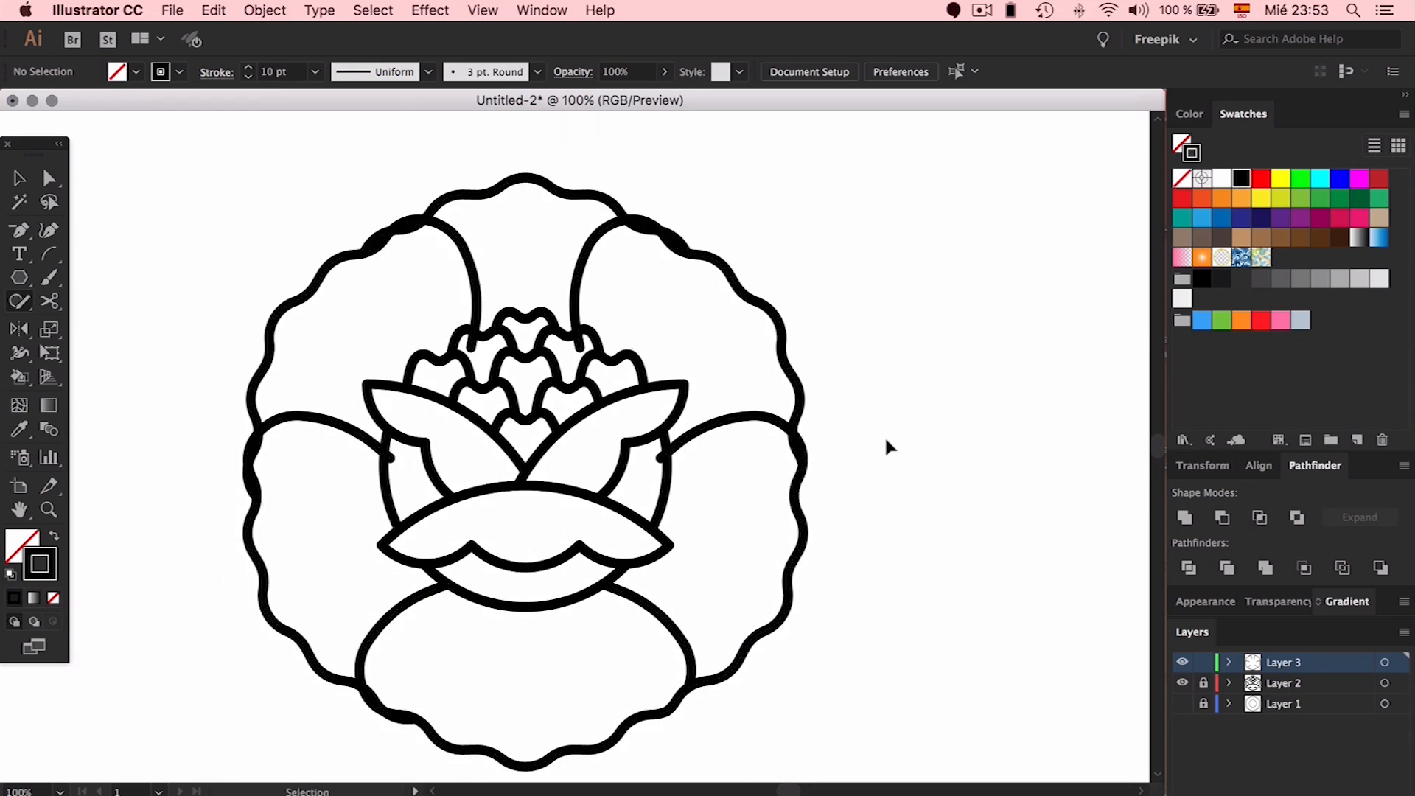
pyautogui.scroll(-5, 764, 697)
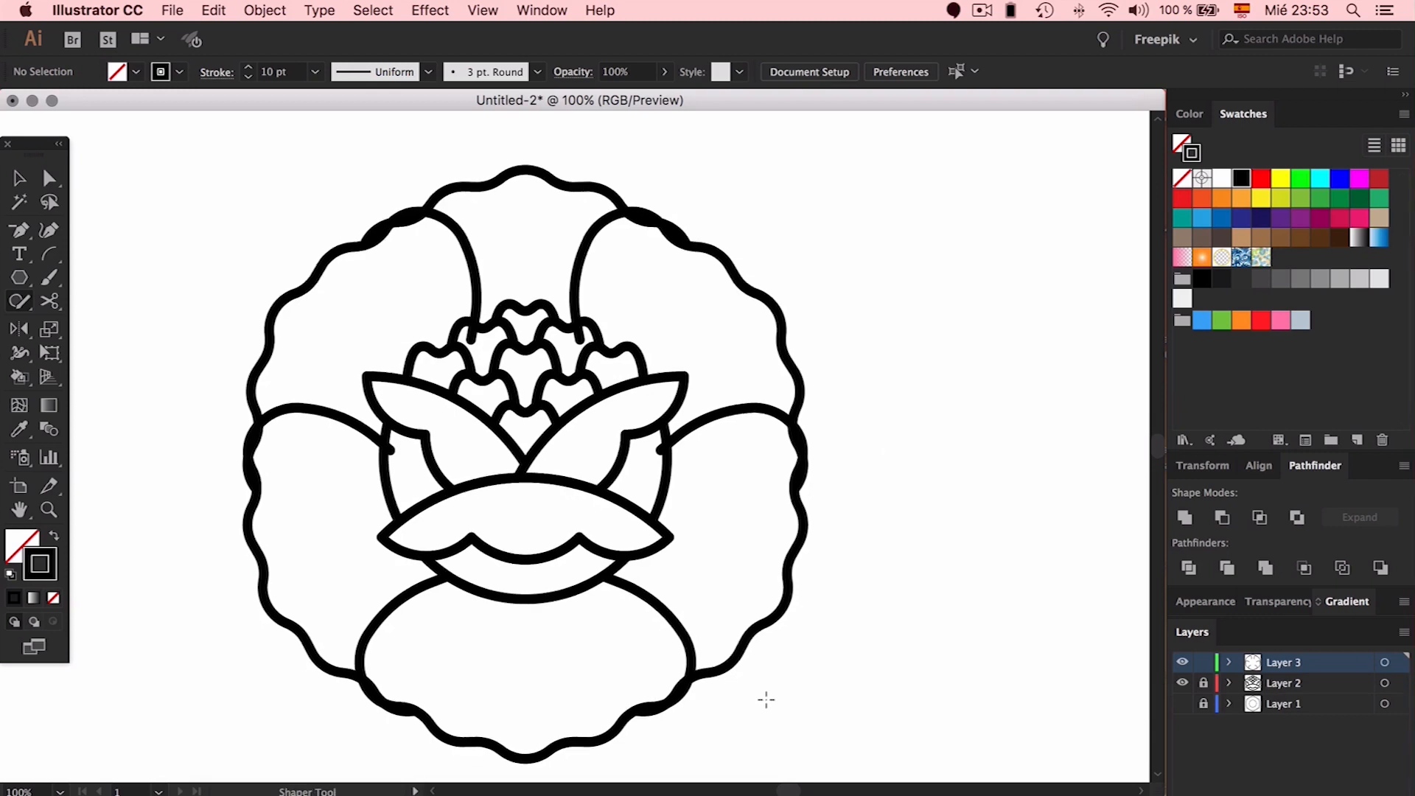
# Erase the overlapping lower segment inside the lens shape
pyautogui.scroll(2, 763, 704)
pyautogui.scroll(1, 763, 695)
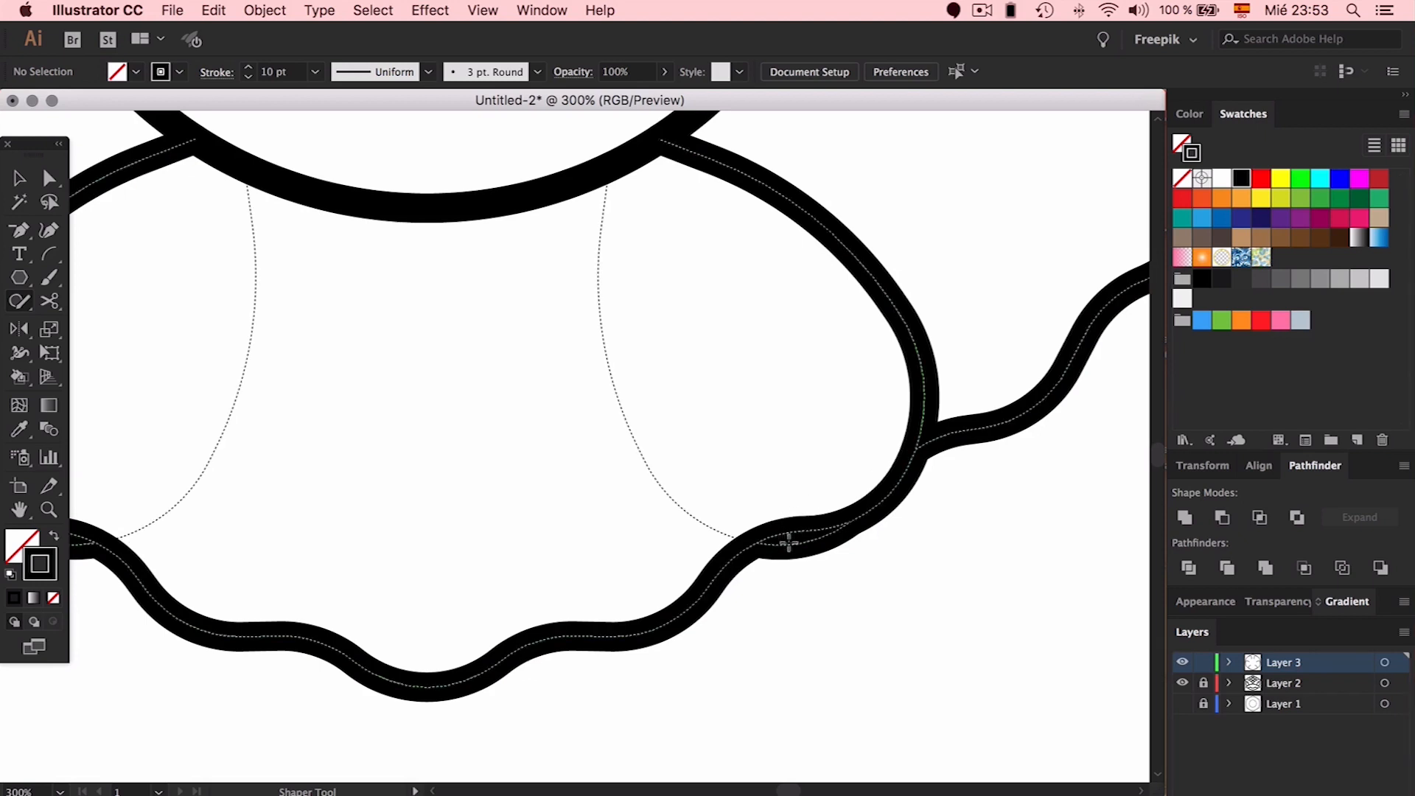
pyautogui.hscroll(5, 960, 591)
pyautogui.scroll(2, 960, 590)
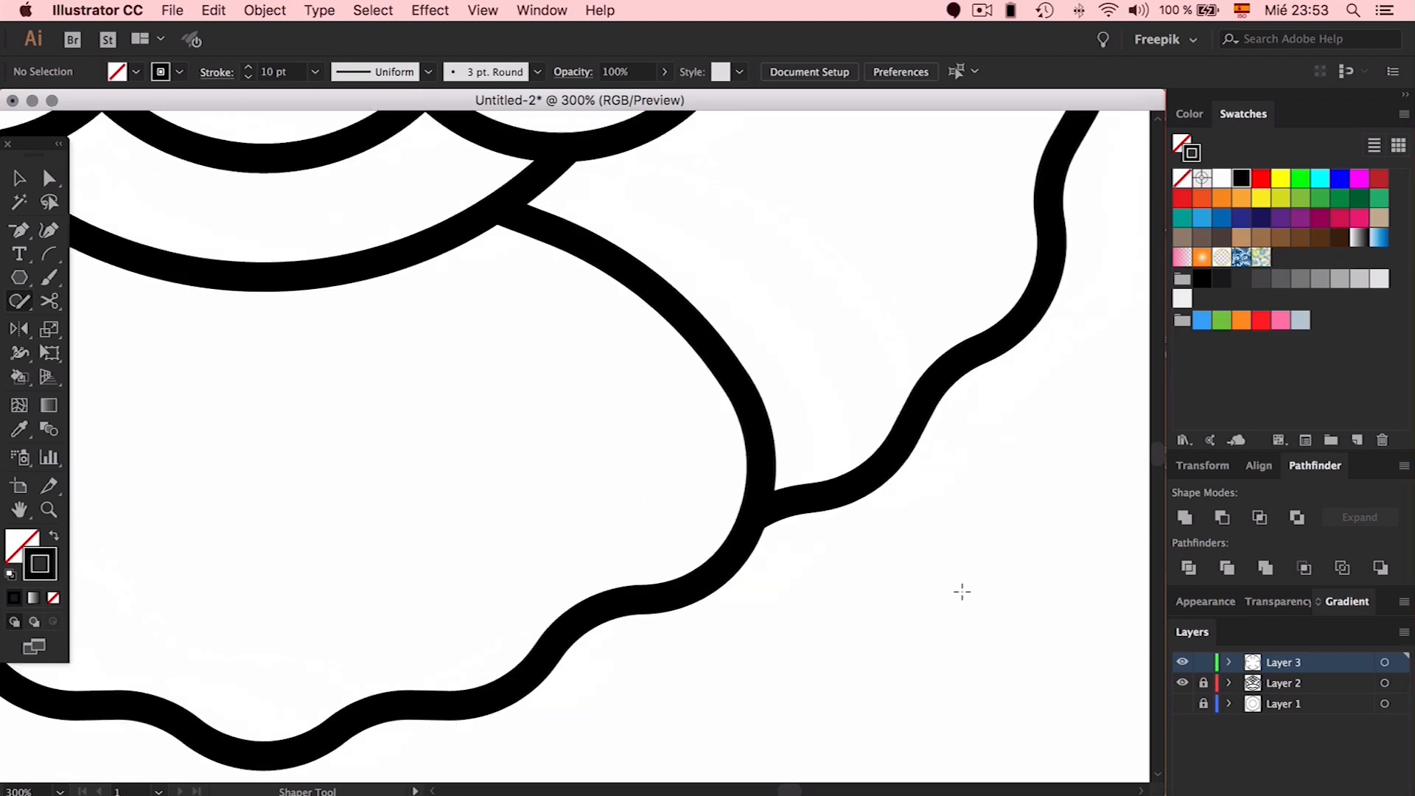
pyautogui.hscroll(5, 961, 591)
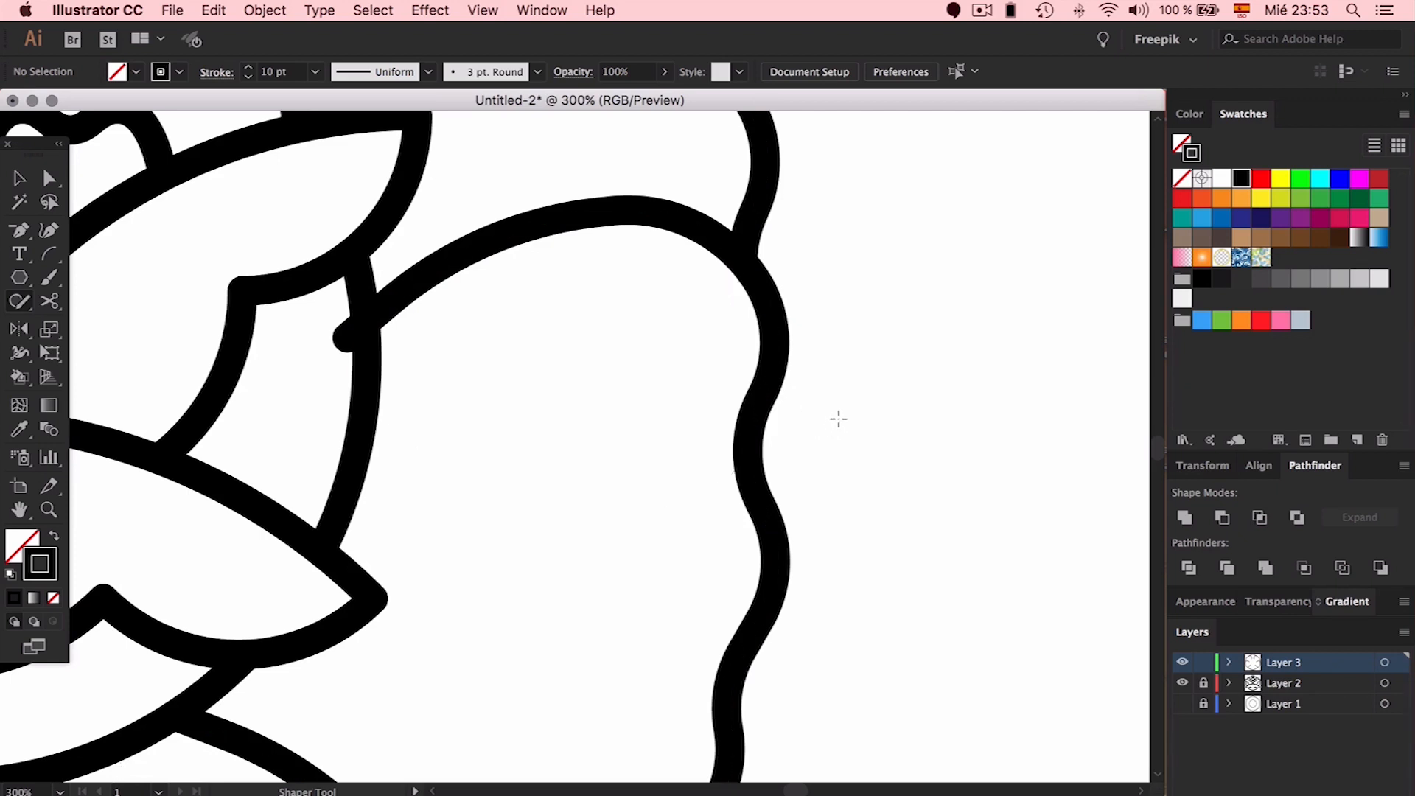
pyautogui.scroll(10, 839, 418)
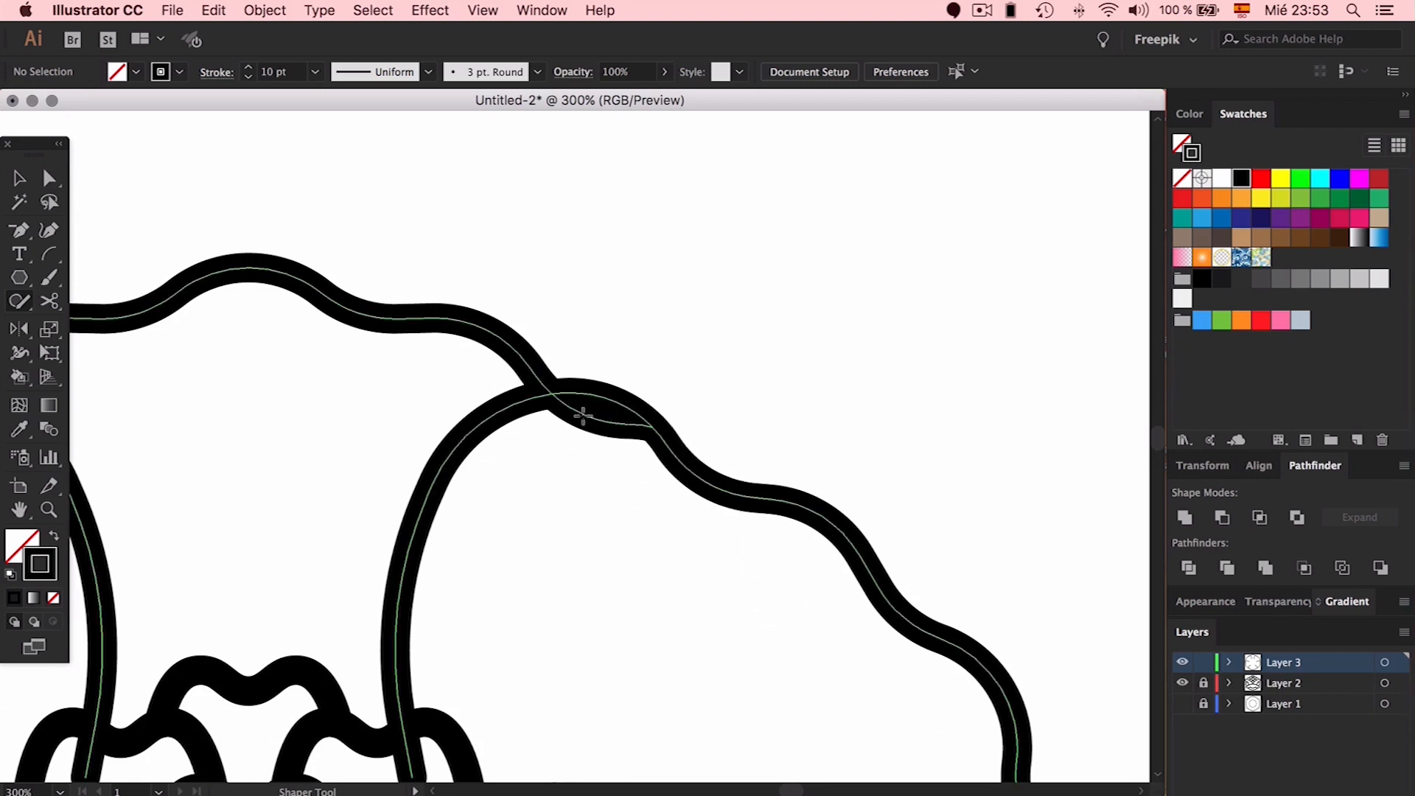
pyautogui.moveTo(583, 416); pyautogui.dragTo(630, 425)
# Erase the right lens's lower segment and zoom out to view the whole drawing
pyautogui.hscroll(-10, 698, 432)
pyautogui.scroll(-3, 697, 433)
pyautogui.hscroll(1, 389, 322)
pyautogui.moveTo(360, 329)
pyautogui.mouseDown()
pyautogui.moveTo(352, 347)
pyautogui.moveTo(276, 371)
pyautogui.moveTo(288, 360)
pyautogui.mouseUp()
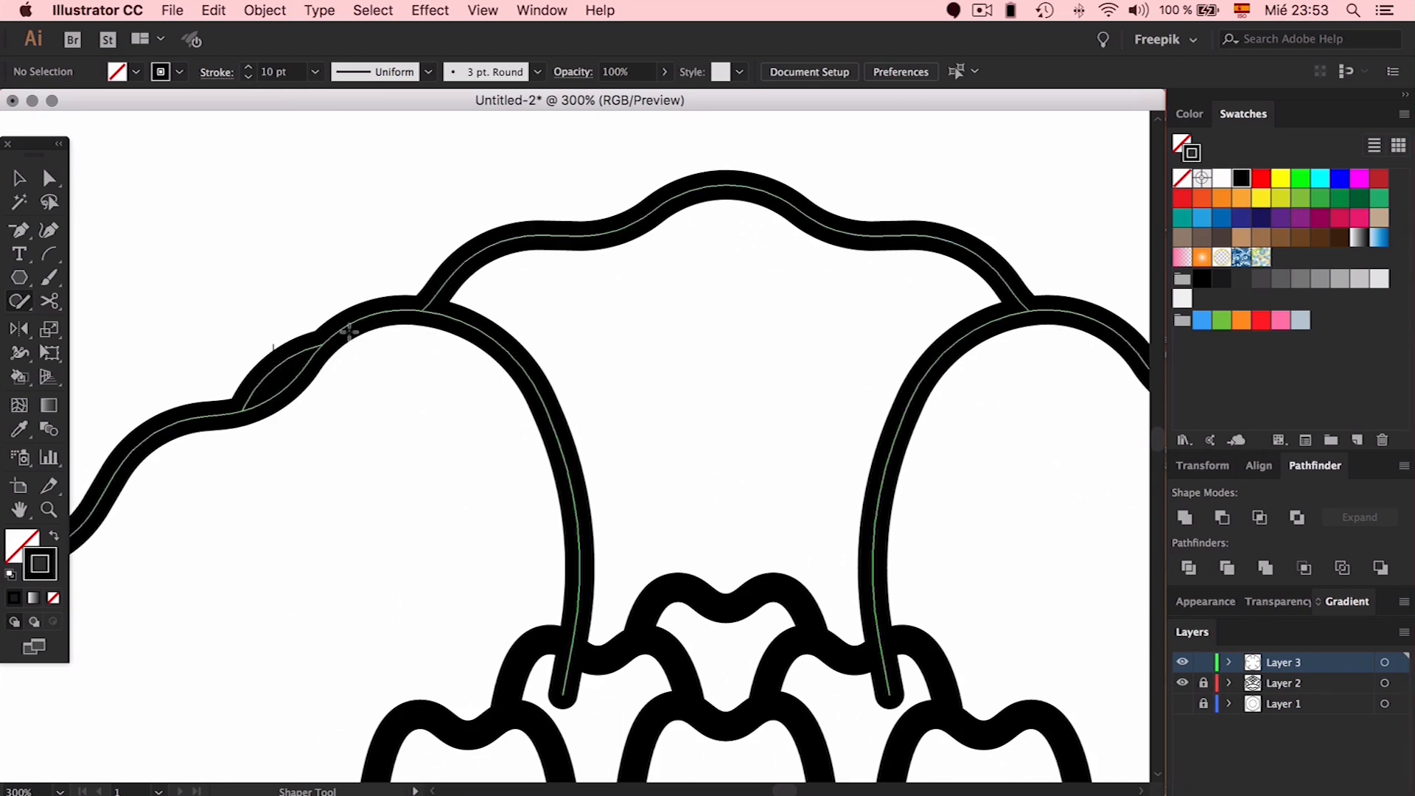
pyautogui.scroll(-10, 354, 339)
pyautogui.hscroll(-3, 369, 341)
pyautogui.scroll(-5, 369, 343)
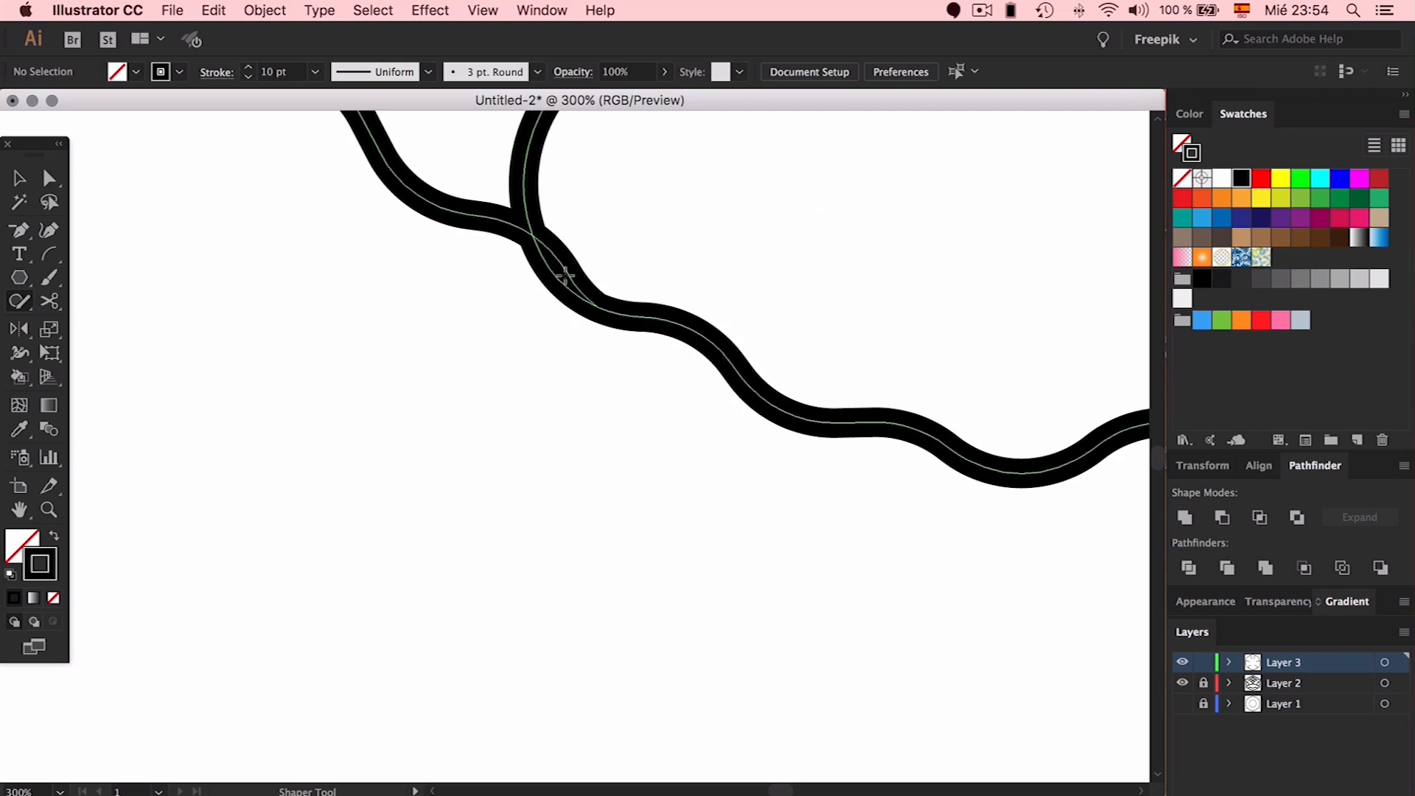
pyautogui.press('super+1')
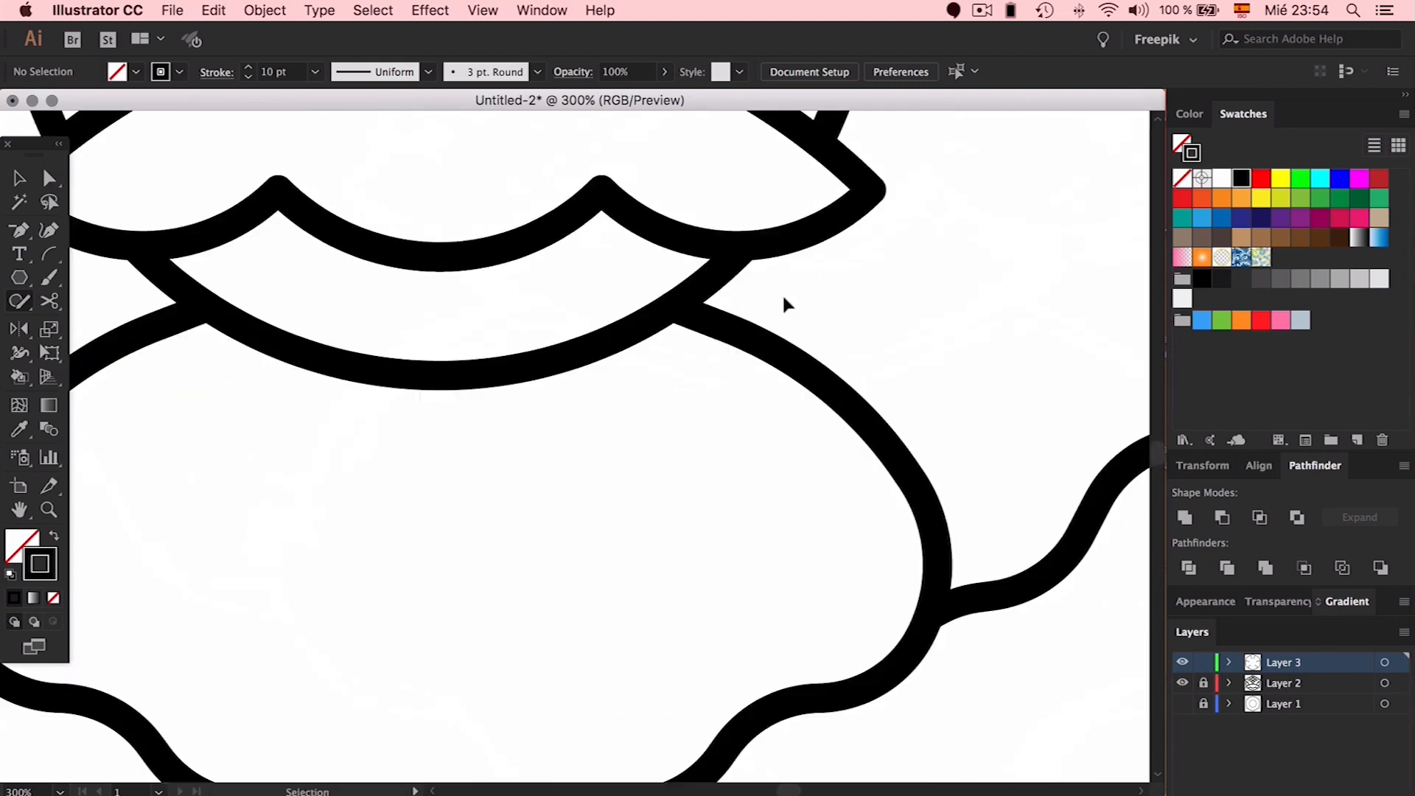
pyautogui.scroll(4, 784, 297)
pyautogui.hscroll(-2, 783, 297)
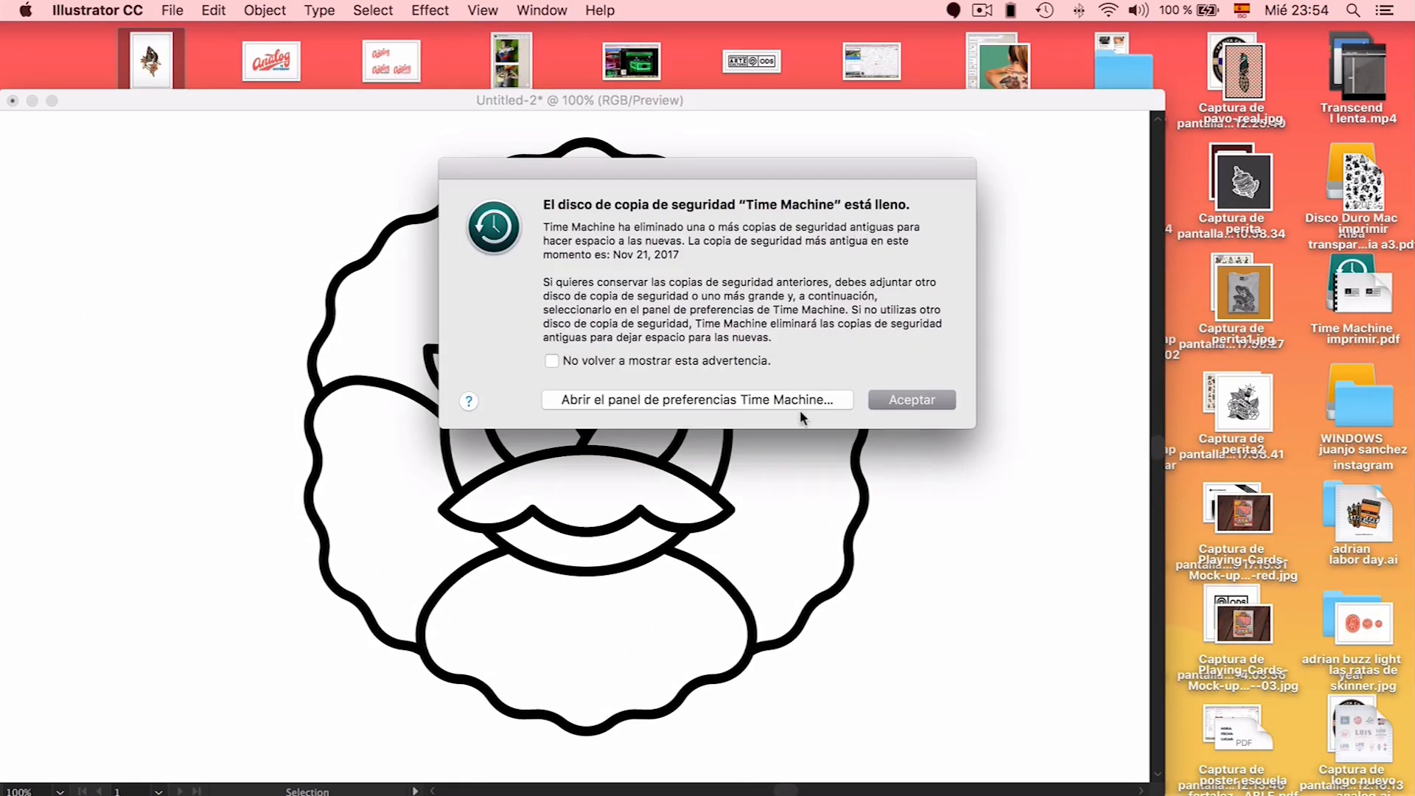
# Dismiss the Time Machine alert, select the flower's outer paths, and undo a mistaken Shaper erase
pyautogui.click(885, 401)
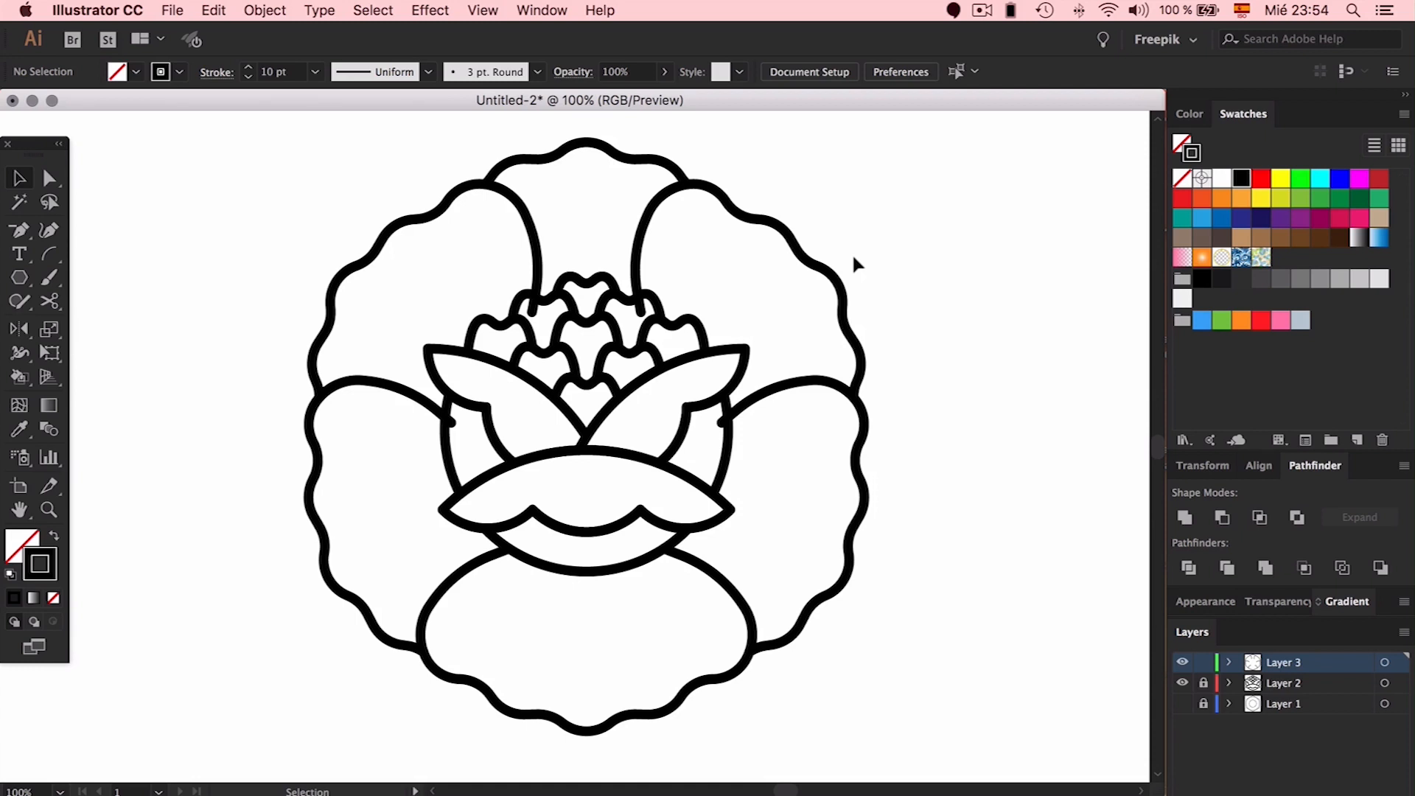
pyautogui.moveTo(908, 227); pyautogui.dragTo(442, 520)
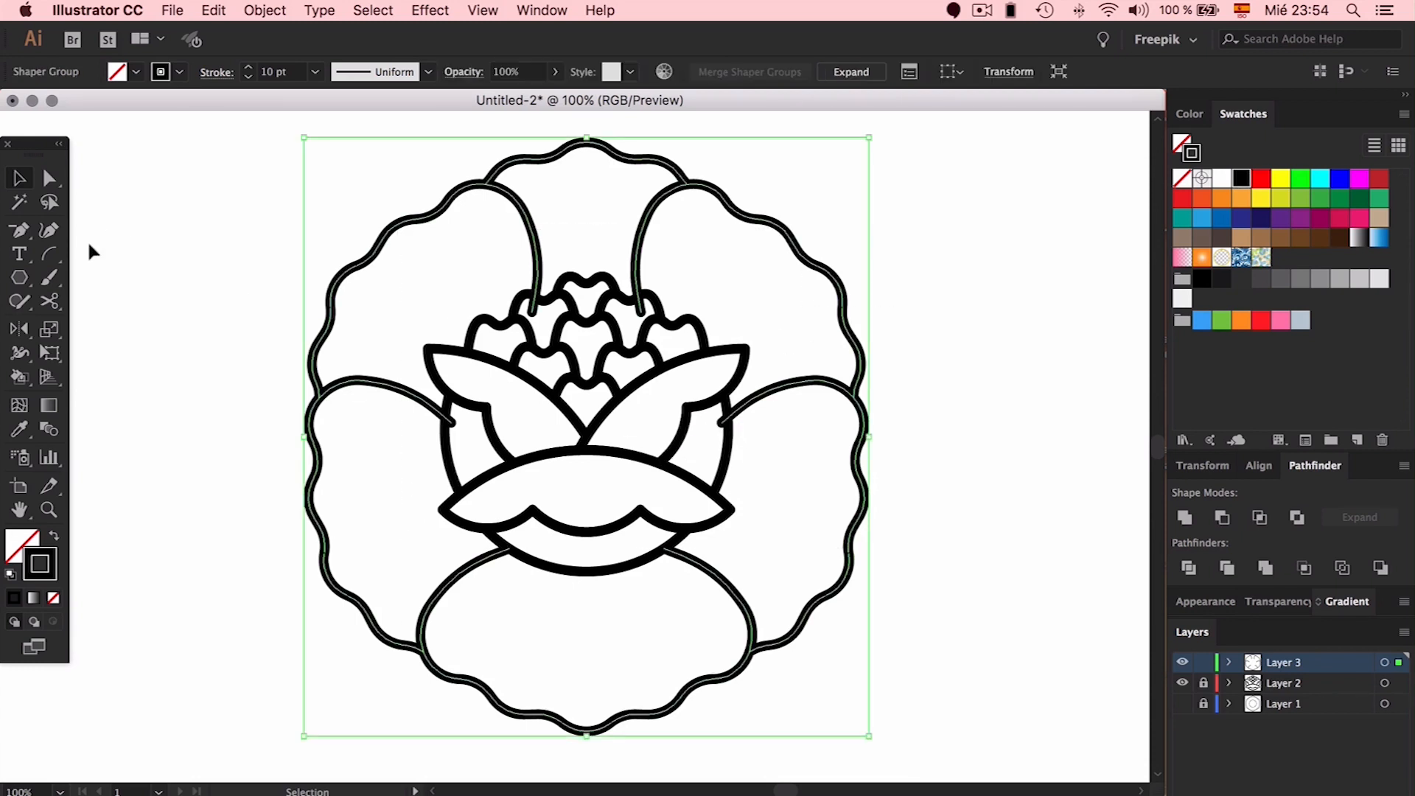
pyautogui.click(30, 303)
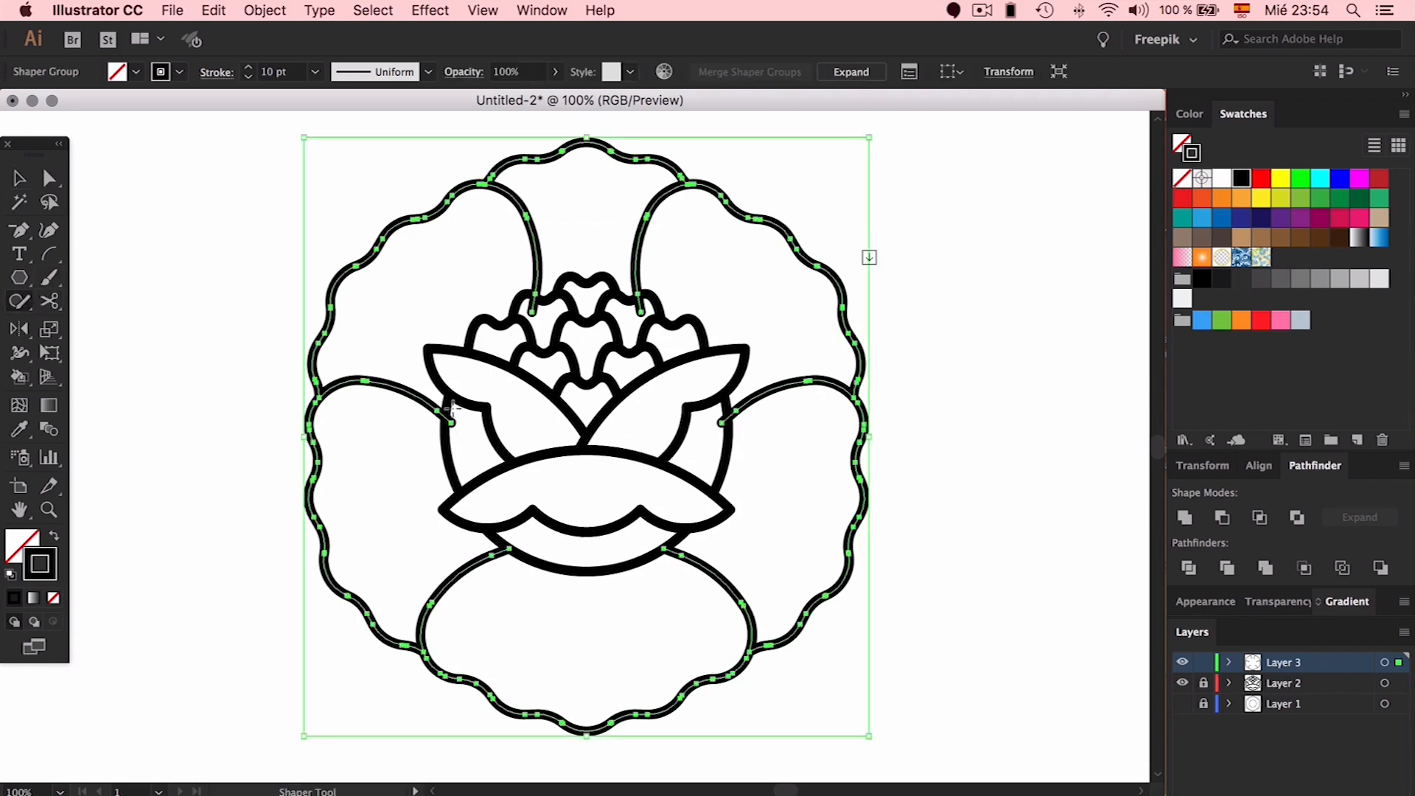
pyautogui.moveTo(451, 415); pyautogui.dragTo(450, 422)
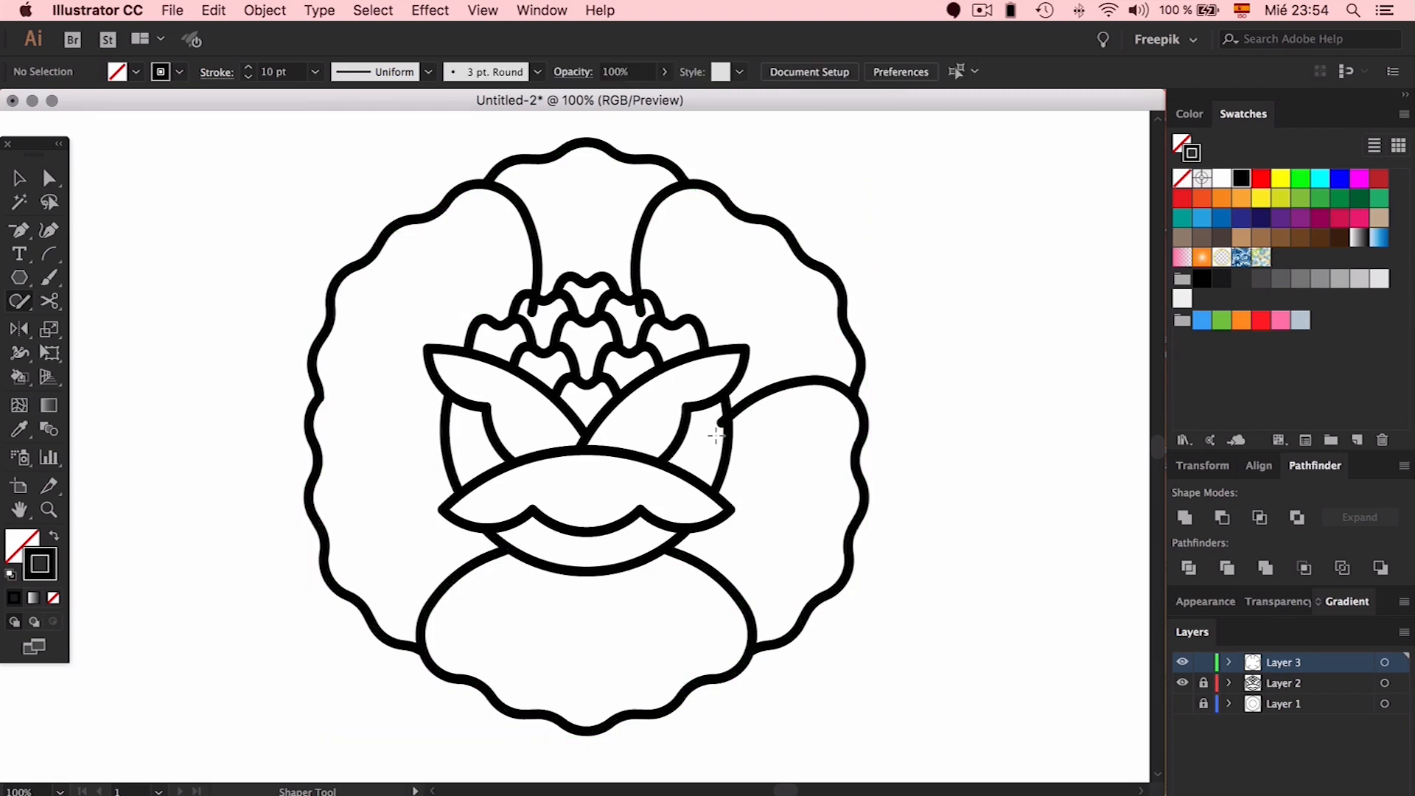
pyautogui.press('super+z')
# Zoom in on the flower centre, deselect it, and scribble off a protruding petal-arc end with the Shaper tool
pyautogui.press('super+plus')
pyautogui.press('super+plus')
pyautogui.press('super+plus')
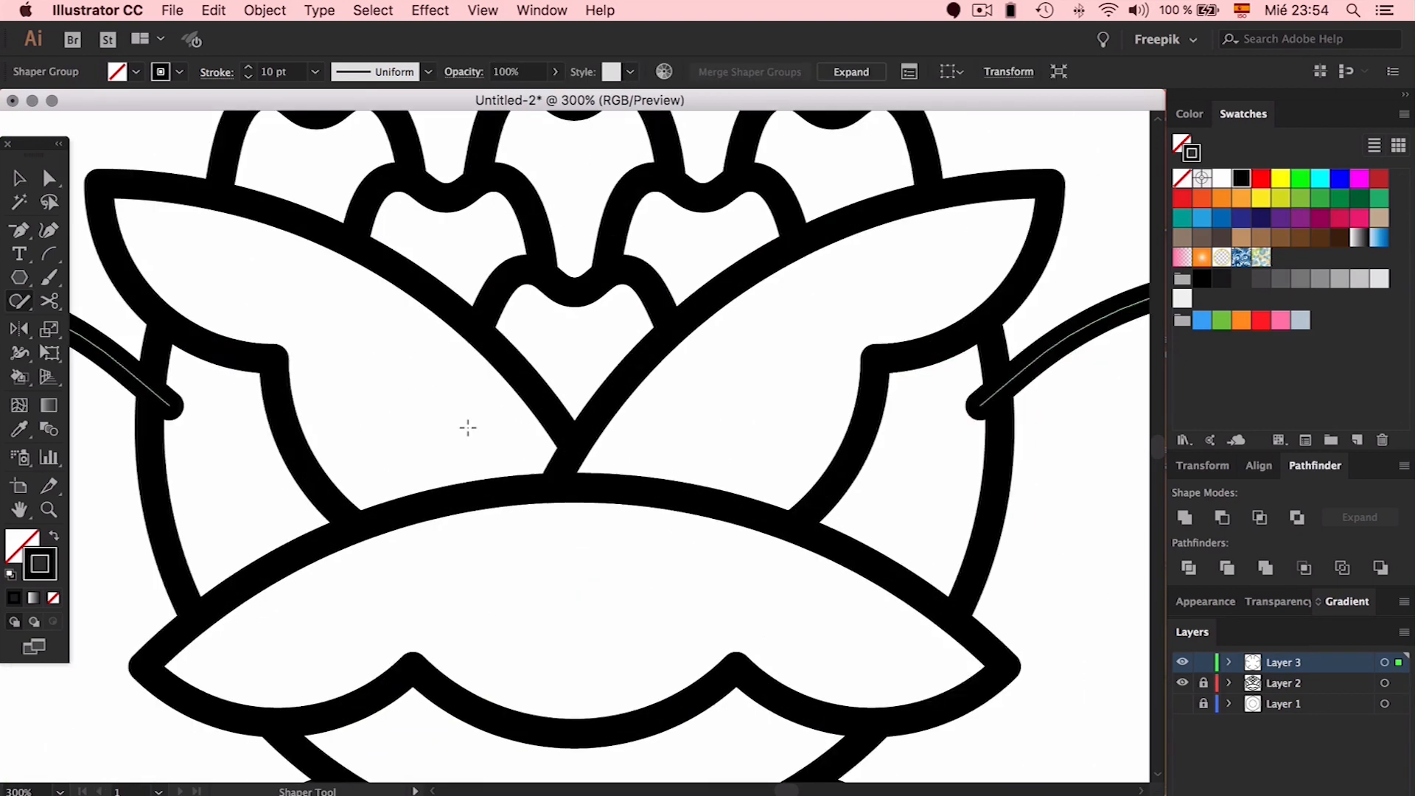
pyautogui.hscroll(-5, 467, 427)
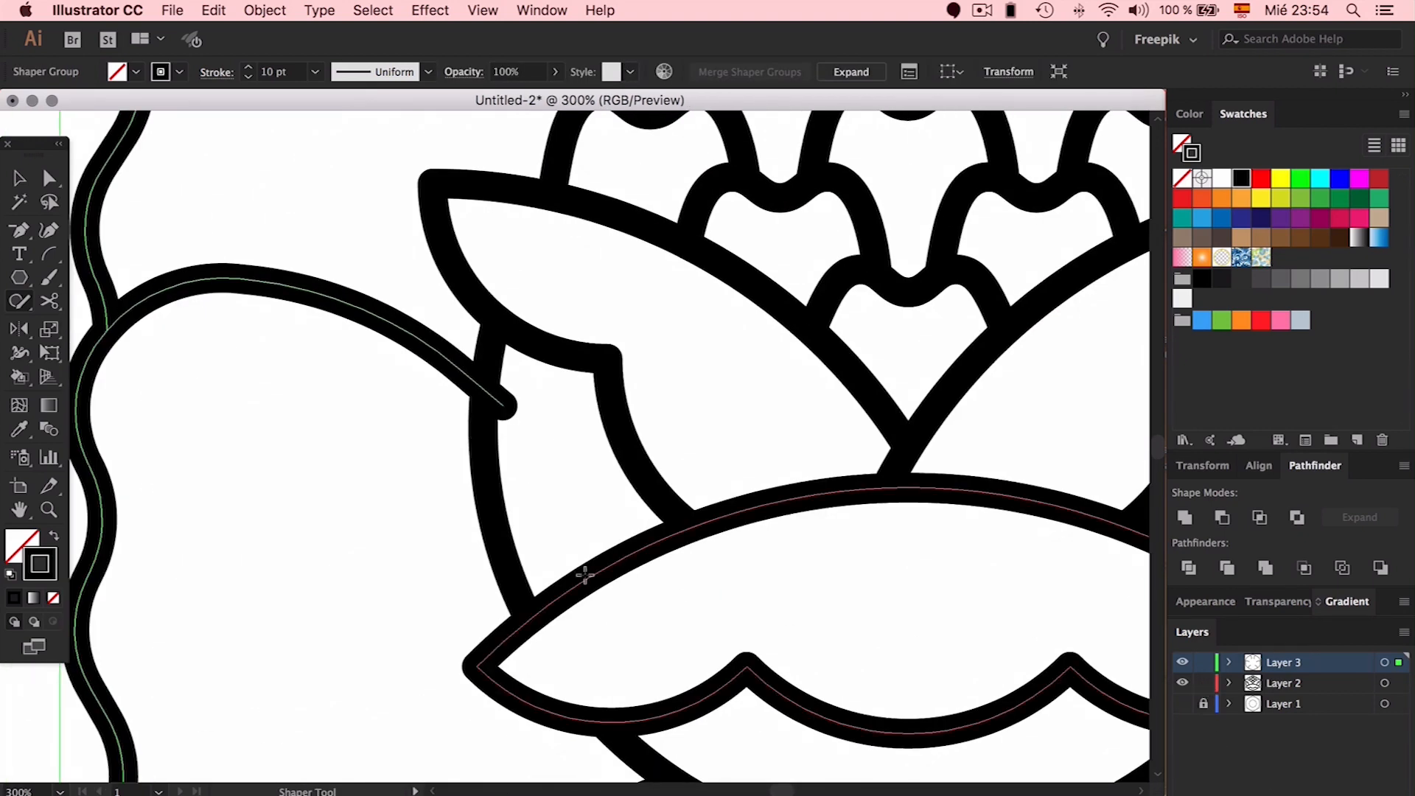
pyautogui.press('v')
pyautogui.click(381, 461)
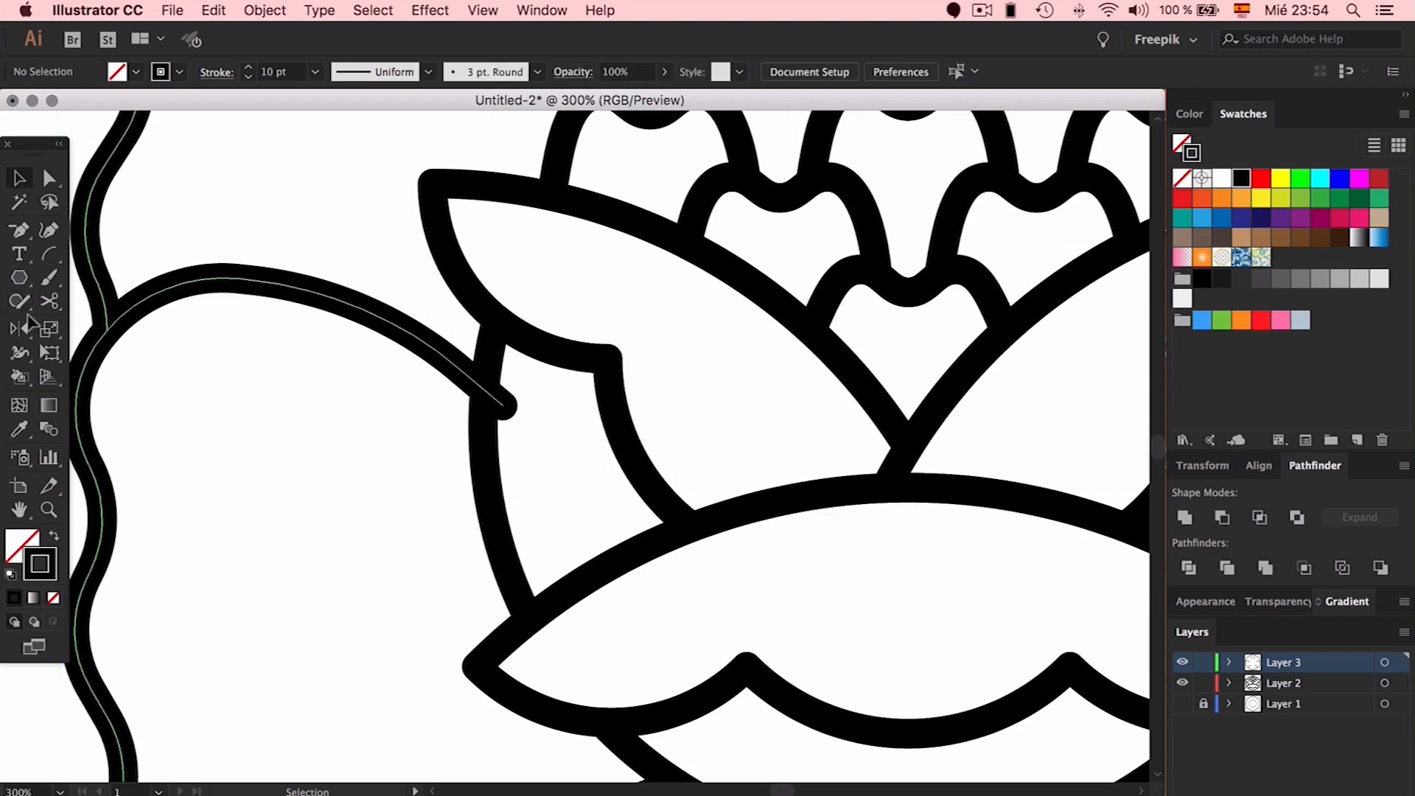
pyautogui.click(19, 301)
pyautogui.moveTo(499, 392)
pyautogui.mouseDown()
pyautogui.moveTo(514, 422)
pyautogui.moveTo(528, 408)
pyautogui.mouseUp()
# Trim the remaining rounded stem and arc ends with the Shaper tool, then fit the artboard in view
pyautogui.scroll(1, 551, 324)
pyautogui.scroll(5, 552, 324)
pyautogui.hscroll(1, 678, 426)
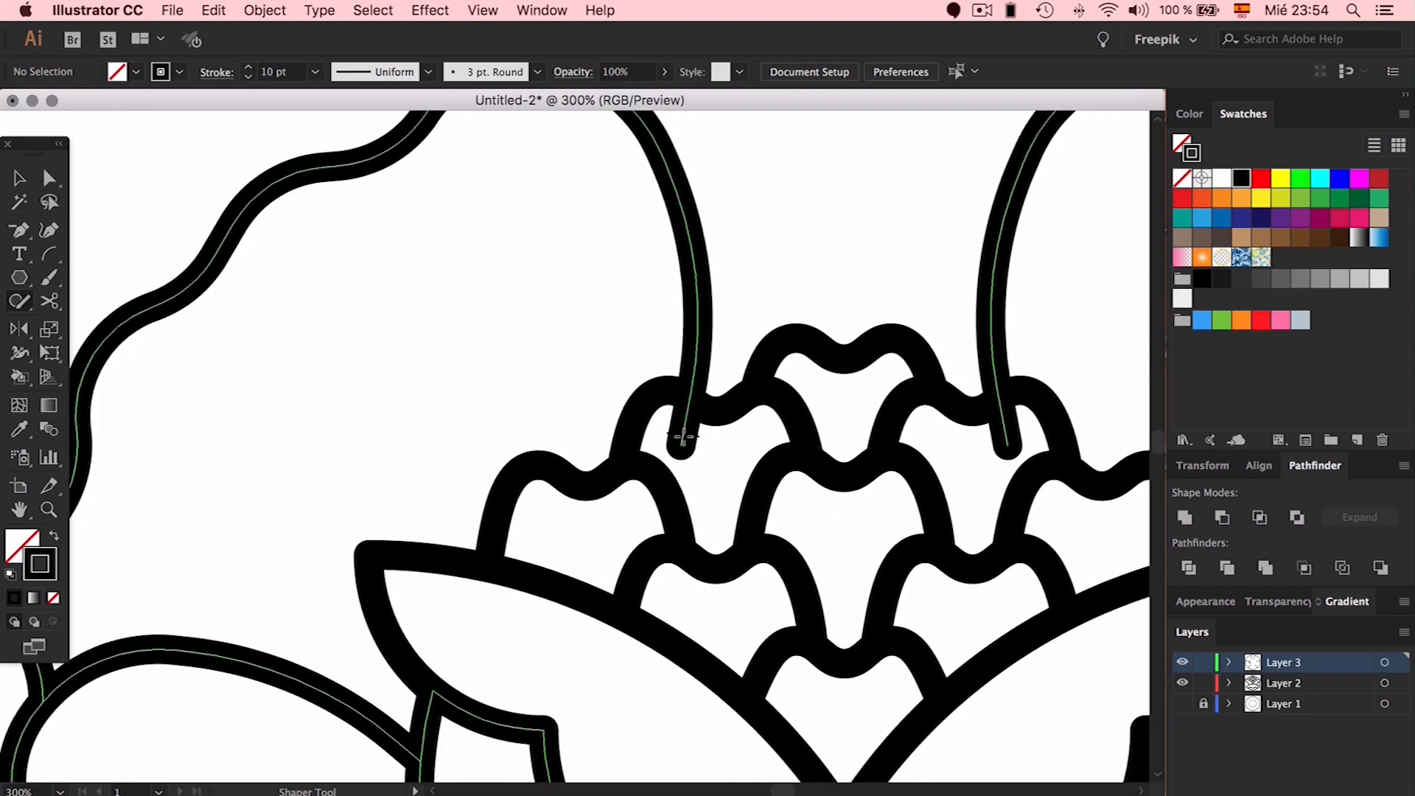
pyautogui.moveTo(685, 435); pyautogui.dragTo(691, 442)
pyautogui.moveTo(1002, 443); pyautogui.dragTo(980, 458)
pyautogui.scroll(-6, 980, 453)
pyautogui.hscroll(4, 980, 453)
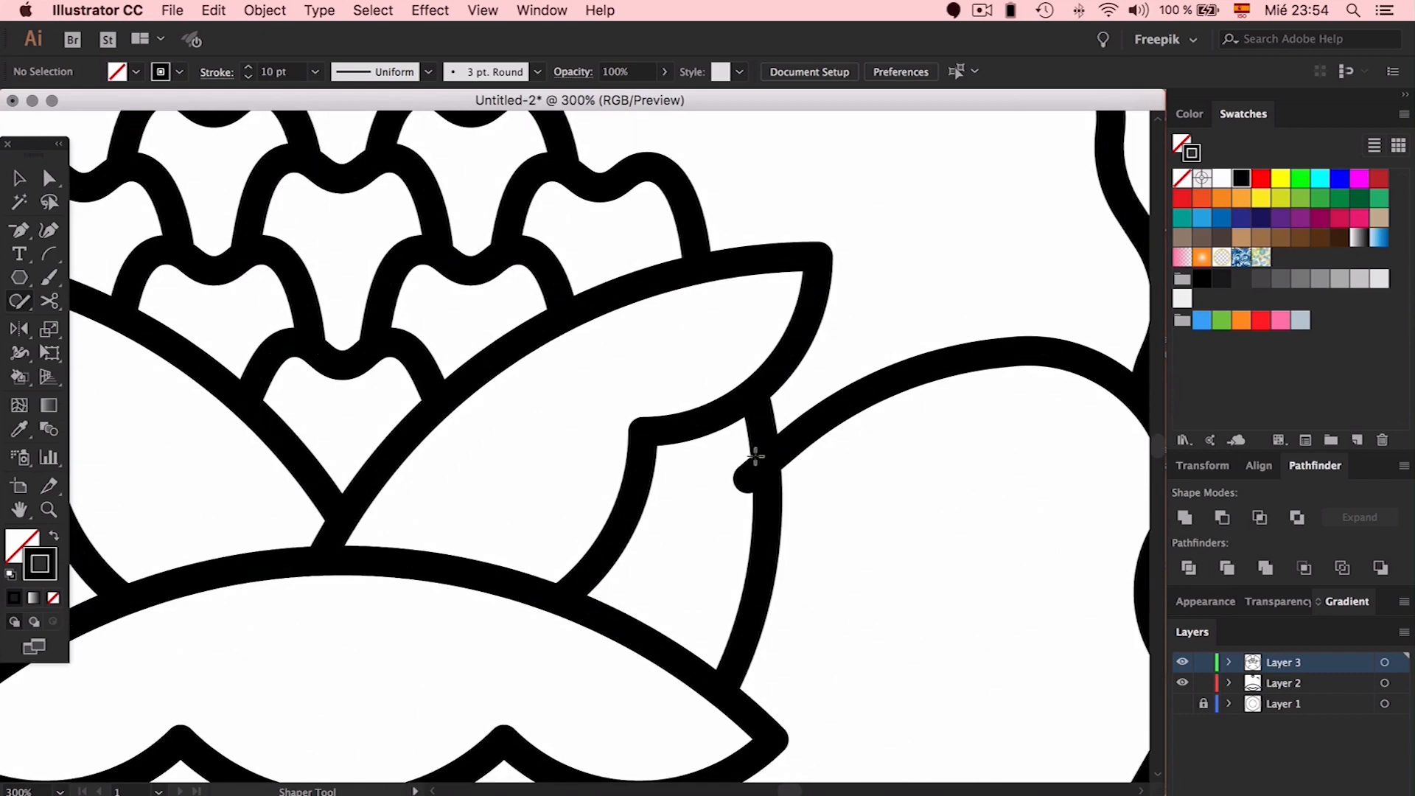
pyautogui.moveTo(753, 463); pyautogui.dragTo(750, 479)
pyautogui.scroll(-3, 785, 556)
pyautogui.hscroll(5, 786, 556)
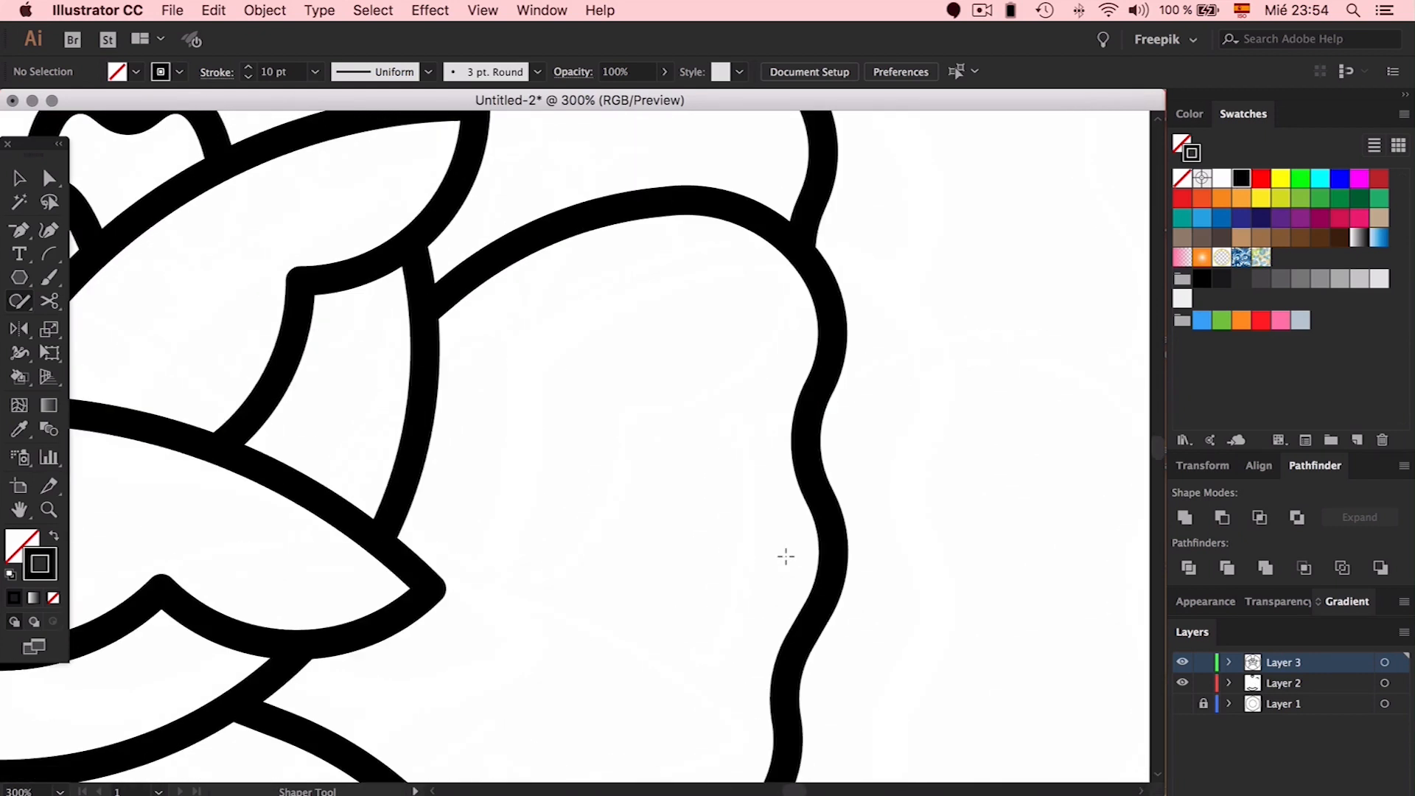
pyautogui.press('super+0')
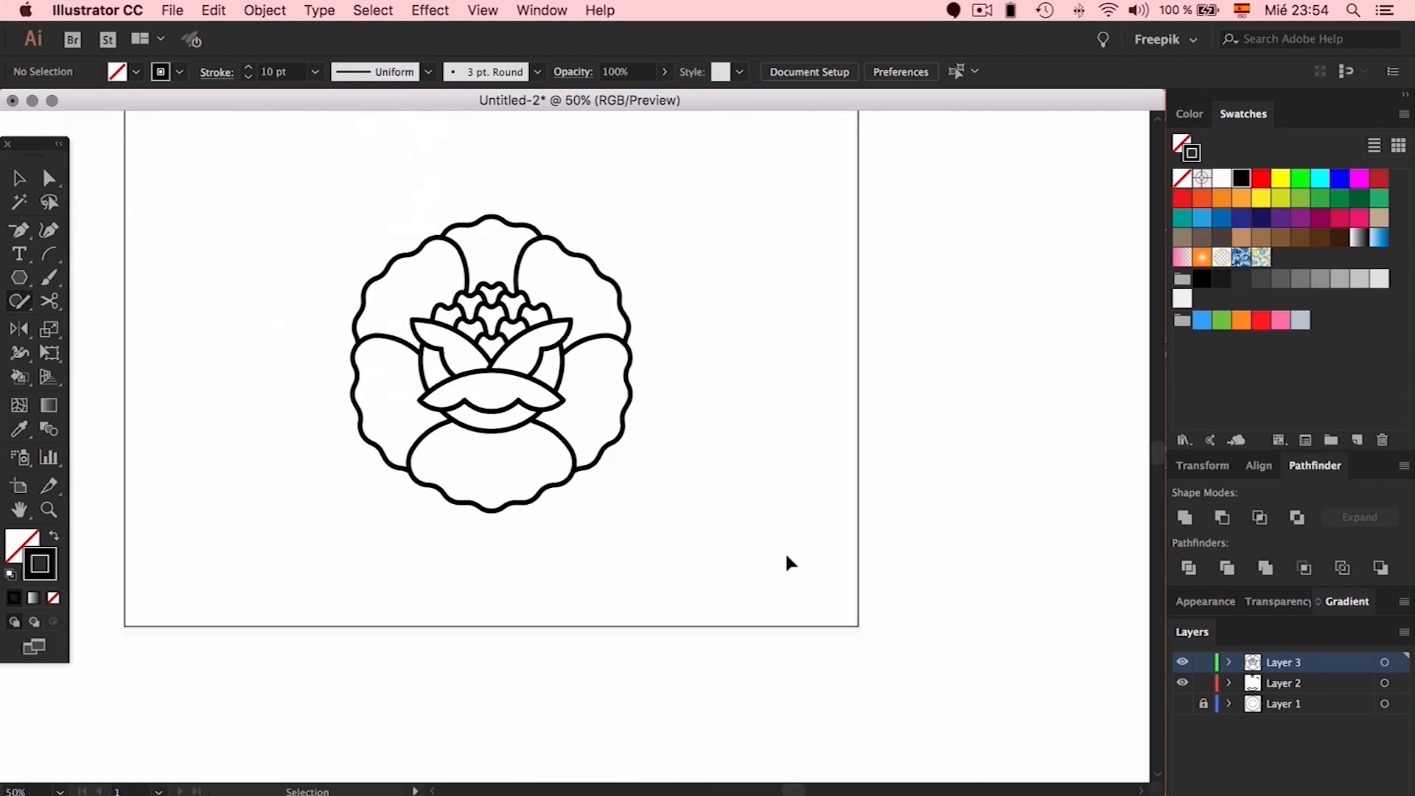
# Merge the flower's Shaper Groups and expand them into an ordinary path group, then check its anchor points
pyautogui.press('v')
pyautogui.moveTo(668, 206); pyautogui.dragTo(358, 610)
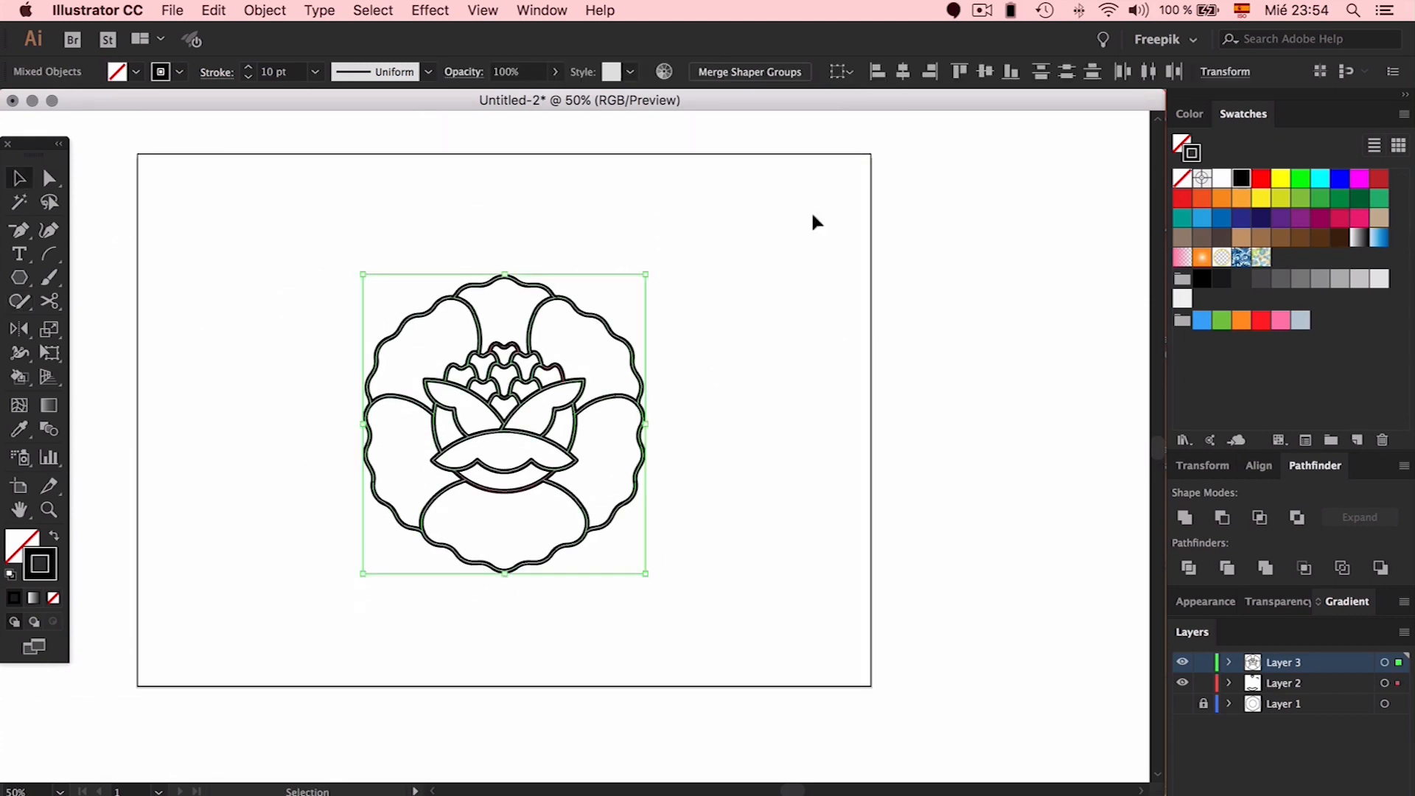
pyautogui.click(742, 71)
pyautogui.click(874, 77)
pyautogui.click(802, 278)
pyautogui.click(635, 367)
pyautogui.press('a')
pyautogui.click(941, 363)
# Briefly show then re-hide the hexagon and circle guides layer, and zoom the view to 100%
pyautogui.press('super+equal')
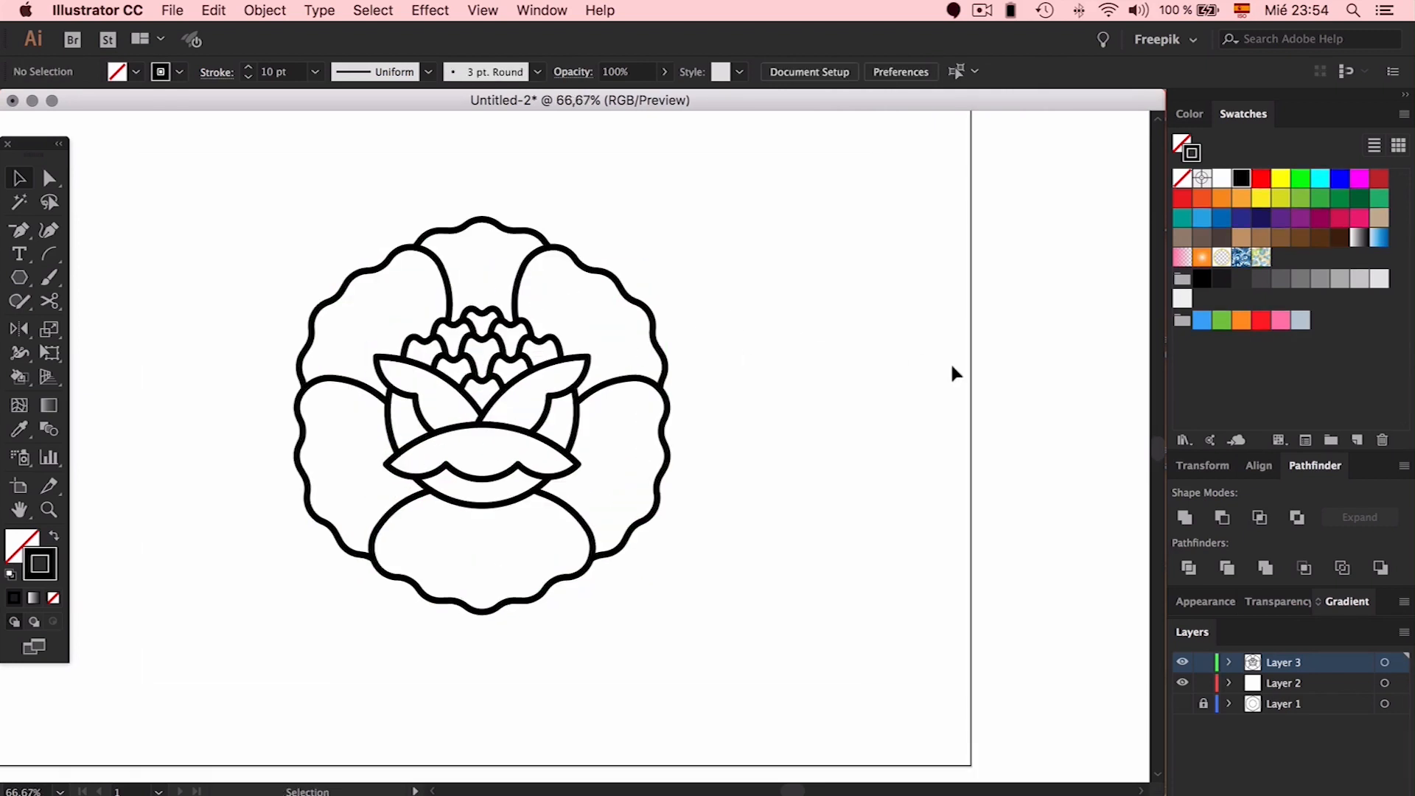
pyautogui.click(1181, 703)
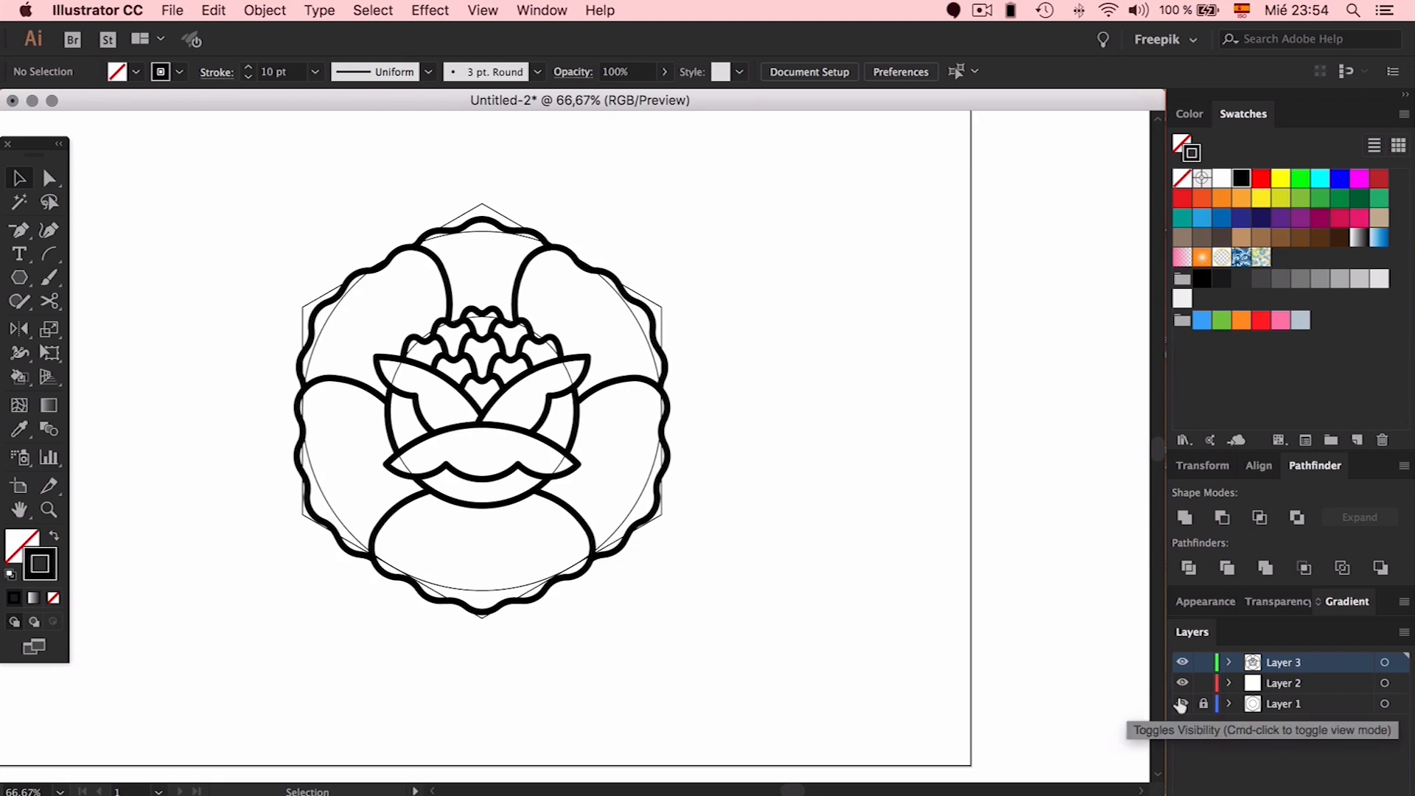
pyautogui.click(1182, 703)
pyautogui.hscroll(-5, 808, 567)
pyautogui.scroll(2, 809, 568)
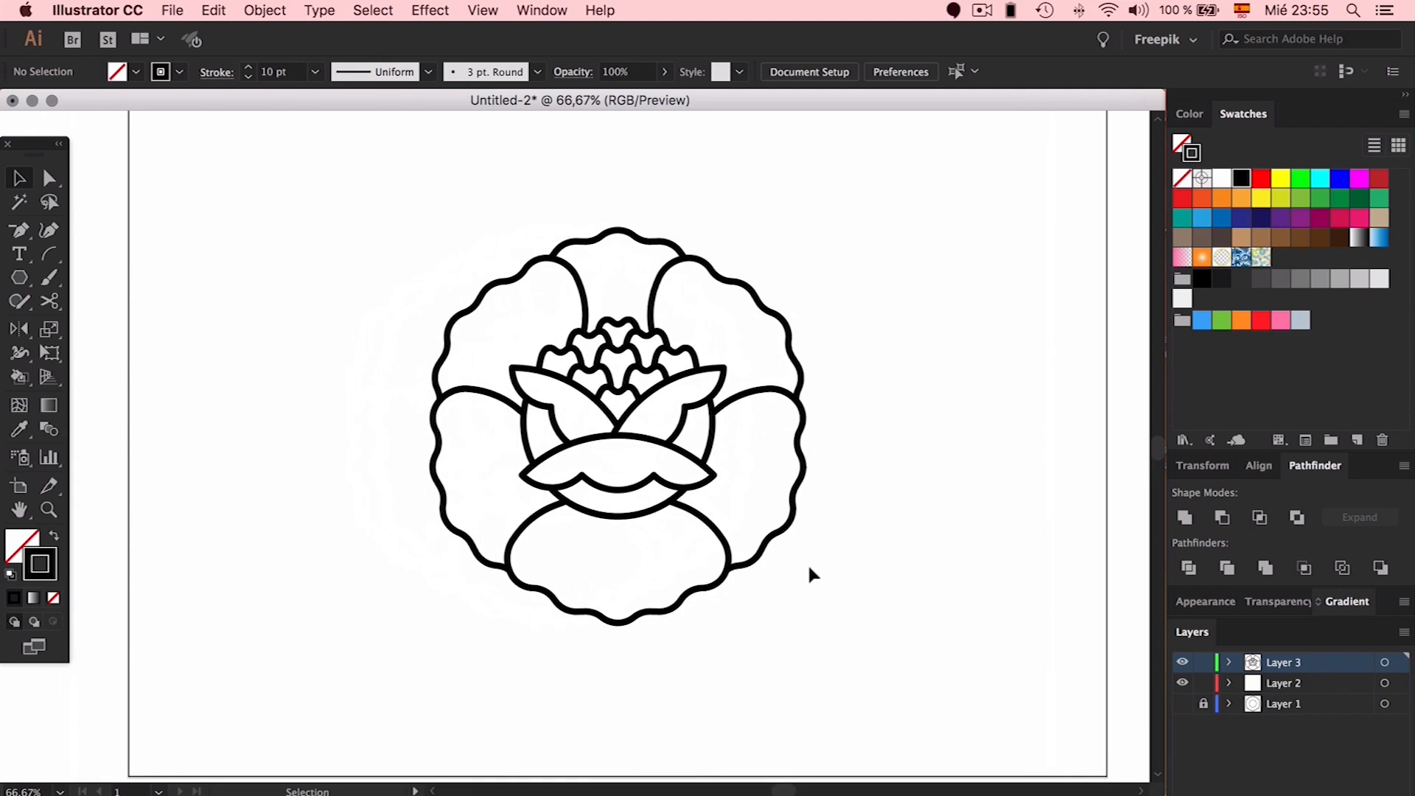
pyautogui.press('super+1')
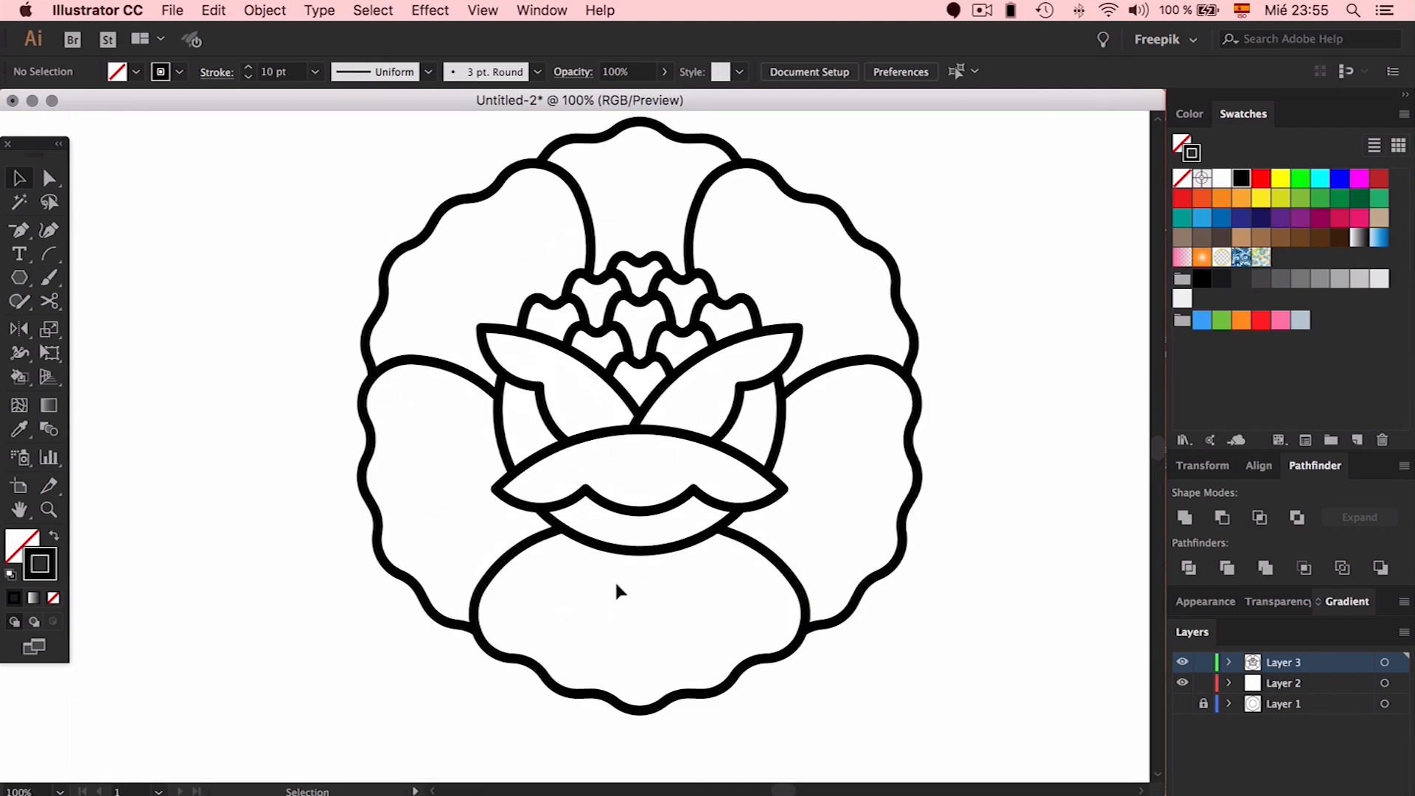
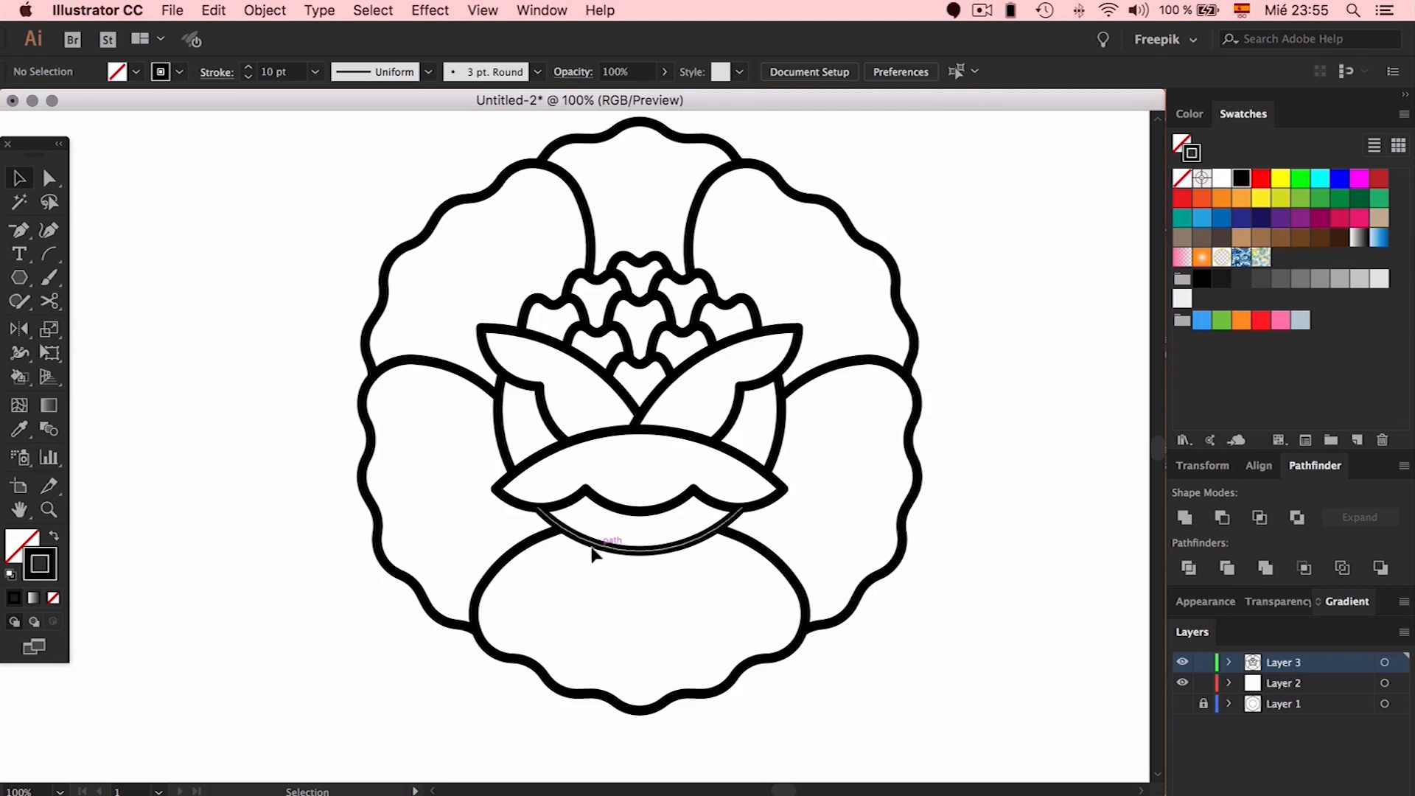
# Undo an accidental nudge of the flower group and leave it deselected
pyautogui.click(607, 531)
pyautogui.moveTo(622, 516); pyautogui.dragTo(607, 525)
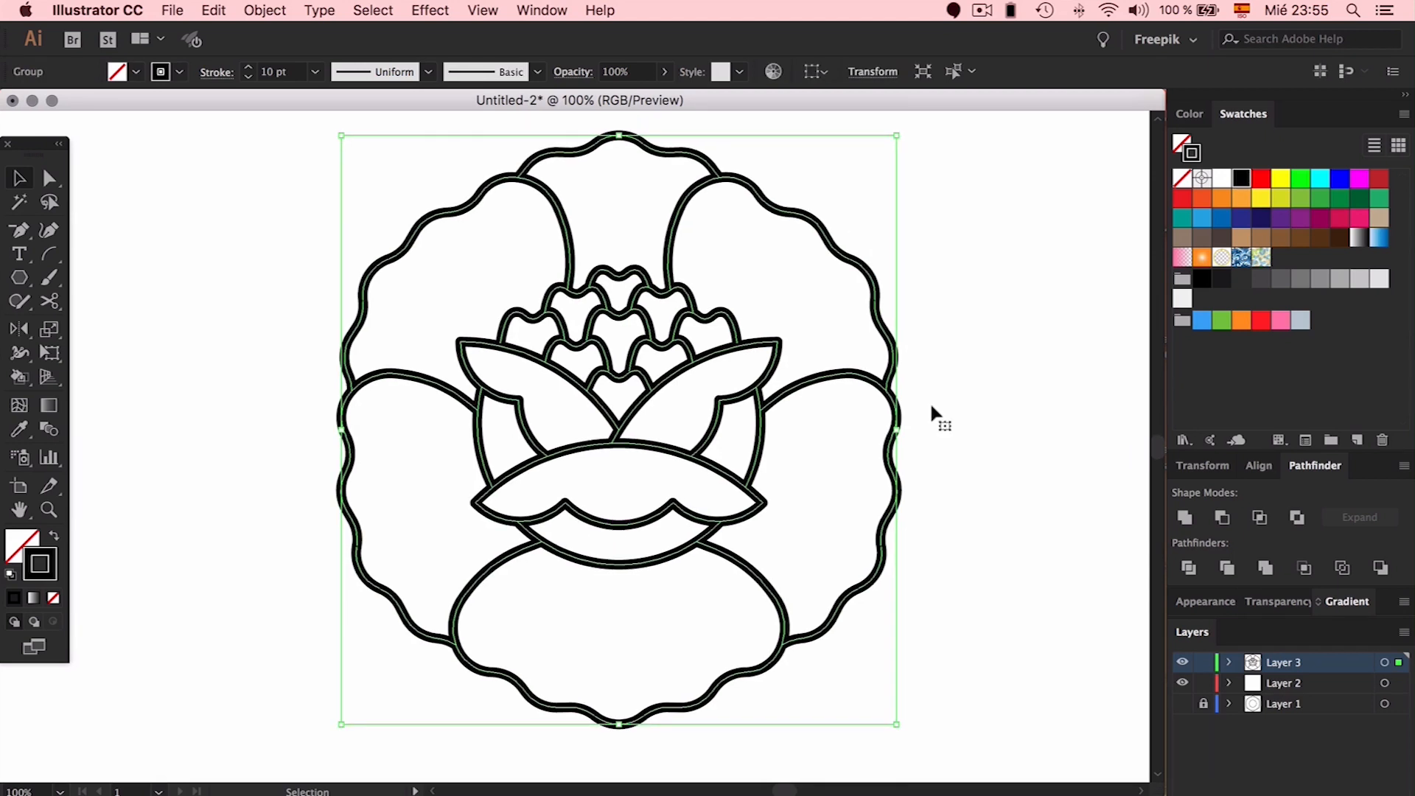
pyautogui.click(980, 396)
pyautogui.press('super+z')
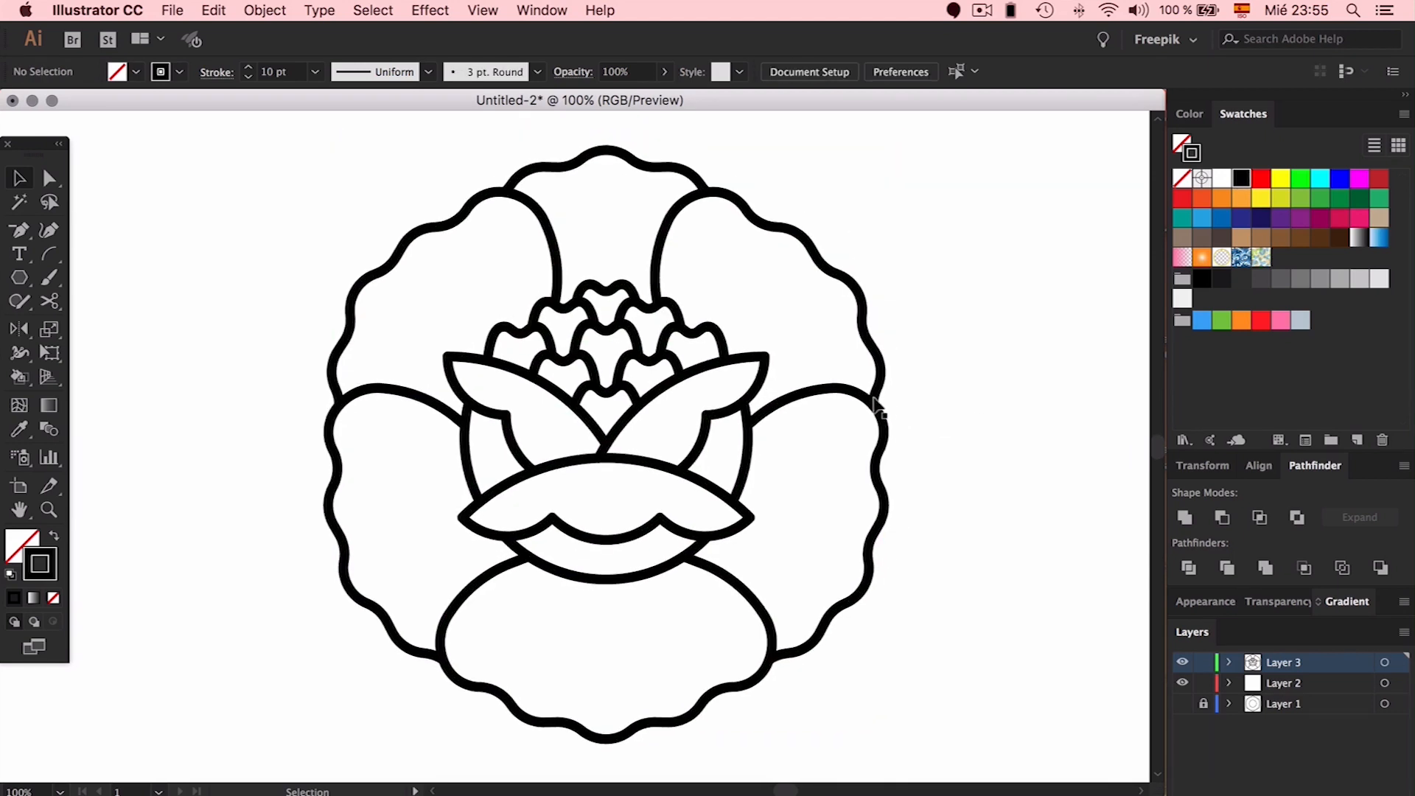
pyautogui.click(877, 398)
pyautogui.click(1006, 460)
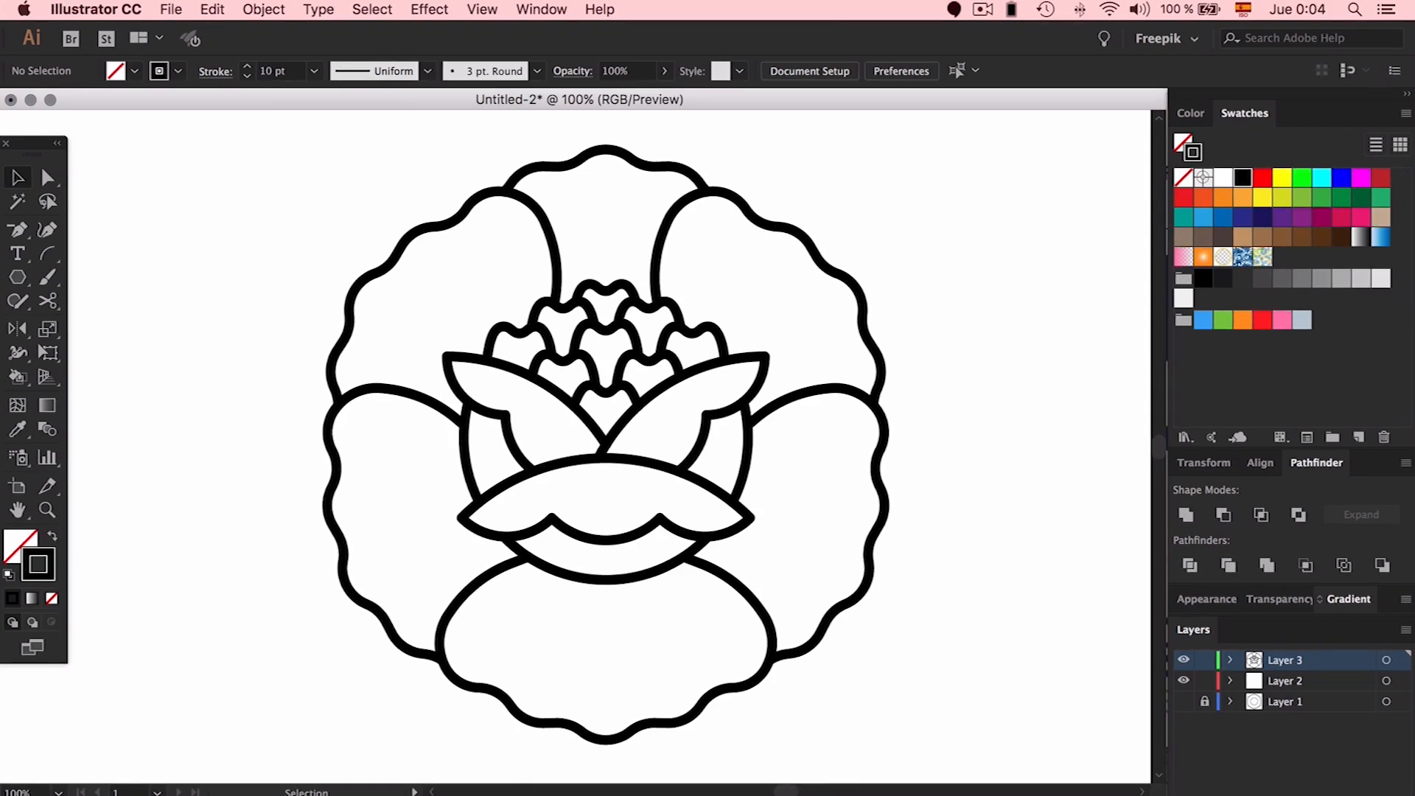
# With the Paintbrush, set the 3 pt. Round brush size to 10 pt
pyautogui.press('b')
pyautogui.click(414, 497)
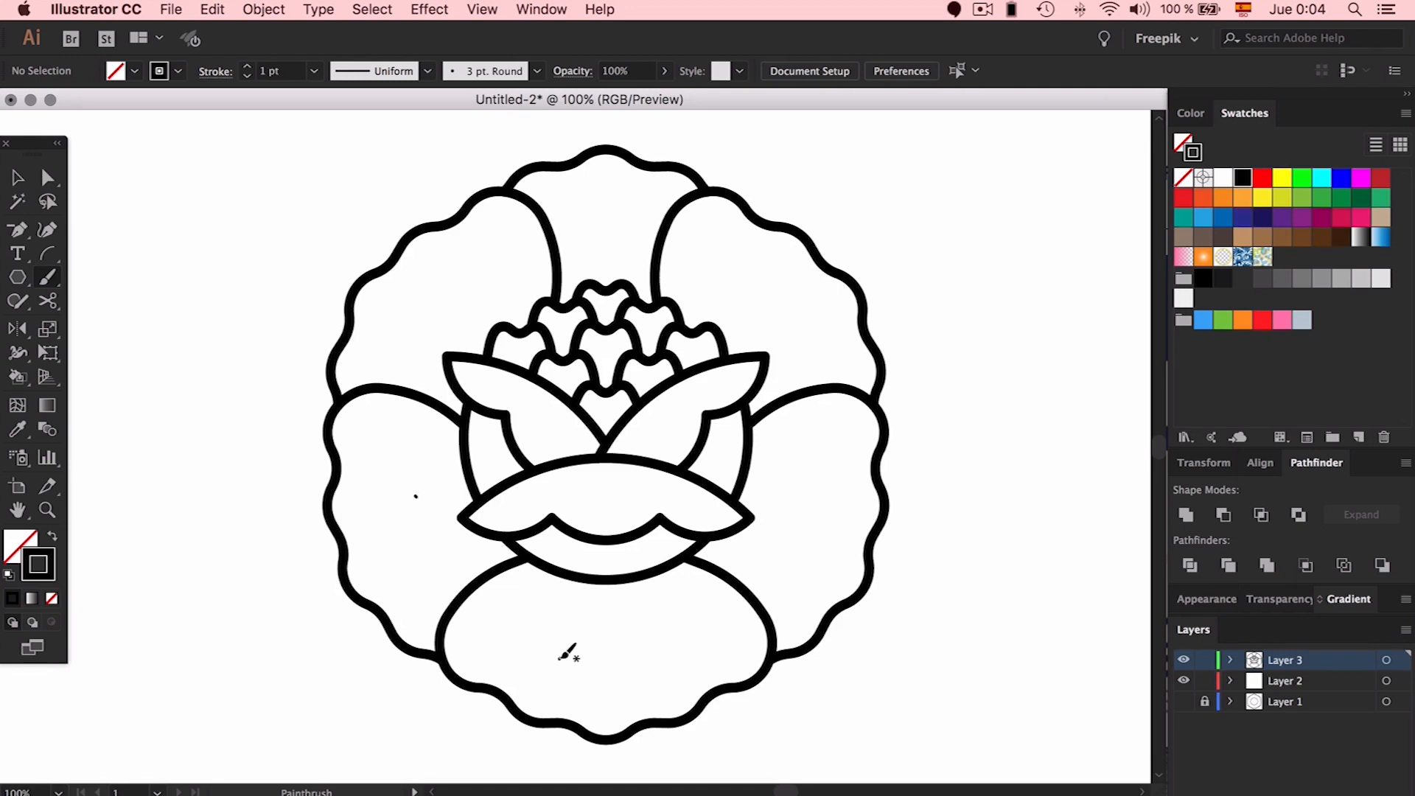
pyautogui.press('super+z')
pyautogui.click(537, 72)
pyautogui.doubleClick(360, 115)
pyautogui.moveTo(598, 547); pyautogui.dragTo(717, 575)
pyautogui.write('10')
pyautogui.press('Return')
pyautogui.click(410, 344)
pyautogui.press('super+z')
# Lock Layers 3 and 2 and add a new Layer 4 for the dots
pyautogui.click(1204, 659)
pyautogui.click(1204, 680)
pyautogui.click(1358, 793)
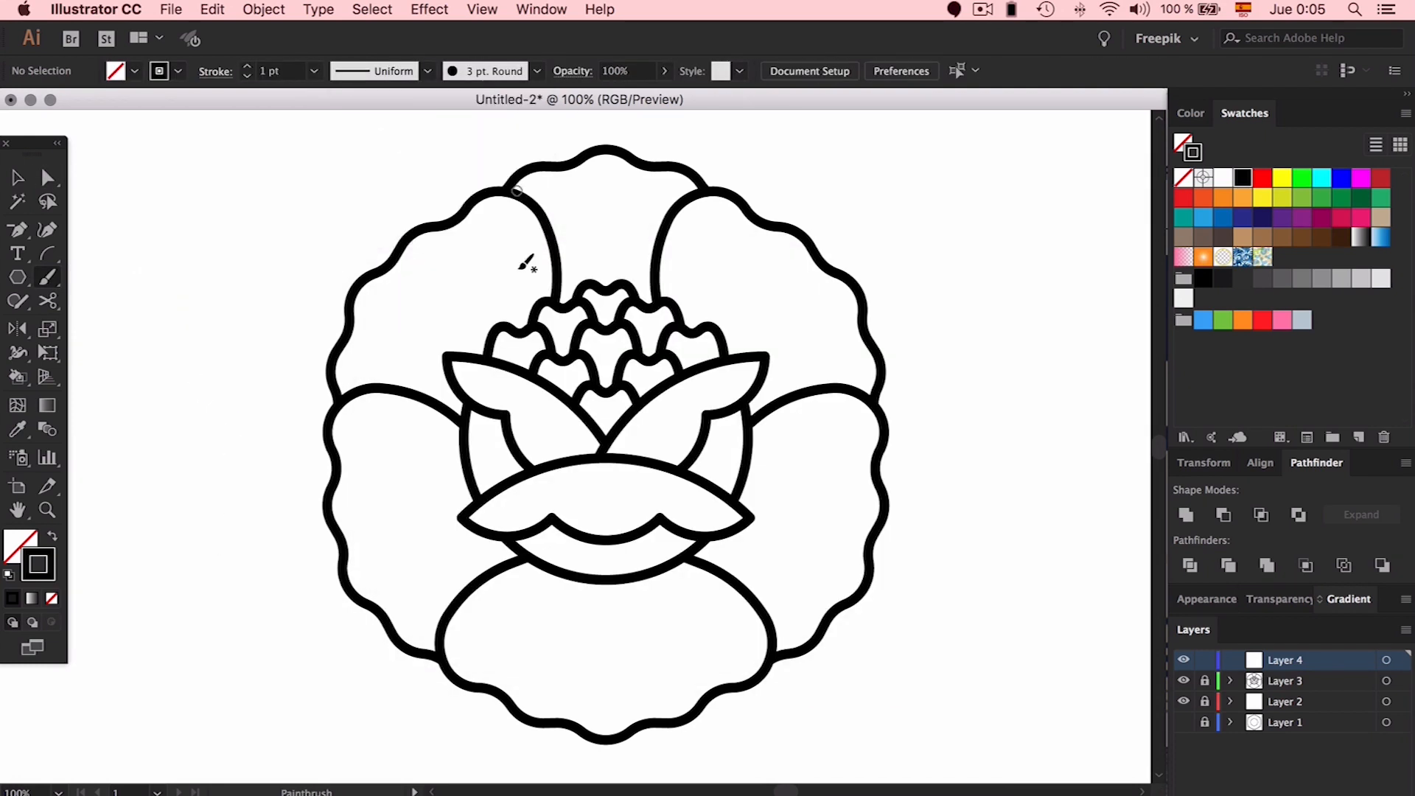
# Stipple a first scattering of black dots across the lower petal, clustered below the flower's centre
pyautogui.click(539, 583)
pyautogui.click(557, 586)
pyautogui.click(583, 609)
pyautogui.click(622, 602)
pyautogui.click(651, 592)
pyautogui.click(694, 579)
pyautogui.click(510, 592)
pyautogui.click(565, 604)
pyautogui.click(554, 674)
pyautogui.click(671, 689)
pyautogui.click(730, 601)
pyautogui.click(586, 621)
pyautogui.click(630, 583)
pyautogui.click(587, 586)
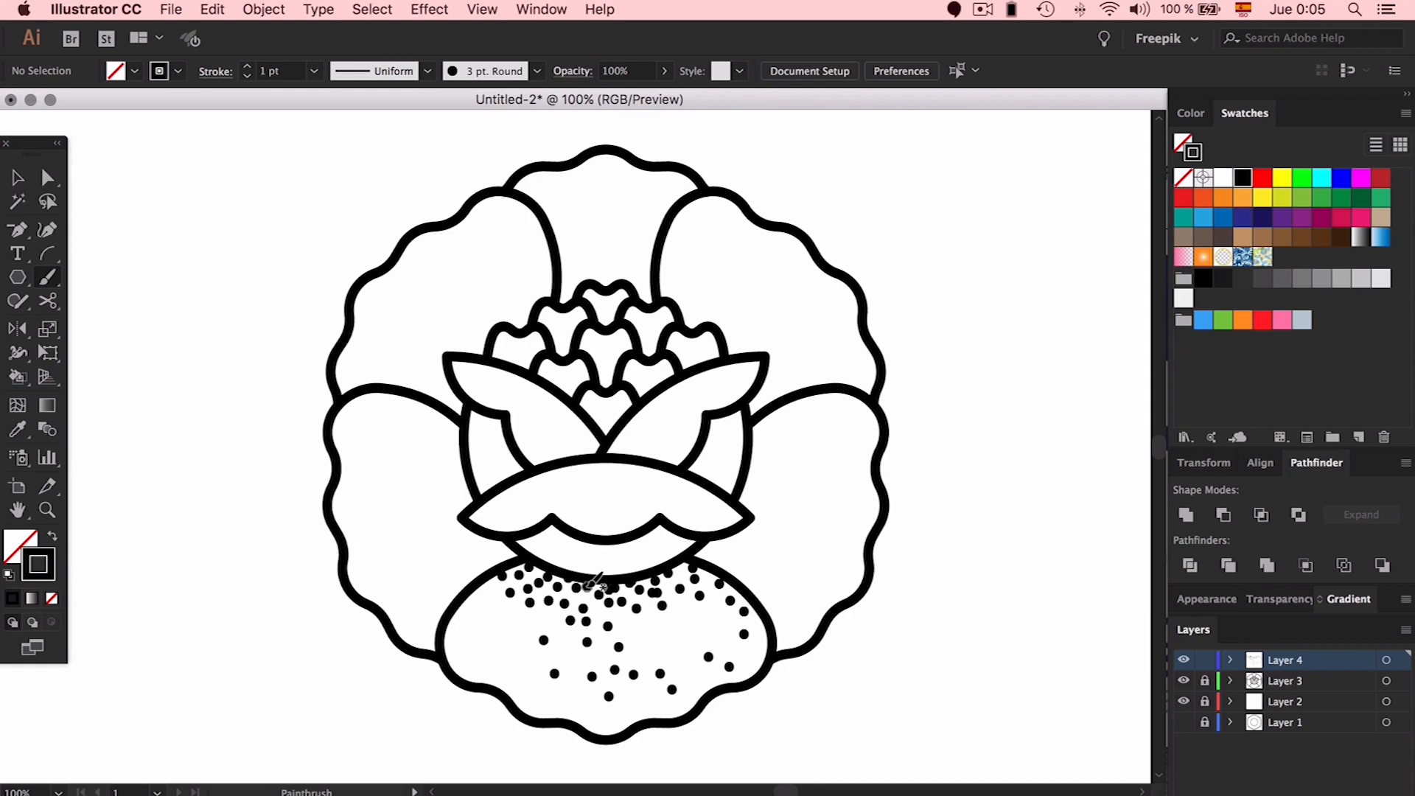
pyautogui.click(505, 662)
pyautogui.click(516, 640)
pyautogui.click(714, 604)
pyautogui.click(682, 565)
pyautogui.click(595, 610)
pyautogui.click(540, 618)
# Zoomed in, pack more dots just under the central band along the petal's top edge
pyautogui.scroll(9, 578, 611)
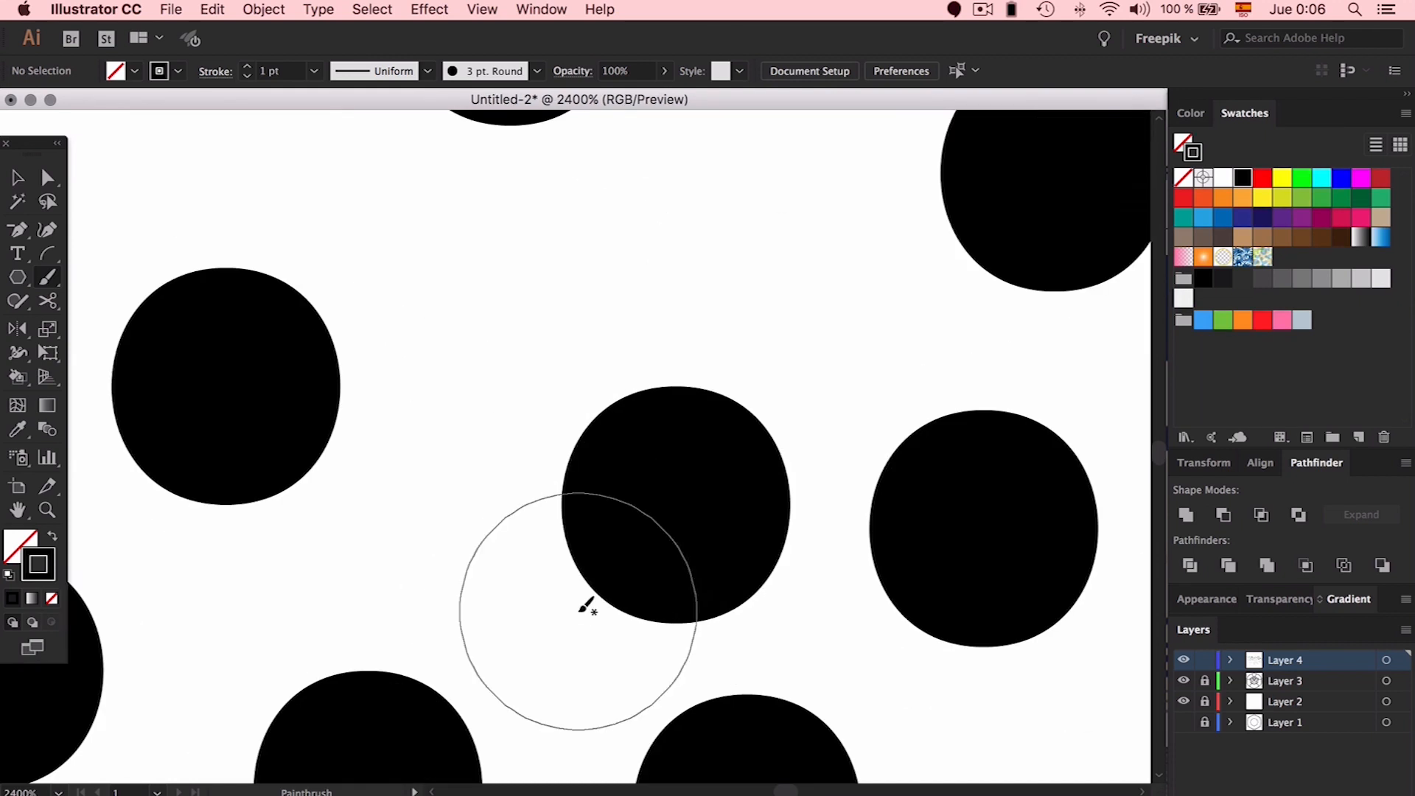
pyautogui.scroll(-4, 501, 467)
pyautogui.click(337, 353)
pyautogui.click(443, 375)
pyautogui.click(506, 417)
pyautogui.click(572, 414)
pyautogui.click(783, 370)
pyautogui.click(924, 425)
pyautogui.click(827, 422)
pyautogui.click(925, 474)
pyautogui.scroll(-3, 910, 442)
pyautogui.click(845, 460)
pyautogui.click(683, 398)
pyautogui.click(659, 465)
pyautogui.click(625, 444)
pyautogui.click(994, 429)
pyautogui.click(963, 467)
pyautogui.click(907, 511)
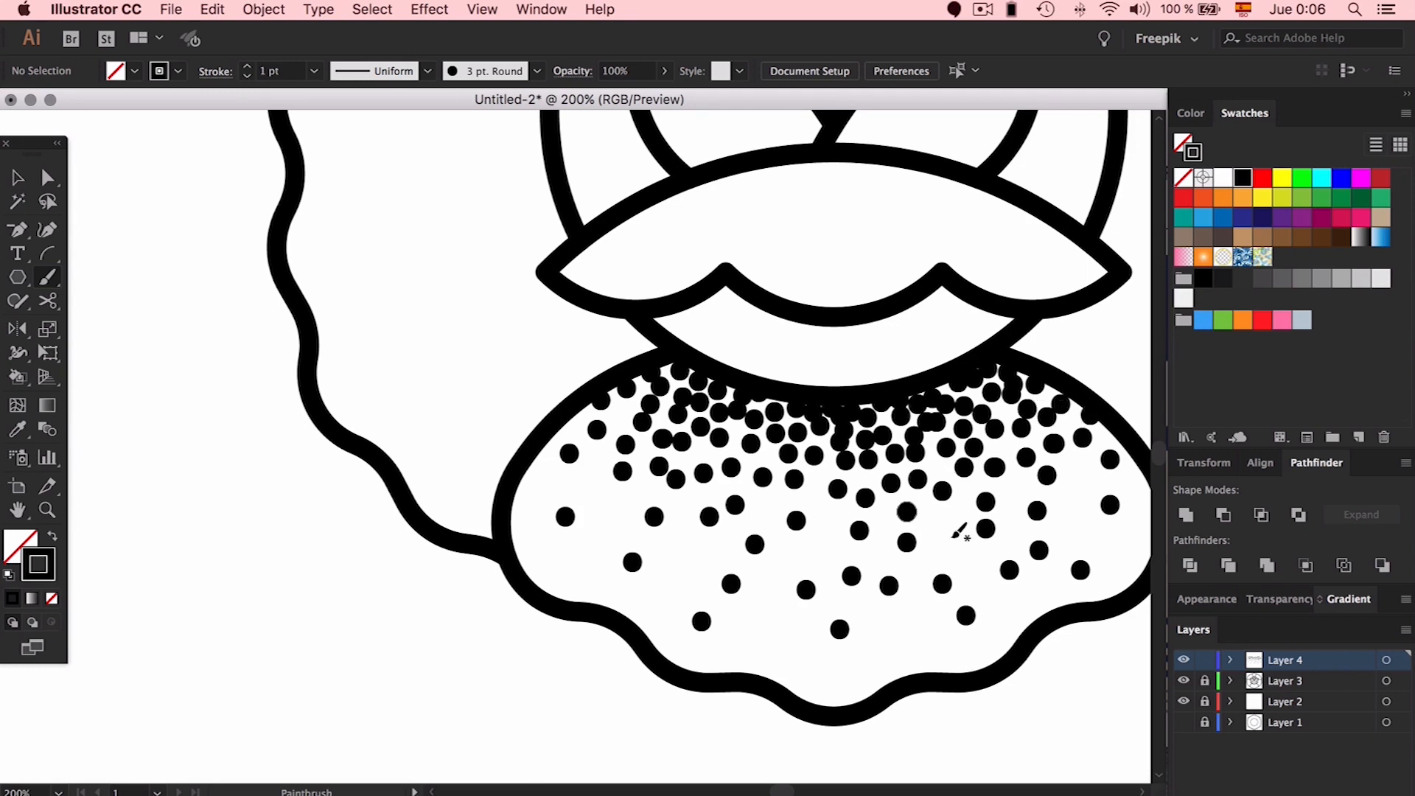
pyautogui.click(773, 501)
pyautogui.click(606, 496)
pyautogui.click(580, 485)
pyautogui.click(736, 433)
pyautogui.click(697, 456)
pyautogui.click(783, 470)
pyautogui.click(816, 516)
pyautogui.click(807, 544)
pyautogui.click(868, 477)
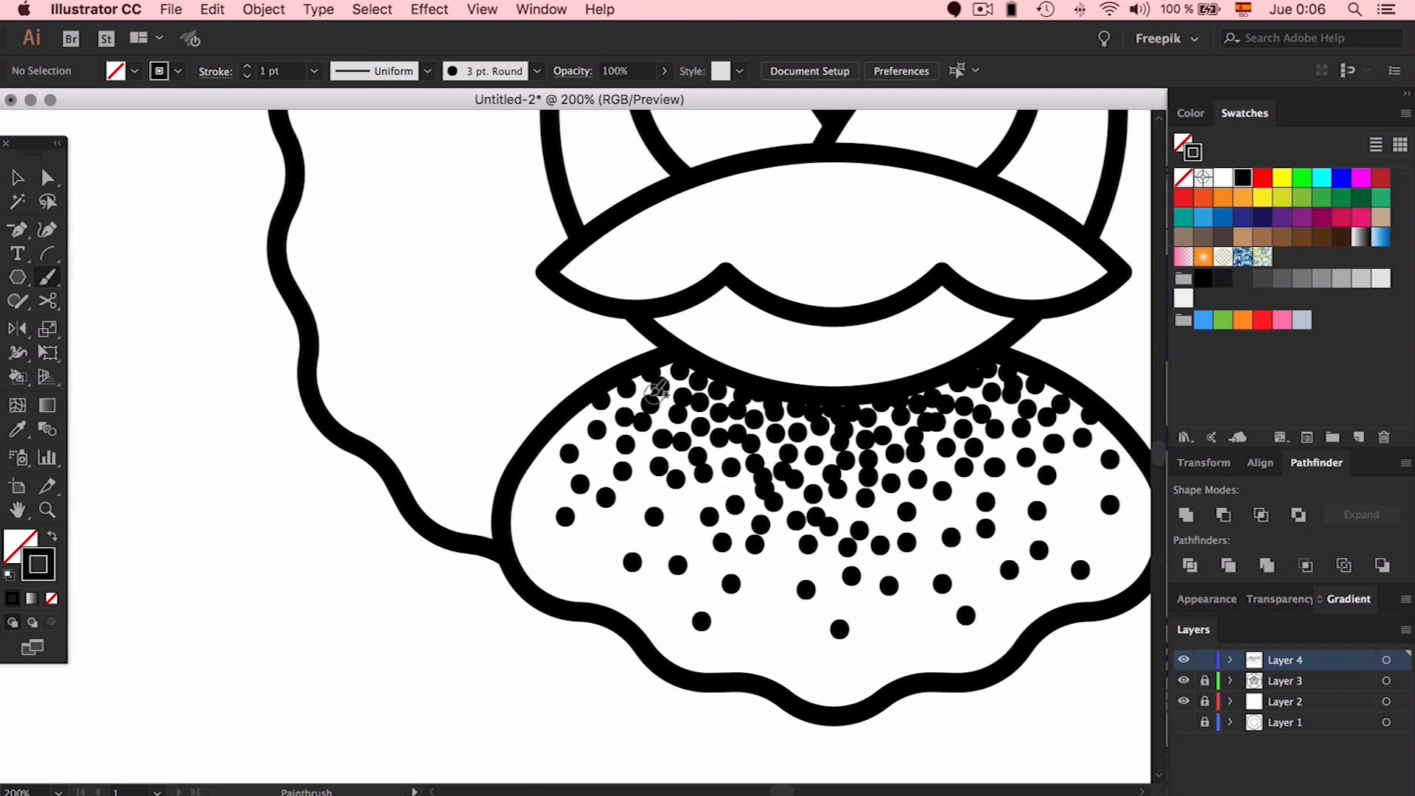
# Fill remaining gaps on the petal's sides with sparser dots toward the bottom, then zoom out
pyautogui.hscroll(3, 905, 367)
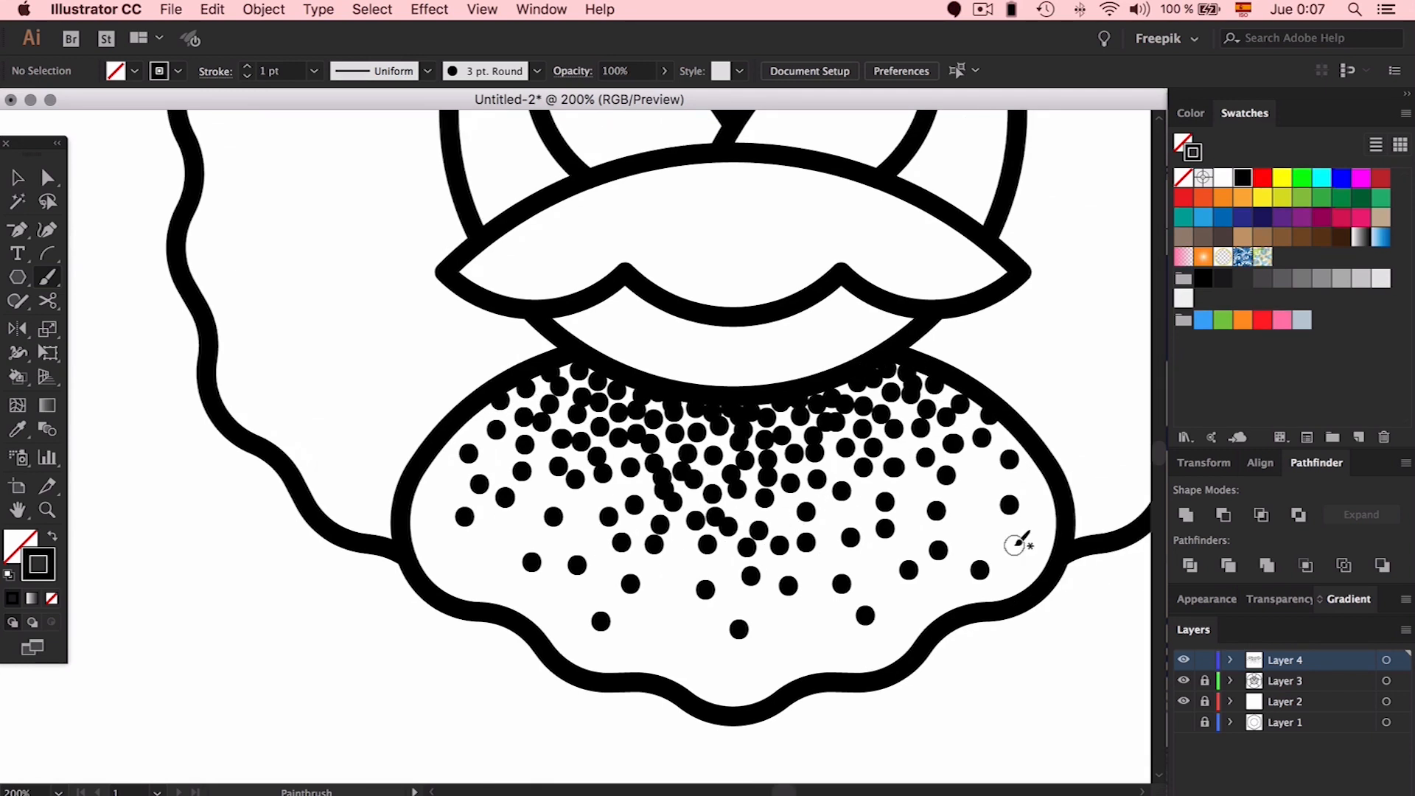
pyautogui.click(663, 593)
pyautogui.click(678, 551)
pyautogui.click(831, 518)
pyautogui.click(833, 468)
pyautogui.click(900, 450)
pyautogui.click(914, 494)
pyautogui.click(960, 437)
pyautogui.click(575, 544)
pyautogui.click(596, 504)
pyautogui.click(475, 428)
pyautogui.click(652, 406)
pyautogui.click(712, 472)
pyautogui.click(833, 446)
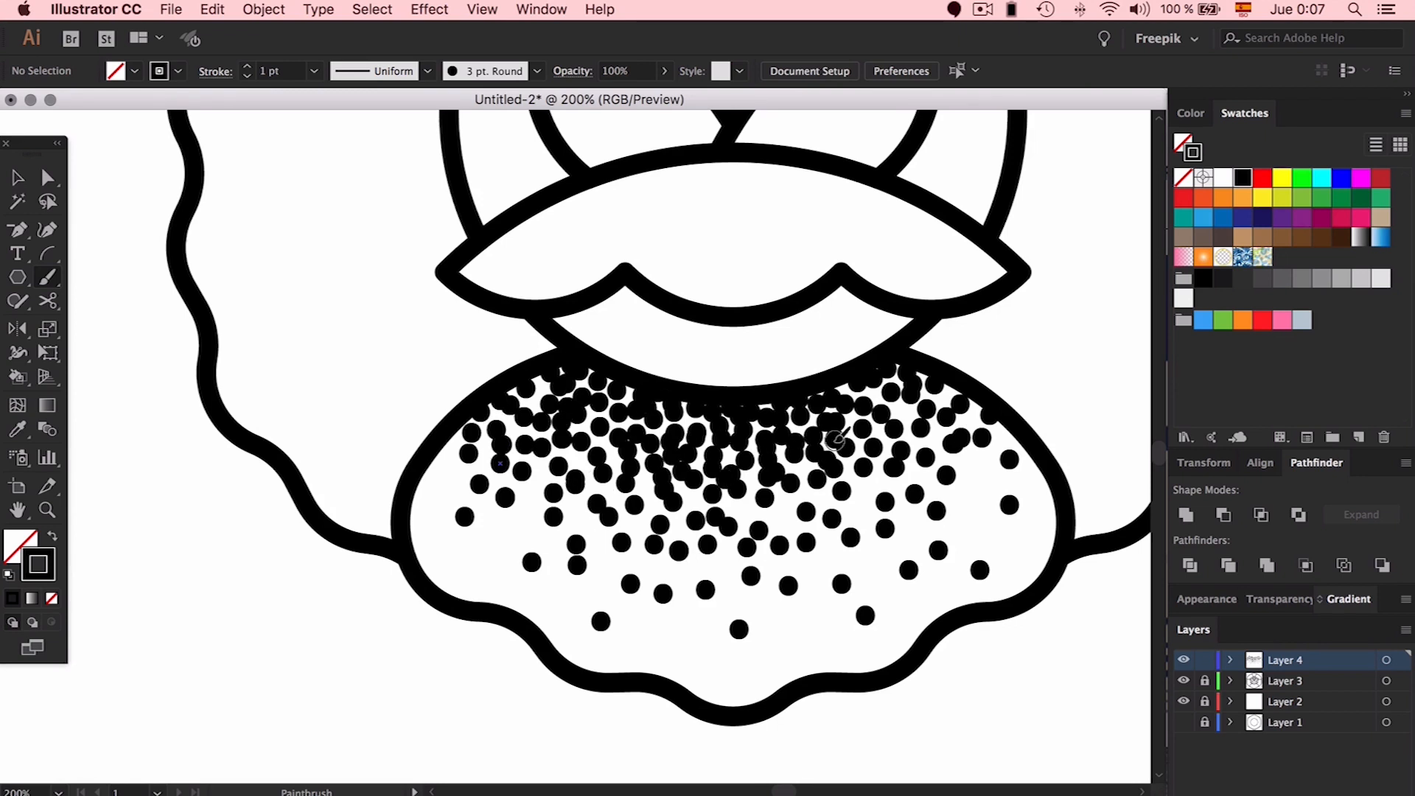
pyautogui.click(975, 511)
pyautogui.click(685, 626)
pyautogui.click(722, 678)
pyautogui.click(781, 513)
pyautogui.click(732, 507)
pyautogui.click(1003, 441)
pyautogui.click(972, 473)
pyautogui.click(529, 499)
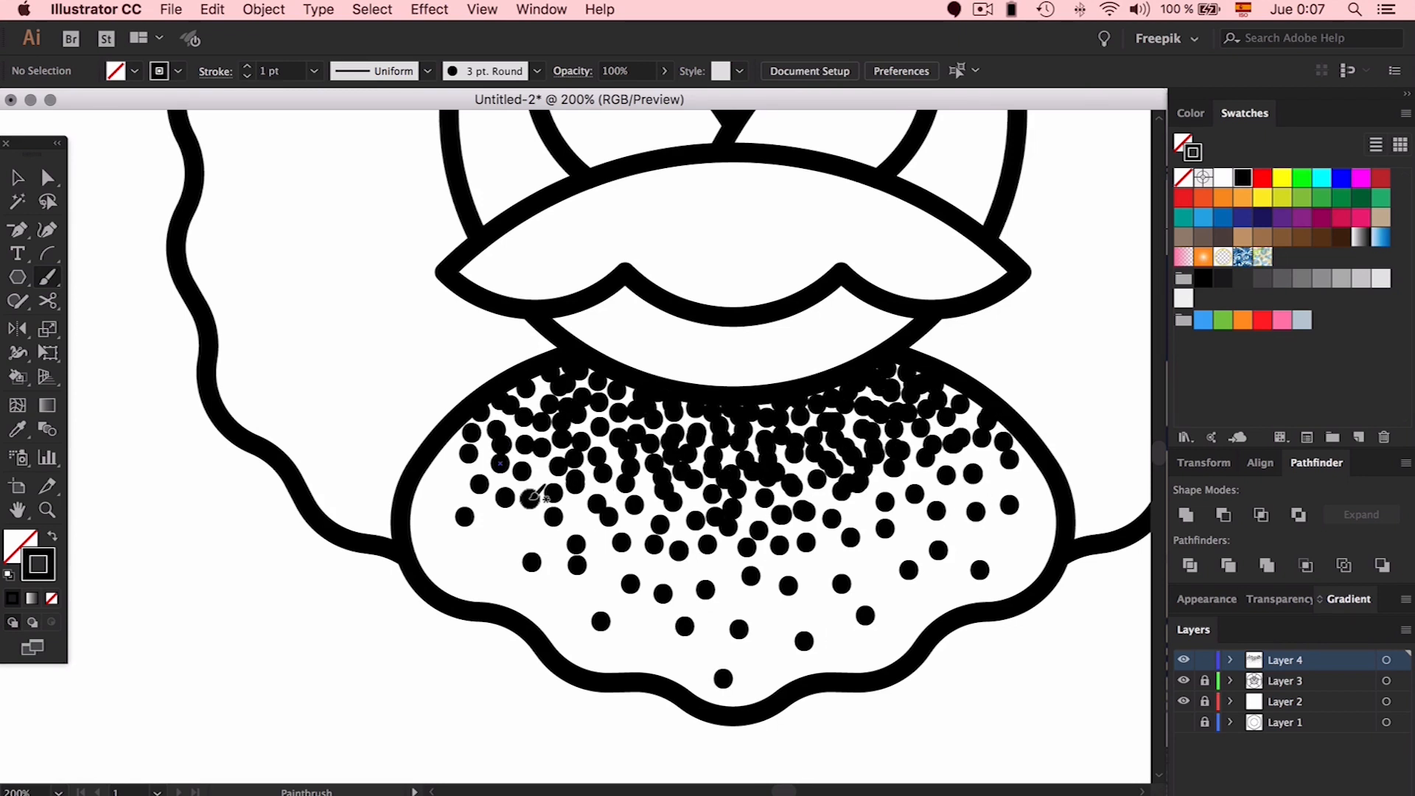
pyautogui.click(447, 462)
pyautogui.click(427, 542)
pyautogui.click(522, 596)
pyautogui.click(682, 660)
pyautogui.click(909, 619)
pyautogui.click(1038, 536)
pyautogui.click(913, 530)
pyautogui.click(857, 513)
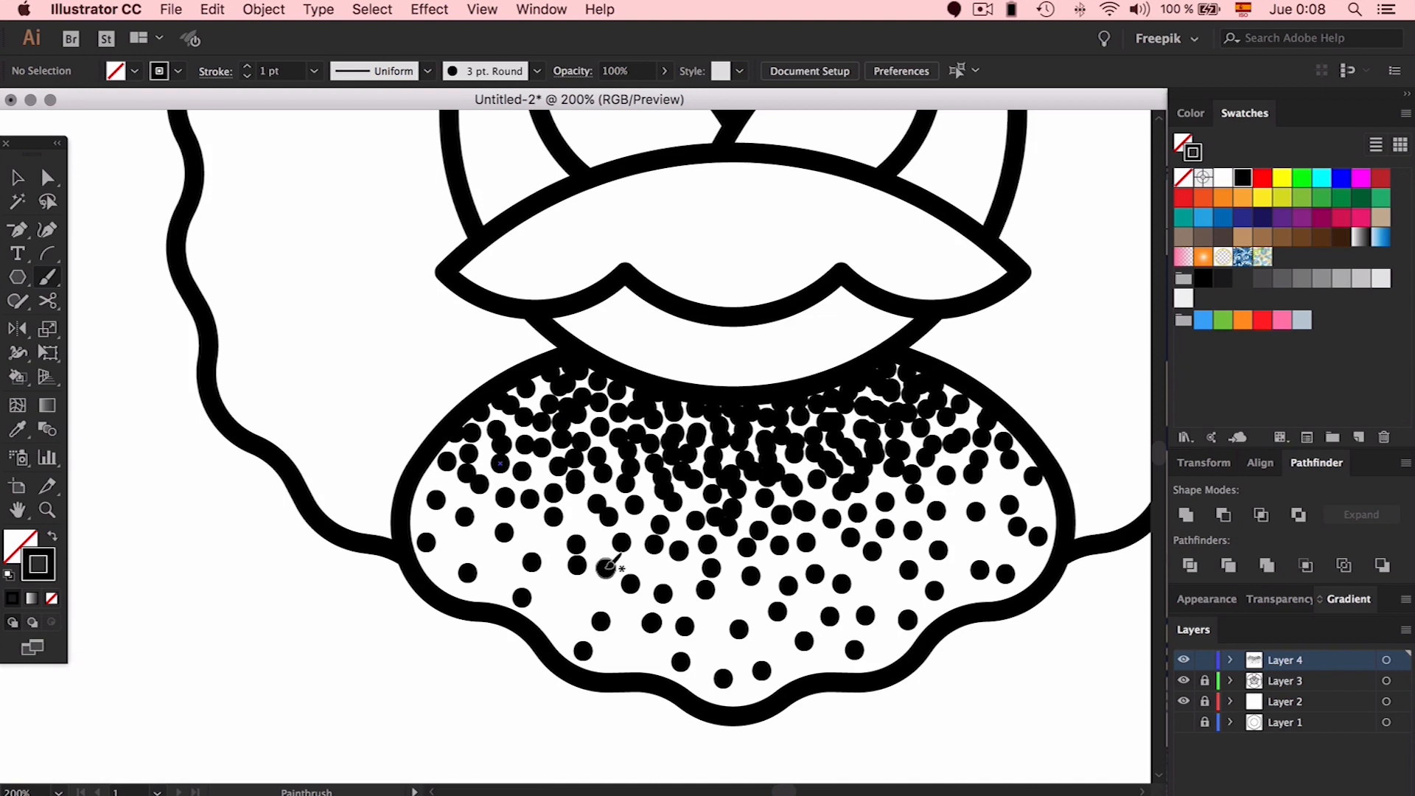
pyautogui.click(566, 599)
pyautogui.press('super+minus')
pyautogui.press('super+minus')
pyautogui.scroll(2, 624, 545)
pyautogui.hscroll(2, 624, 545)
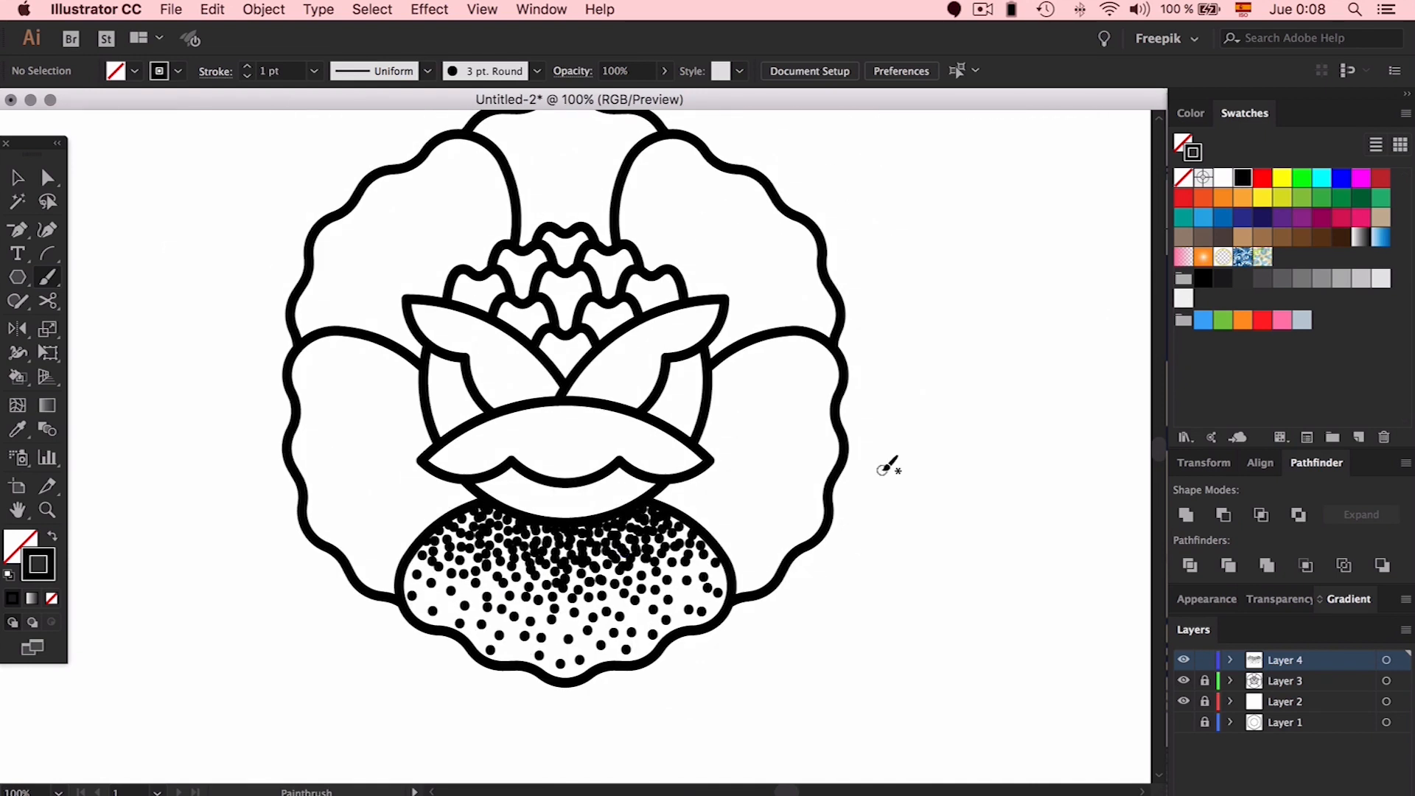
# Scatter stipple dots across the left petal up to its top
pyautogui.moveTo(427, 486)
pyautogui.mouseDown()
pyautogui.moveTo(410, 367)
pyautogui.moveTo(400, 379)
pyautogui.moveTo(323, 355)
pyautogui.moveTo(389, 513)
pyautogui.moveTo(413, 523)
pyautogui.moveTo(374, 489)
pyautogui.moveTo(362, 423)
pyautogui.moveTo(331, 397)
pyautogui.moveTo(458, 489)
pyautogui.moveTo(410, 465)
pyautogui.moveTo(398, 520)
pyautogui.moveTo(401, 352)
pyautogui.mouseUp()
pyautogui.moveTo(383, 529); pyautogui.dragTo(381, 359)
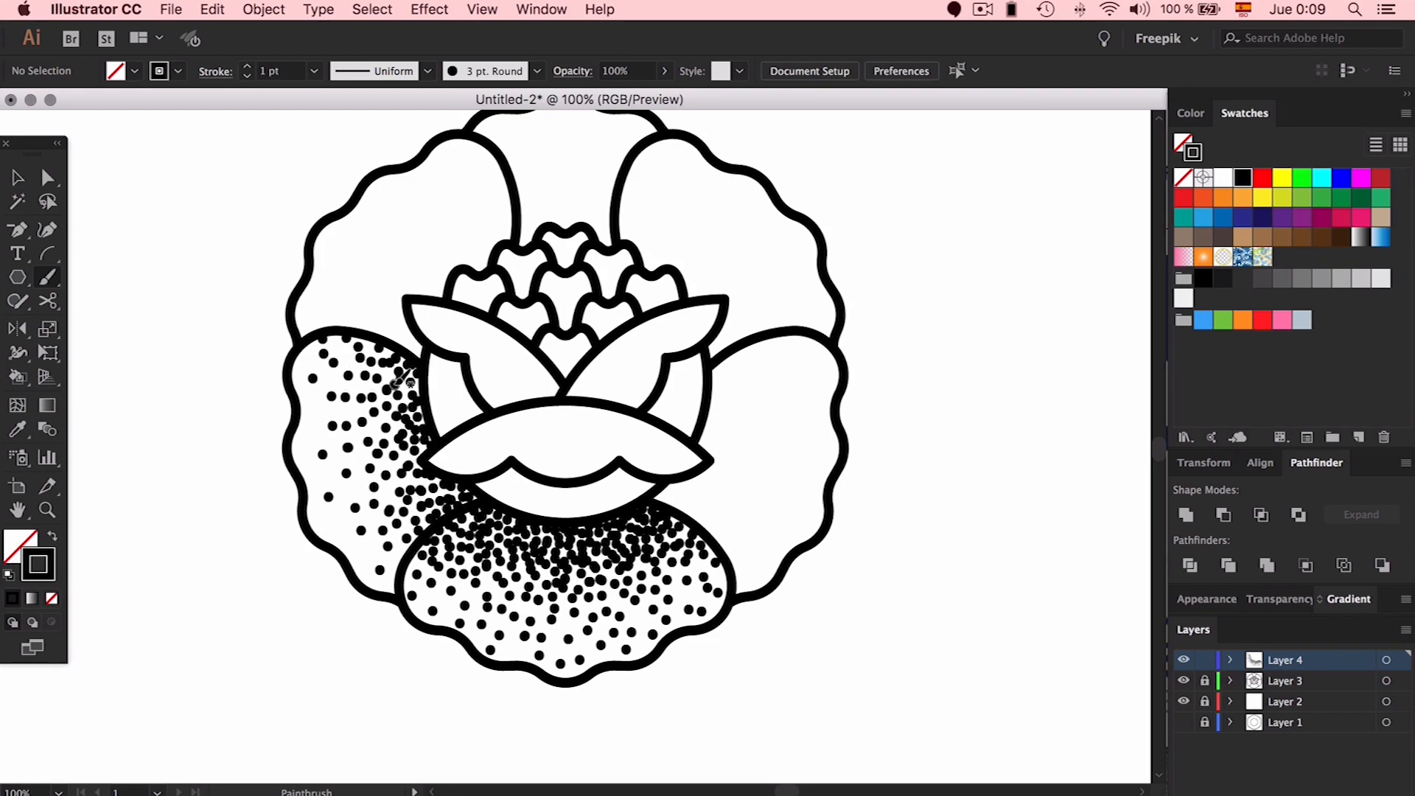
pyautogui.click(465, 492)
pyautogui.click(398, 548)
pyautogui.click(420, 529)
pyautogui.click(402, 482)
pyautogui.click(366, 467)
# Stipple dots along the right petal's inner edge and across its inner area
pyautogui.click(693, 509)
pyautogui.click(720, 459)
pyautogui.click(720, 391)
pyautogui.moveTo(720, 389)
pyautogui.mouseDown()
pyautogui.moveTo(729, 541)
pyautogui.moveTo(752, 552)
pyautogui.moveTo(783, 540)
pyautogui.moveTo(831, 447)
pyautogui.moveTo(825, 411)
pyautogui.moveTo(787, 376)
pyautogui.moveTo(814, 335)
pyautogui.mouseUp()
pyautogui.moveTo(685, 487)
pyautogui.mouseDown()
pyautogui.moveTo(734, 491)
pyautogui.moveTo(715, 385)
pyautogui.moveTo(727, 422)
pyautogui.moveTo(765, 345)
pyautogui.moveTo(788, 355)
pyautogui.moveTo(759, 483)
pyautogui.moveTo(733, 431)
pyautogui.mouseUp()
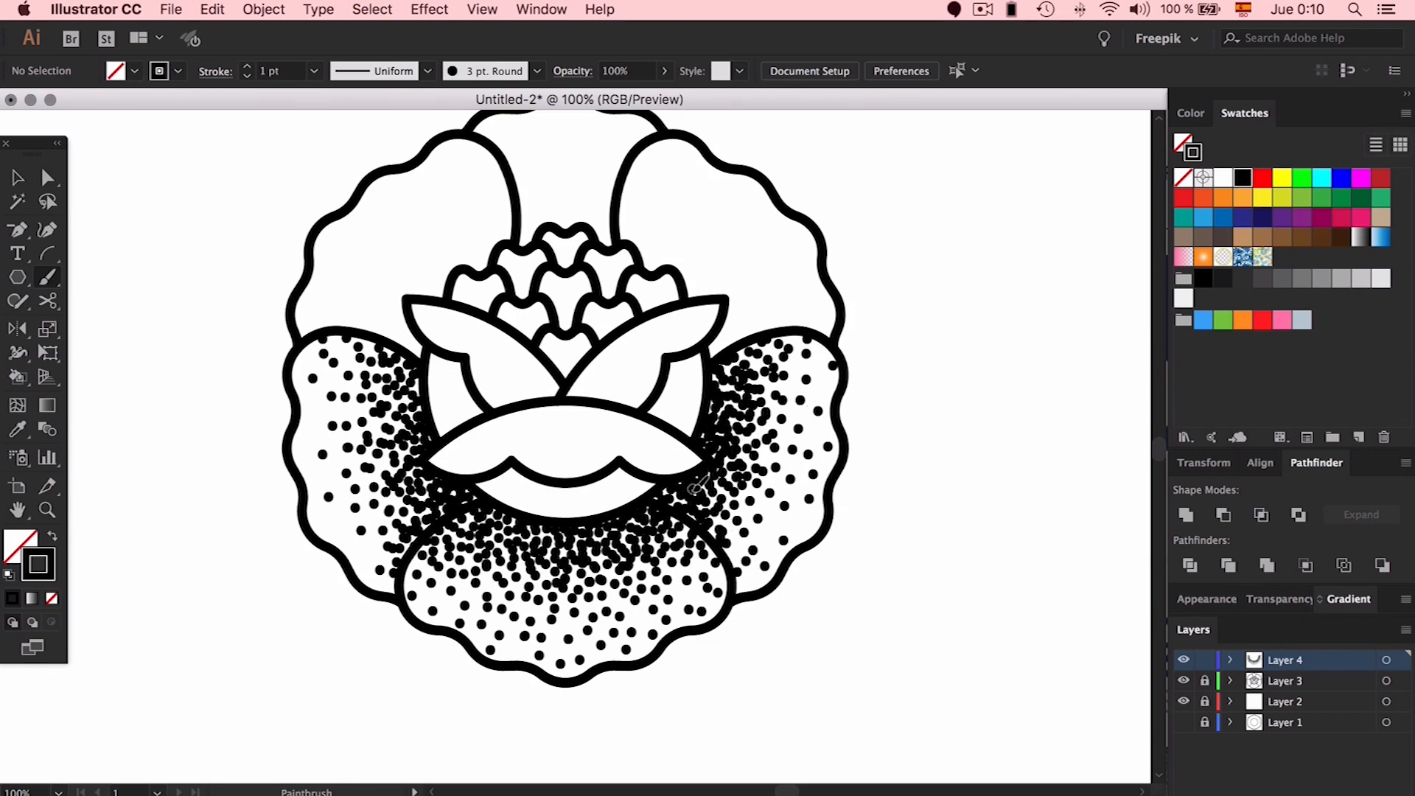
# Scatter dots over the upper-left petal out to its left edge
pyautogui.moveTo(376, 478)
pyautogui.mouseDown()
pyautogui.moveTo(409, 324)
pyautogui.moveTo(490, 239)
pyautogui.moveTo(353, 299)
pyautogui.moveTo(446, 264)
pyautogui.moveTo(438, 286)
pyautogui.mouseUp()
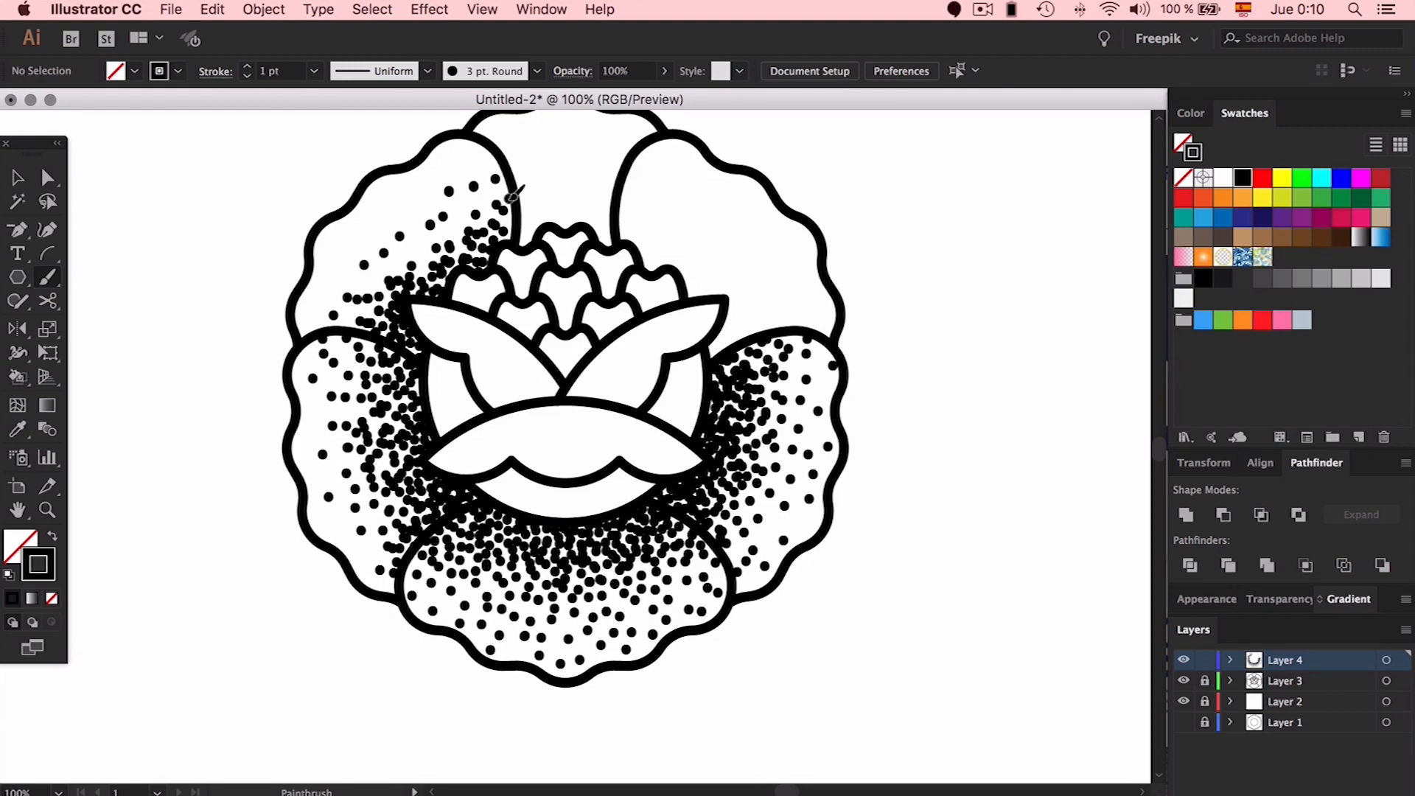
pyautogui.moveTo(515, 193)
pyautogui.mouseDown()
pyautogui.moveTo(393, 196)
pyautogui.moveTo(324, 299)
pyautogui.mouseUp()
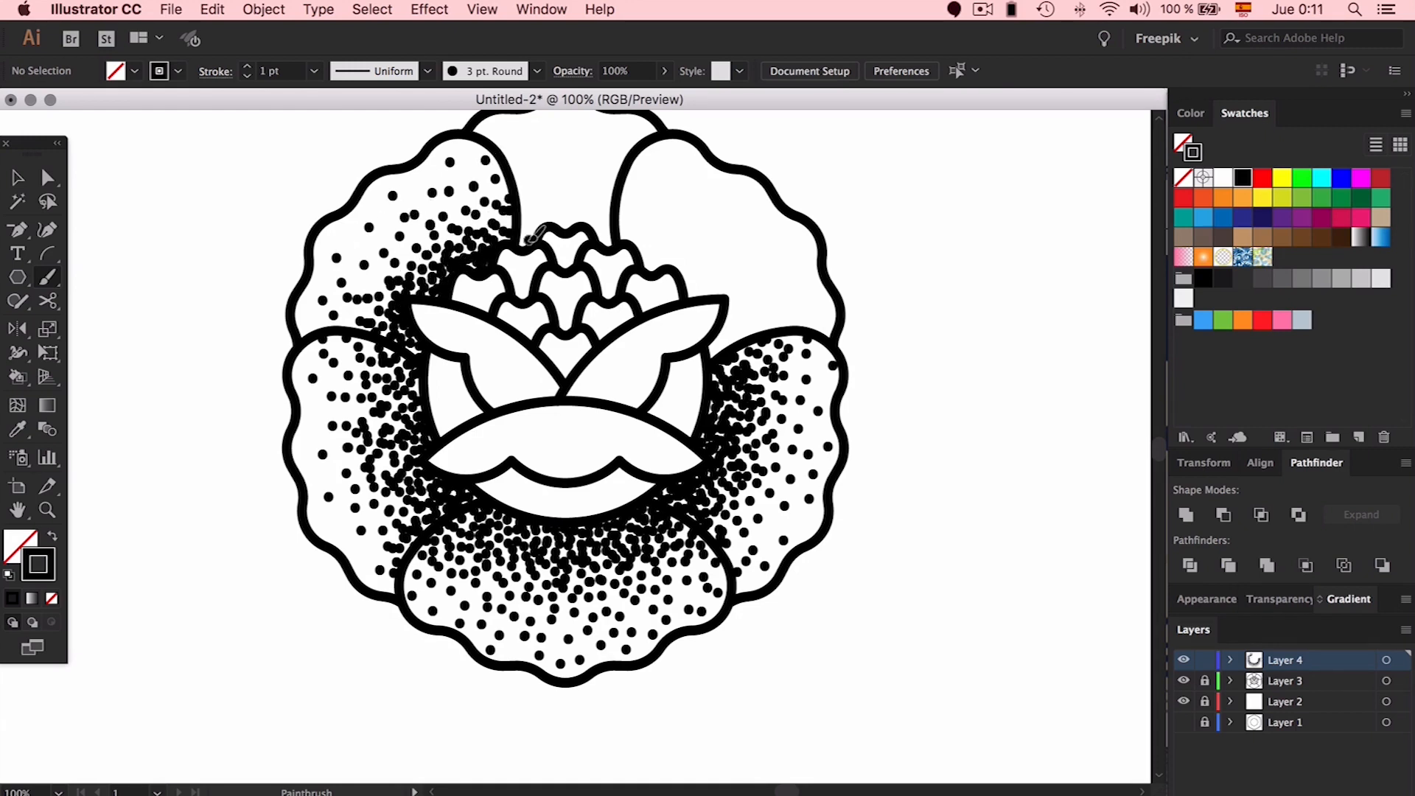
pyautogui.scroll(-3, 840, 380)
pyautogui.scroll(3, 836, 380)
# Stipple the top petal, sparse near the tip and dense at its base
pyautogui.click(630, 242)
pyautogui.click(644, 235)
pyautogui.click(673, 254)
pyautogui.click(683, 219)
pyautogui.click(601, 197)
pyautogui.click(627, 182)
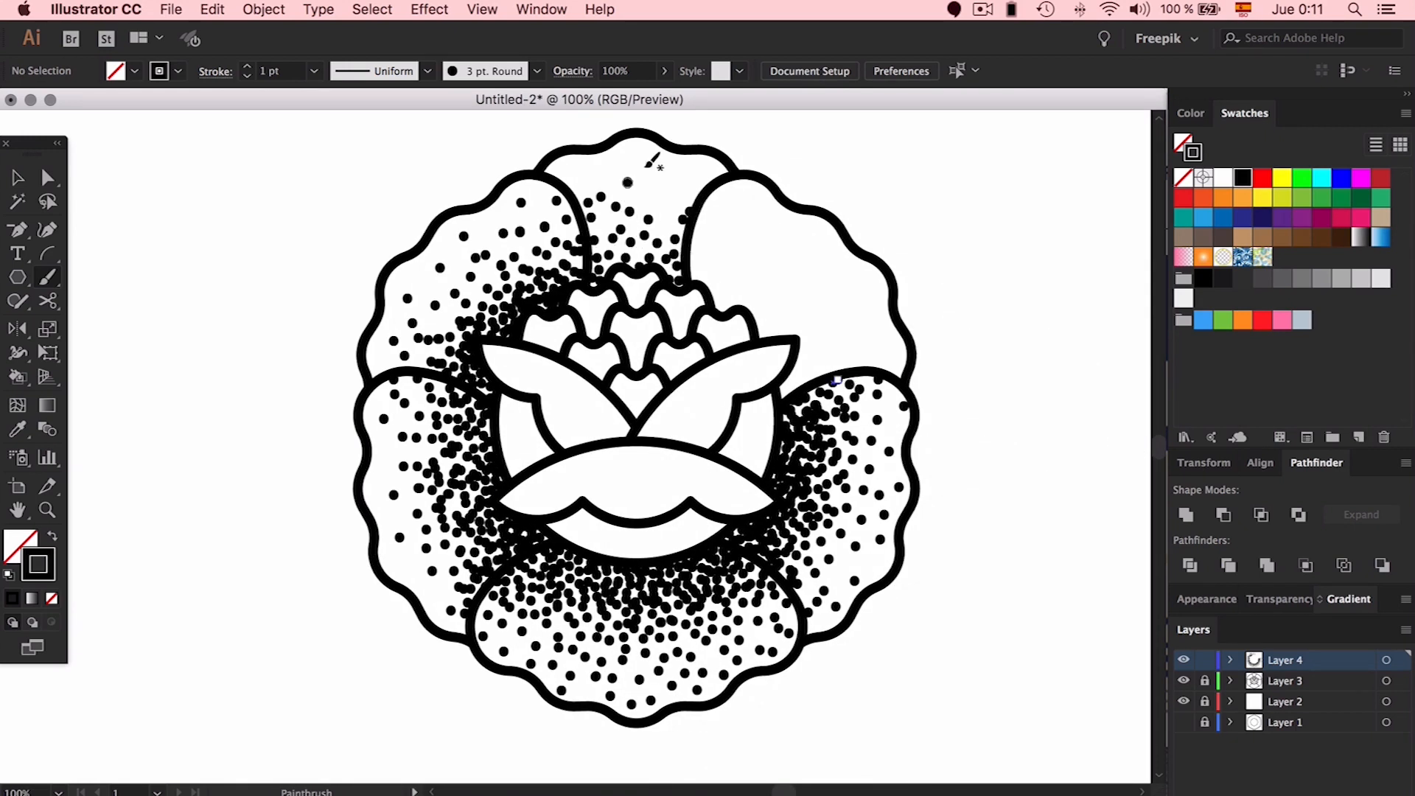
pyautogui.click(643, 167)
pyautogui.click(690, 180)
pyautogui.click(609, 156)
pyautogui.click(607, 251)
pyautogui.click(636, 248)
pyautogui.click(674, 249)
pyautogui.click(679, 230)
pyautogui.click(632, 219)
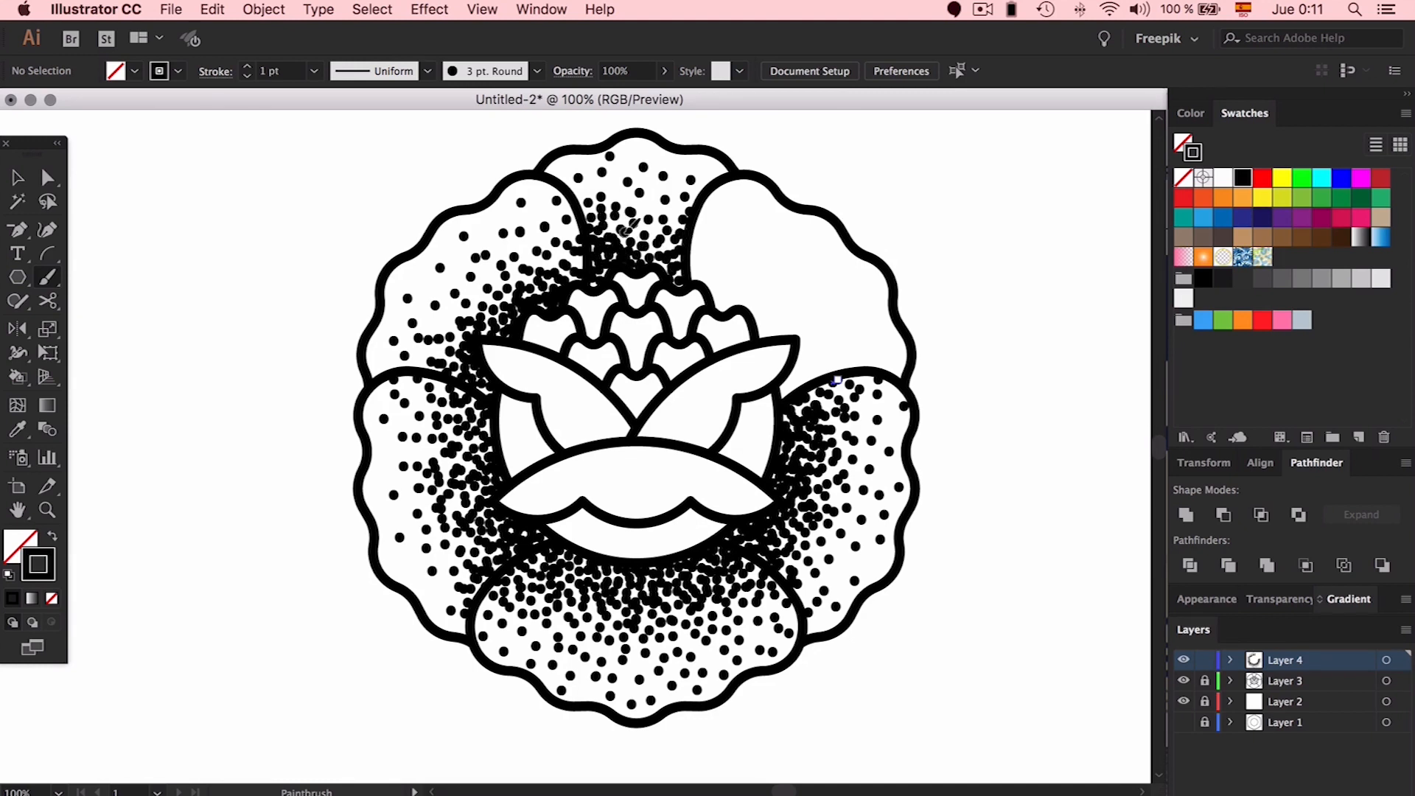
# Add dots along the upper-right petal's inner edge and across its outer area
pyautogui.click(709, 275)
pyautogui.click(721, 295)
pyautogui.click(800, 375)
pyautogui.click(786, 325)
pyautogui.click(771, 325)
pyautogui.click(746, 267)
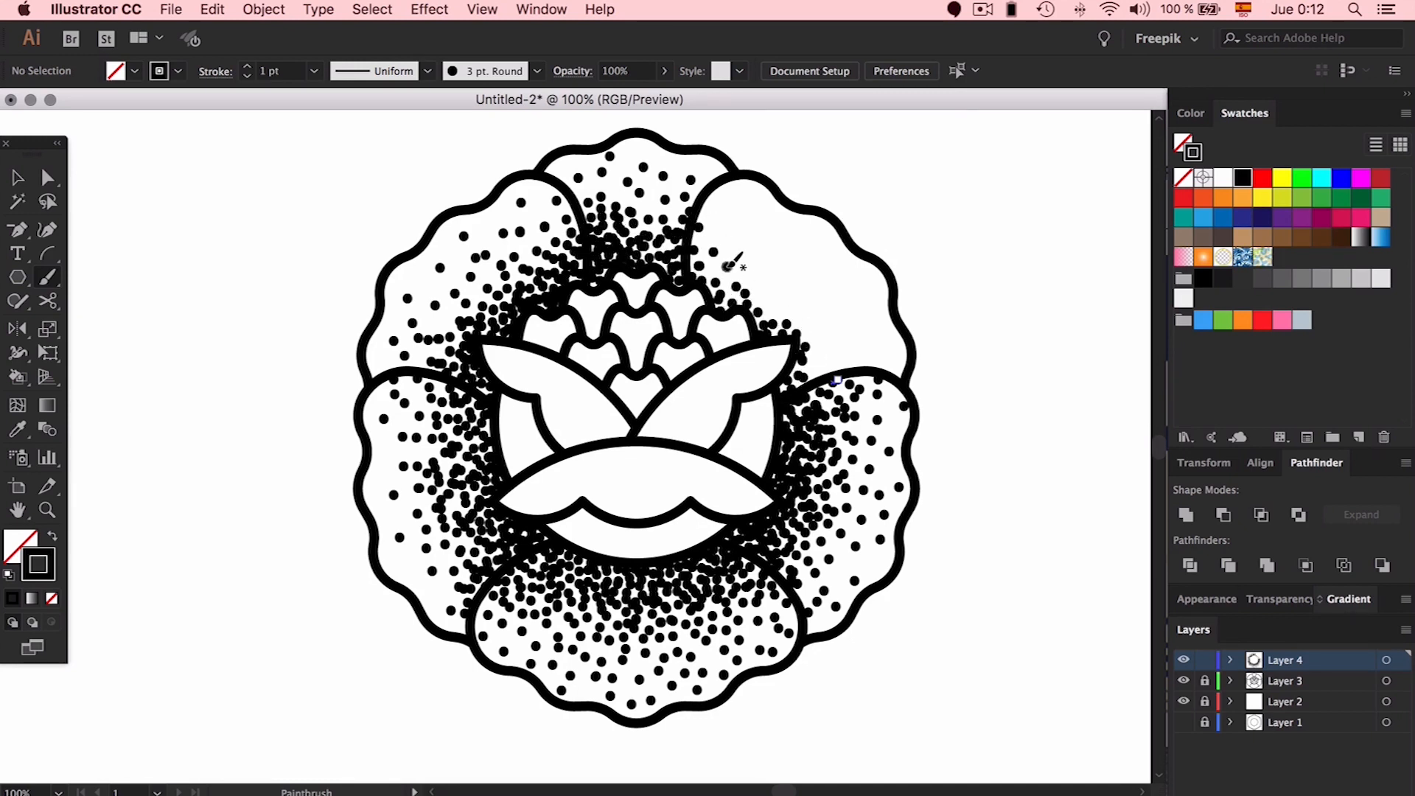
pyautogui.click(780, 296)
pyautogui.click(813, 359)
pyautogui.click(868, 321)
pyautogui.click(835, 312)
pyautogui.click(860, 288)
pyautogui.click(818, 288)
pyautogui.click(840, 274)
pyautogui.click(800, 278)
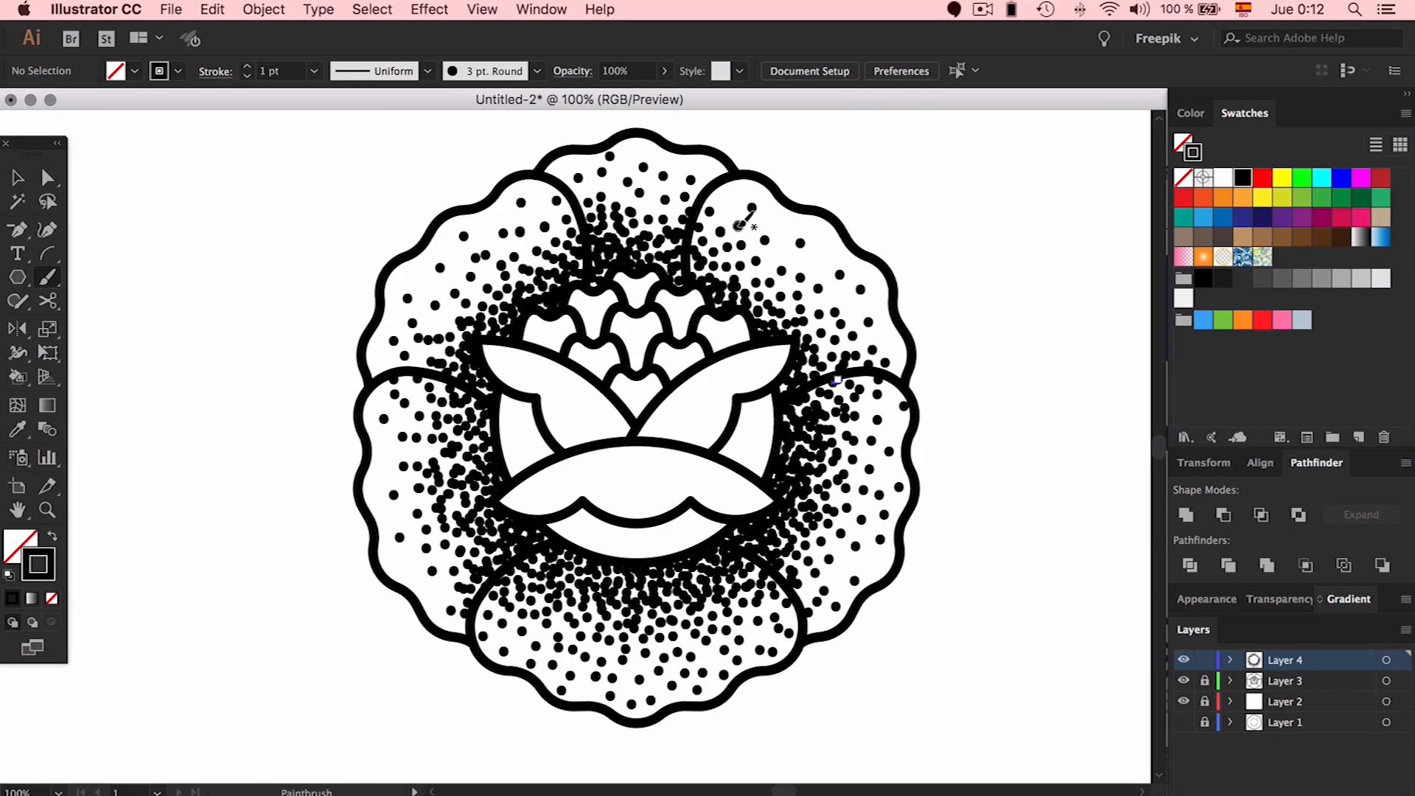
# Fill the middle of the upper-right petal with dots
pyautogui.click(737, 225)
pyautogui.click(753, 241)
pyautogui.click(732, 254)
pyautogui.click(770, 266)
pyautogui.click(801, 297)
pyautogui.click(775, 254)
pyautogui.click(796, 246)
pyautogui.click(806, 272)
# Add dots beneath the central band's scalloped edge
pyautogui.click(586, 517)
pyautogui.click(604, 527)
pyautogui.click(697, 508)
pyautogui.click(651, 540)
pyautogui.click(672, 534)
pyautogui.click(701, 517)
# Stipple the inner side shapes and the small central shape
pyautogui.click(537, 439)
pyautogui.click(527, 416)
pyautogui.click(521, 454)
pyautogui.click(730, 447)
pyautogui.click(743, 417)
pyautogui.click(751, 446)
pyautogui.click(762, 407)
pyautogui.click(625, 394)
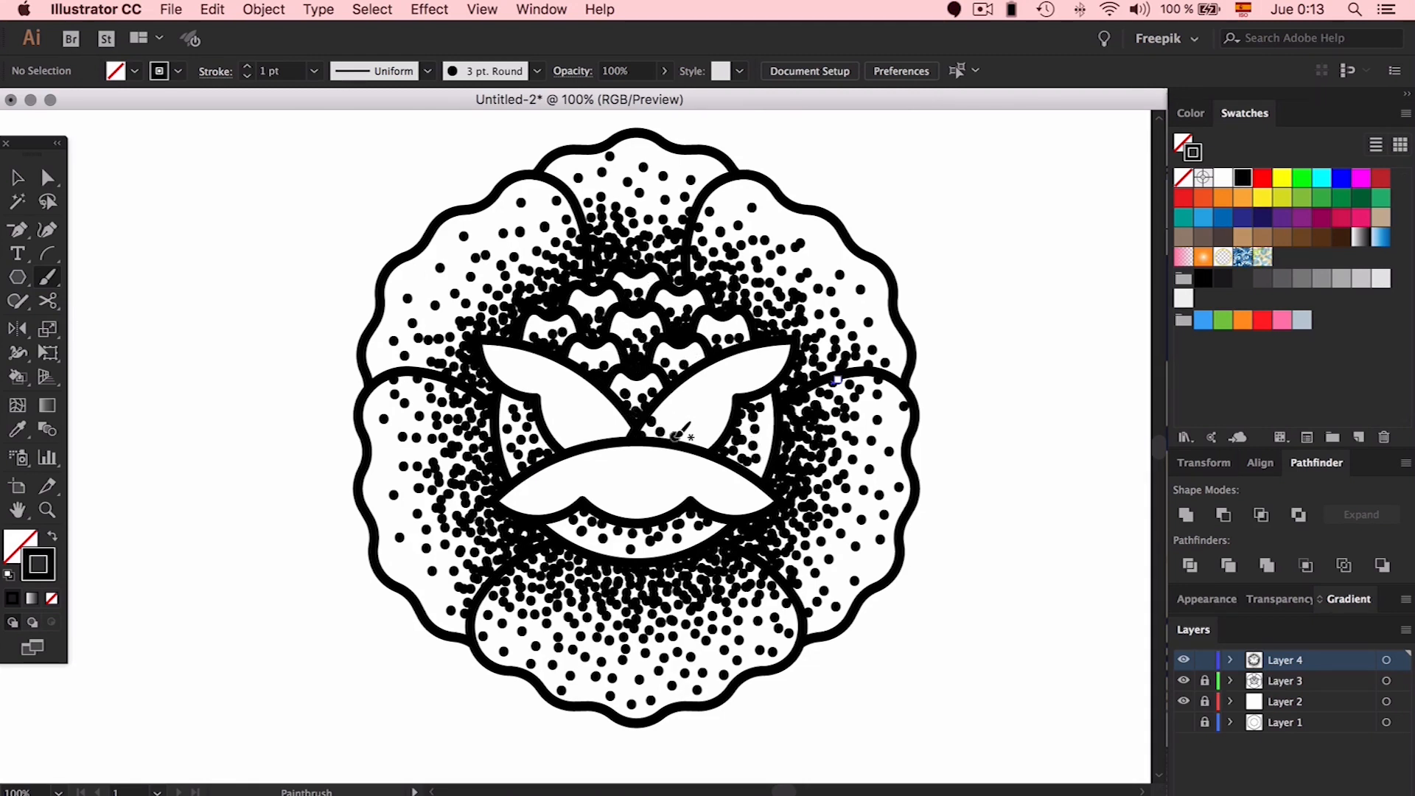
# Dot the lower part of the left leaf
pyautogui.click(616, 417)
pyautogui.click(610, 436)
pyautogui.click(604, 421)
pyautogui.click(568, 444)
pyautogui.click(569, 431)
pyautogui.click(584, 426)
pyautogui.click(598, 405)
pyautogui.scroll(1, 429, 445)
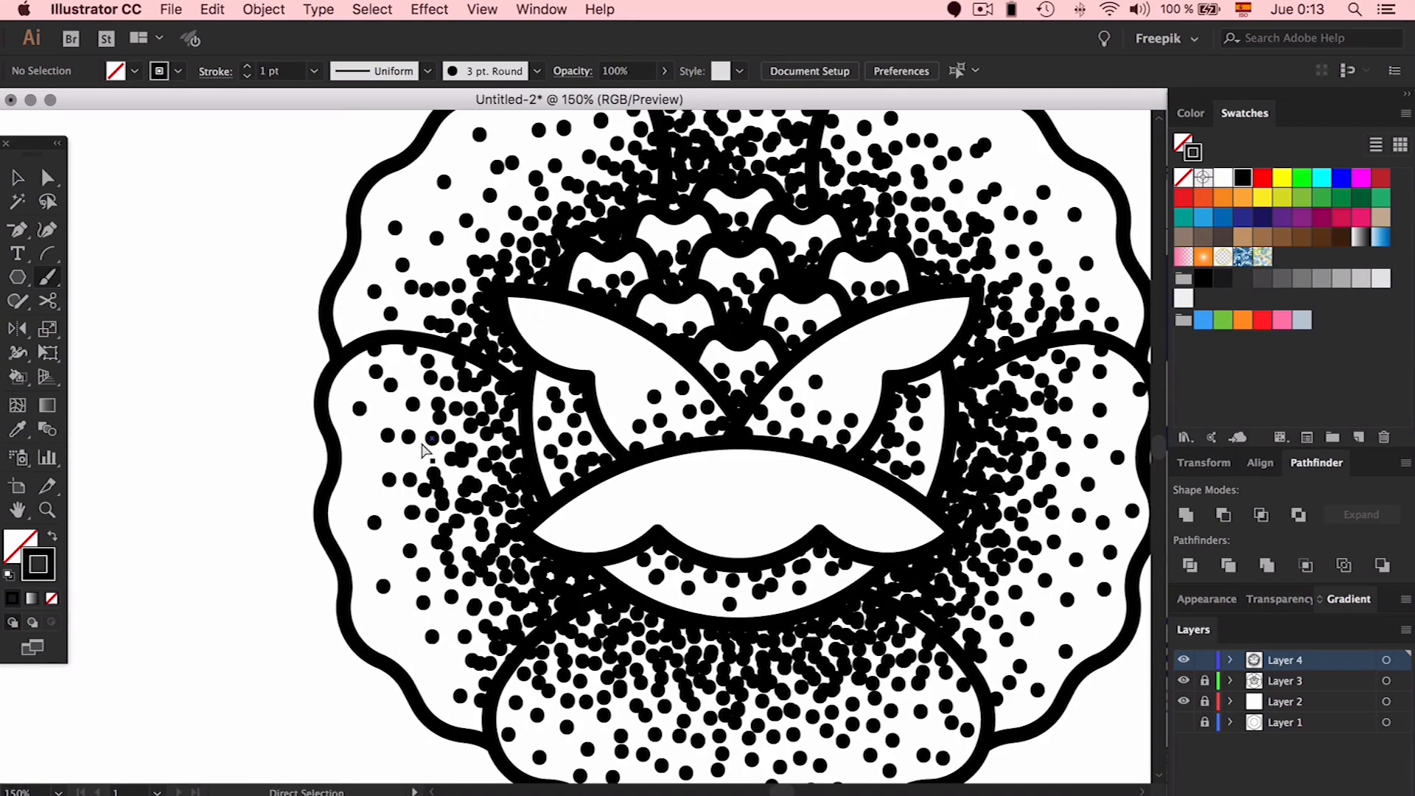
# Marquee-select all the stipple dots
pyautogui.scroll(-1, 429, 442)
pyautogui.hscroll(2, 589, 427)
pyautogui.press('v')
pyautogui.click(900, 406)
pyautogui.moveTo(954, 146); pyautogui.dragTo(361, 713)
# Change the 3 pt. Round brush size to 7 pt and apply it to existing strokes
pyautogui.click(536, 70)
pyautogui.doubleClick(360, 114)
pyautogui.moveTo(597, 546); pyautogui.dragTo(695, 554)
pyautogui.press('Down')
pyautogui.press('Down')
pyautogui.press('Down')
pyautogui.click(879, 591)
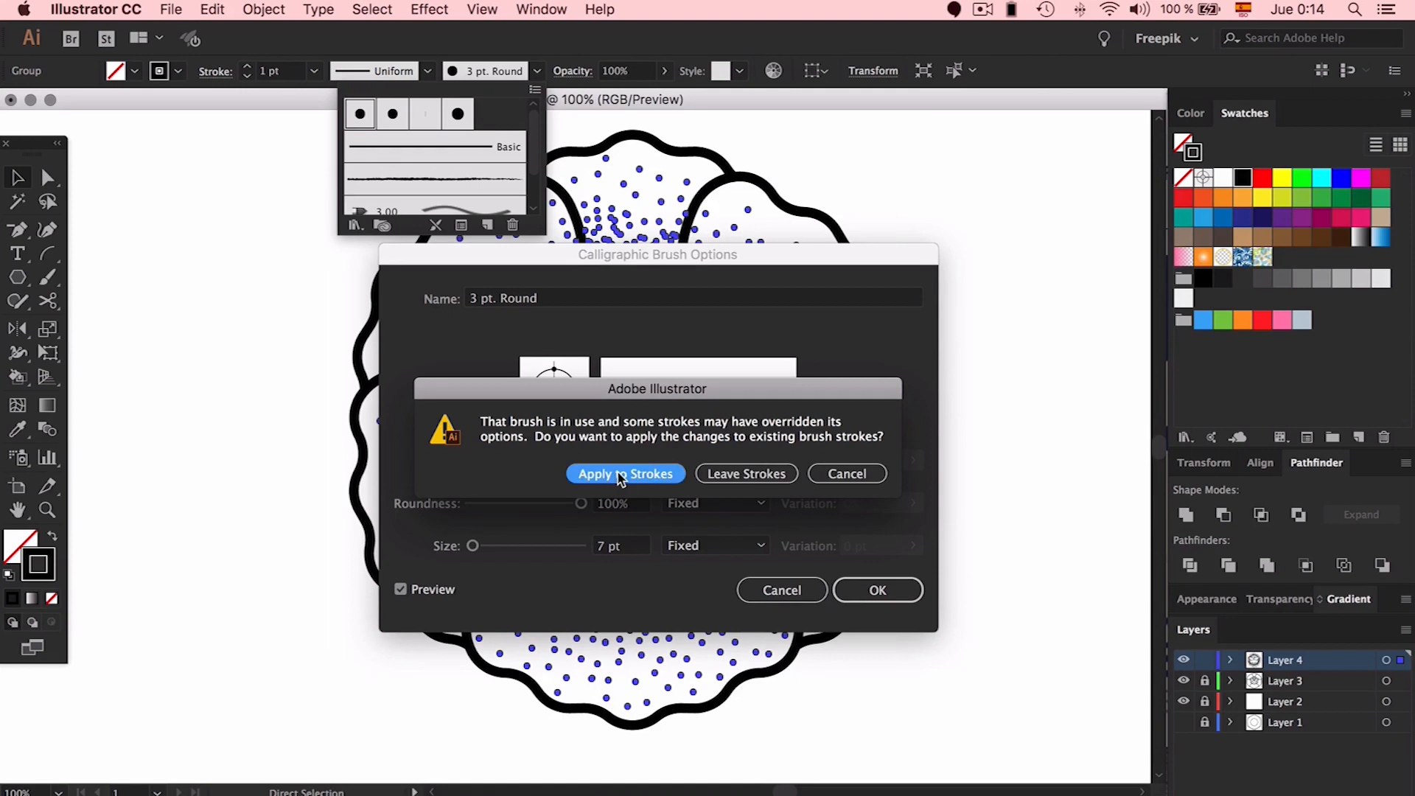
pyautogui.press('Return')
pyautogui.press('b')
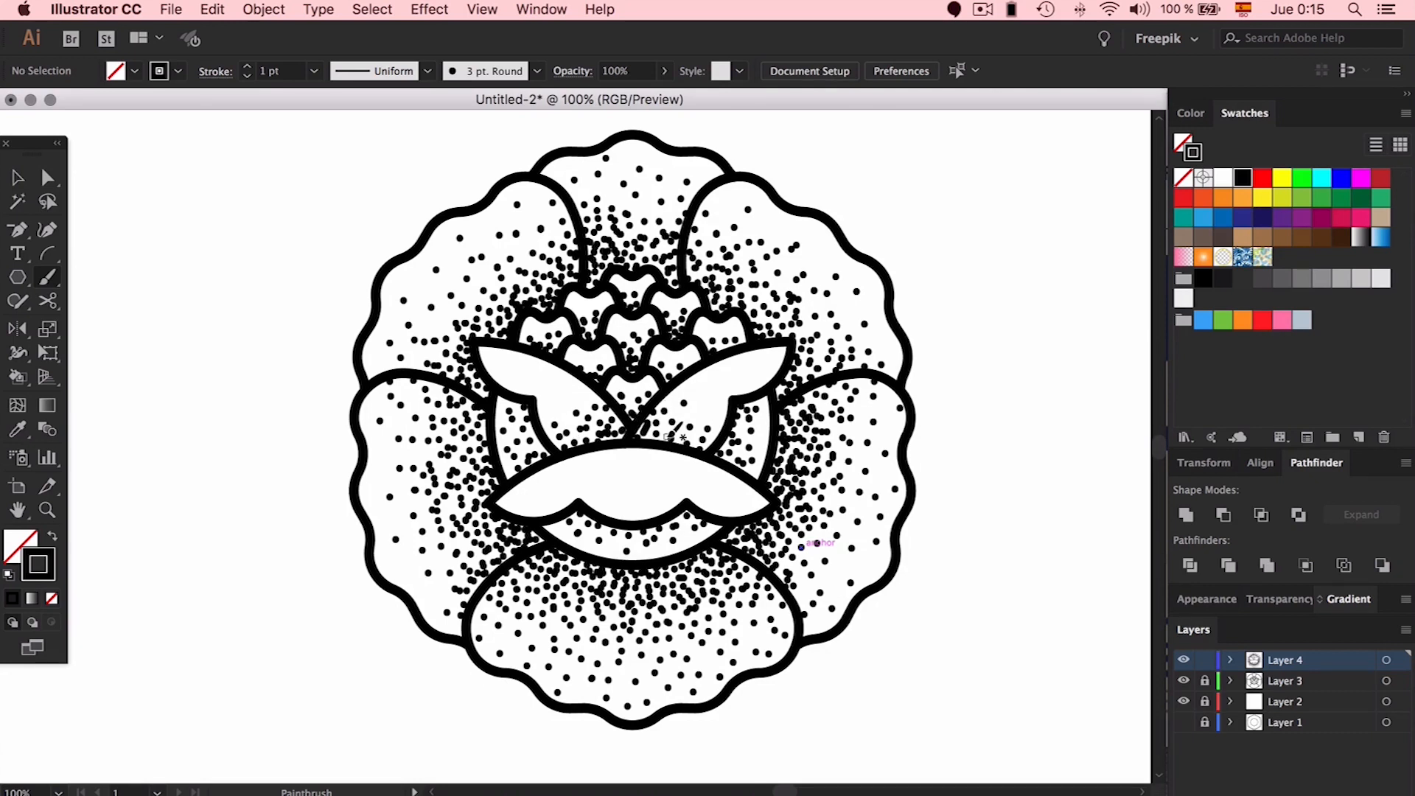
# At 300% zoom, add extra dots near the centre and in the left and right side gaps
pyautogui.click(708, 438)
pyautogui.press('super+plus')
pyautogui.press('super+plus')
pyautogui.press('super+plus')
pyautogui.click(765, 421)
pyautogui.click(725, 366)
pyautogui.click(343, 448)
pyautogui.click(329, 407)
pyautogui.click(318, 387)
pyautogui.click(285, 399)
pyautogui.click(305, 454)
pyautogui.click(913, 438)
pyautogui.click(950, 398)
pyautogui.click(958, 426)
pyautogui.click(951, 374)
pyautogui.click(935, 452)
# Create a new Layer 5 above the stippled layer, viewing the whole artboard
pyautogui.press('super+minus')
pyautogui.press('super+minus')
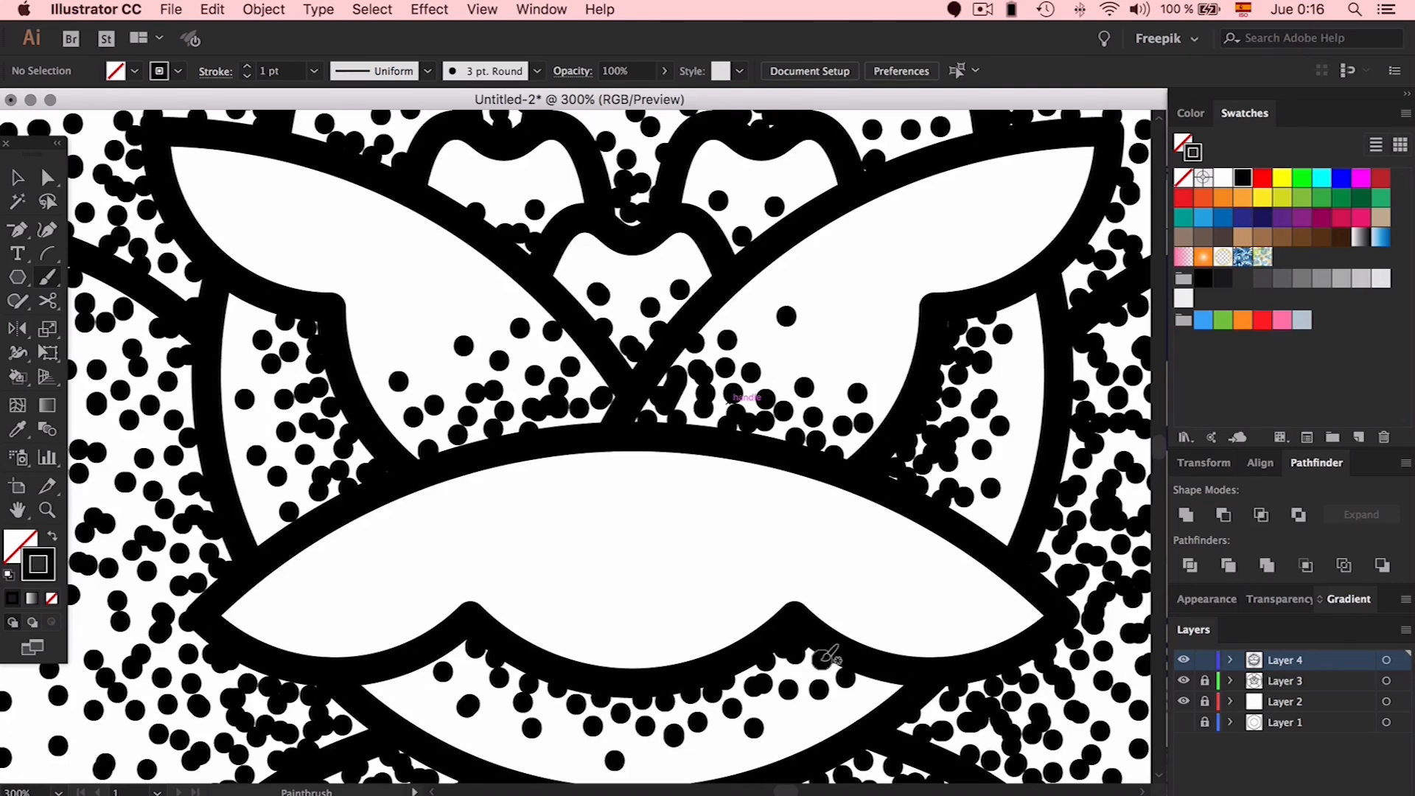
pyautogui.press('super+minus')
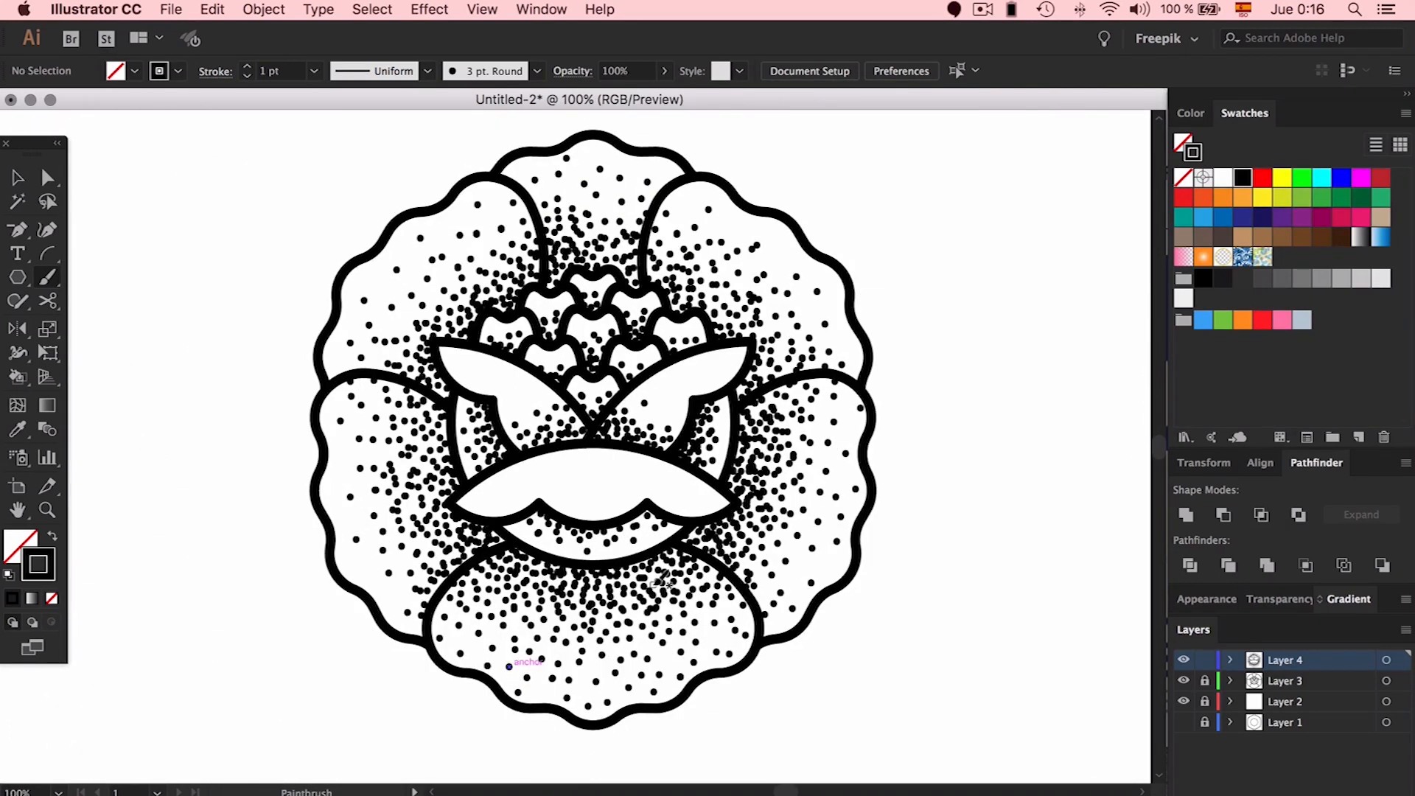
pyautogui.press('super+l')
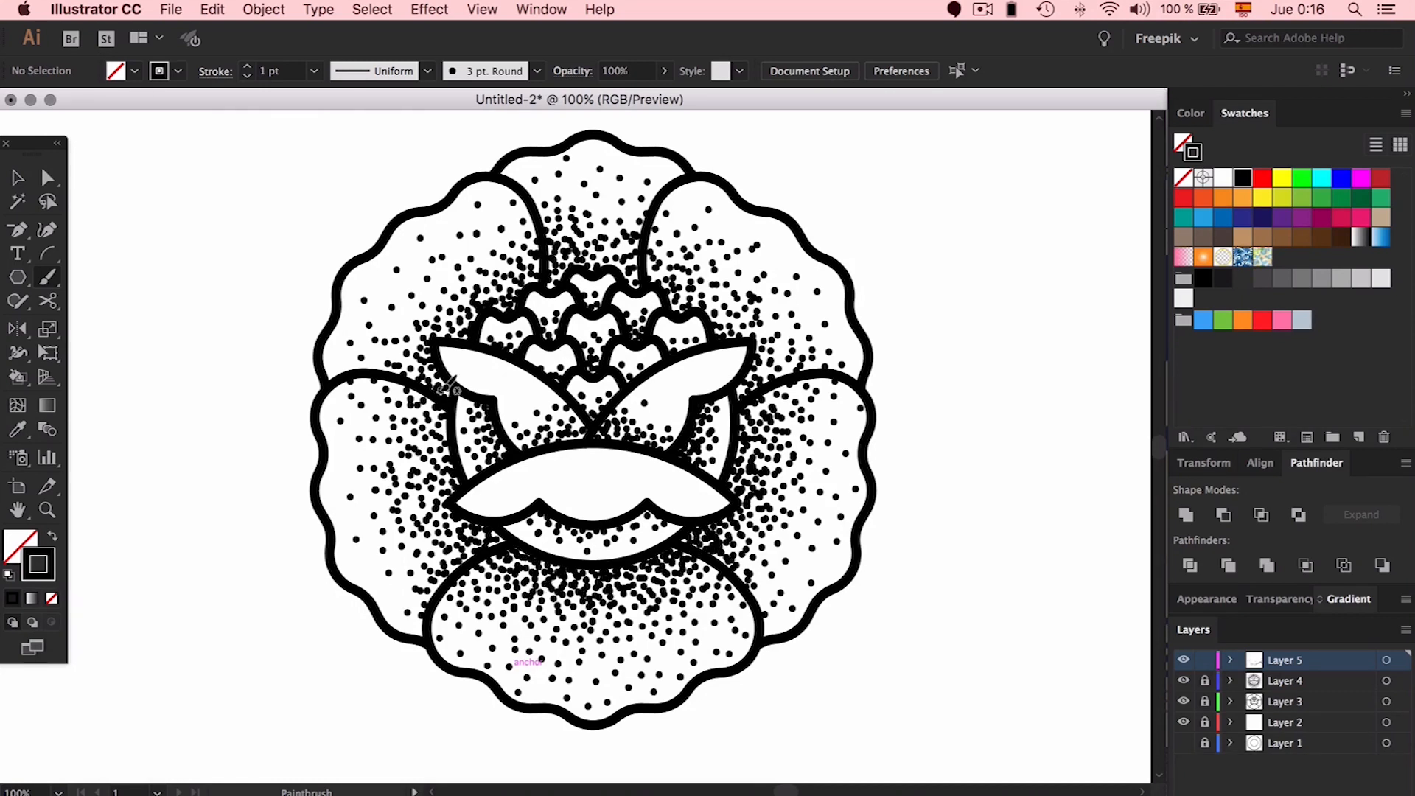
pyautogui.press('super+minus')
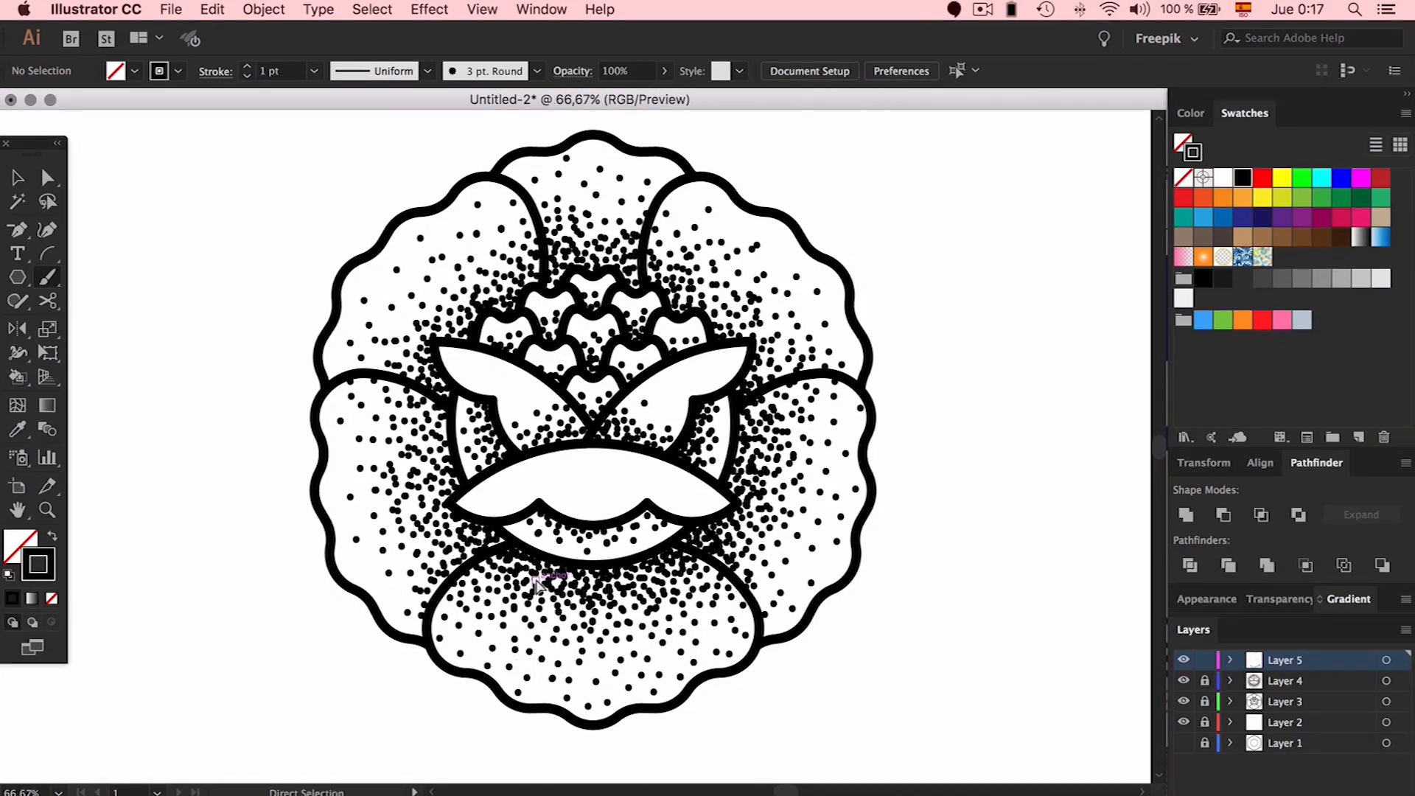
pyautogui.hscroll(-2, 868, 507)
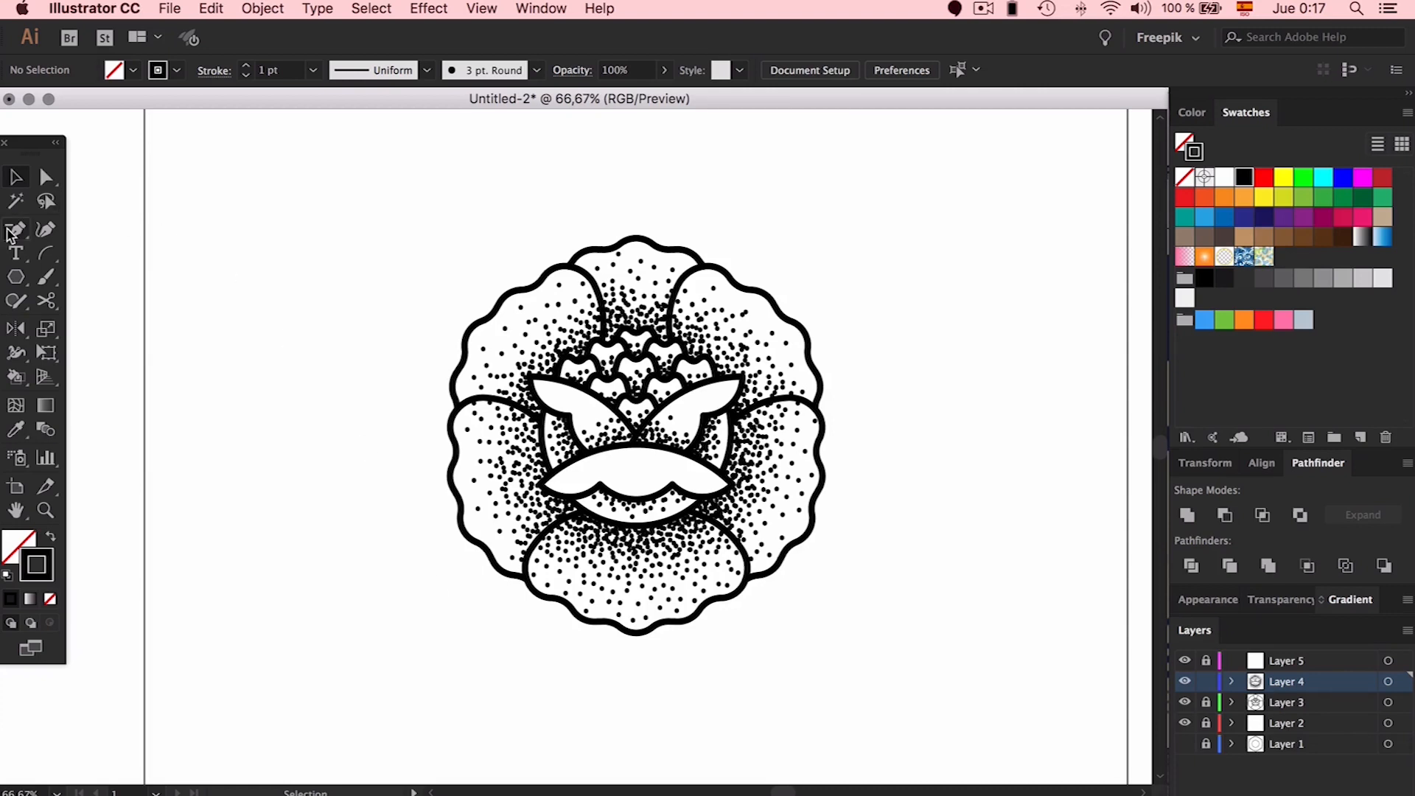
# Make Layer 3 active and eyedrop the flower outline's 10 pt black stroke
pyautogui.press('super+plus')
pyautogui.press('super+plus')
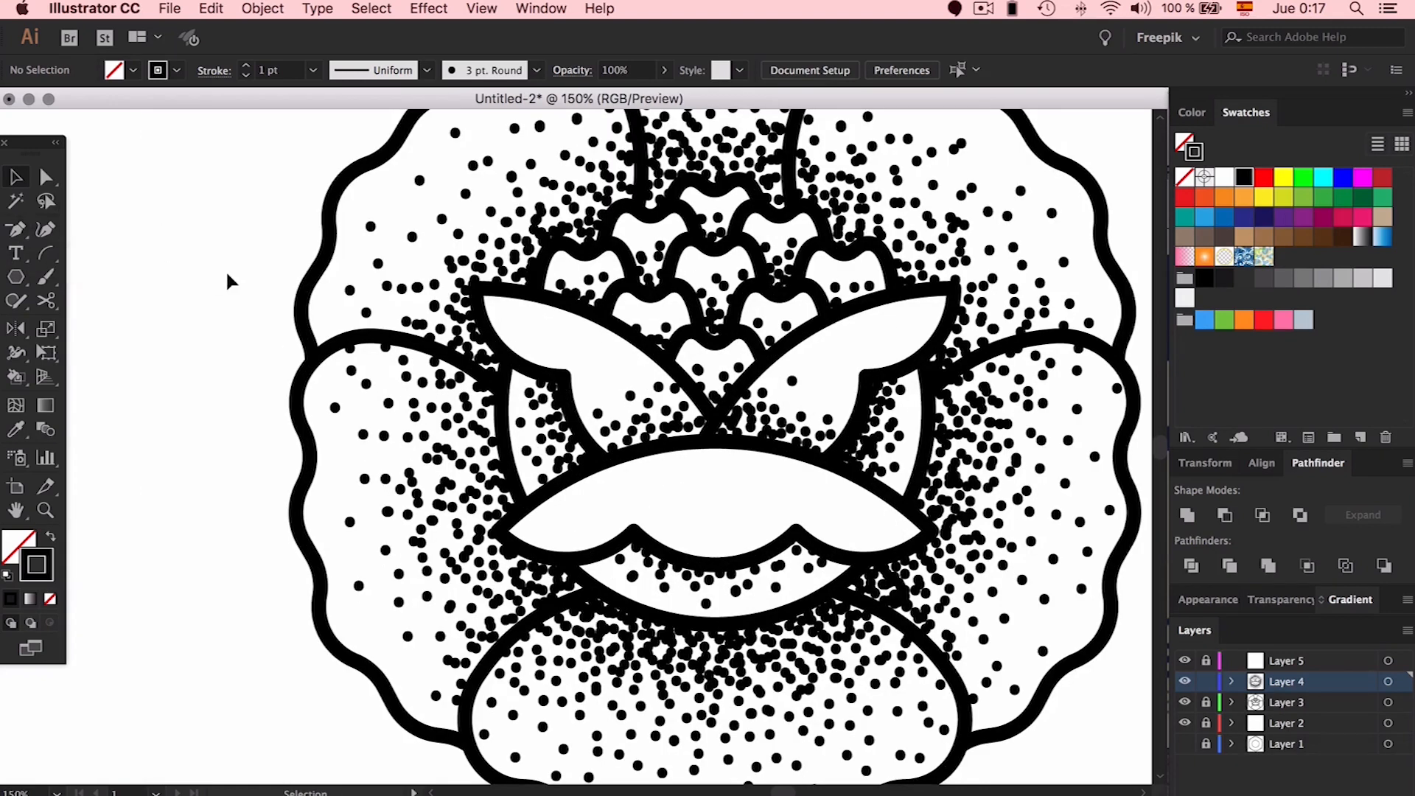
pyautogui.click(1204, 709)
pyautogui.hscroll(-6, 641, 501)
pyautogui.press('i')
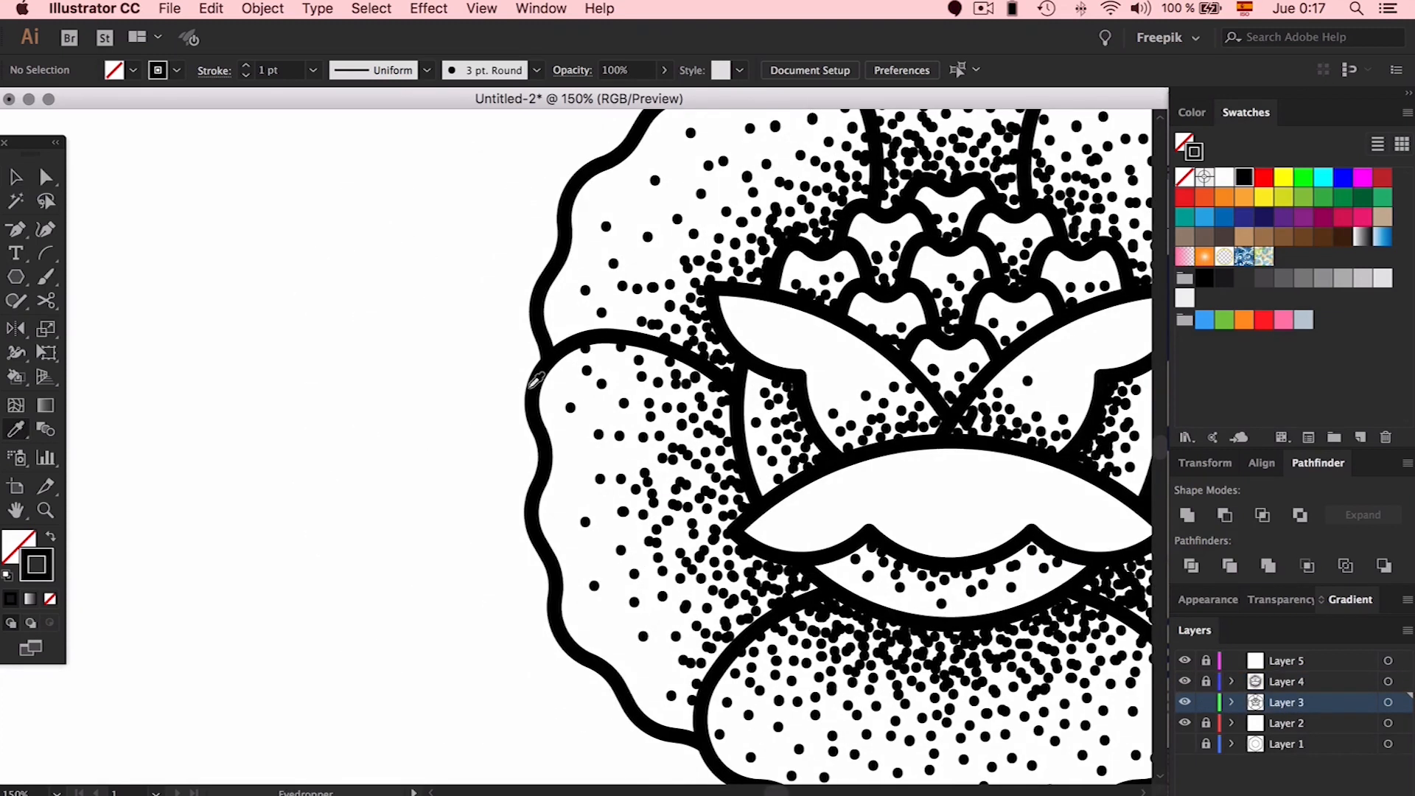
pyautogui.click(538, 378)
pyautogui.hscroll(-4, 529, 374)
# Draw one curved side of the leaf with the Pen tool, from base to tip
pyautogui.click(13, 231)
pyautogui.moveTo(13, 231); pyautogui.dragTo(79, 233)
pyautogui.hscroll(-4, 306, 623)
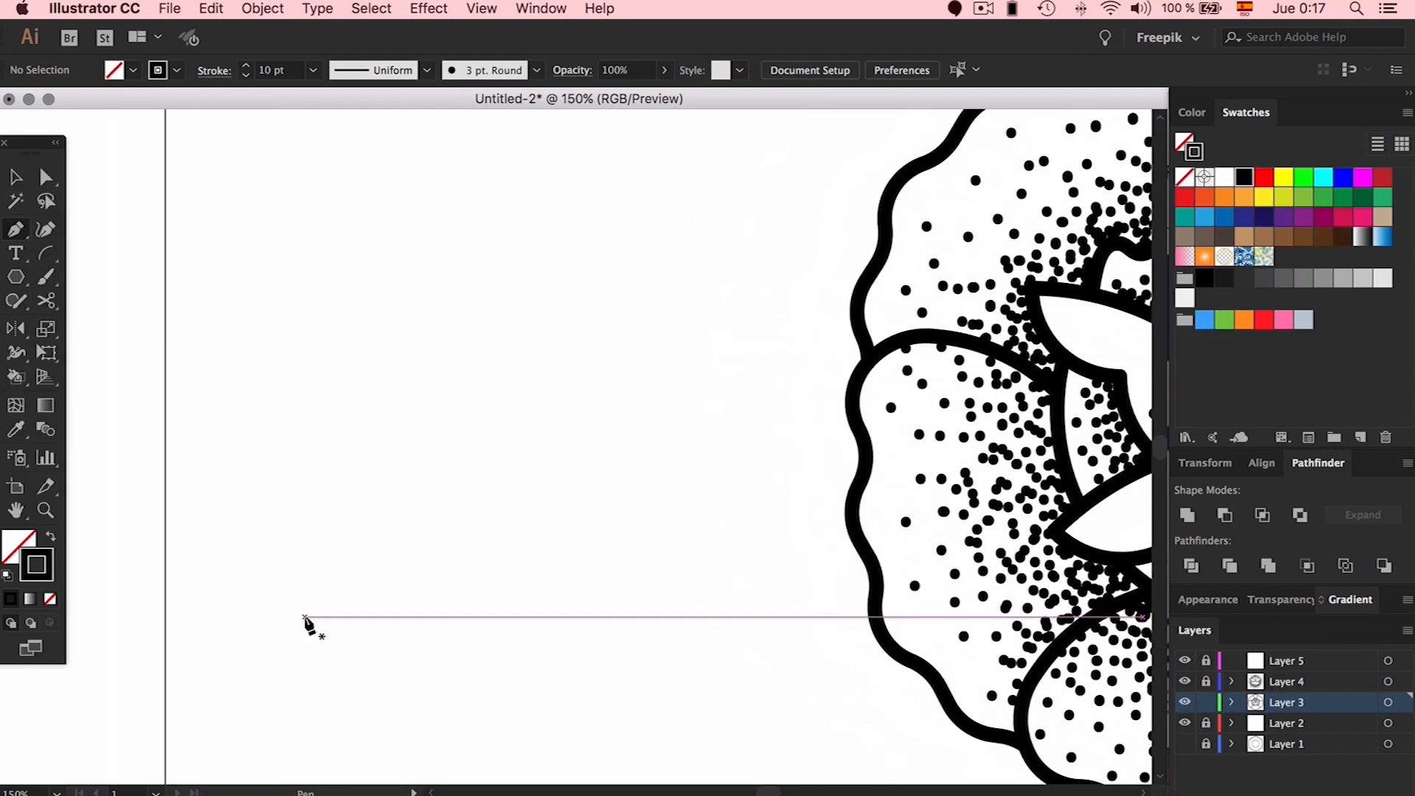
pyautogui.moveTo(439, 656); pyautogui.dragTo(408, 643)
pyautogui.moveTo(334, 583); pyautogui.dragTo(298, 570)
pyautogui.press('super')
pyautogui.press('super+z')
pyautogui.click(460, 674)
pyautogui.moveTo(306, 530); pyautogui.dragTo(278, 386)
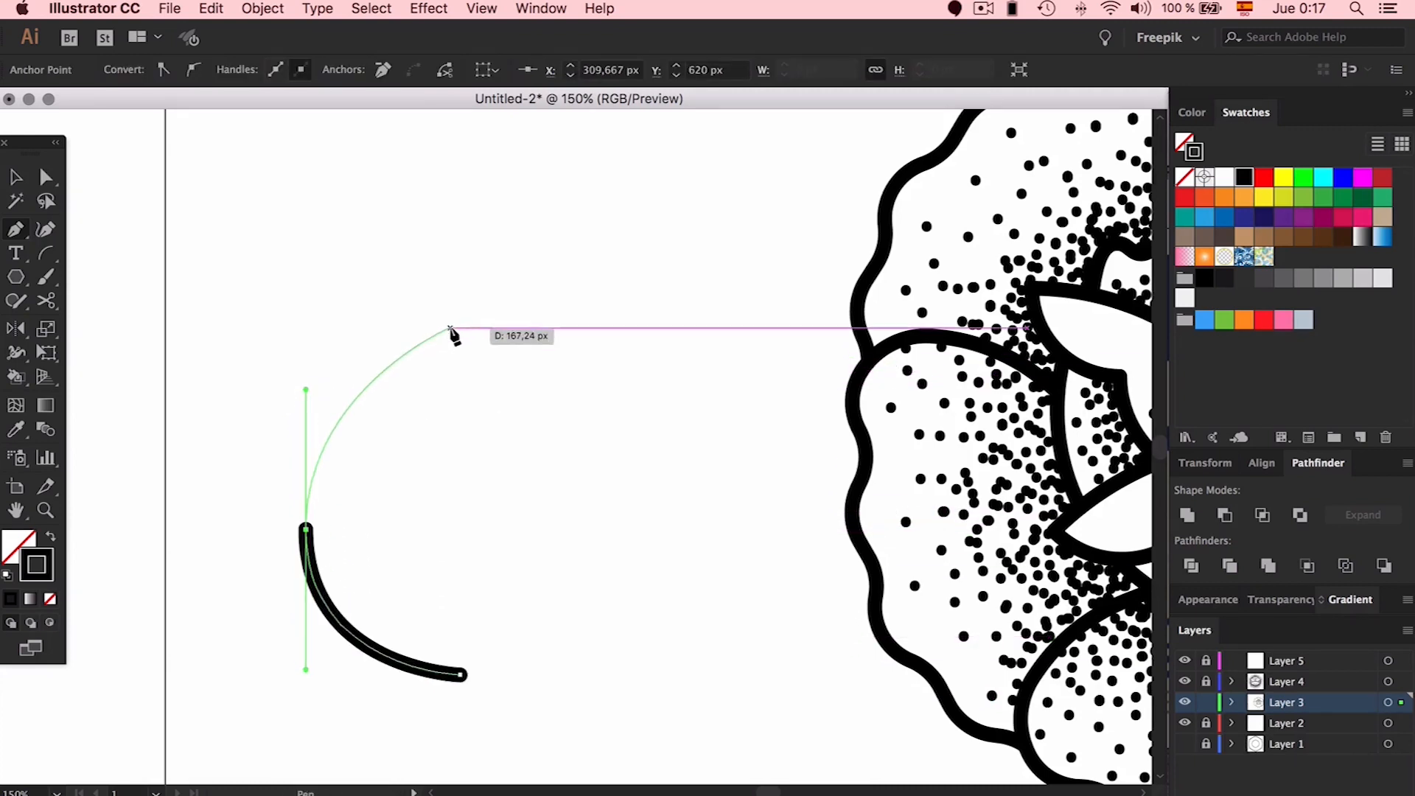
pyautogui.moveTo(460, 318); pyautogui.dragTo(491, 255)
# Refine the curve by shifting its middle anchor right and shortening both handles
pyautogui.press('a')
pyautogui.moveTo(306, 390)
pyautogui.mouseDown()
pyautogui.moveTo(306, 450)
pyautogui.moveTo(306, 430)
pyautogui.mouseUp()
pyautogui.moveTo(306, 529)
pyautogui.mouseDown()
pyautogui.moveTo(331, 515)
pyautogui.moveTo(330, 529)
pyautogui.mouseUp()
pyautogui.moveTo(330, 669); pyautogui.dragTo(330, 661)
pyautogui.moveTo(328, 529); pyautogui.dragTo(325, 529)
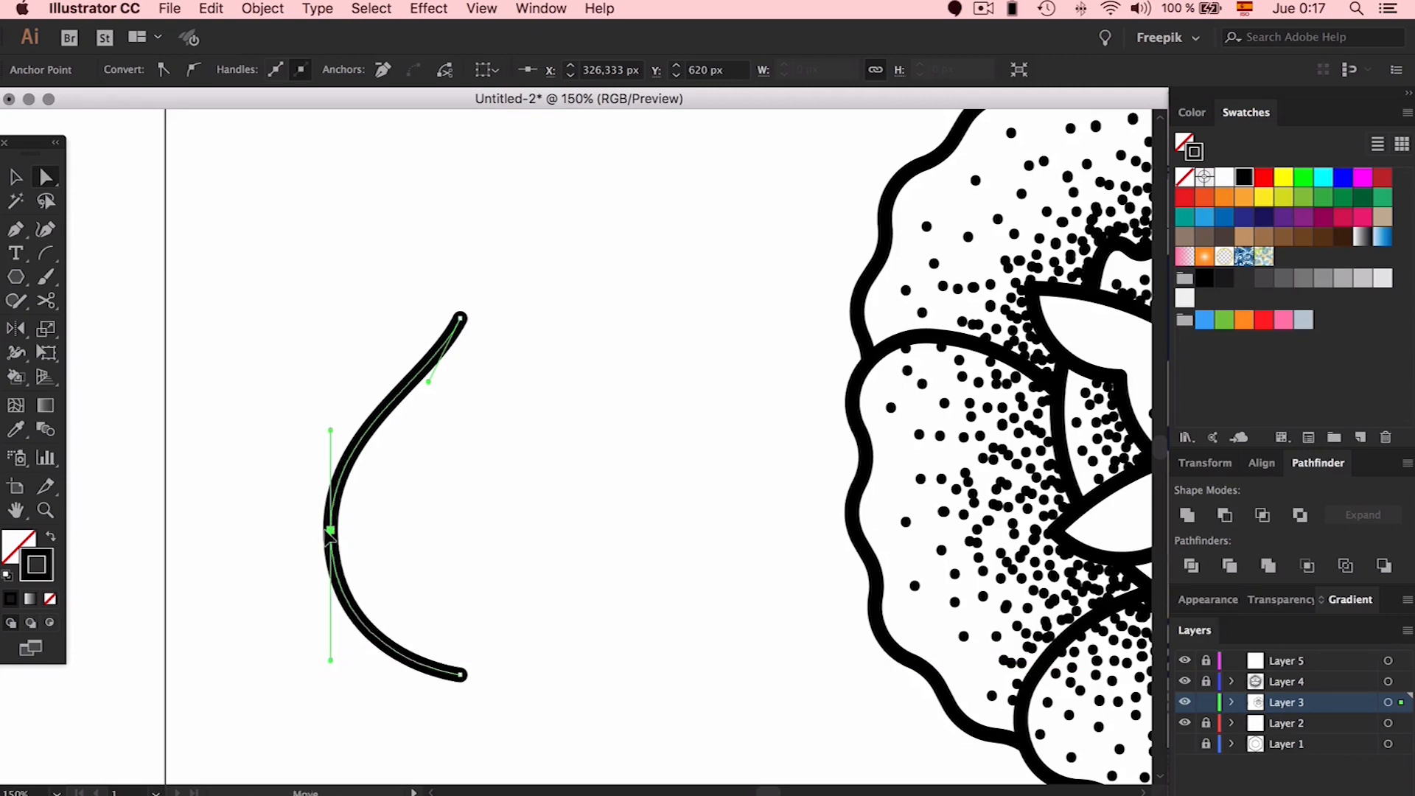
pyautogui.click(526, 534)
# Copy the curve to the right and reflect it to form the teardrop's other half
pyautogui.press('v')
pyautogui.moveTo(382, 435); pyautogui.dragTo(500, 443)
pyautogui.press('o')
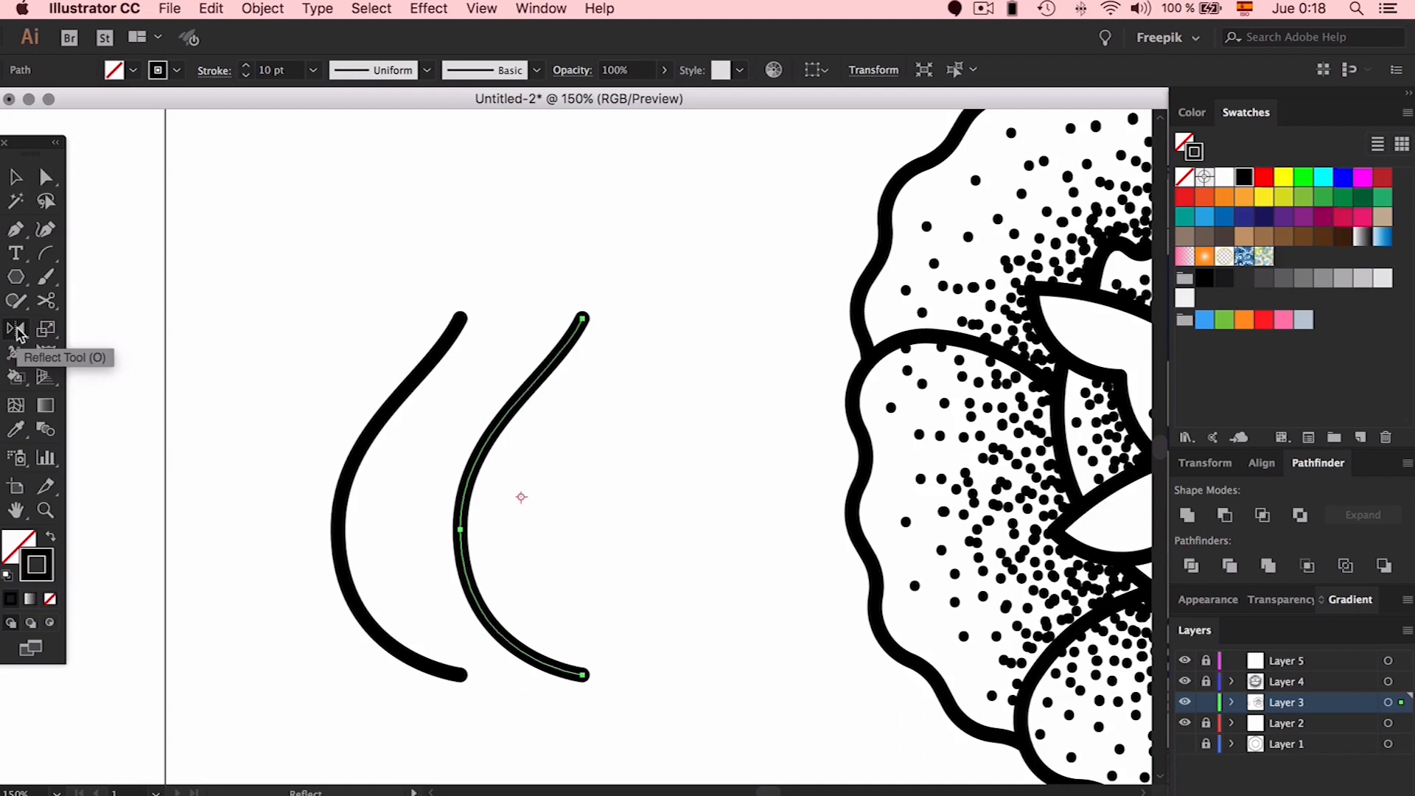
pyautogui.moveTo(582, 318); pyautogui.dragTo(369, 300)
# Select both halves and join them into one closed teardrop path
pyautogui.press('v')
pyautogui.moveTo(586, 221); pyautogui.dragTo(317, 539)
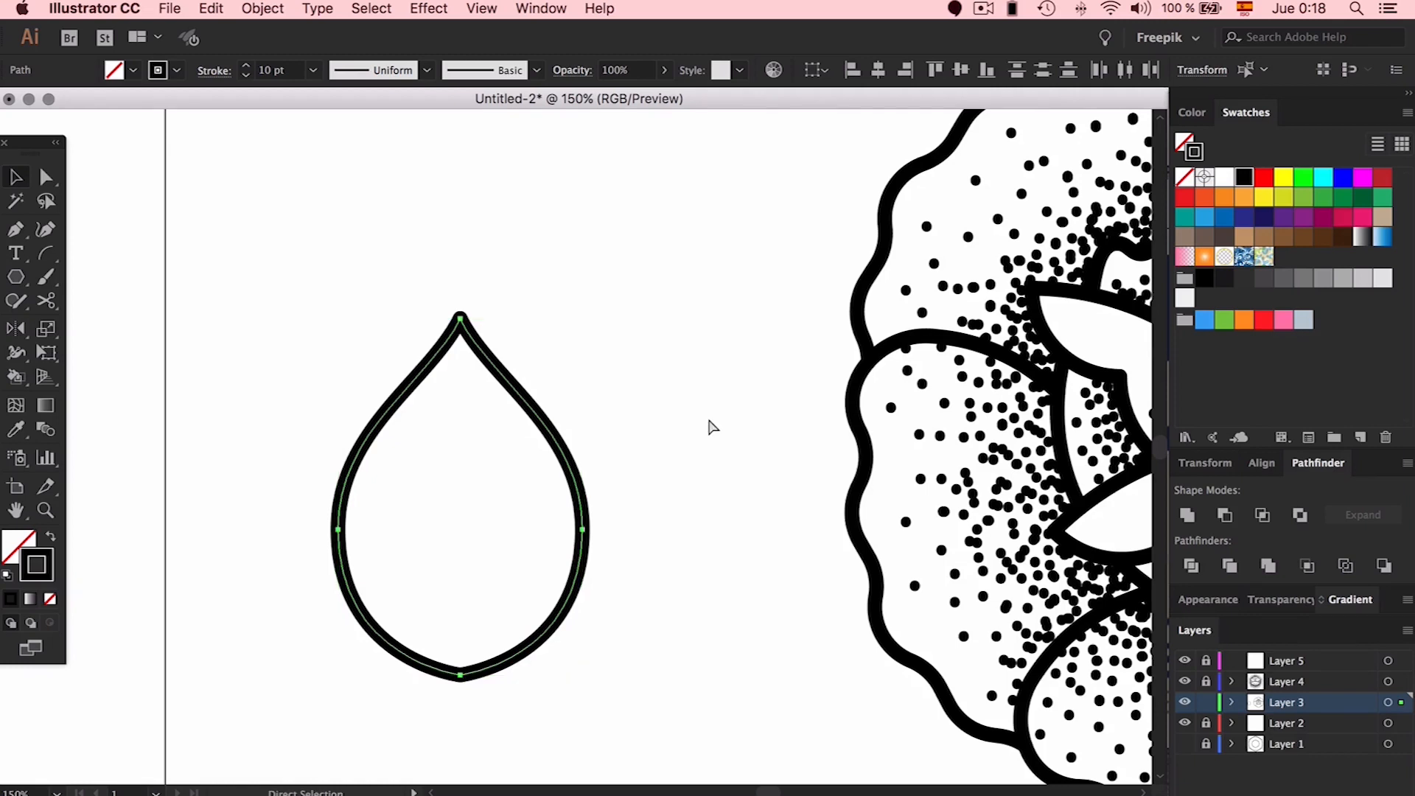
pyautogui.press('super+j')
pyautogui.click(619, 391)
# Draw a curved vein line up into the leaf and mirror a copy of it into a V
pyautogui.press('p')
pyautogui.click(422, 663)
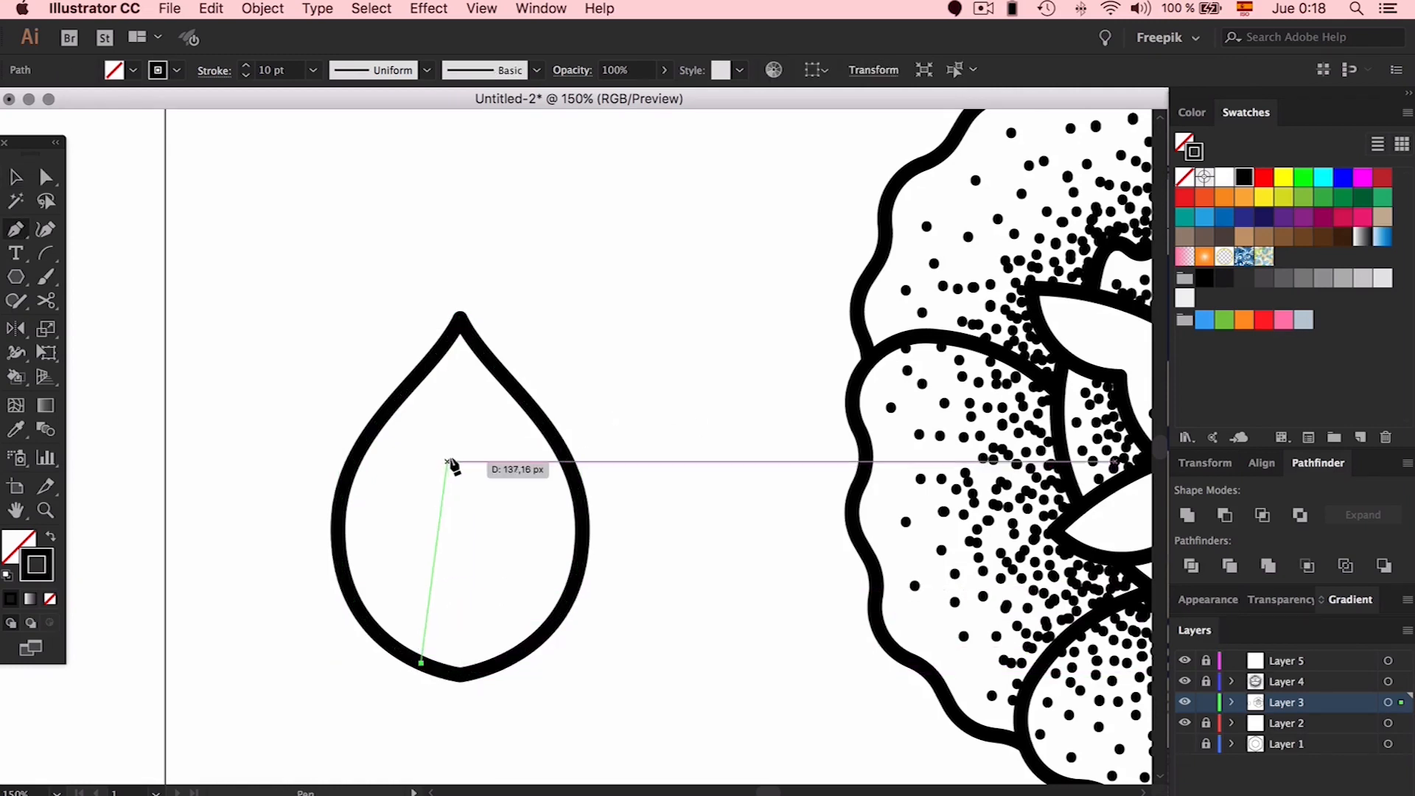
pyautogui.moveTo(460, 474); pyautogui.dragTo(495, 371)
pyautogui.press('v')
pyautogui.click(487, 523)
pyautogui.moveTo(449, 533); pyautogui.dragTo(488, 532)
pyautogui.press('o')
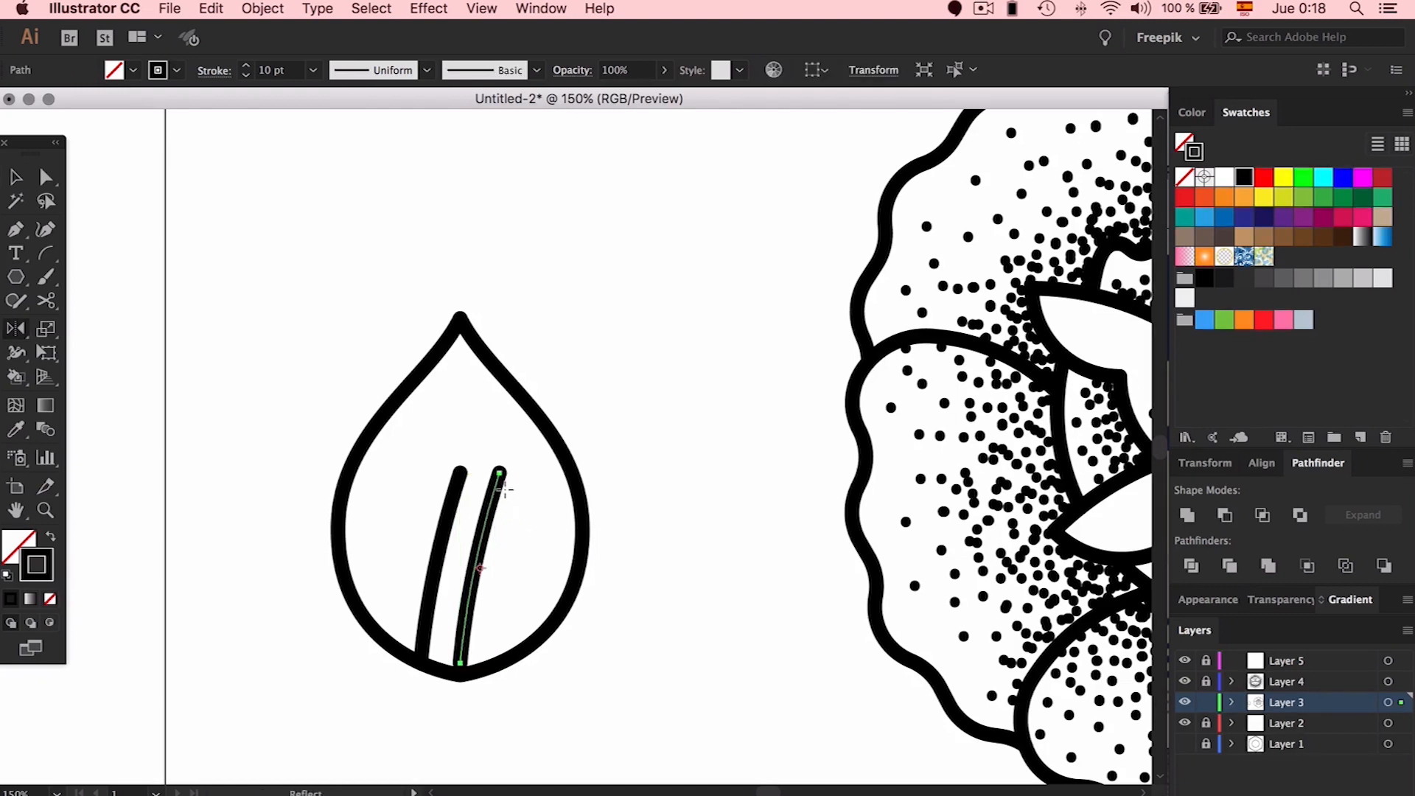
pyautogui.moveTo(499, 474); pyautogui.dragTo(460, 474)
# Narrow the V-shaped vein and fine-tune the height of its apex
pyautogui.press('v')
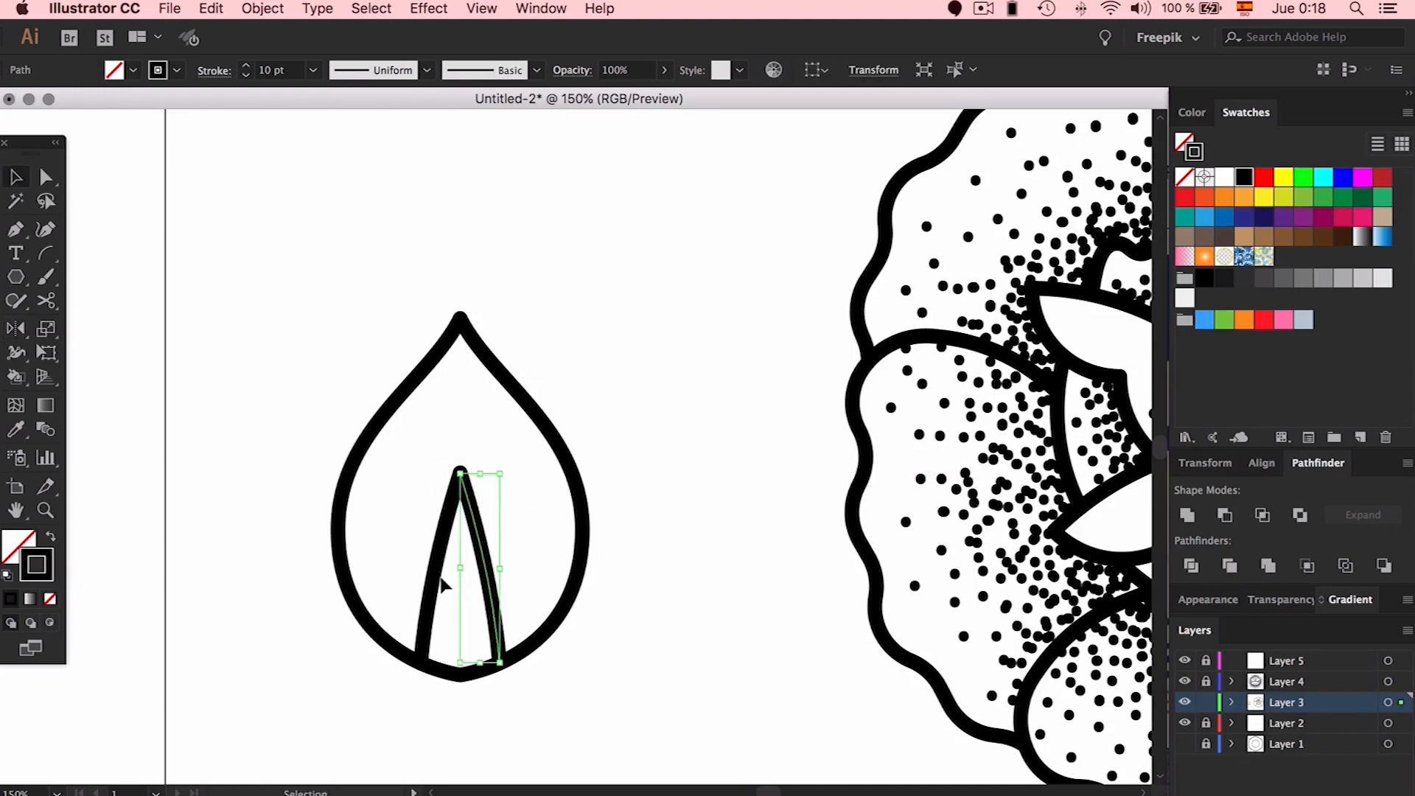
pyautogui.keyDown('shift'); pyautogui.click(434, 574); pyautogui.keyUp('shift')
pyautogui.moveTo(500, 585); pyautogui.dragTo(491, 594)
pyautogui.moveTo(463, 471); pyautogui.dragTo(462, 451)
pyautogui.click(602, 433)
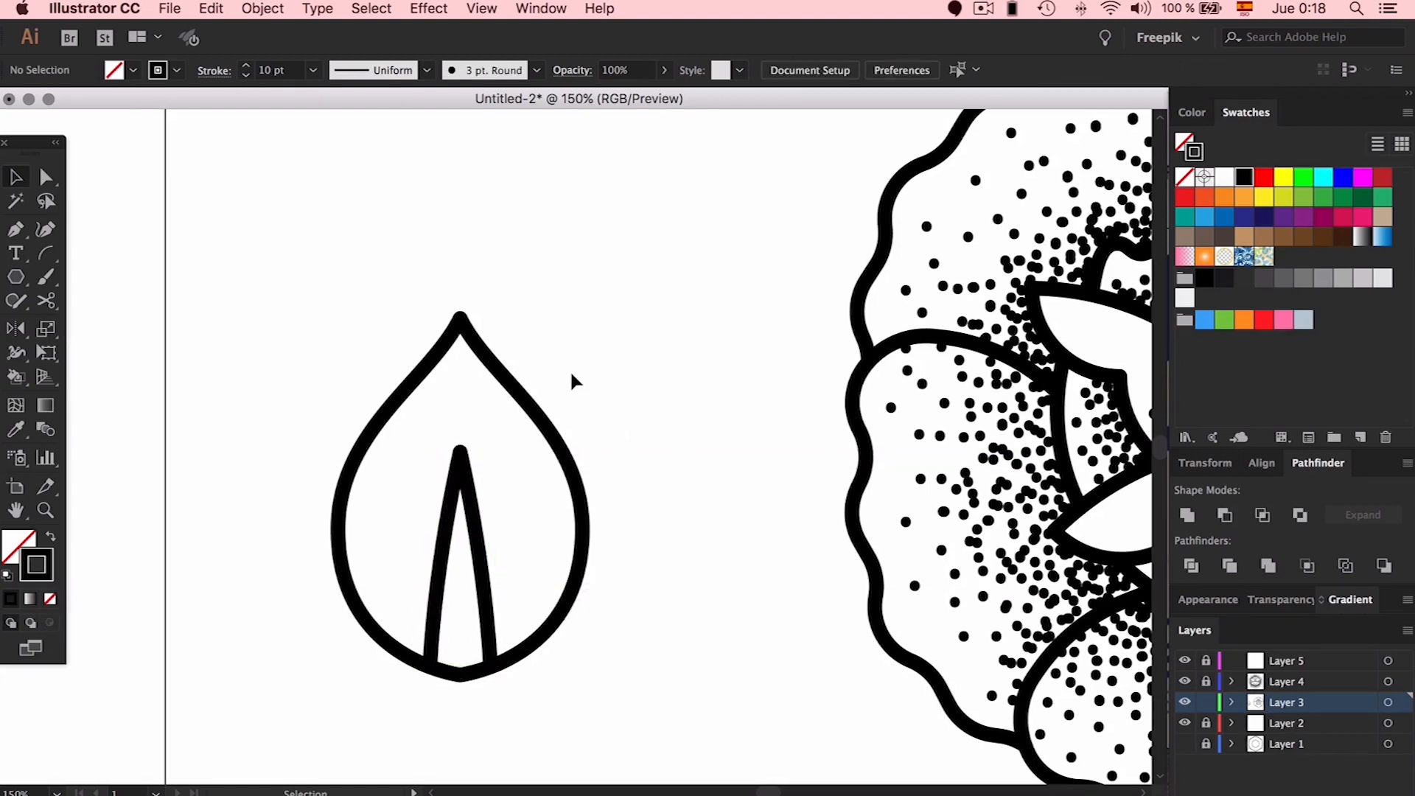
pyautogui.click(464, 453)
pyautogui.moveTo(463, 451); pyautogui.dragTo(462, 461)
pyautogui.click(566, 393)
pyautogui.click(477, 520)
pyautogui.click(644, 363)
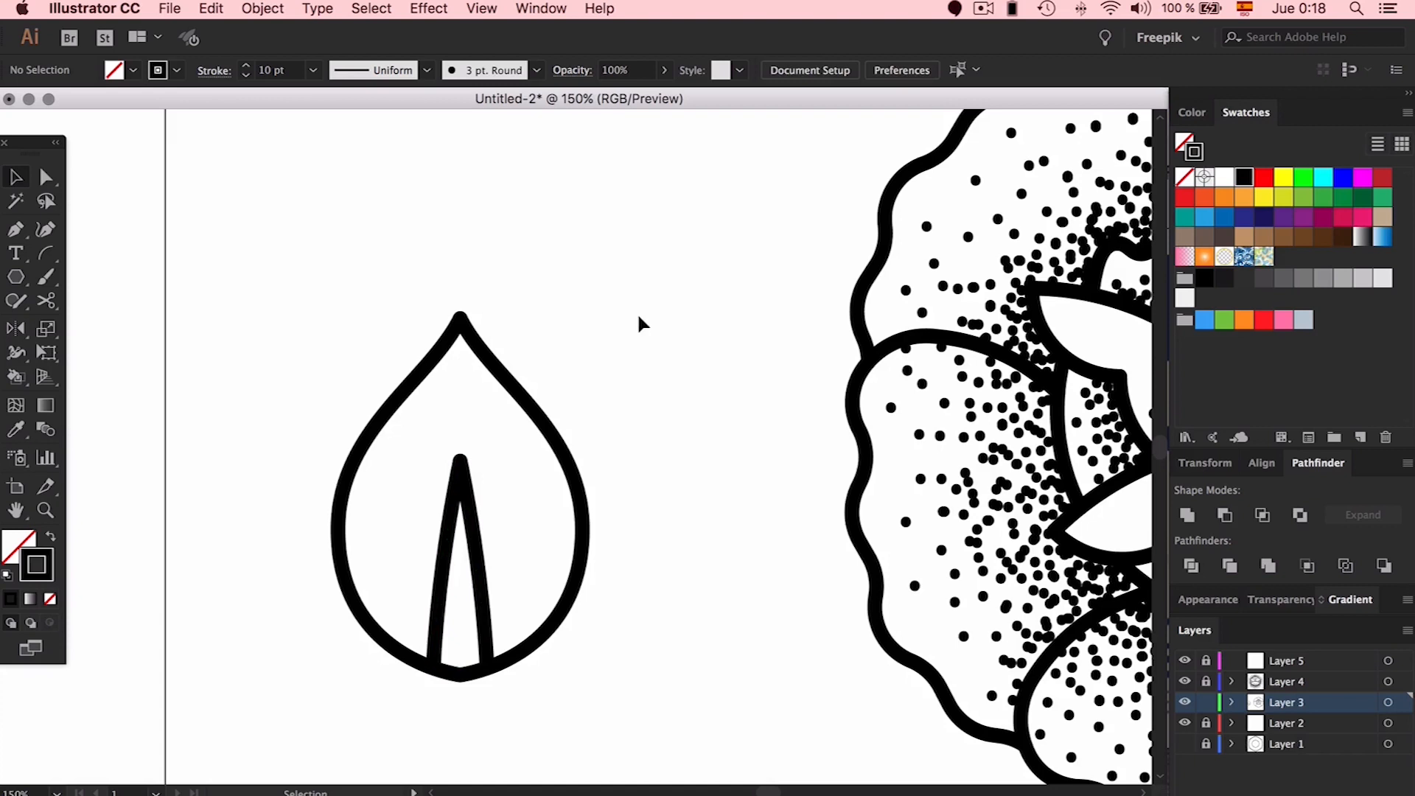
# Group the leaf with its vein, then rotate it and tuck it against the flower's lower left
pyautogui.moveTo(616, 298); pyautogui.dragTo(396, 582)
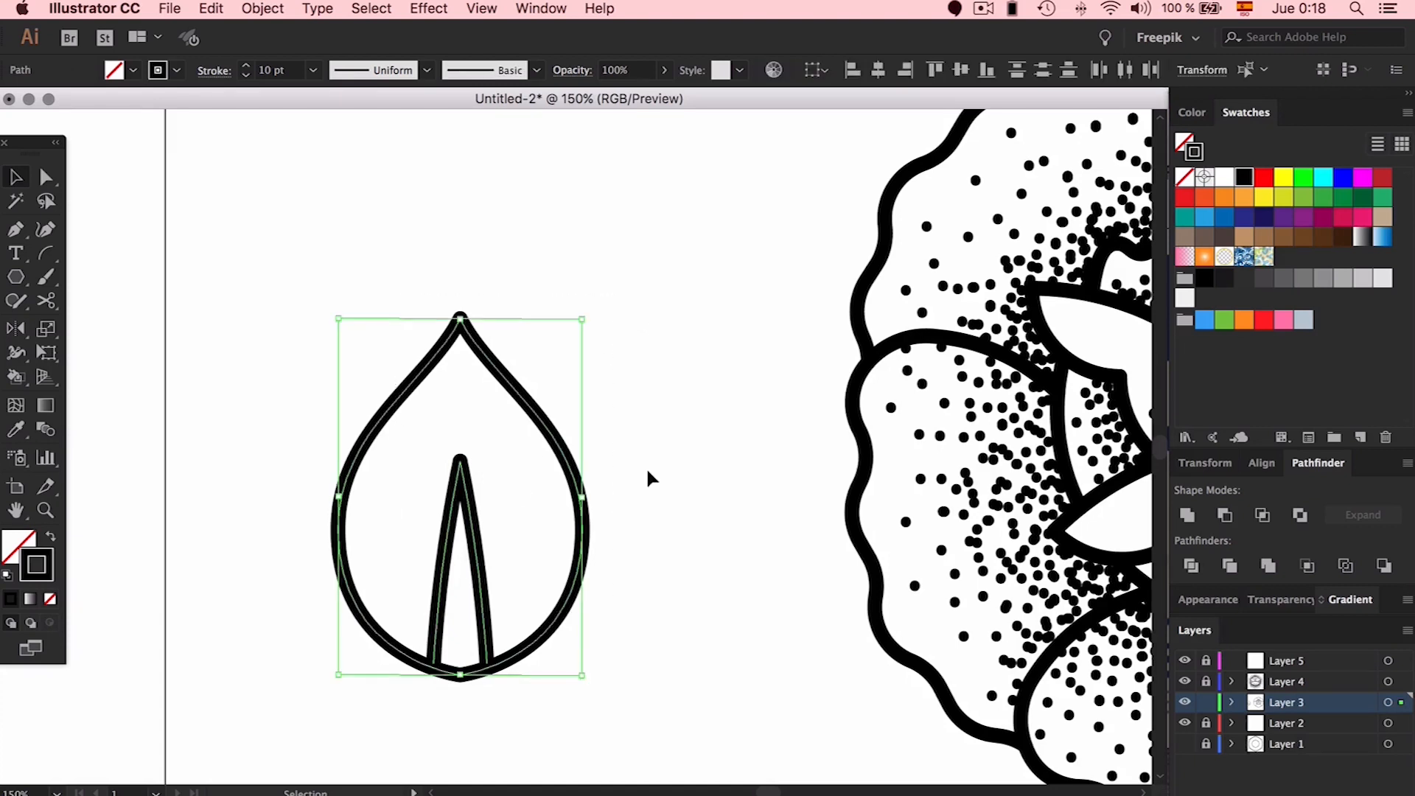
pyautogui.press('super+g')
pyautogui.click(684, 427)
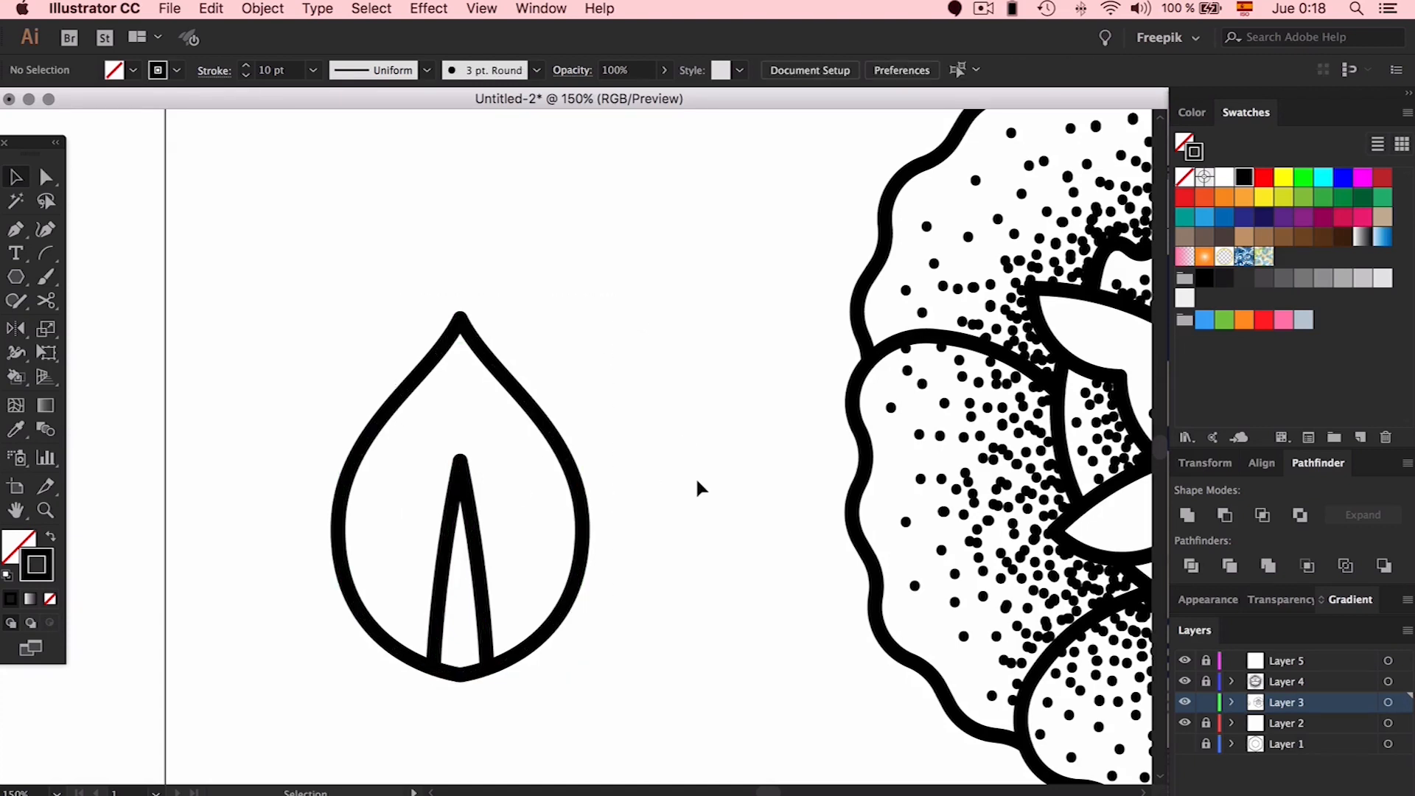
pyautogui.press('super+minus')
pyautogui.press('super+minus')
pyautogui.press('super+minus')
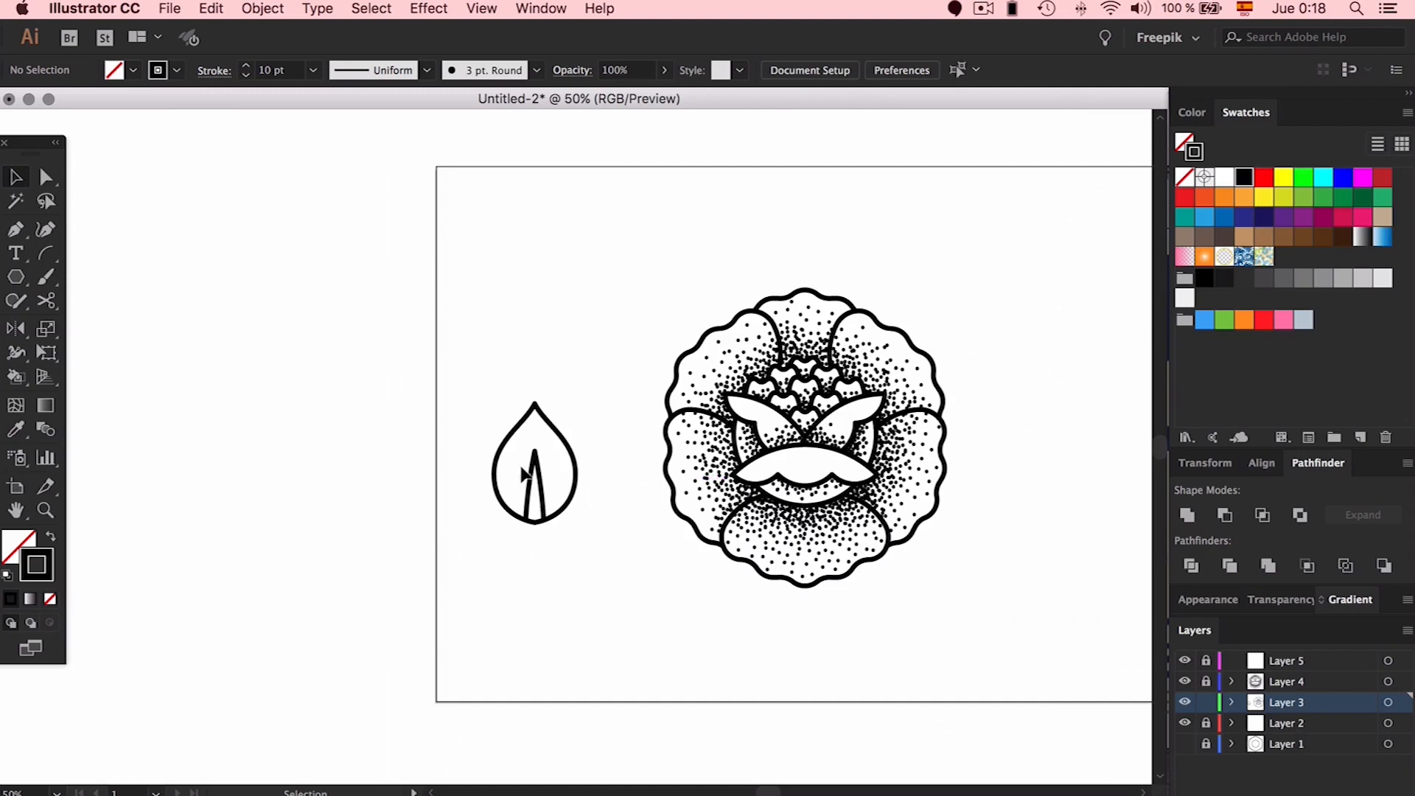
pyautogui.click(527, 473)
pyautogui.moveTo(489, 396); pyautogui.dragTo(730, 558)
pyautogui.moveTo(623, 580); pyautogui.dragTo(688, 649)
# Duplicate the leaf up-left, rotate the copy clockwise and shift it slightly right
pyautogui.moveTo(680, 554); pyautogui.dragTo(627, 489)
pyautogui.moveTo(651, 418); pyautogui.dragTo(699, 436)
pyautogui.moveTo(641, 539); pyautogui.dragTo(654, 542)
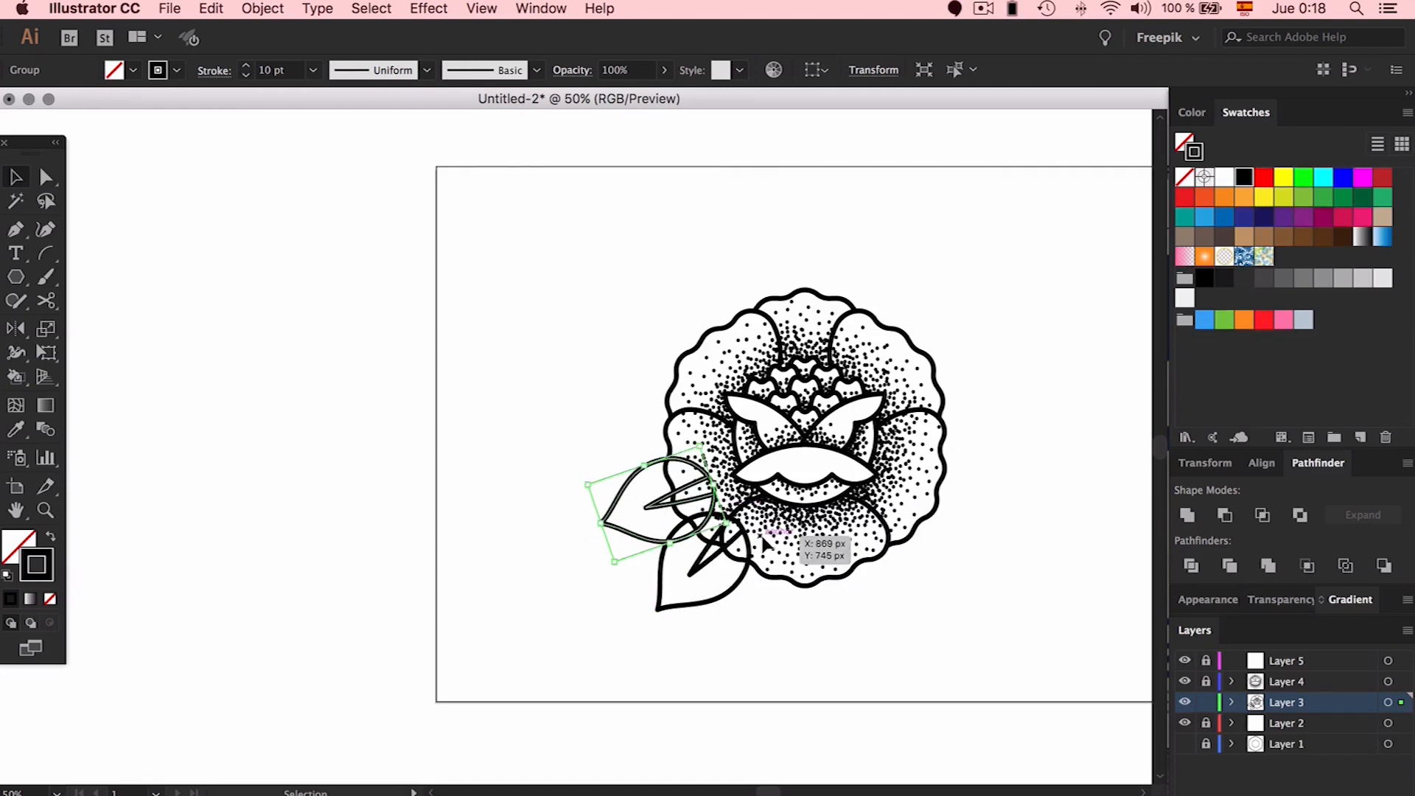
# Pull the leaf copy's bottom curve slightly downward with Direct Selection
pyautogui.press('a')
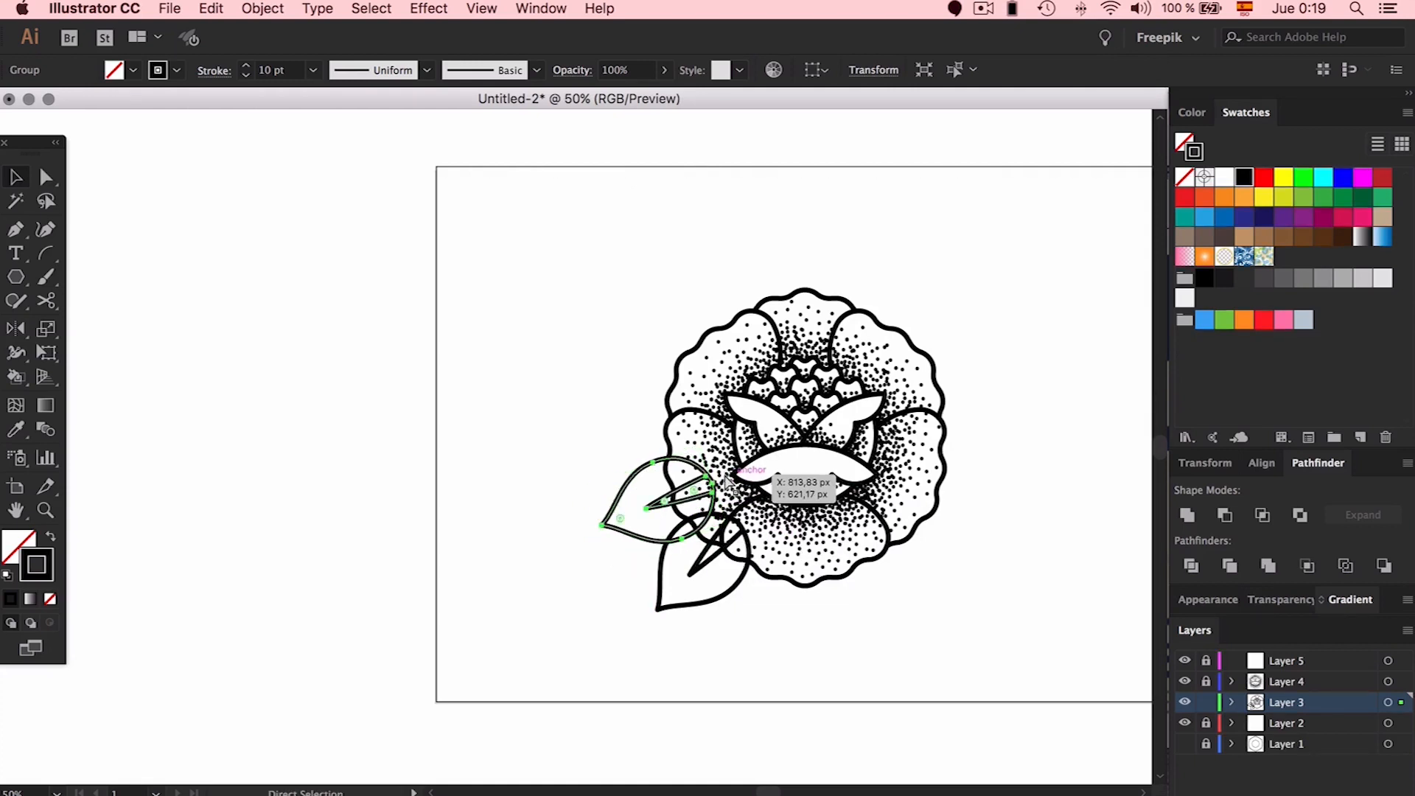
pyautogui.press('super+plus')
pyautogui.press('super+plus')
pyautogui.press('super+plus')
pyautogui.click(495, 516)
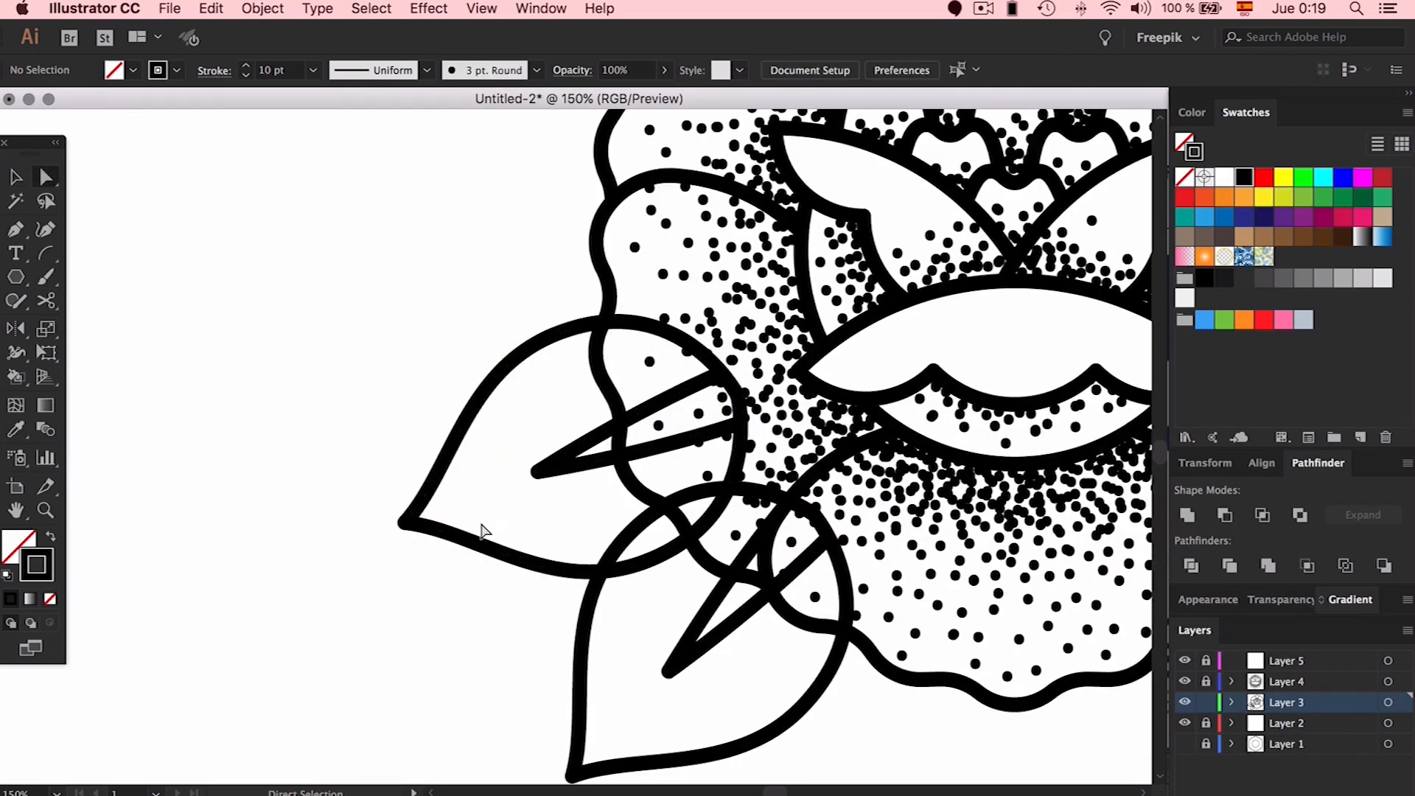
pyautogui.click(469, 552)
pyautogui.moveTo(469, 553); pyautogui.dragTo(464, 572)
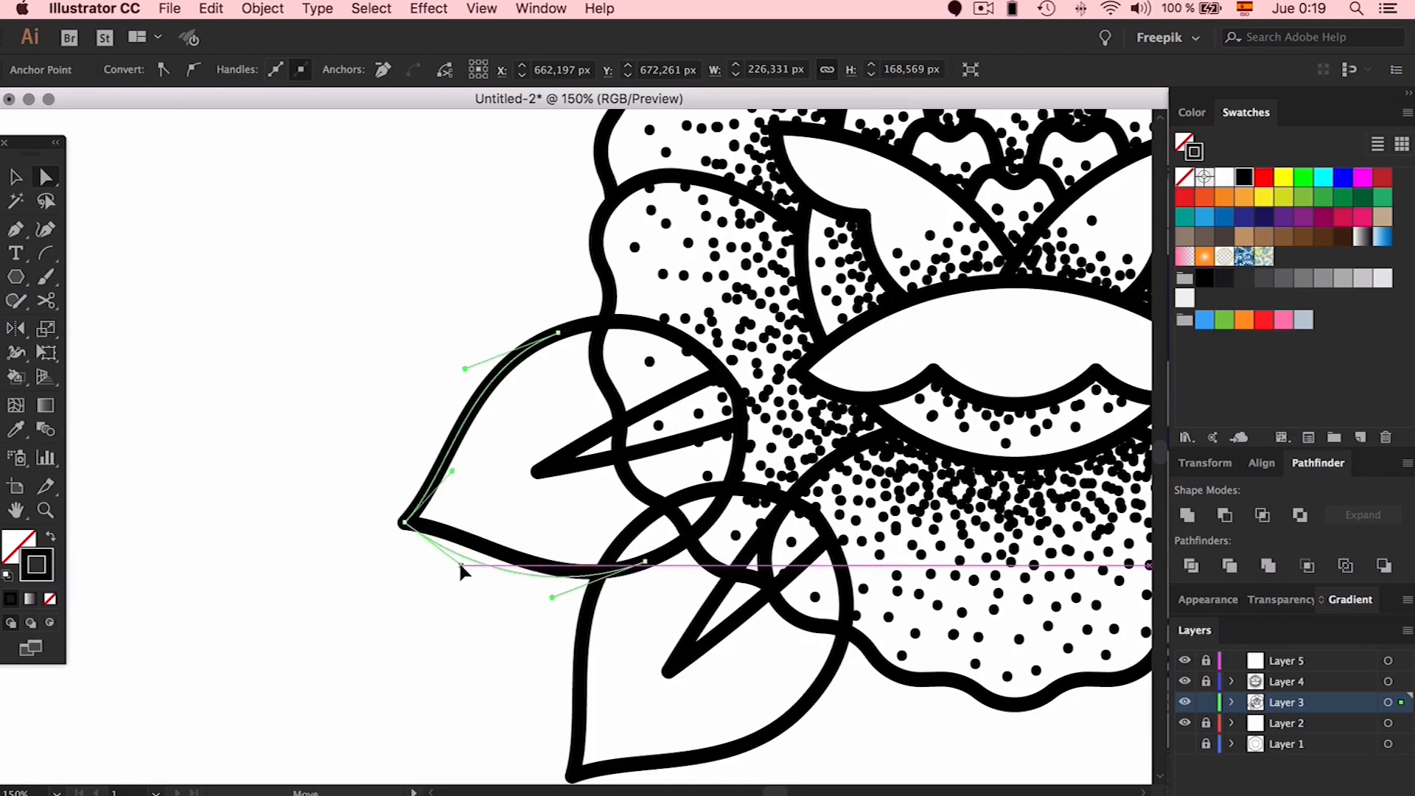
pyautogui.click(461, 635)
# Copy a lower-left leaf over to the flower's upper right
pyautogui.press('super+minus')
pyautogui.press('super+minus')
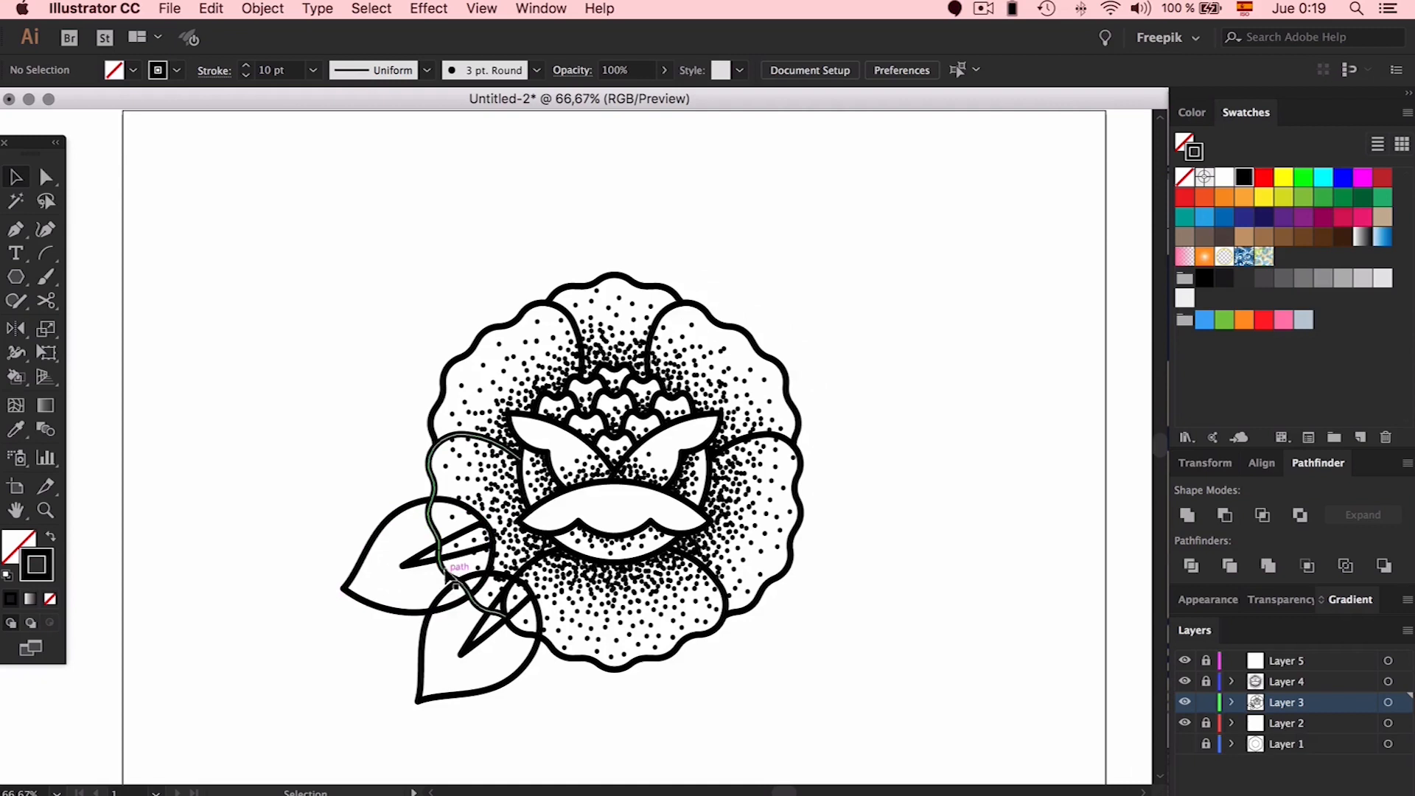
pyautogui.click(476, 542)
pyautogui.moveTo(476, 542); pyautogui.dragTo(949, 440)
# Rotate the upper-right leaf slightly and settle it into place
pyautogui.moveTo(809, 313); pyautogui.dragTo(785, 297)
pyautogui.moveTo(848, 233); pyautogui.dragTo(841, 221)
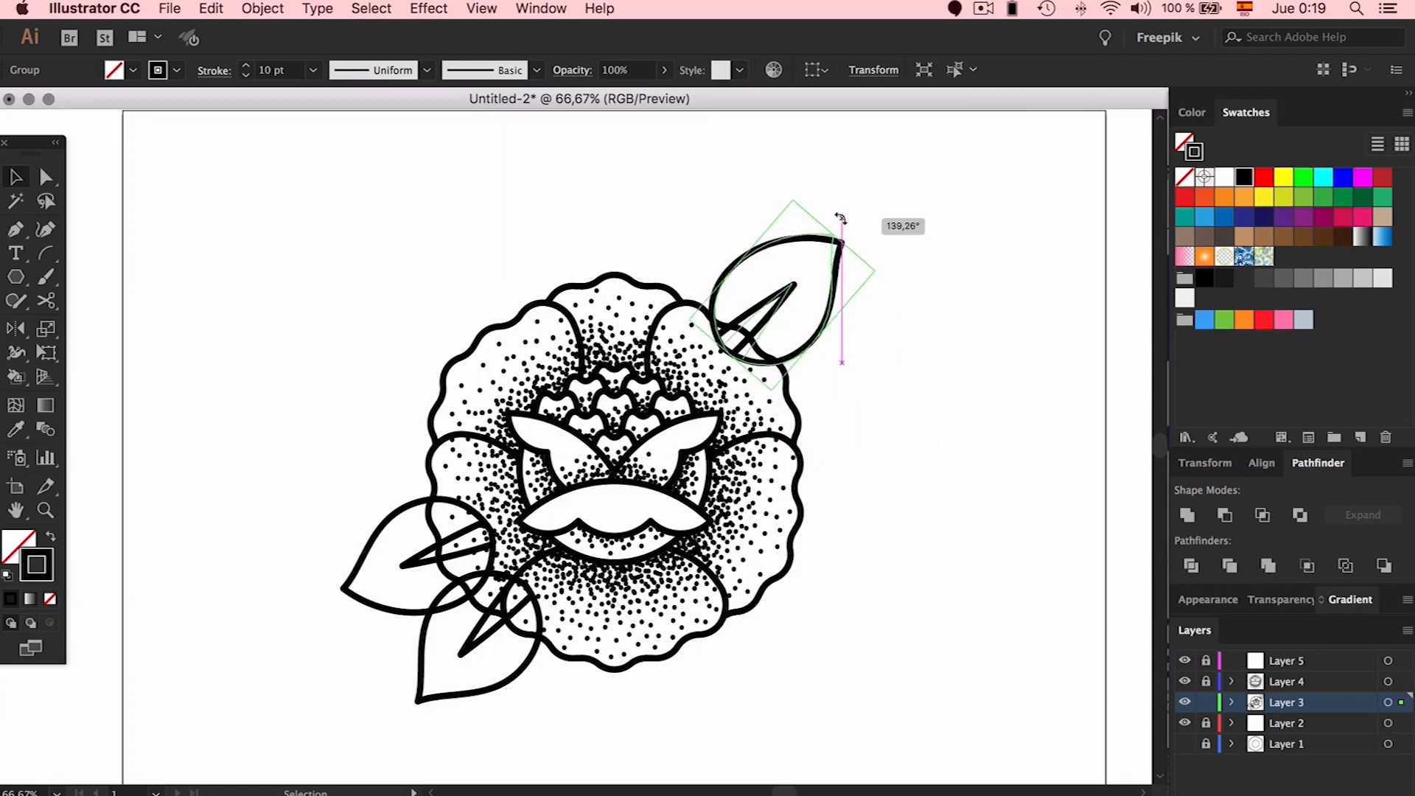
pyautogui.moveTo(785, 302); pyautogui.dragTo(772, 291)
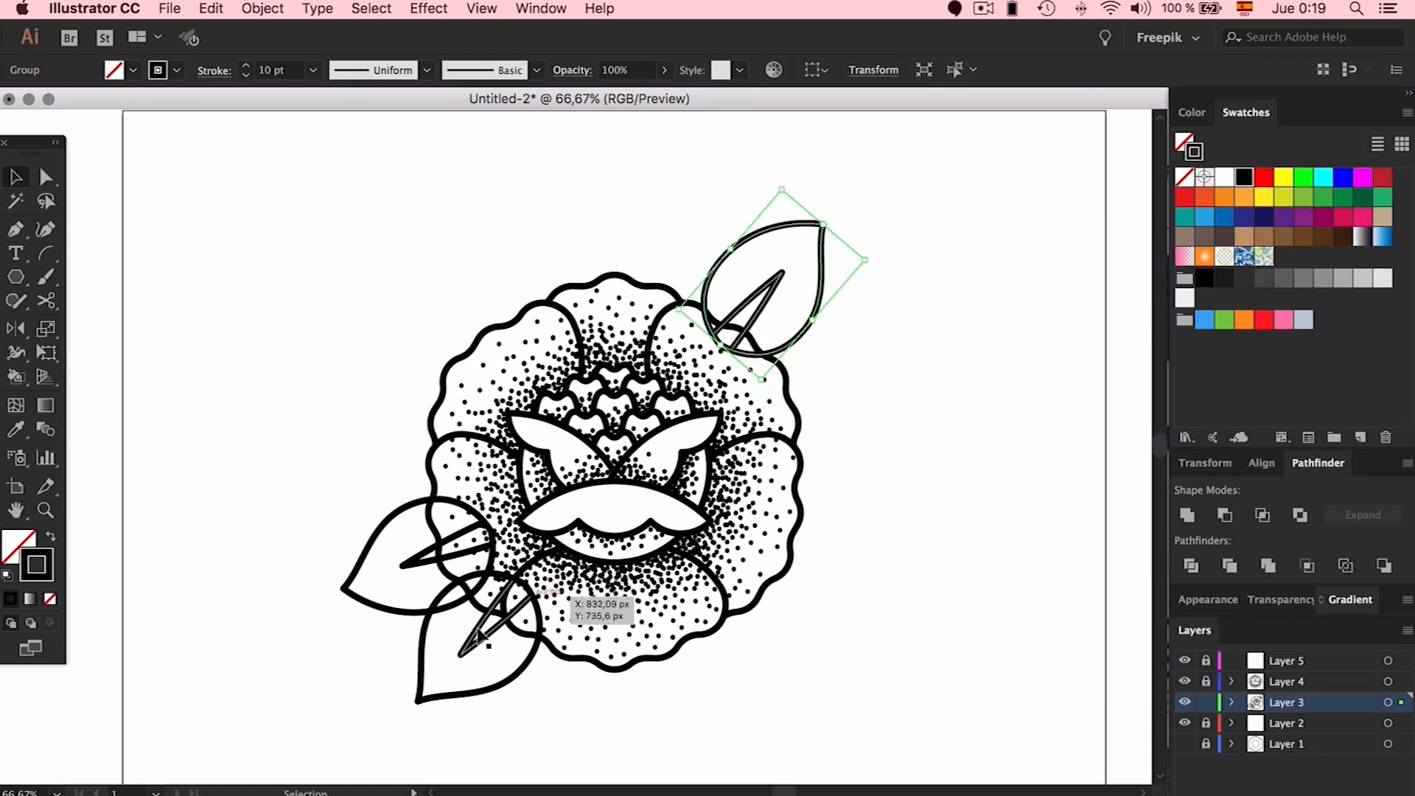
# Copy a lower-left leaf to the flower's right side and rotate it so its tip points right
pyautogui.moveTo(467, 657); pyautogui.dragTo(788, 619)
pyautogui.moveTo(847, 539); pyautogui.dragTo(798, 634)
pyautogui.moveTo(828, 571); pyautogui.dragTo(826, 387)
pyautogui.moveTo(883, 464); pyautogui.dragTo(962, 387)
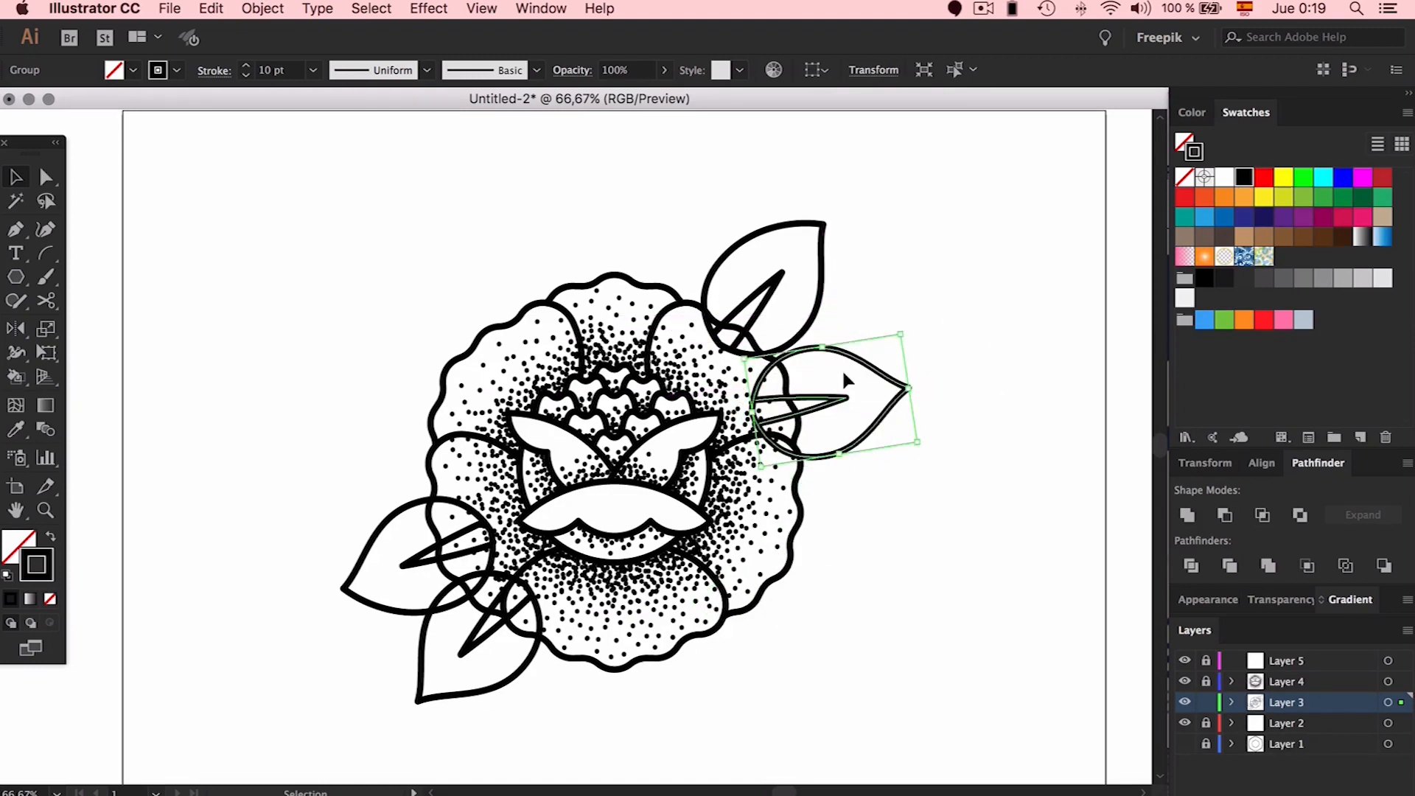
# Copy the right leaf downward and place it as another right-side leaf
pyautogui.moveTo(863, 366); pyautogui.dragTo(863, 396)
pyautogui.moveTo(872, 393); pyautogui.dragTo(931, 294)
pyautogui.press('a')
pyautogui.click(918, 339)
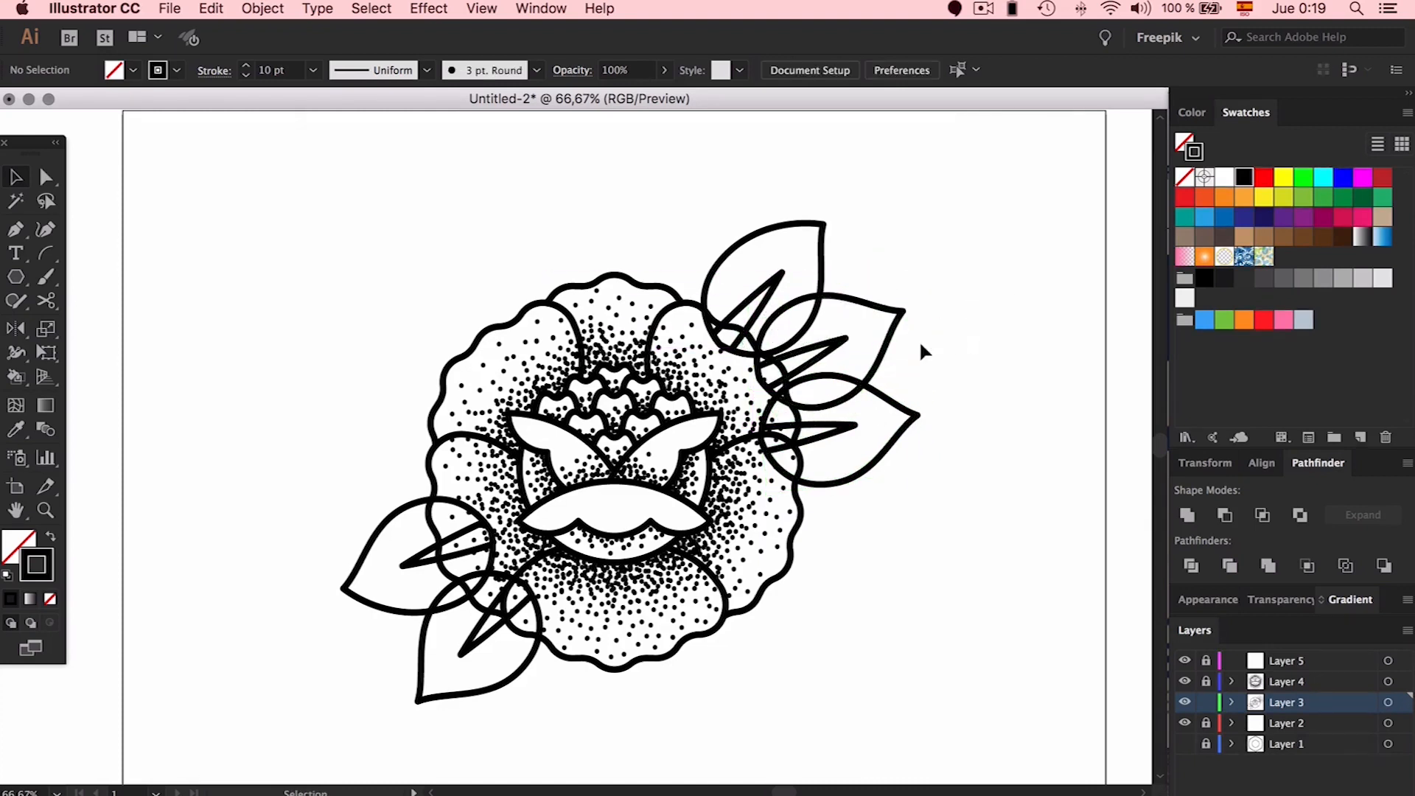
# Nudge the middle right leaf's tip anchor slightly to the right
pyautogui.click(886, 349)
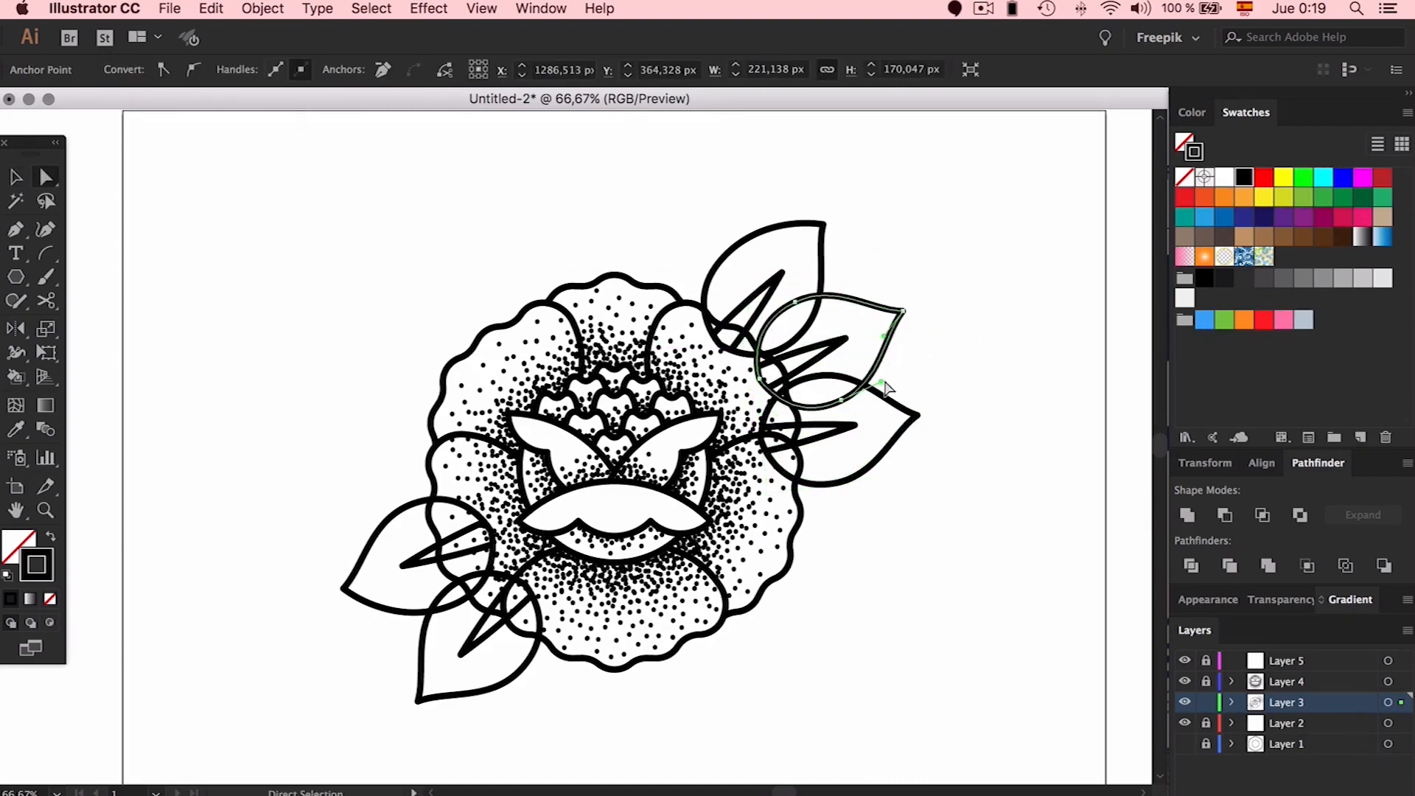
pyautogui.click(947, 306)
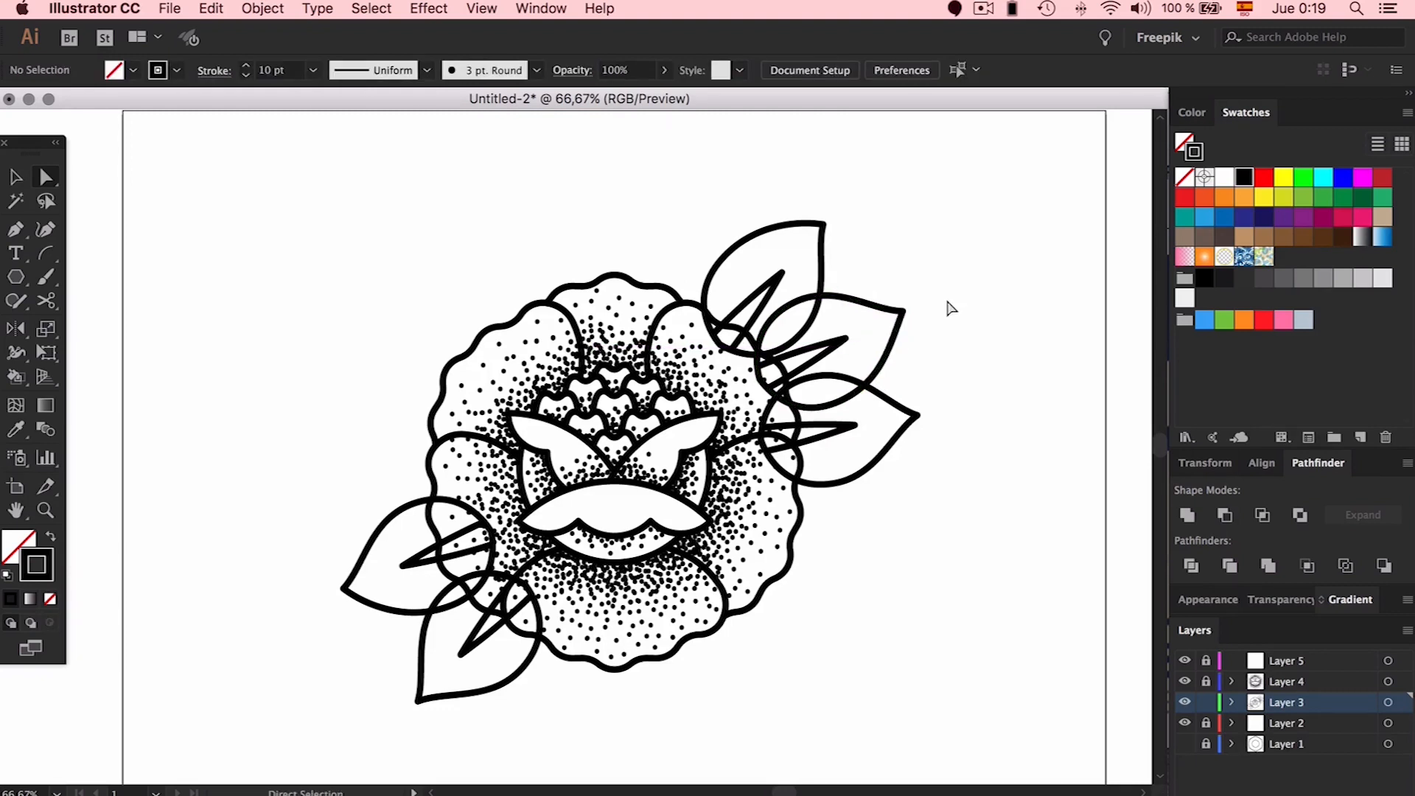
pyautogui.click(893, 358)
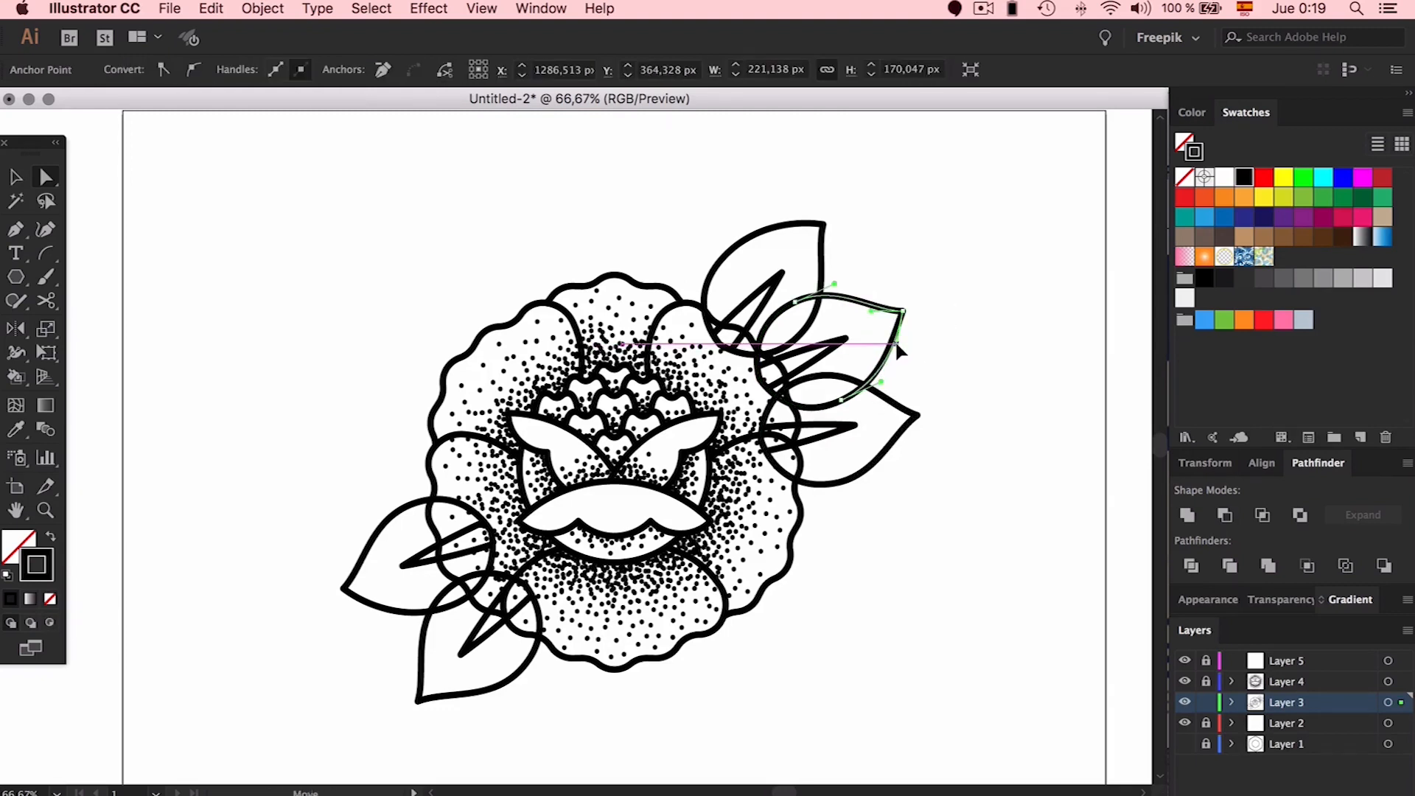
pyautogui.click(903, 313)
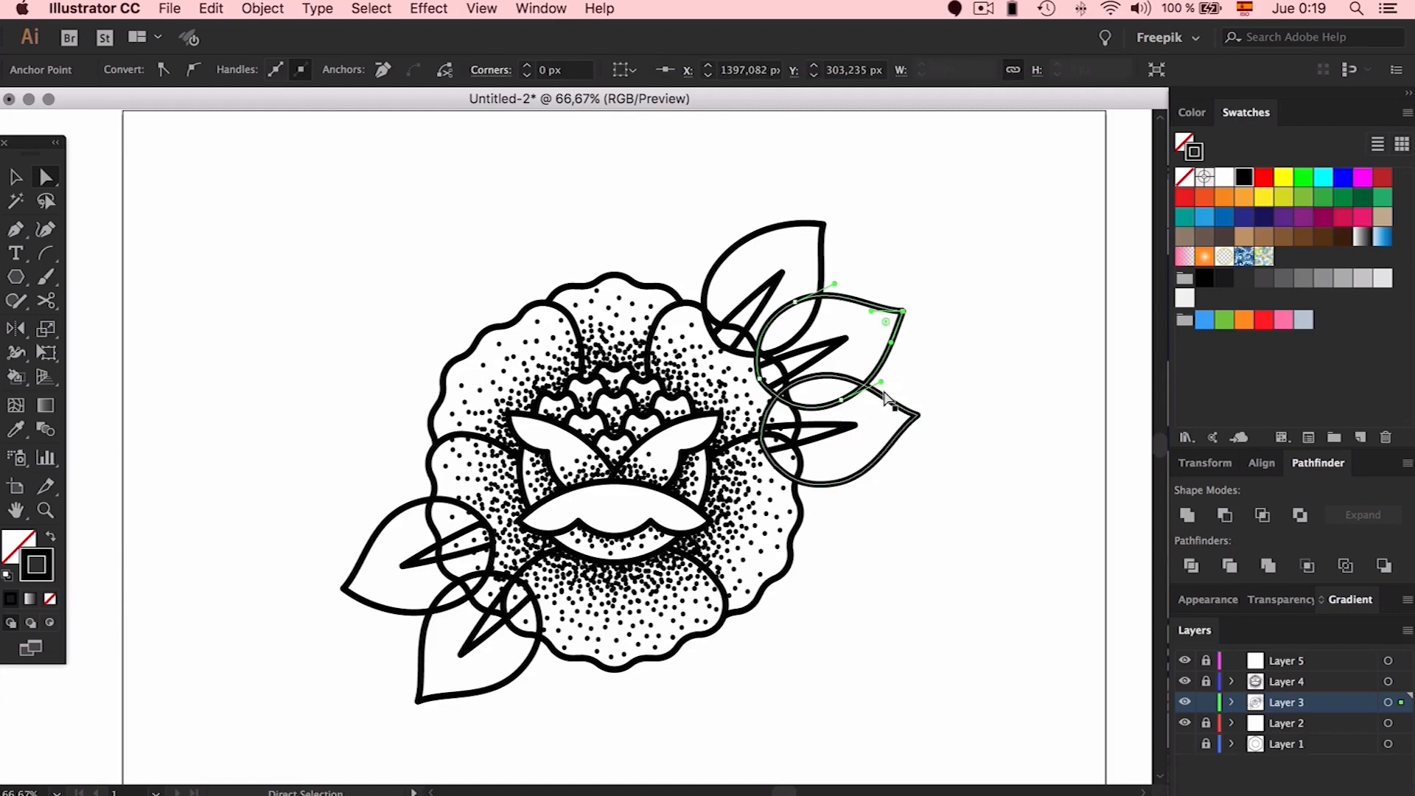
pyautogui.press('Right')
pyautogui.press('Right')
pyautogui.press('Right')
pyautogui.press('Right')
pyautogui.press('Right')
pyautogui.press('Right')
pyautogui.click(918, 362)
# Rotate the middle leaf group slightly and nudge it two steps right
pyautogui.scroll(1, 918, 361)
pyautogui.press('v')
pyautogui.click(887, 340)
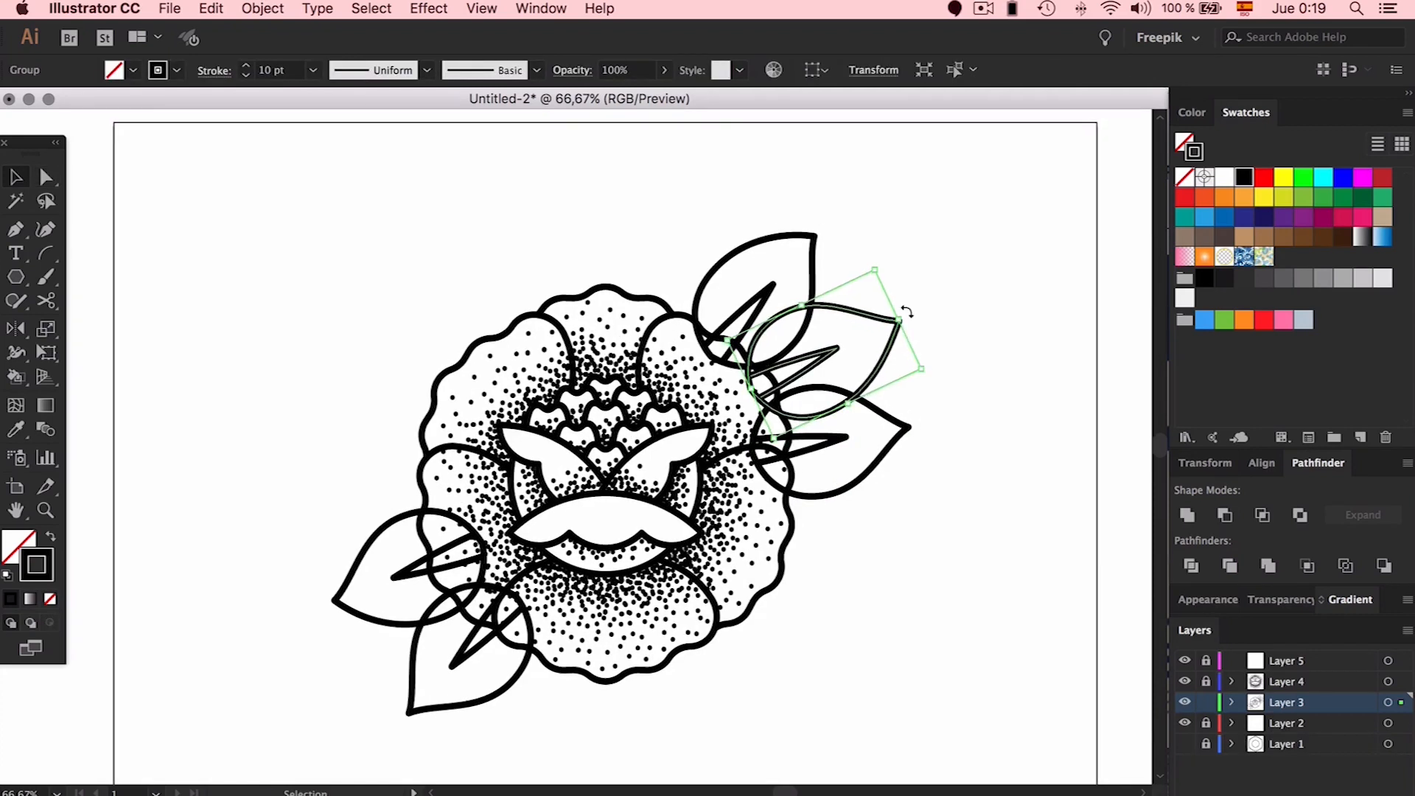
pyautogui.moveTo(908, 309); pyautogui.dragTo(914, 306)
pyautogui.press('Right')
pyautogui.press('Right')
pyautogui.press('Right')
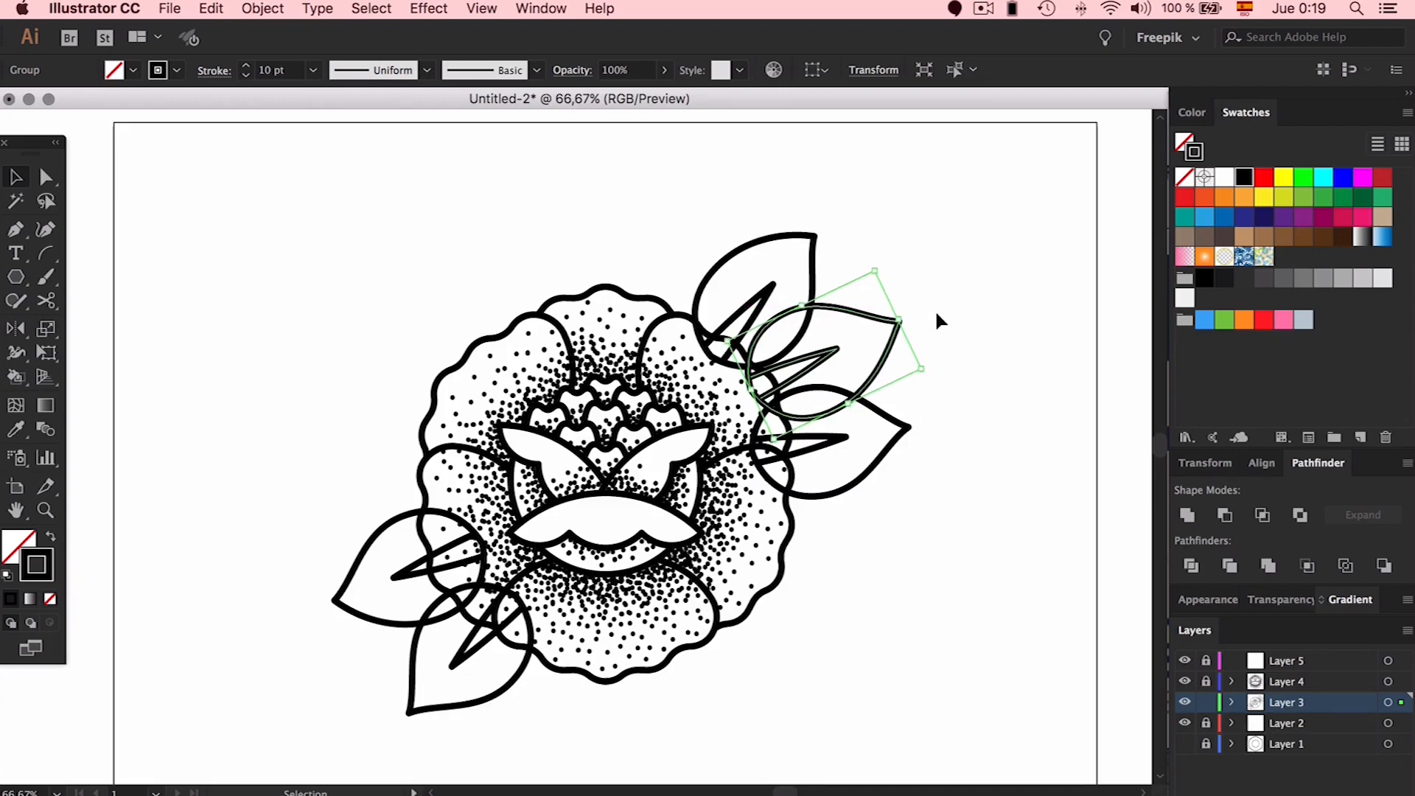
pyautogui.press('Right')
pyautogui.press('Right')
pyautogui.press('Right')
pyautogui.press('Right')
pyautogui.press('Right')
pyautogui.press('Right')
pyautogui.click(967, 321)
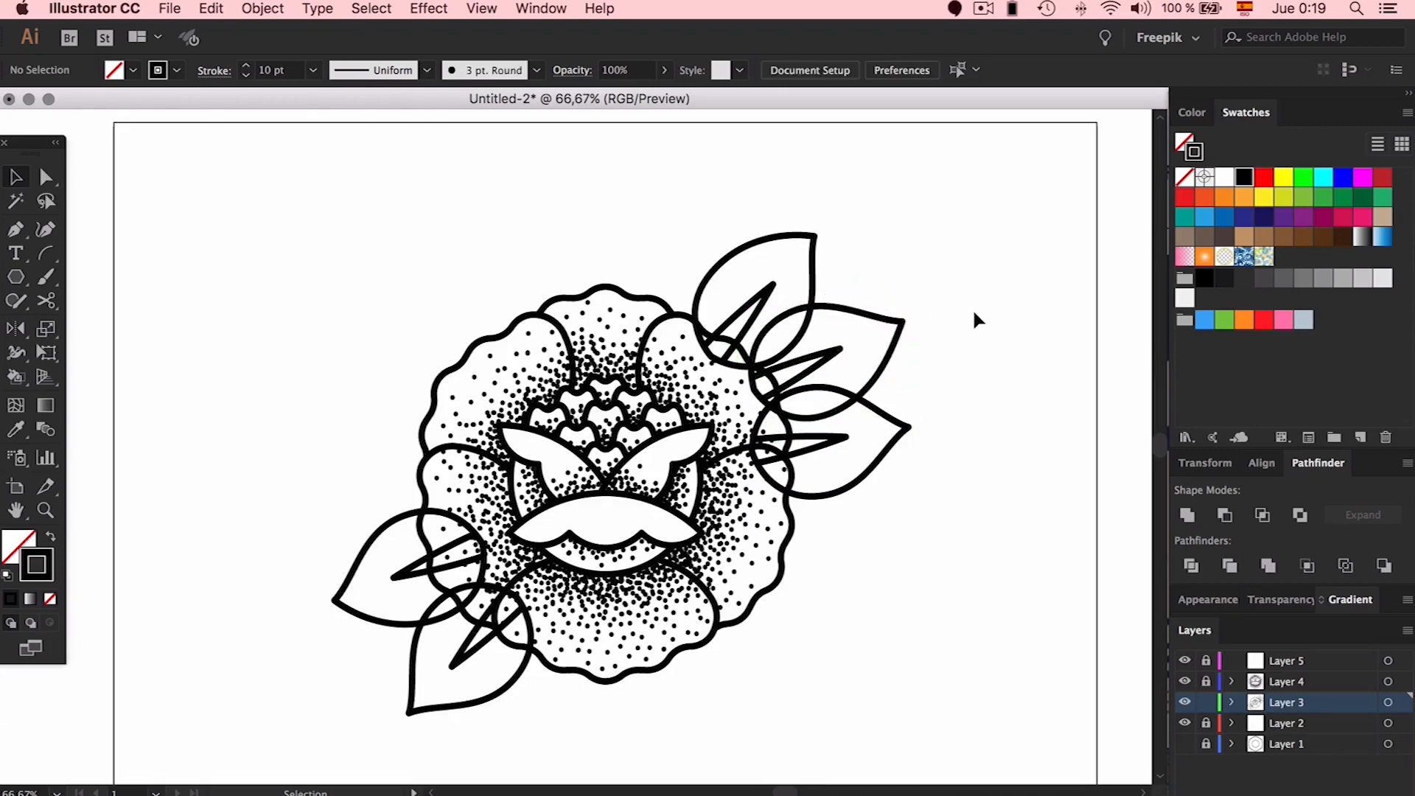
# Move the three right-hand leaves inward together and nudge the lower-left leaf pair into place
pyautogui.moveTo(936, 231); pyautogui.dragTo(814, 429)
pyautogui.moveTo(833, 357); pyautogui.dragTo(815, 372)
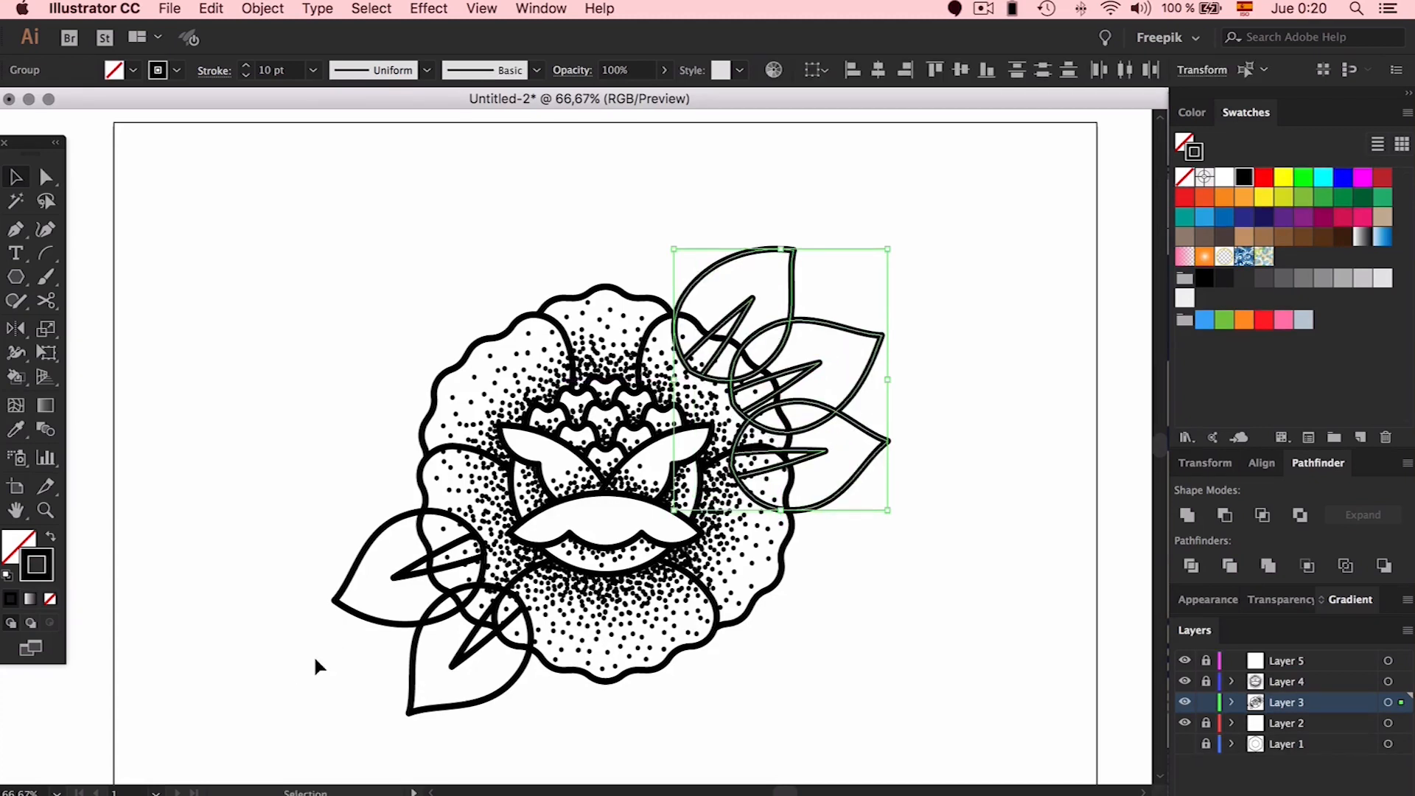
pyautogui.moveTo(431, 682); pyautogui.dragTo(431, 681)
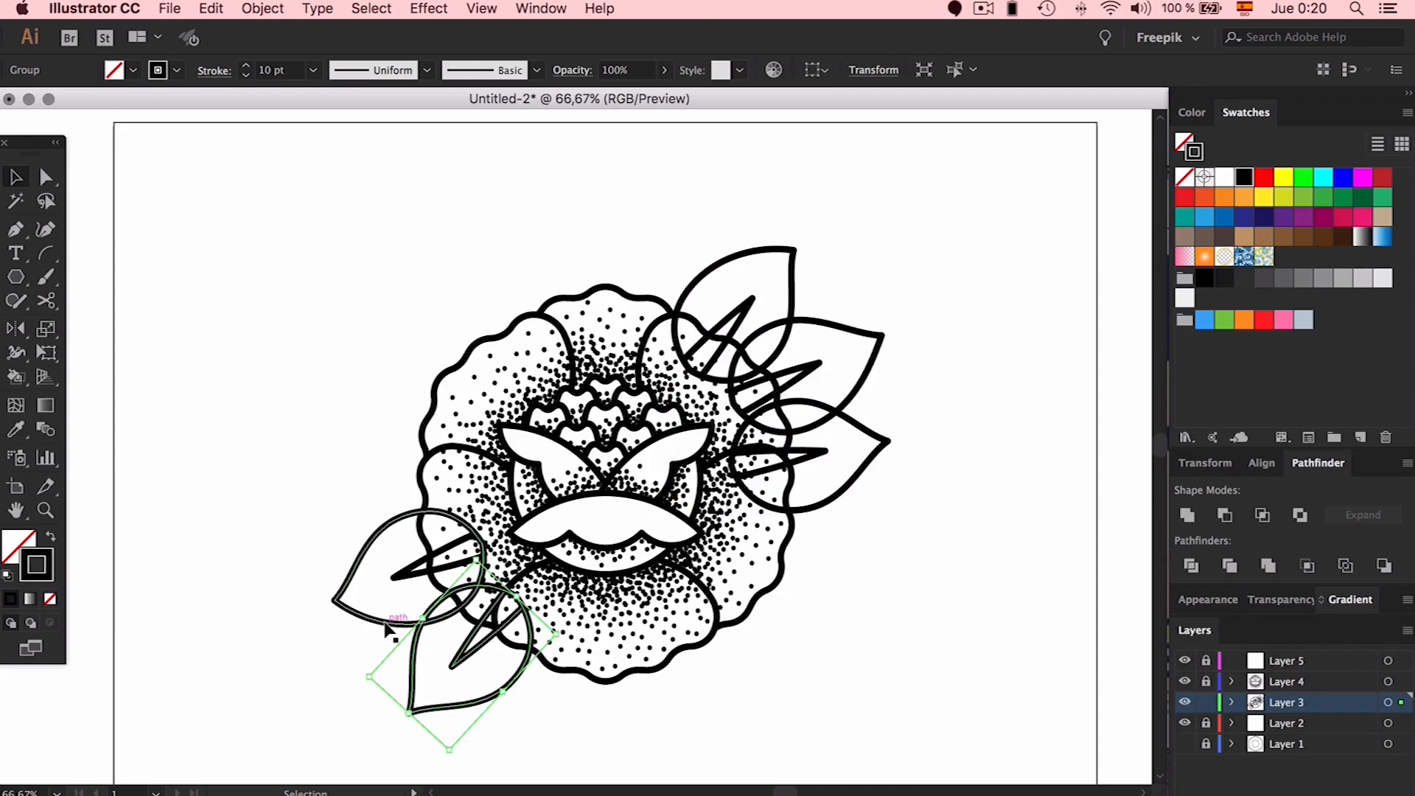
pyautogui.click(402, 624)
pyautogui.moveTo(428, 619); pyautogui.dragTo(428, 619)
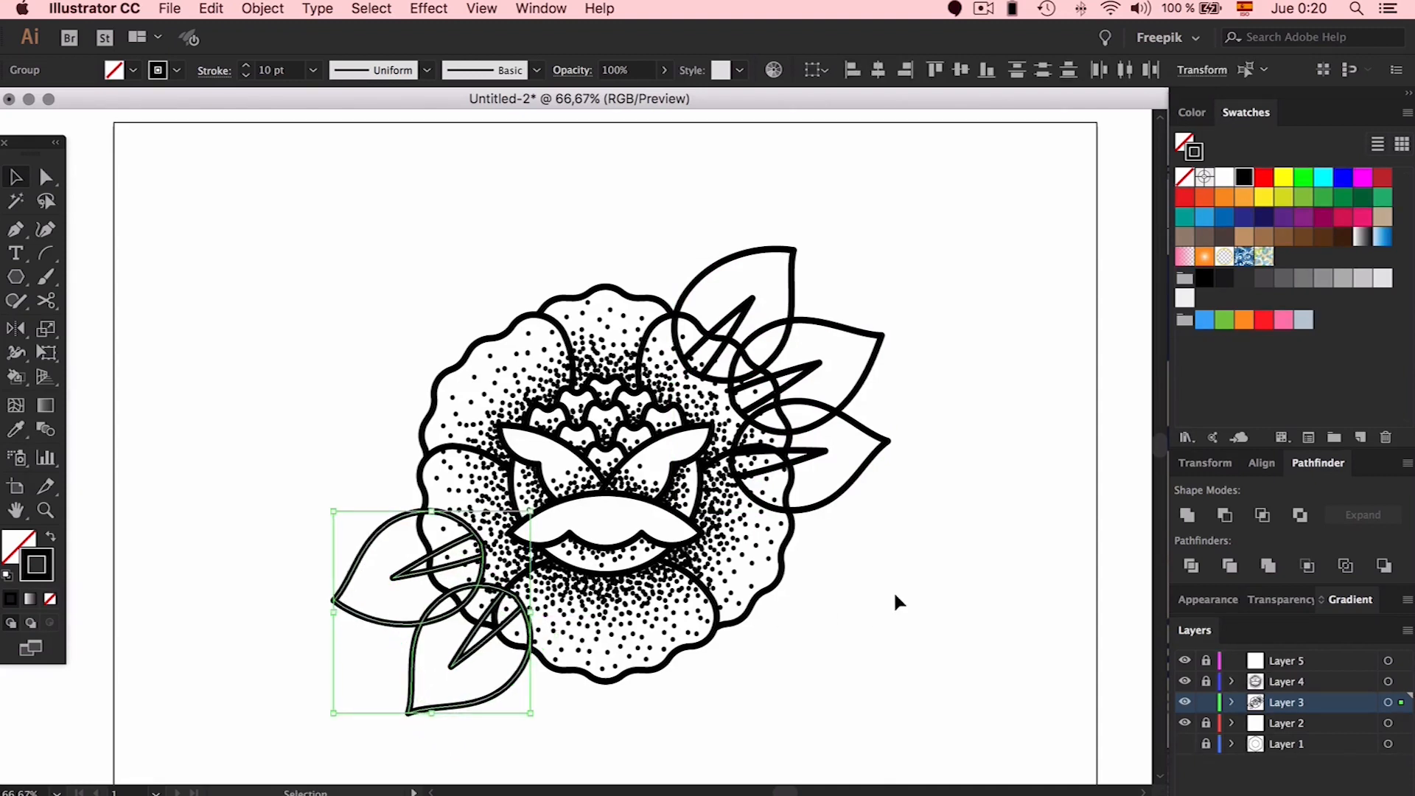
# Hide the stipple dot layer and select all the flower linework
pyautogui.click(961, 598)
pyautogui.click(1184, 681)
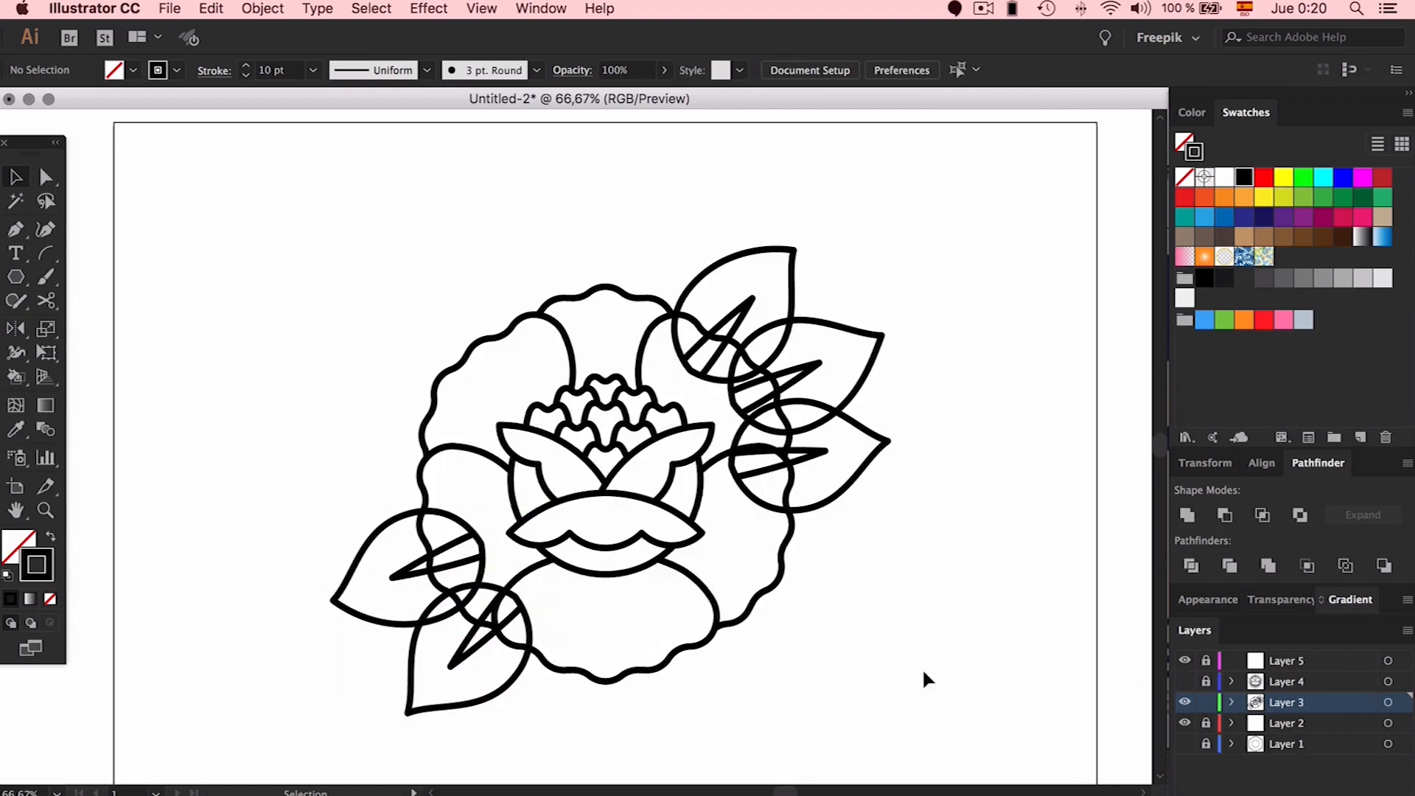
pyautogui.moveTo(973, 218); pyautogui.dragTo(324, 648)
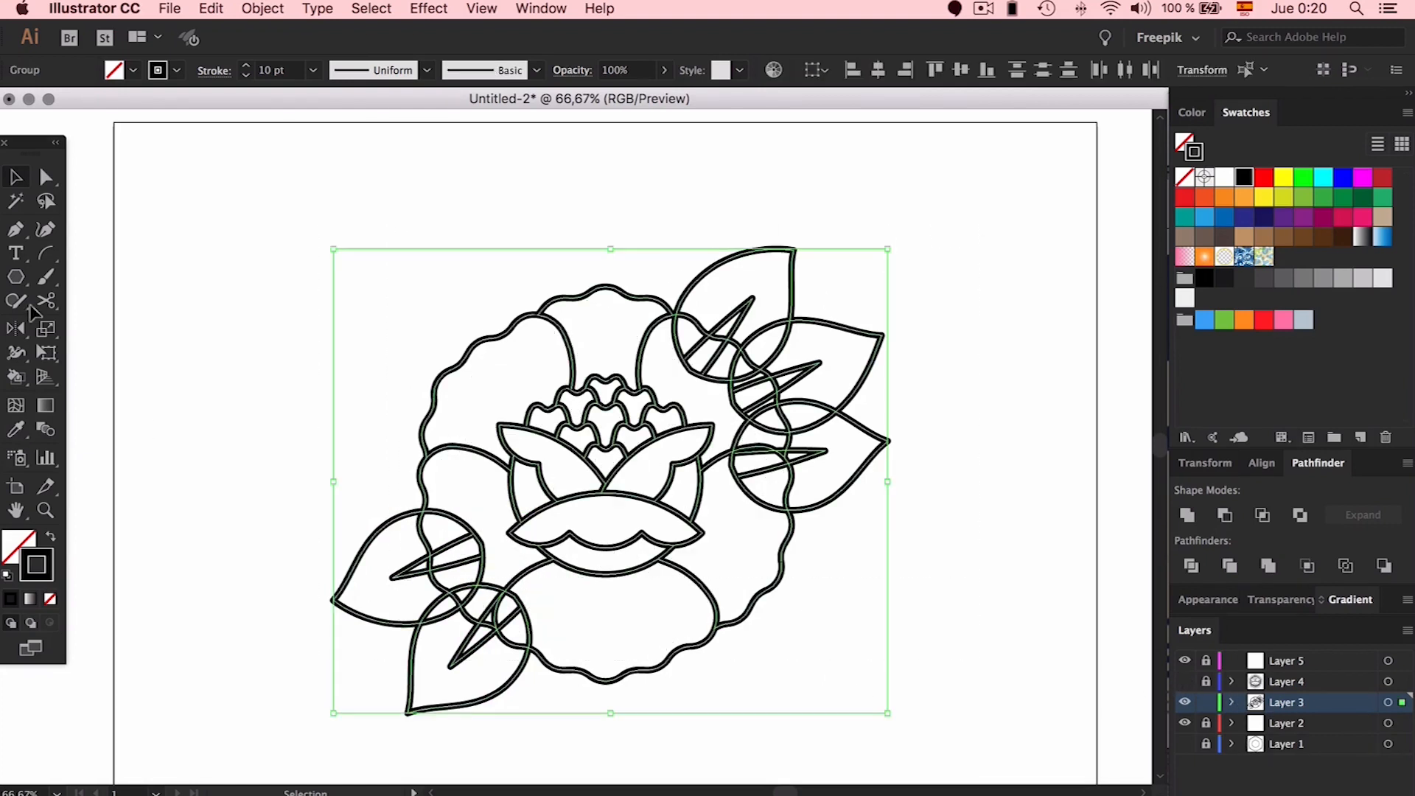
# Scribble away the overlapping lower-left leaf segments with the Shaper tool
pyautogui.click(15, 302)
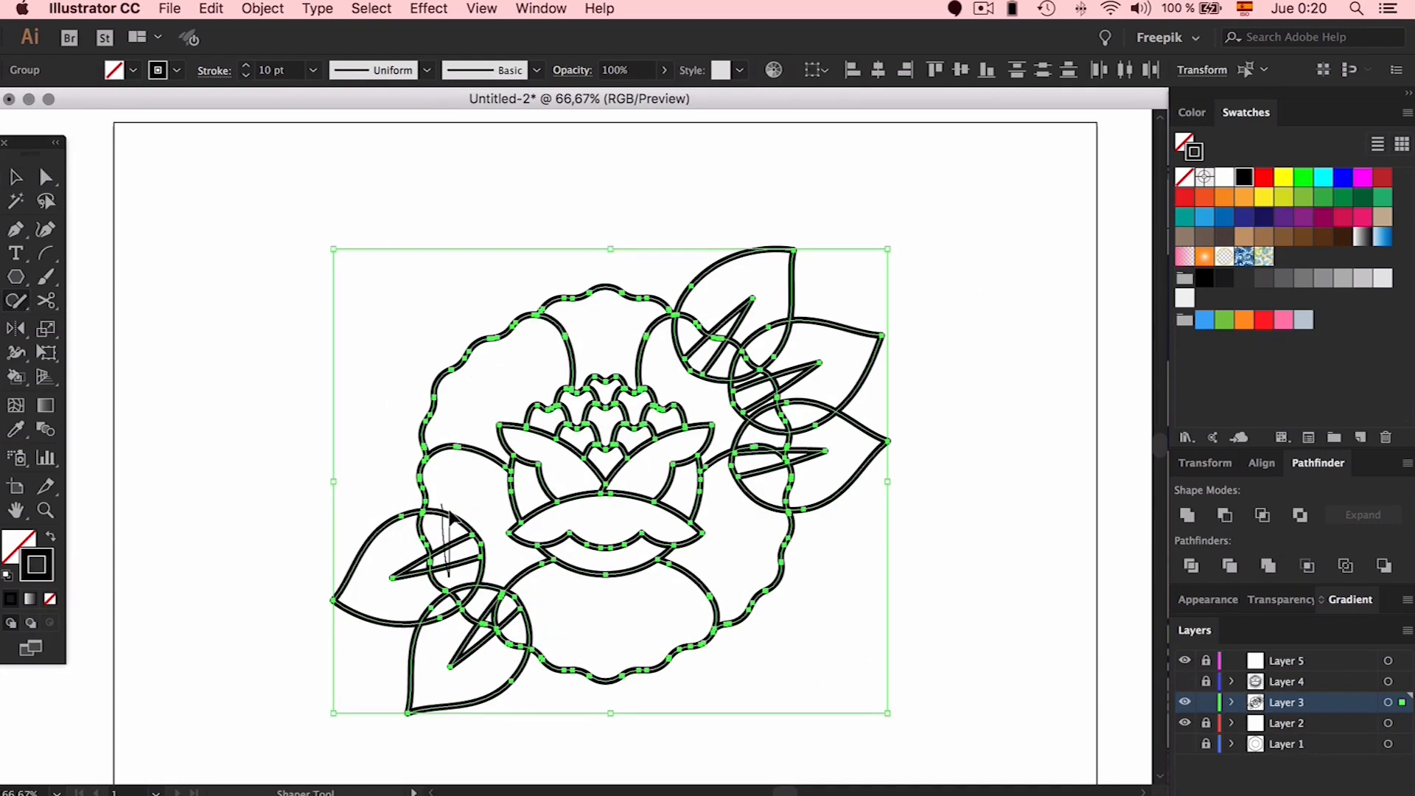
pyautogui.moveTo(475, 529); pyautogui.dragTo(467, 570)
pyautogui.click(475, 604)
pyautogui.moveTo(475, 590); pyautogui.dragTo(484, 600)
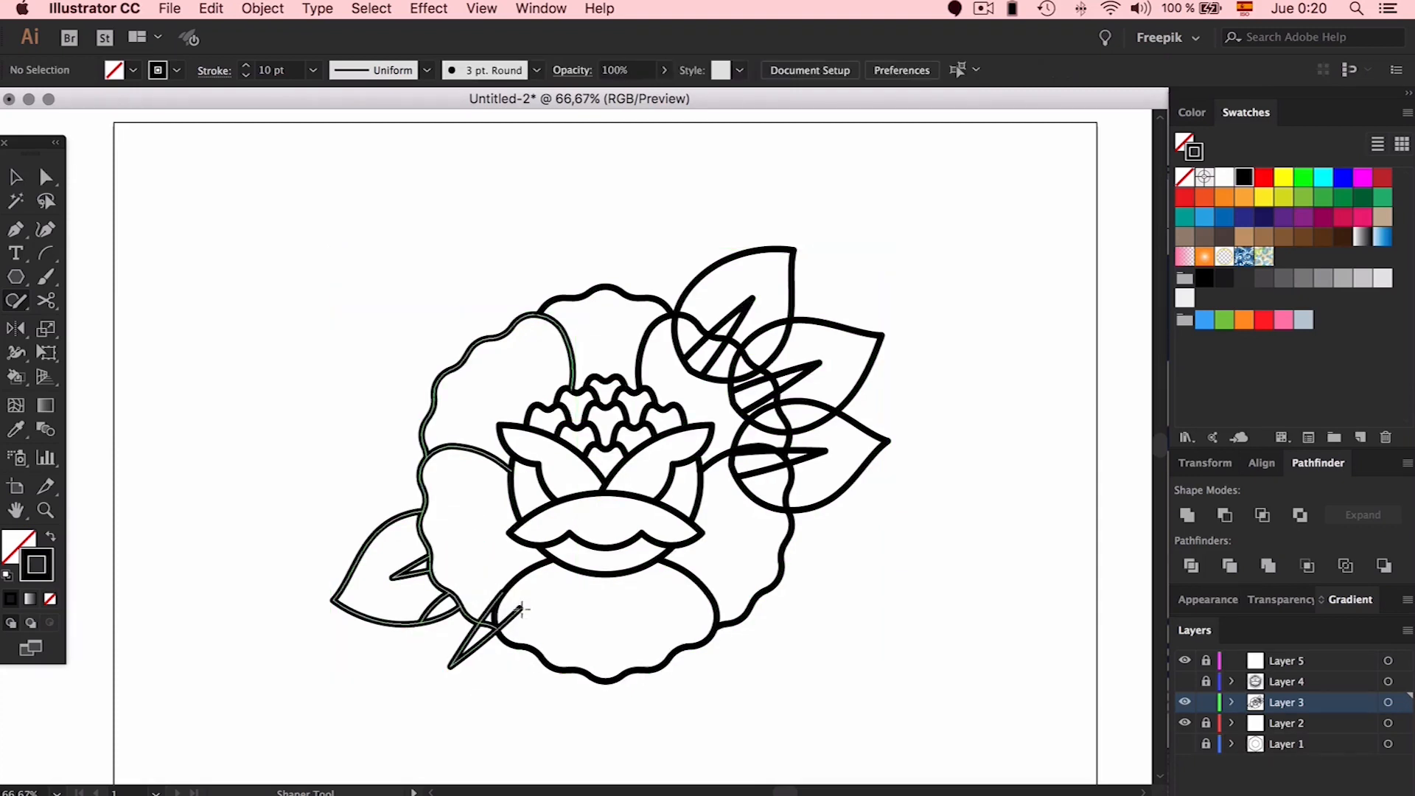
pyautogui.click(514, 684)
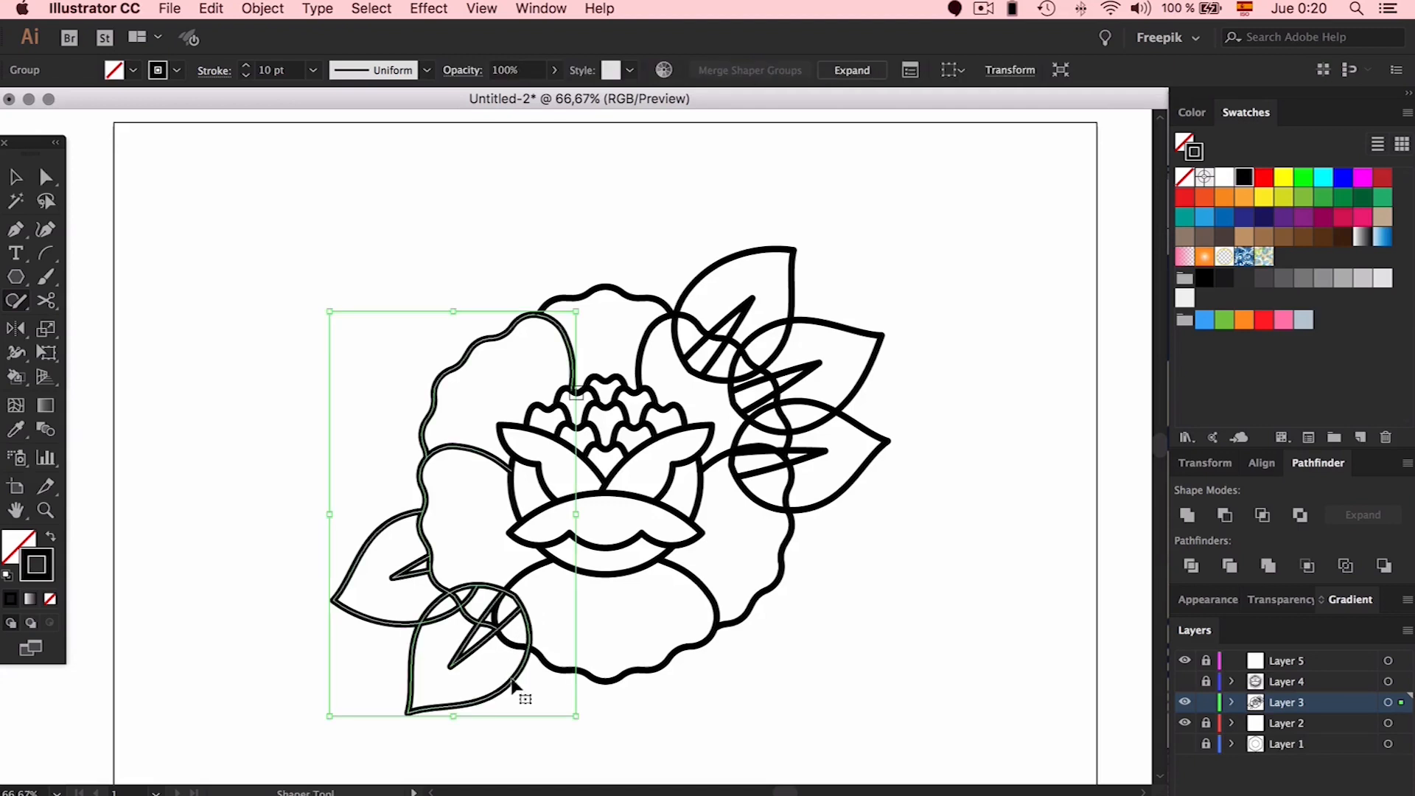
pyautogui.press('v')
pyautogui.click(679, 708)
# Zoom in and scribble away the overlaps across the stem and the arc
pyautogui.press('super+plus')
pyautogui.press('super+plus')
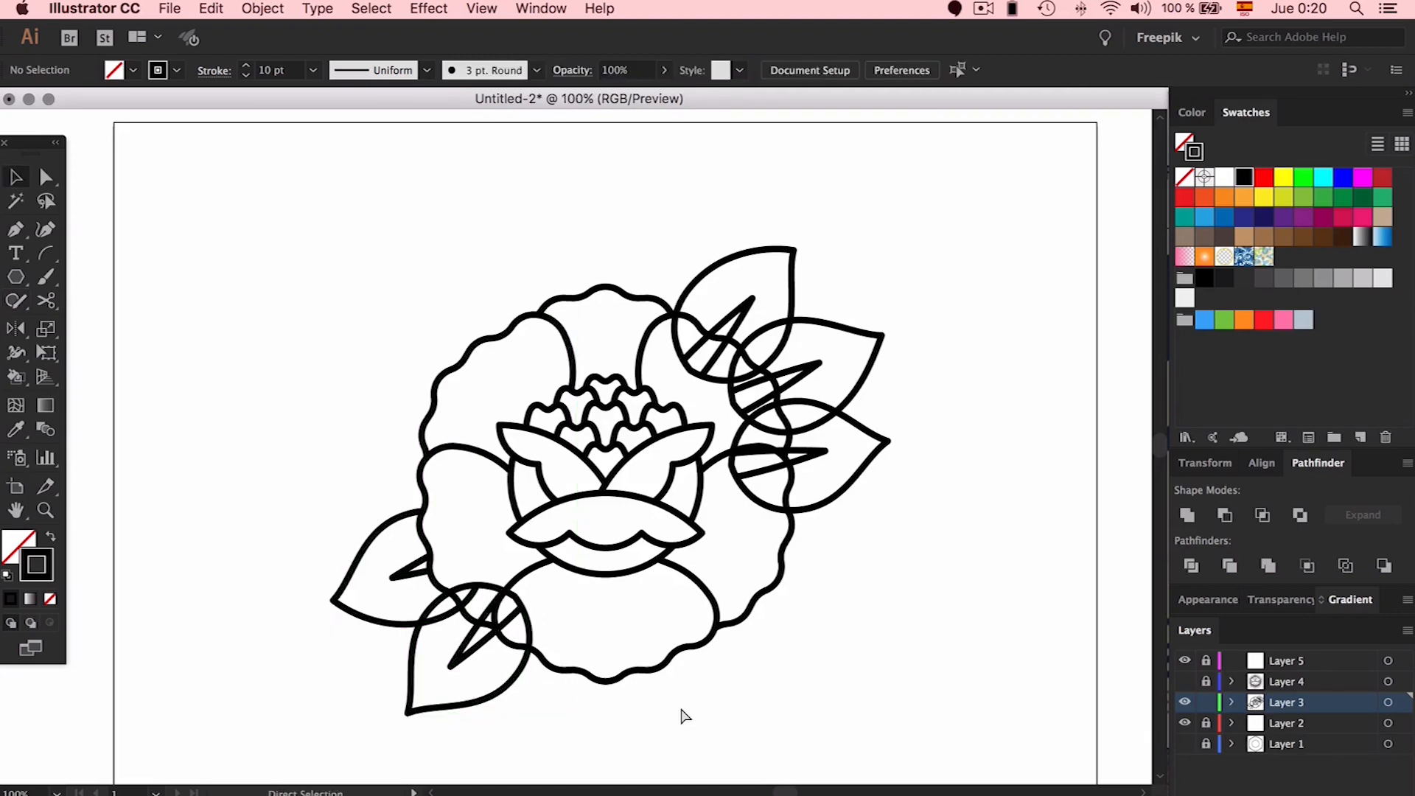
pyautogui.scroll(-5, 681, 708)
pyautogui.scroll(-2, 679, 704)
pyautogui.hscroll(-3, 679, 705)
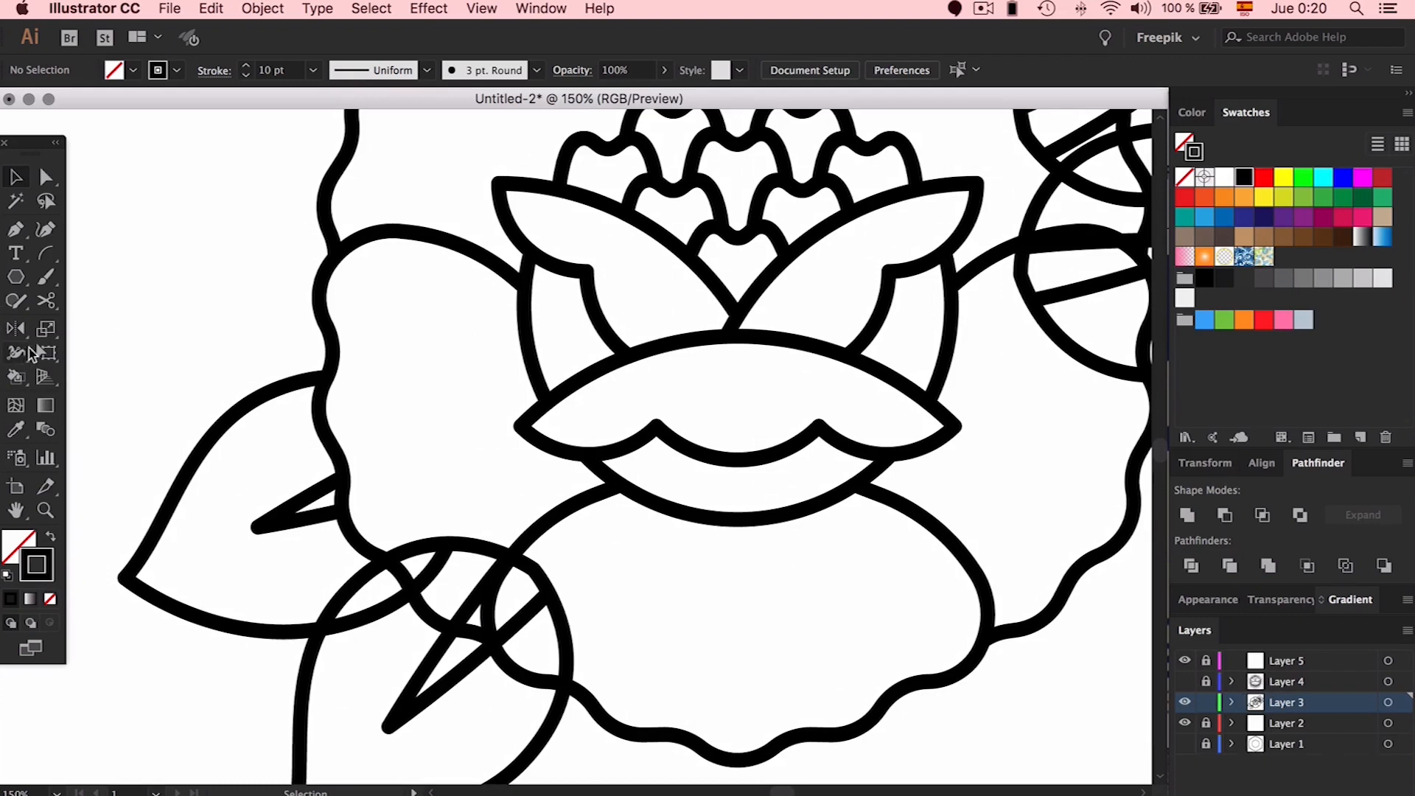
pyautogui.click(16, 310)
pyautogui.moveTo(542, 562)
pyautogui.mouseDown()
pyautogui.moveTo(543, 601)
pyautogui.moveTo(568, 590)
pyautogui.moveTo(549, 621)
pyautogui.mouseUp()
pyautogui.moveTo(490, 542); pyautogui.dragTo(424, 547)
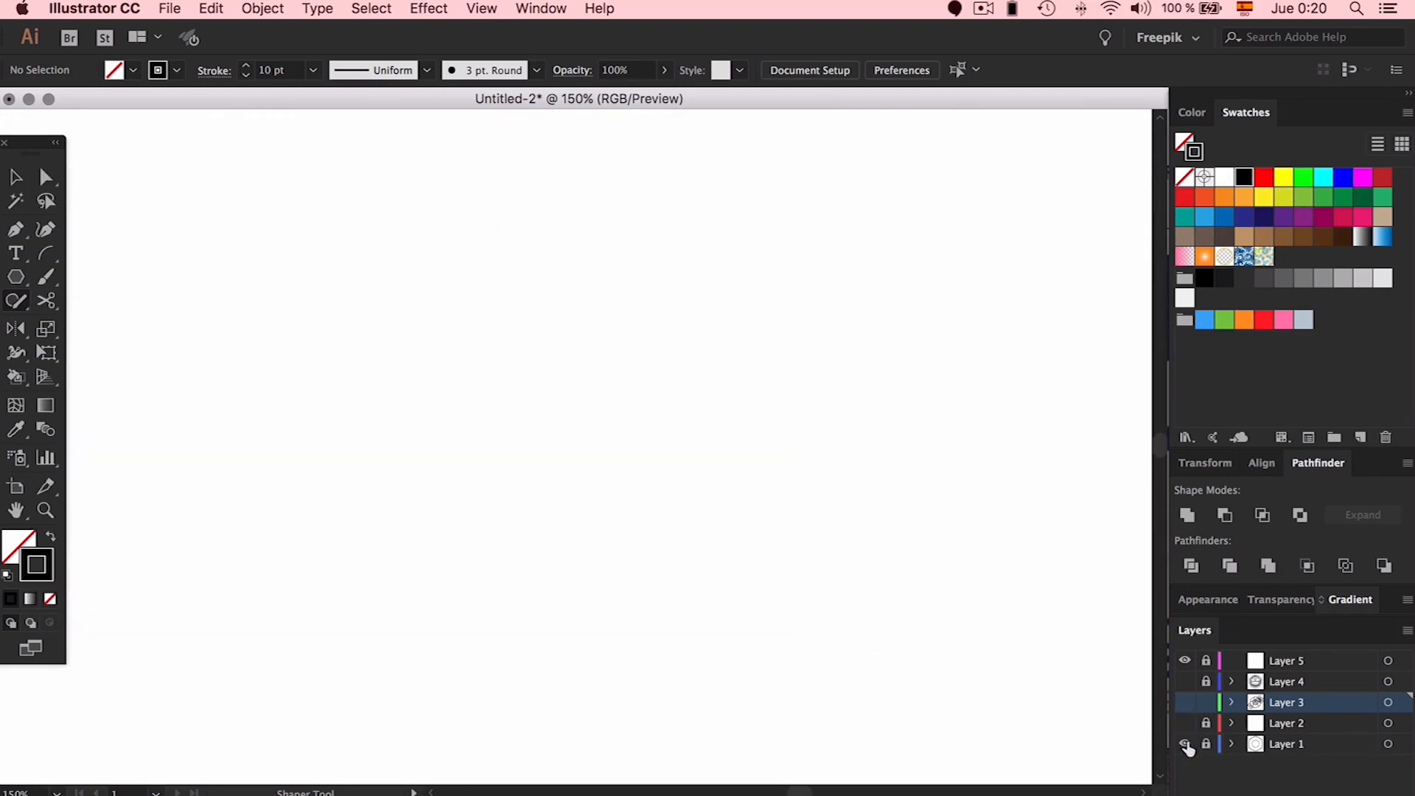
# Toggle the layer visibility, make Layer 3 active, and scribble away another overlapping leaf segment
pyautogui.click(1188, 725)
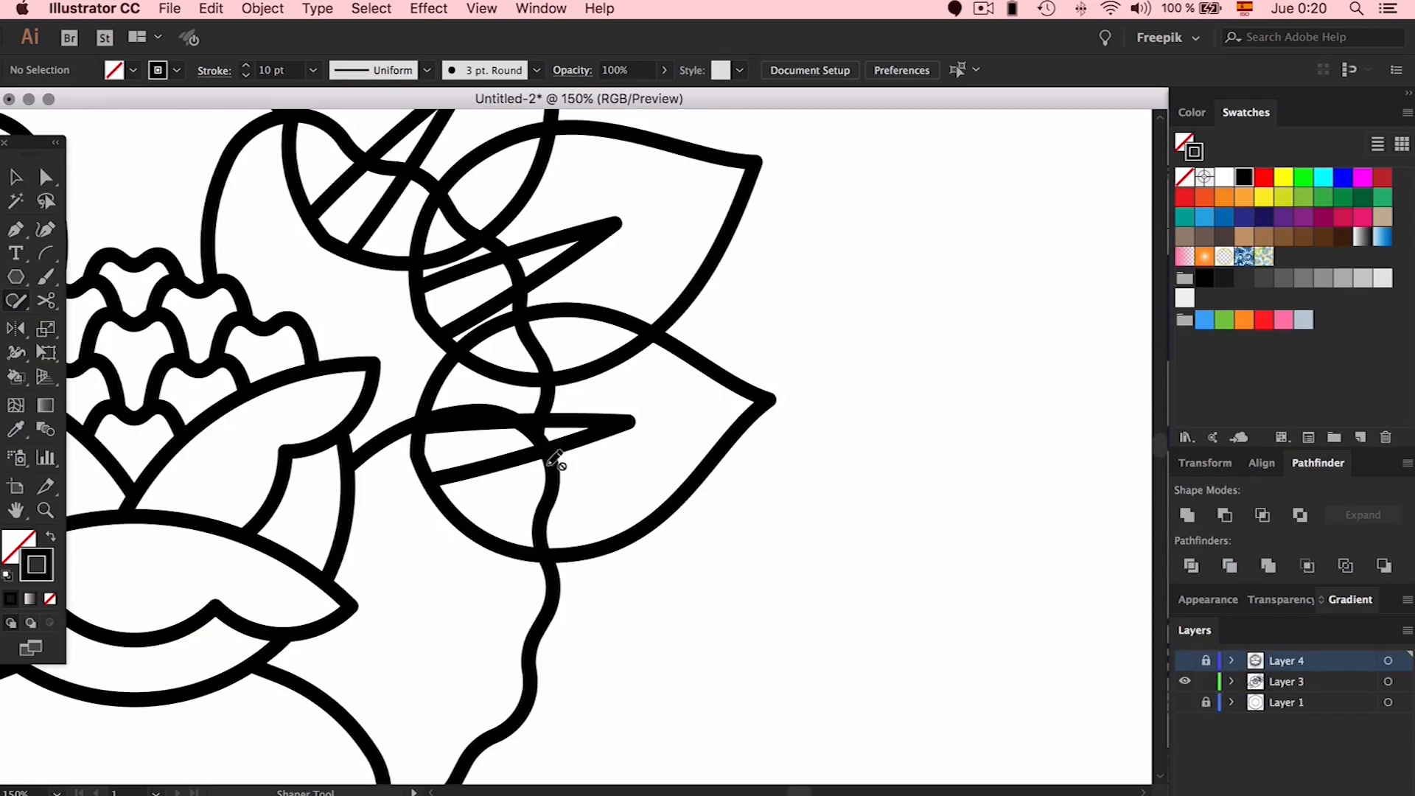
pyautogui.click(1296, 687)
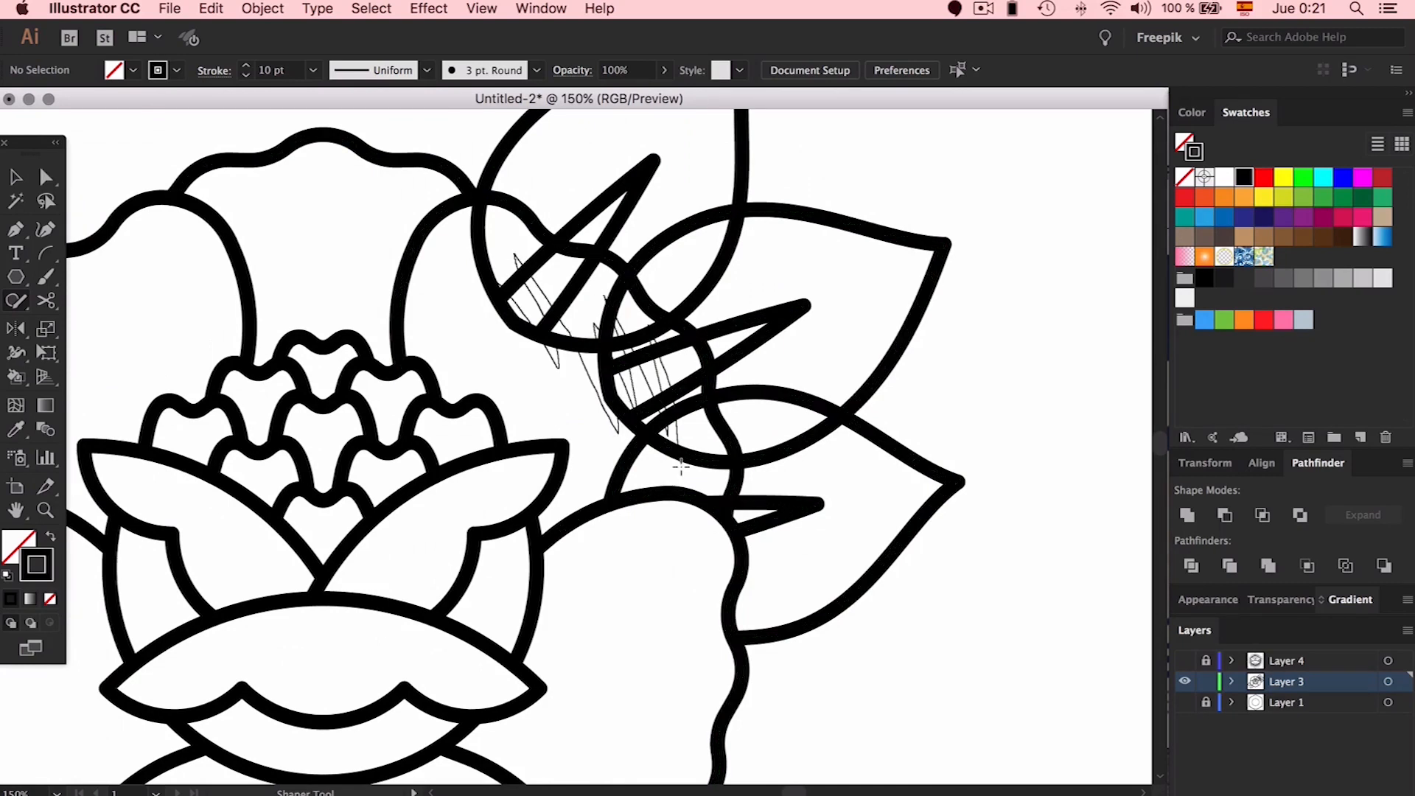
pyautogui.moveTo(662, 438); pyautogui.dragTo(623, 472)
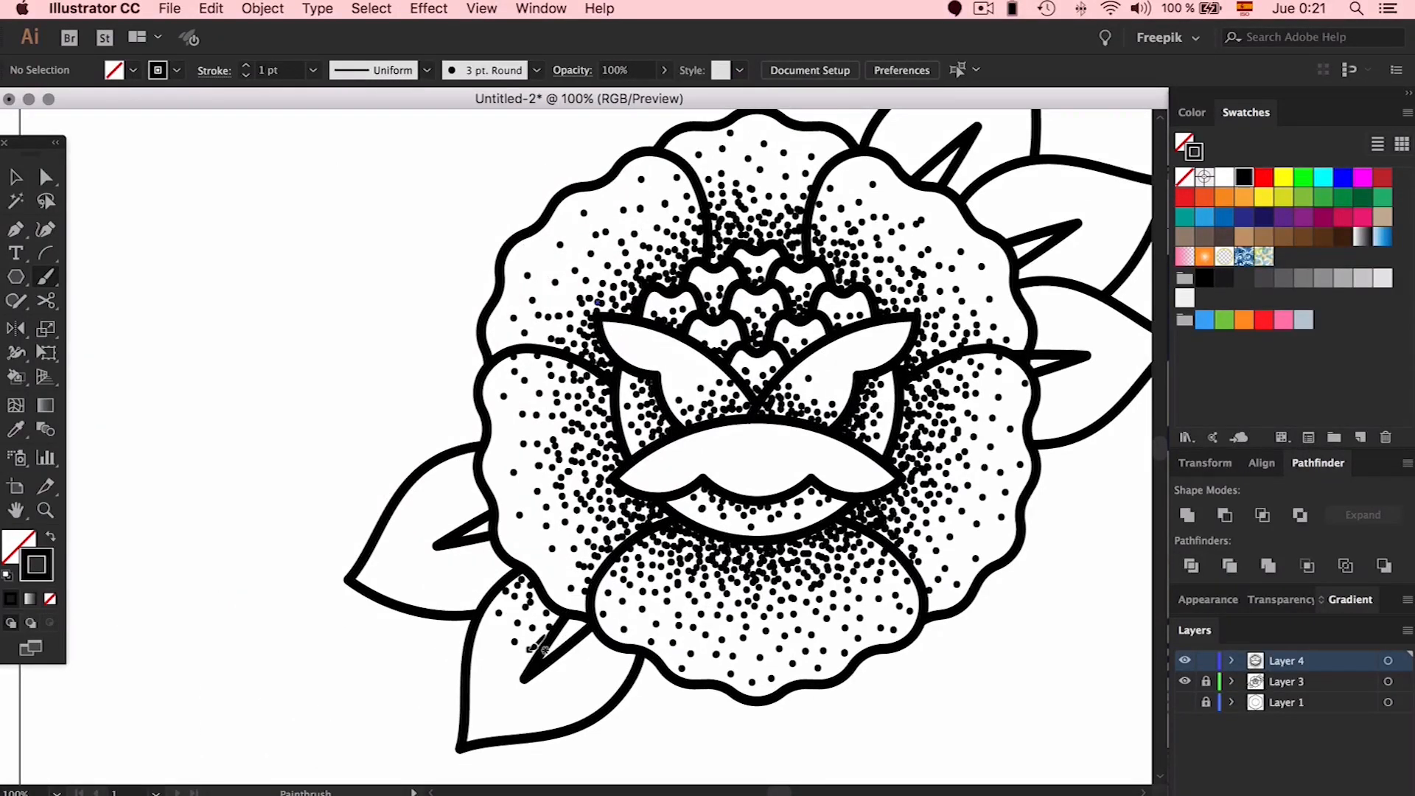
# Stipple the lower-left leaf with dots clustered around and below its vein
pyautogui.click(593, 641)
pyautogui.click(613, 663)
pyautogui.click(608, 683)
pyautogui.click(496, 678)
pyautogui.click(534, 633)
pyautogui.click(536, 608)
pyautogui.click(553, 611)
pyautogui.click(534, 615)
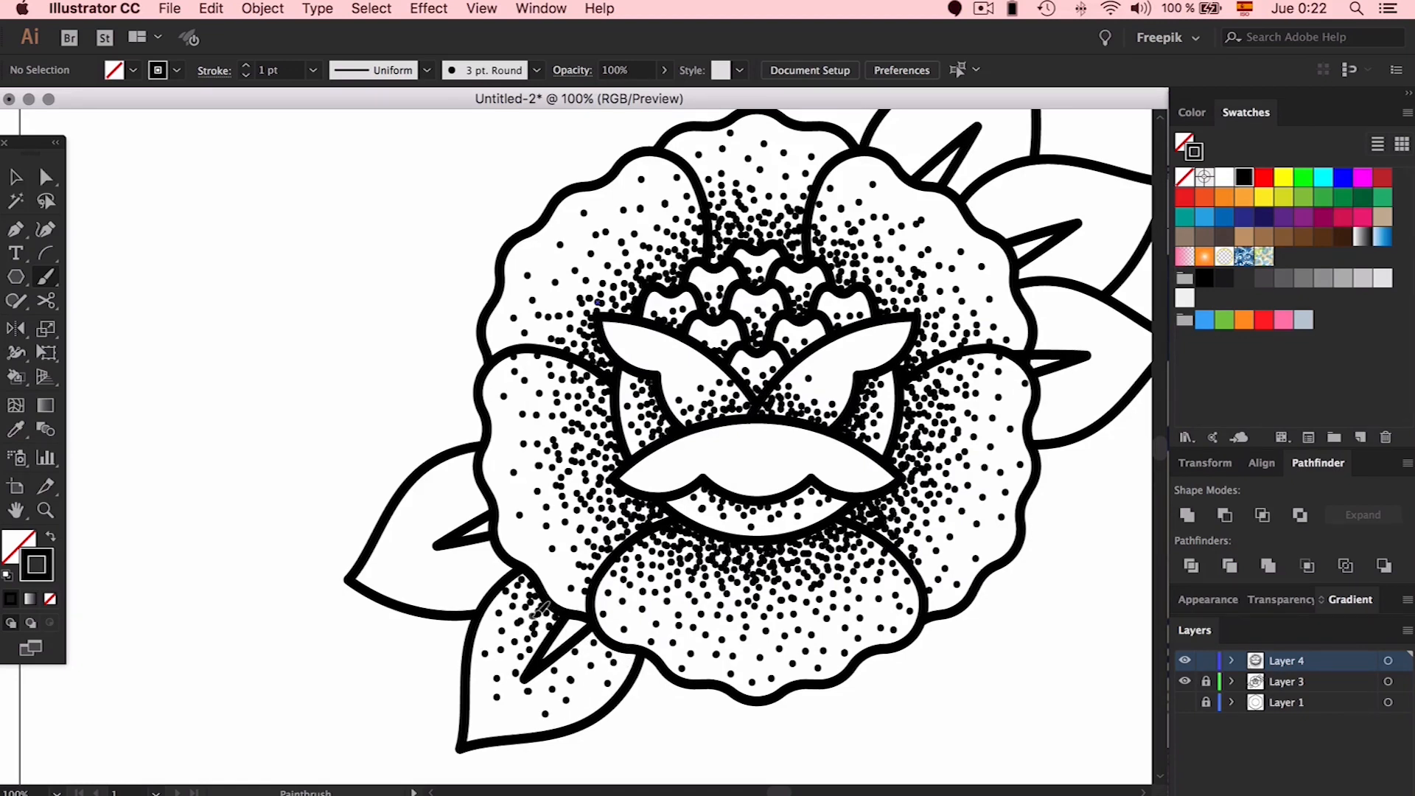
pyautogui.click(599, 653)
pyautogui.click(581, 681)
pyautogui.click(514, 688)
pyautogui.click(513, 631)
pyautogui.click(515, 643)
pyautogui.click(528, 701)
pyautogui.click(576, 649)
pyautogui.click(514, 678)
pyautogui.click(562, 673)
pyautogui.click(587, 690)
pyautogui.click(602, 647)
pyautogui.click(579, 670)
pyautogui.click(518, 670)
pyautogui.click(533, 613)
pyautogui.click(526, 641)
pyautogui.click(546, 683)
pyautogui.click(577, 657)
pyautogui.click(619, 668)
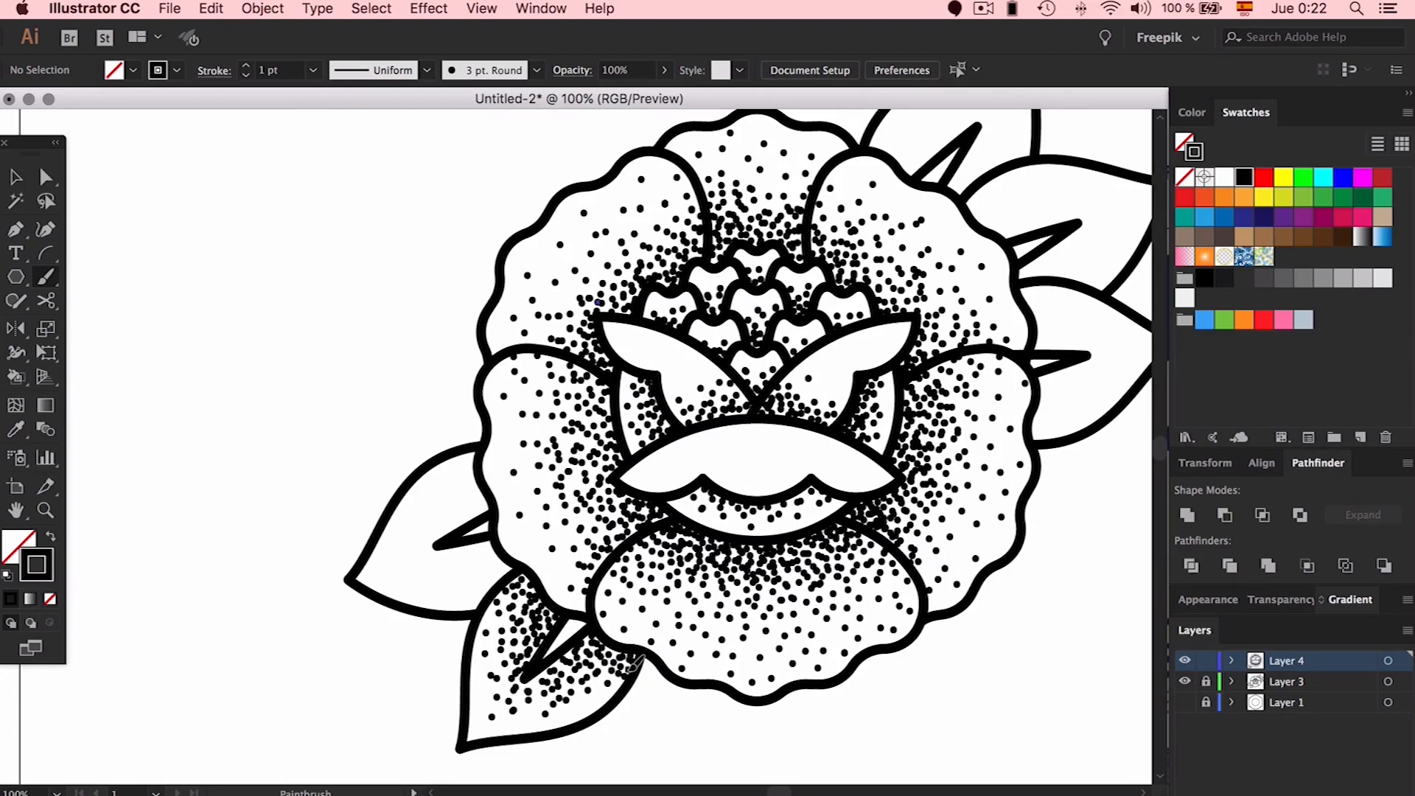
# Stipple the left leaf above and below its vein, toward the vein tip
pyautogui.click(519, 600)
pyautogui.click(500, 564)
pyautogui.click(476, 597)
pyautogui.click(445, 590)
pyautogui.click(451, 565)
pyautogui.click(487, 584)
pyautogui.click(484, 569)
pyautogui.click(453, 550)
pyautogui.click(474, 511)
pyautogui.click(453, 480)
pyautogui.click(412, 551)
pyautogui.click(384, 559)
pyautogui.click(454, 497)
pyautogui.click(480, 505)
pyautogui.click(470, 458)
pyautogui.click(444, 518)
pyautogui.click(484, 510)
pyautogui.click(451, 489)
pyautogui.click(423, 481)
pyautogui.click(407, 512)
pyautogui.click(395, 530)
pyautogui.click(455, 521)
pyautogui.click(459, 505)
pyautogui.click(481, 554)
pyautogui.click(444, 552)
pyautogui.click(449, 506)
# Stipple the right leaf's upper and lower parts around its vein and tip
pyautogui.scroll(-2, 930, 539)
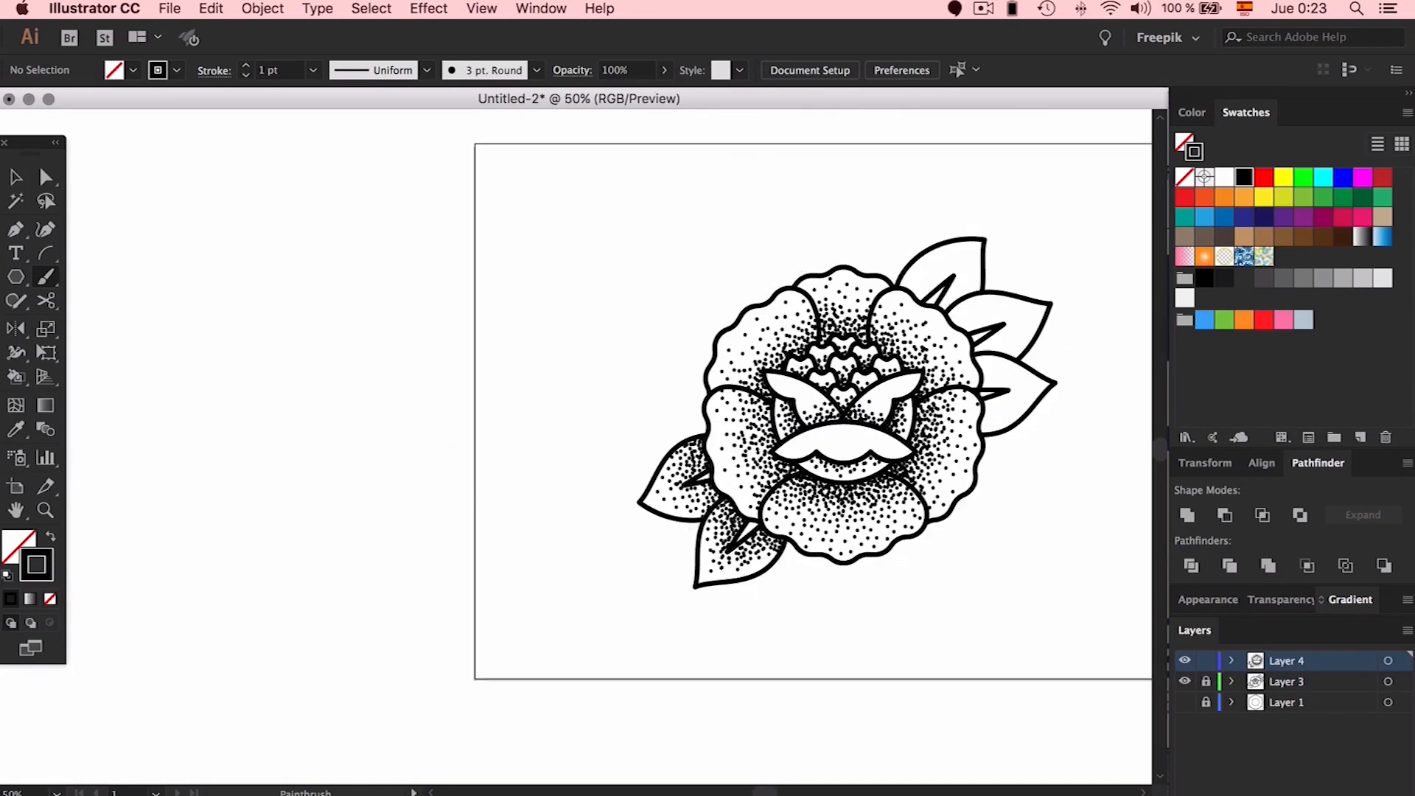
pyautogui.scroll(2, 1061, 545)
pyautogui.click(892, 403)
pyautogui.click(915, 399)
pyautogui.click(932, 391)
pyautogui.click(951, 372)
pyautogui.click(934, 346)
pyautogui.click(956, 332)
pyautogui.click(893, 283)
pyautogui.click(914, 293)
pyautogui.click(957, 319)
pyautogui.click(936, 276)
pyautogui.click(892, 370)
pyautogui.click(912, 369)
pyautogui.click(940, 361)
pyautogui.click(924, 317)
pyautogui.click(878, 263)
pyautogui.click(955, 294)
pyautogui.click(947, 341)
pyautogui.click(922, 349)
pyautogui.click(890, 375)
pyautogui.click(904, 348)
pyautogui.click(915, 363)
pyautogui.click(934, 362)
# Stipple the upper-right leaf from its base, above its vein, toward its tip
pyautogui.click(915, 310)
pyautogui.click(965, 312)
pyautogui.click(998, 317)
pyautogui.click(895, 242)
pyautogui.click(882, 250)
pyautogui.click(863, 192)
pyautogui.click(839, 171)
pyautogui.click(857, 172)
pyautogui.click(883, 195)
pyautogui.click(844, 177)
pyautogui.click(846, 156)
pyautogui.click(857, 150)
pyautogui.click(867, 164)
pyautogui.click(878, 176)
pyautogui.click(897, 191)
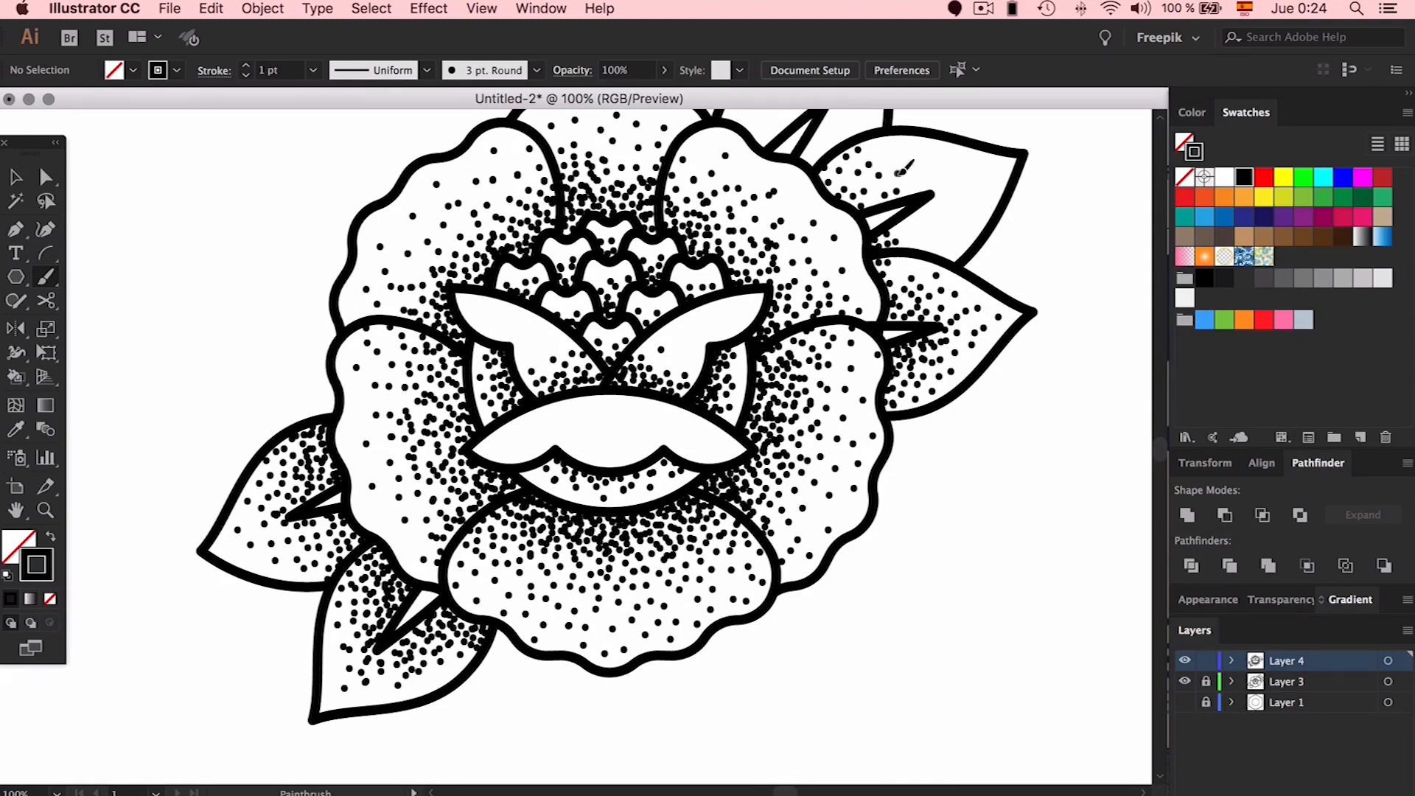
pyautogui.click(919, 175)
pyautogui.click(942, 162)
pyautogui.click(932, 219)
pyautogui.click(944, 253)
pyautogui.click(911, 153)
pyautogui.click(968, 227)
pyautogui.click(925, 248)
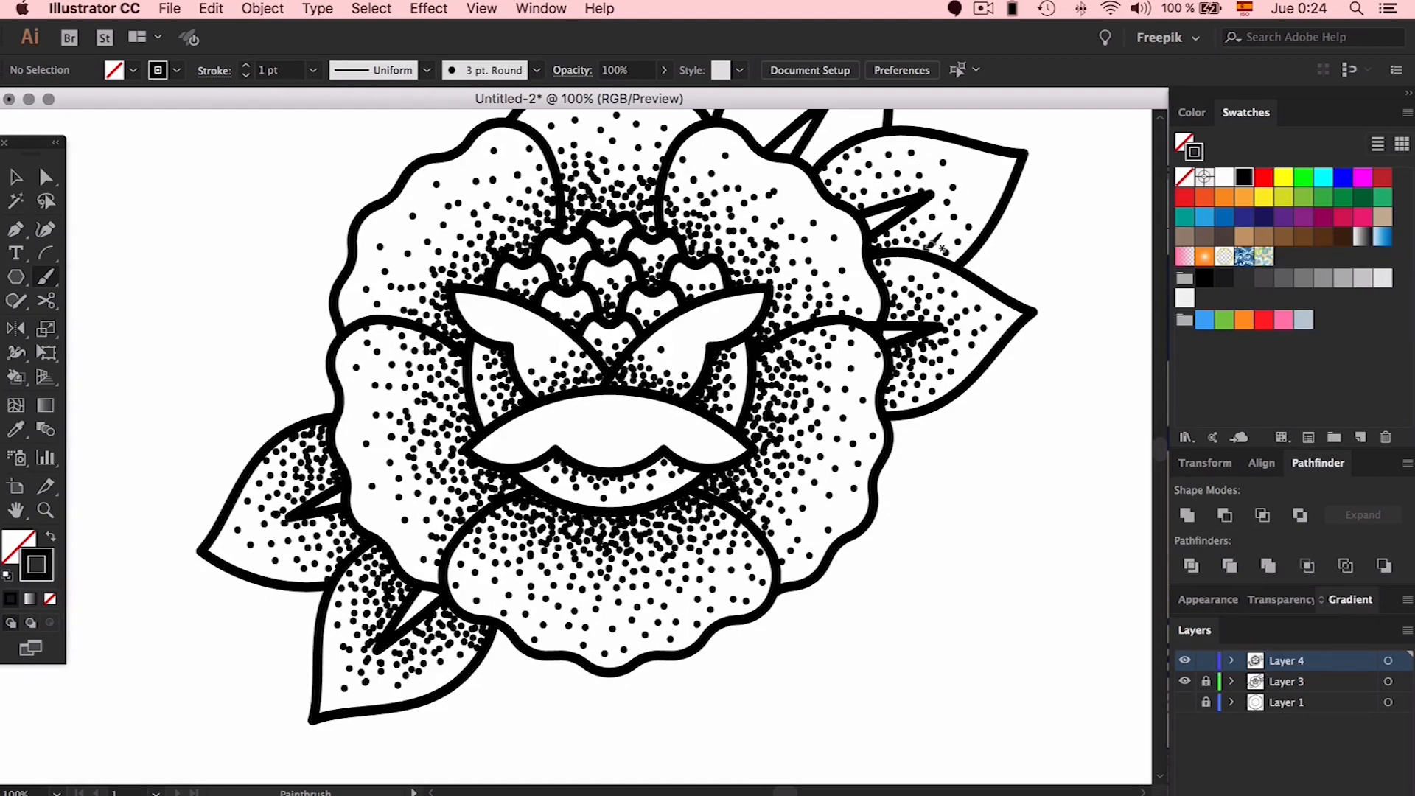
pyautogui.click(942, 225)
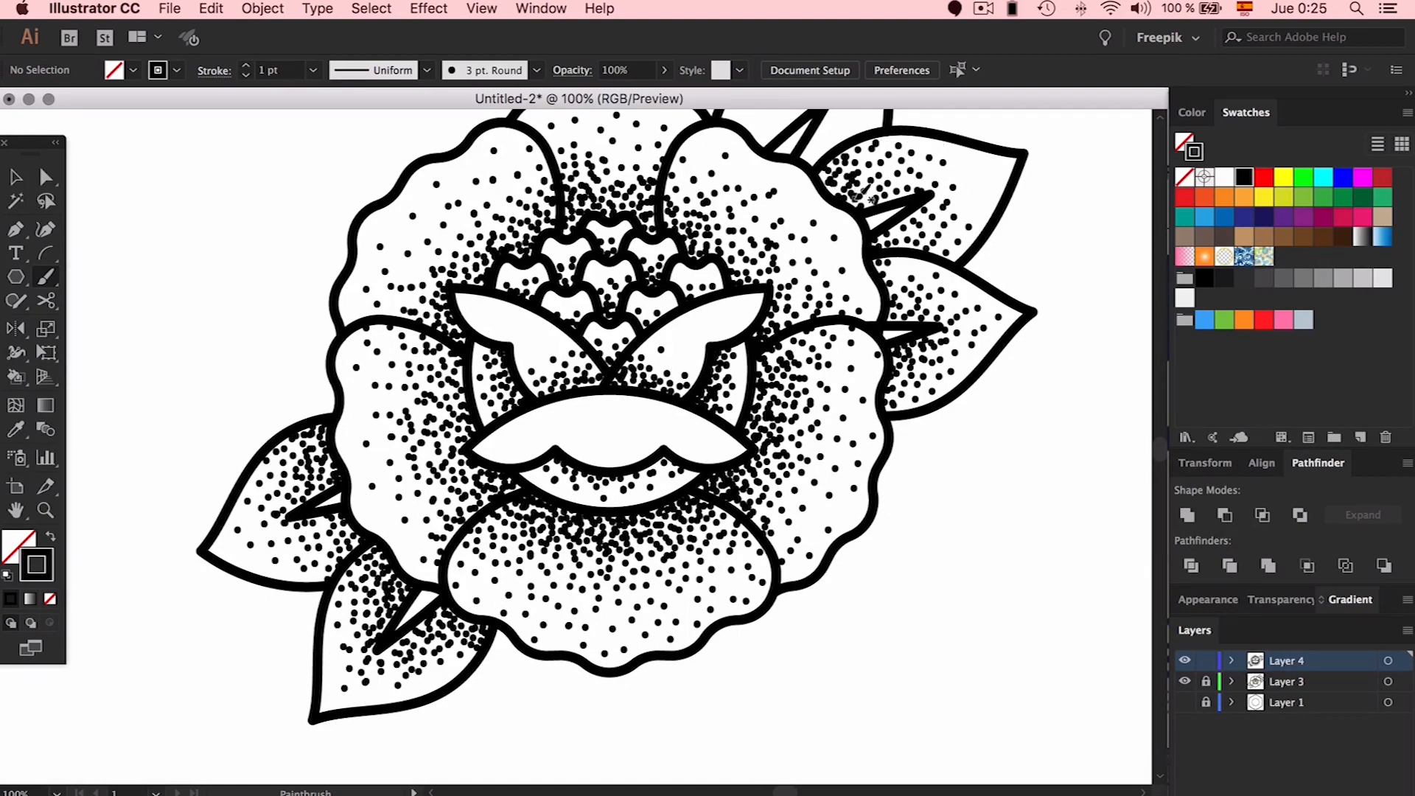
# Stipple the top leaf around its vein and base, out toward its tip
pyautogui.scroll(3, 851, 171)
pyautogui.hscroll(2, 851, 170)
pyautogui.click(801, 328)
pyautogui.click(722, 239)
pyautogui.click(739, 218)
pyautogui.click(752, 187)
pyautogui.click(762, 199)
pyautogui.click(775, 212)
pyautogui.click(679, 223)
pyautogui.click(666, 208)
pyautogui.click(698, 204)
pyautogui.click(654, 190)
pyautogui.click(671, 172)
pyautogui.click(695, 167)
pyautogui.click(720, 170)
pyautogui.click(703, 158)
pyautogui.click(771, 188)
pyautogui.click(772, 137)
pyautogui.click(752, 147)
pyautogui.click(783, 169)
pyautogui.click(662, 211)
pyautogui.click(689, 205)
pyautogui.click(704, 195)
pyautogui.click(695, 181)
# Add a last dot near the top leaf's tip, then select all the stipple dots
pyautogui.click(759, 211)
pyautogui.press('super+minus')
pyautogui.press('super+minus')
pyautogui.press('v')
pyautogui.moveTo(817, 243); pyautogui.dragTo(324, 656)
# Lower the 3 pt. Round brush size and apply it to the existing dot strokes
pyautogui.click(536, 71)
pyautogui.doubleClick(362, 117)
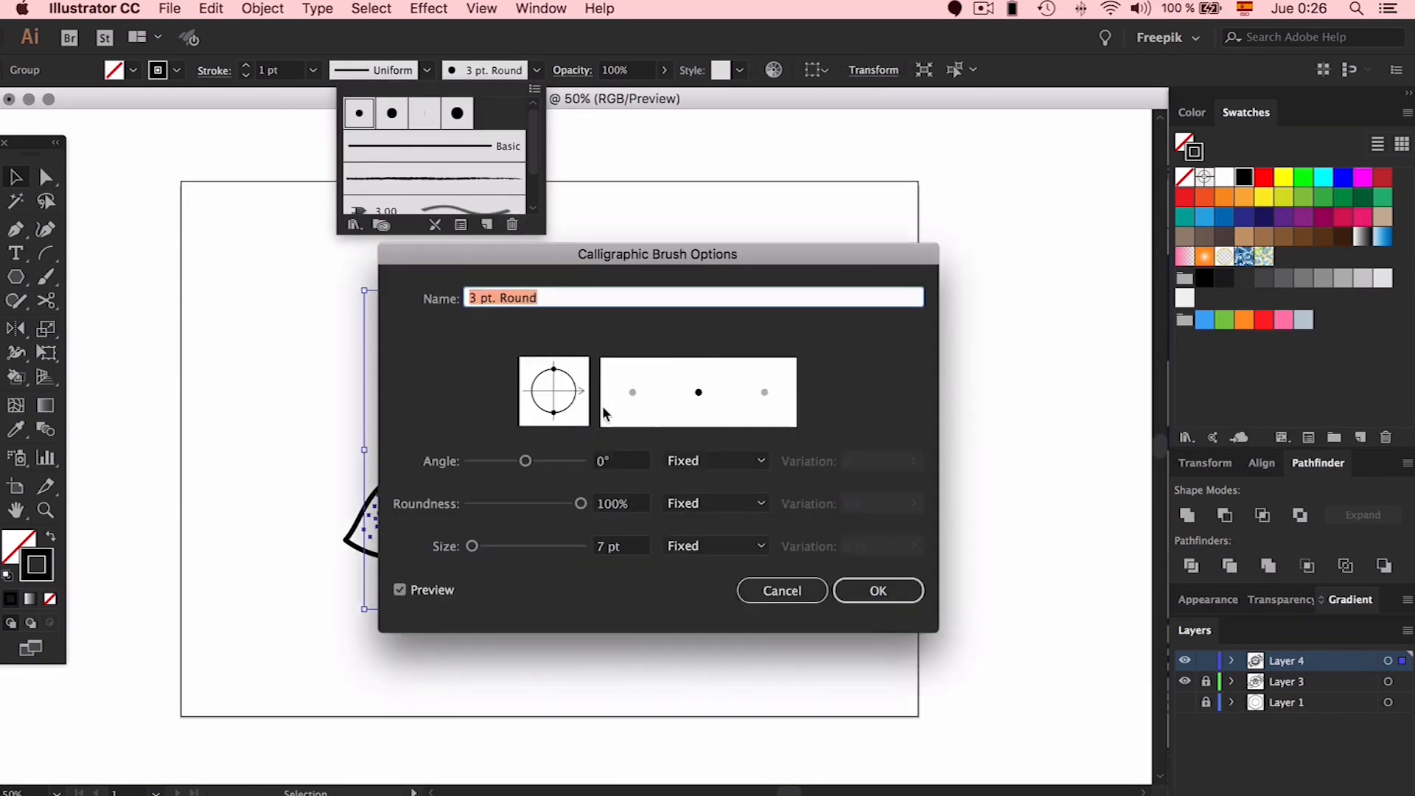
pyautogui.click(622, 546)
pyautogui.press('Down')
pyautogui.click(879, 590)
pyautogui.press('Return')
# Clear the selection, then select the whole flower artwork
pyautogui.click(870, 513)
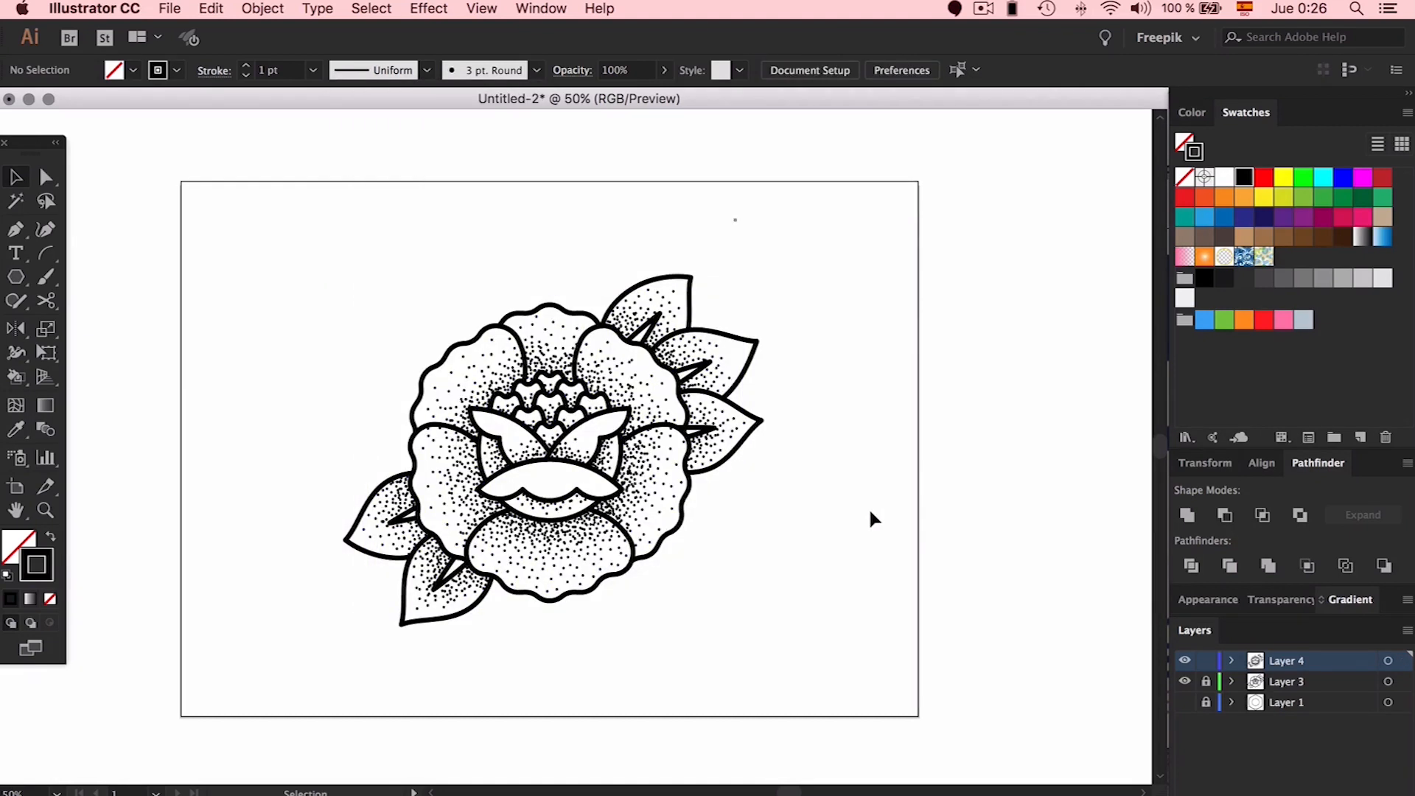
pyautogui.hscroll(-2, 823, 233)
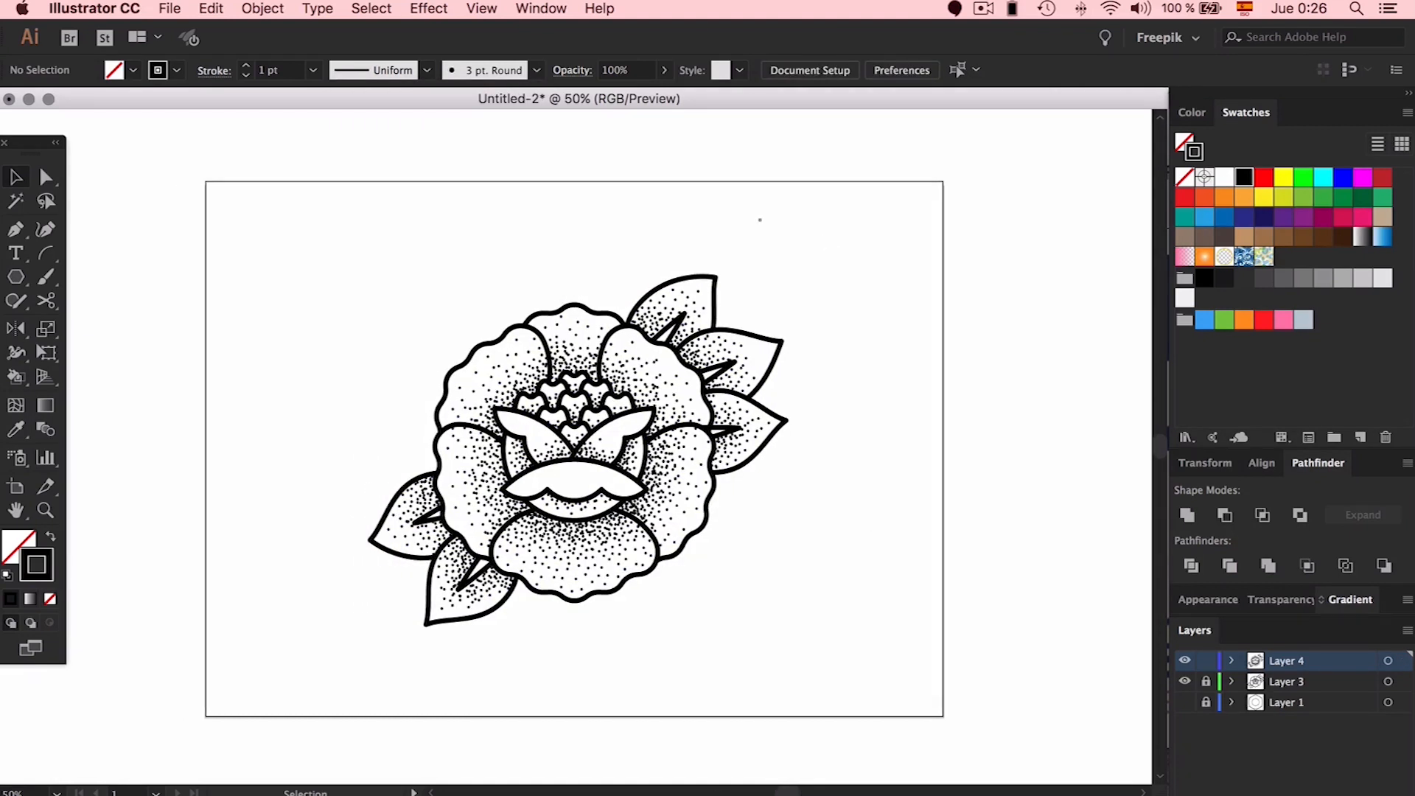
pyautogui.scroll(-2, 686, 662)
pyautogui.hscroll(2, 685, 662)
pyautogui.moveTo(808, 201); pyautogui.dragTo(180, 611)
# Turn the artwork stroke white, lock Layers 3 and 4, and add a layer named bg beneath them
pyautogui.click(1221, 181)
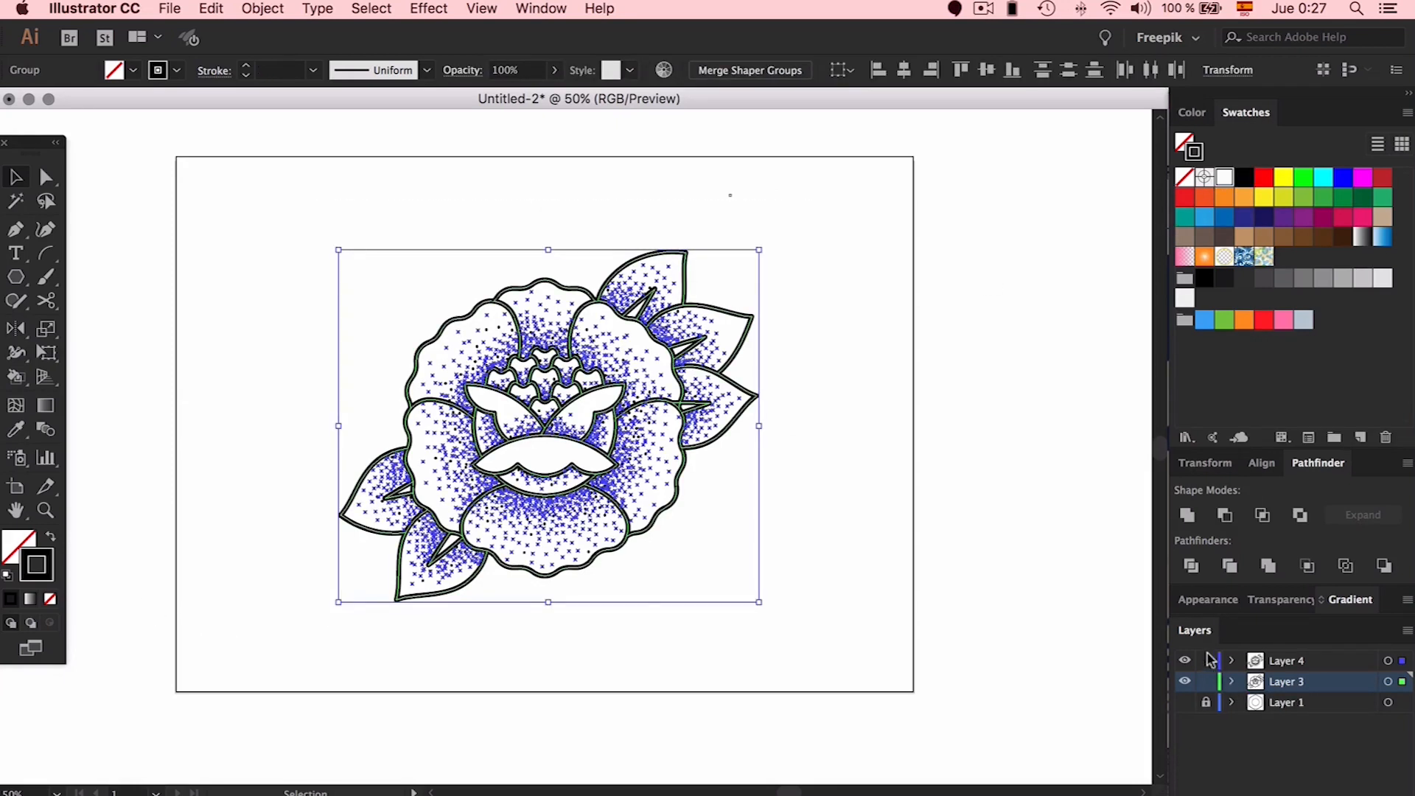
pyautogui.moveTo(1206, 660); pyautogui.dragTo(1206, 685)
pyautogui.click(1297, 702)
pyautogui.click(1360, 794)
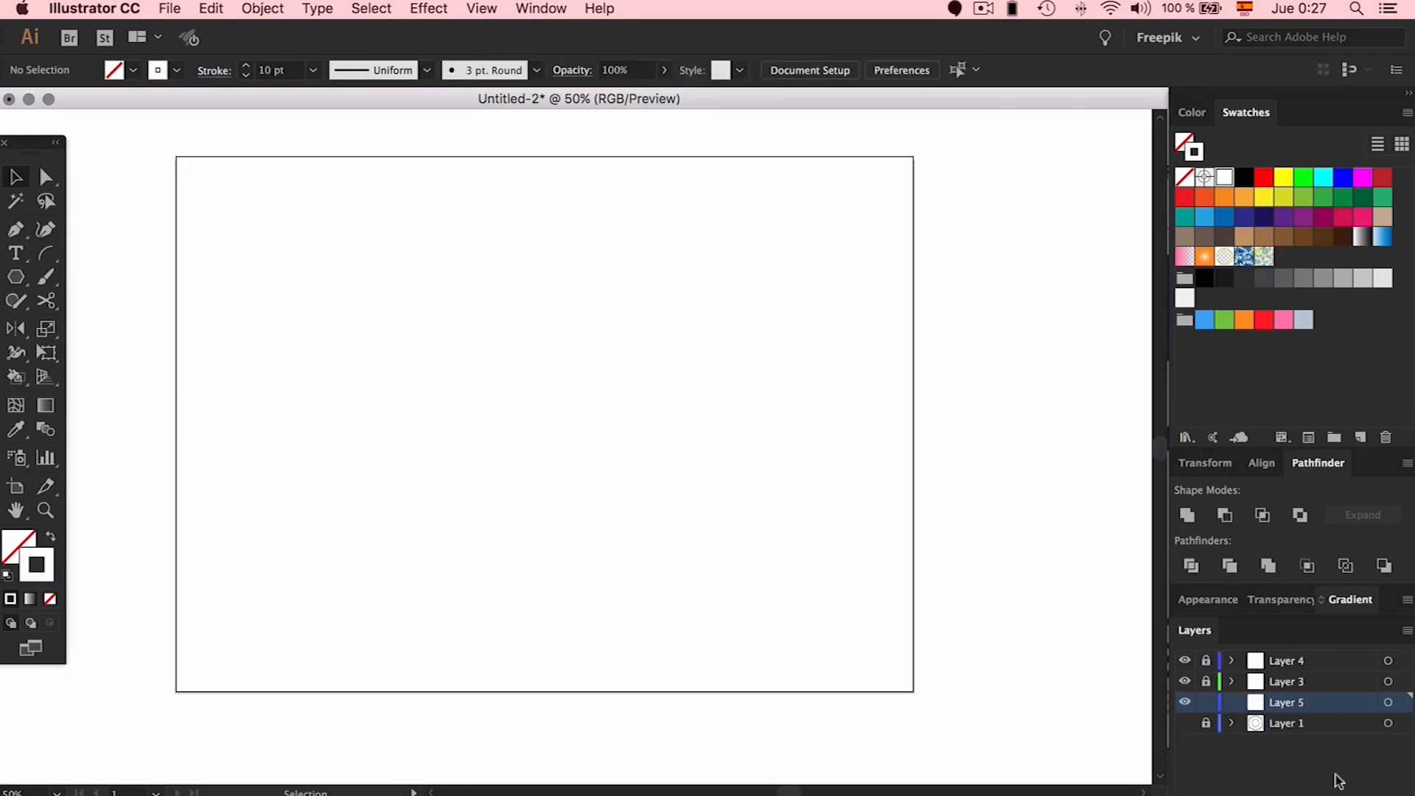
pyautogui.doubleClick(1290, 704)
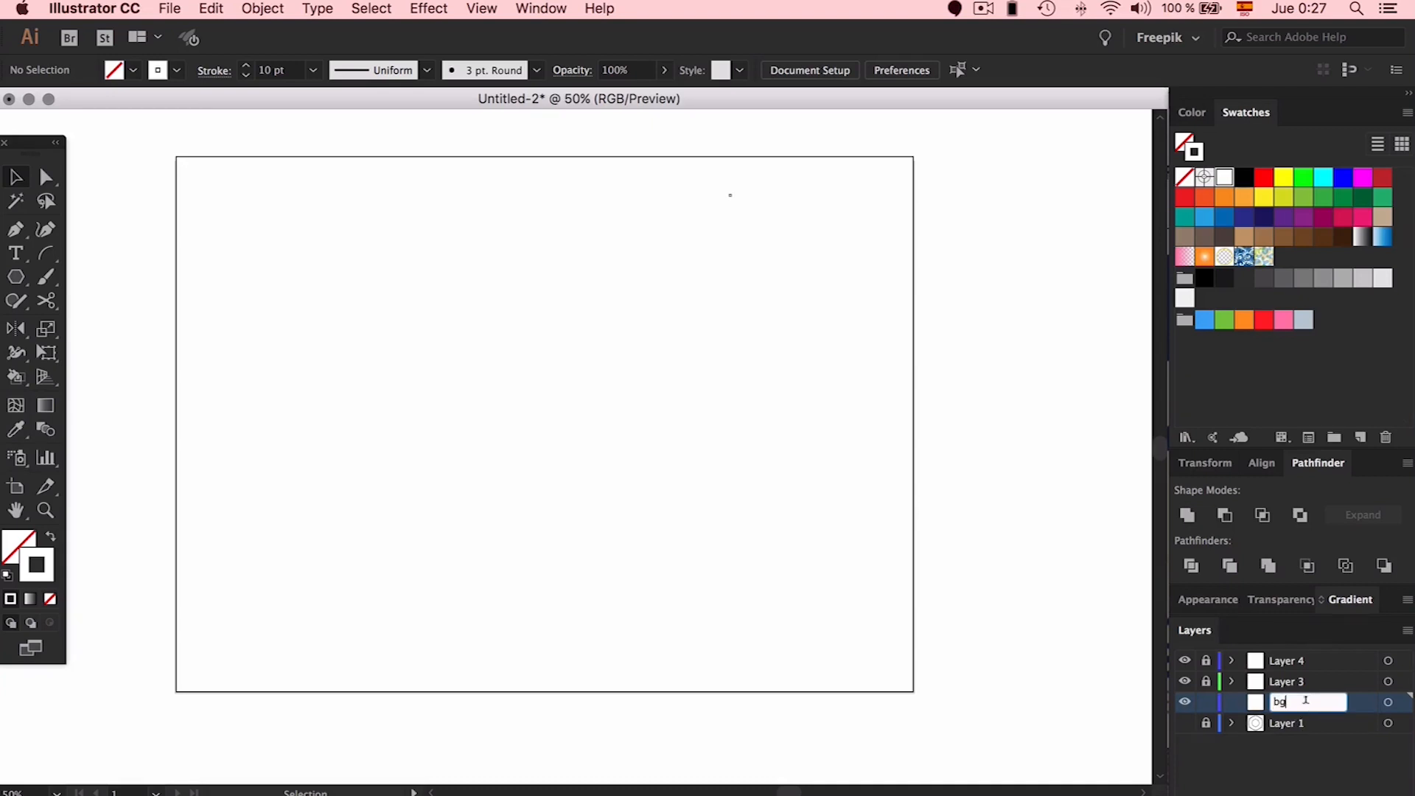
pyautogui.press('Return')
pyautogui.hscroll(-1, 964, 526)
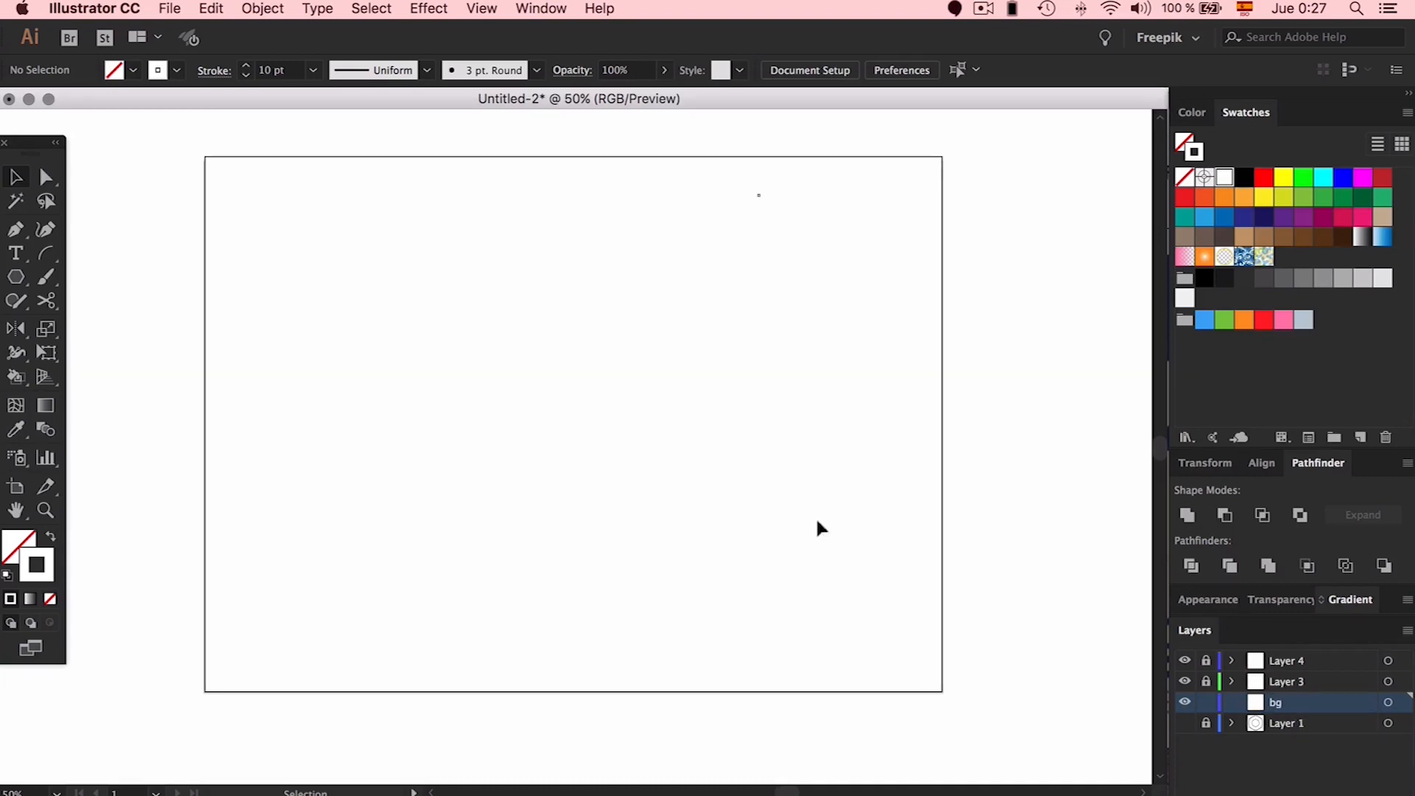
# Draw a black-filled rectangle covering the whole artboard on the bg layer, then deselect it
pyautogui.click(48, 539)
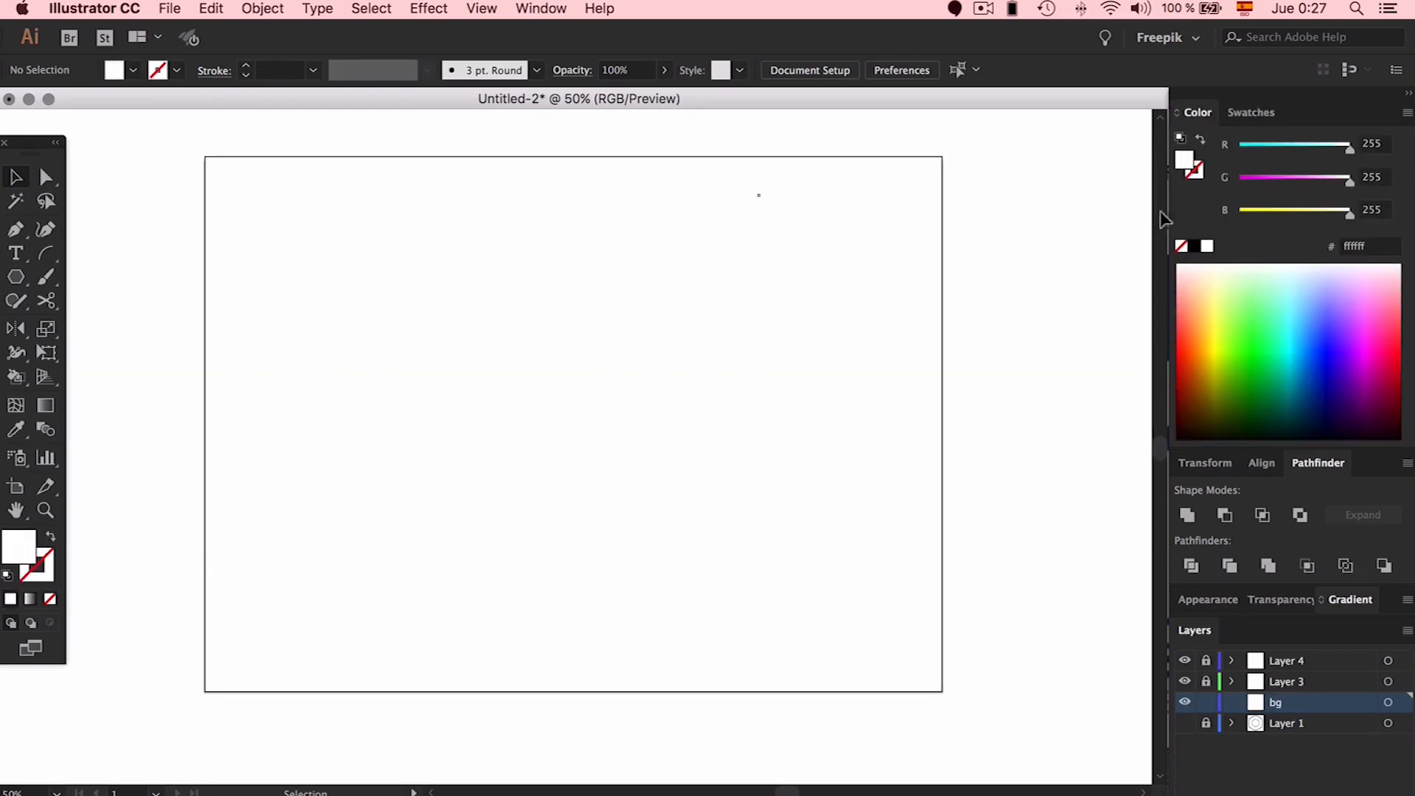
pyautogui.click(1194, 246)
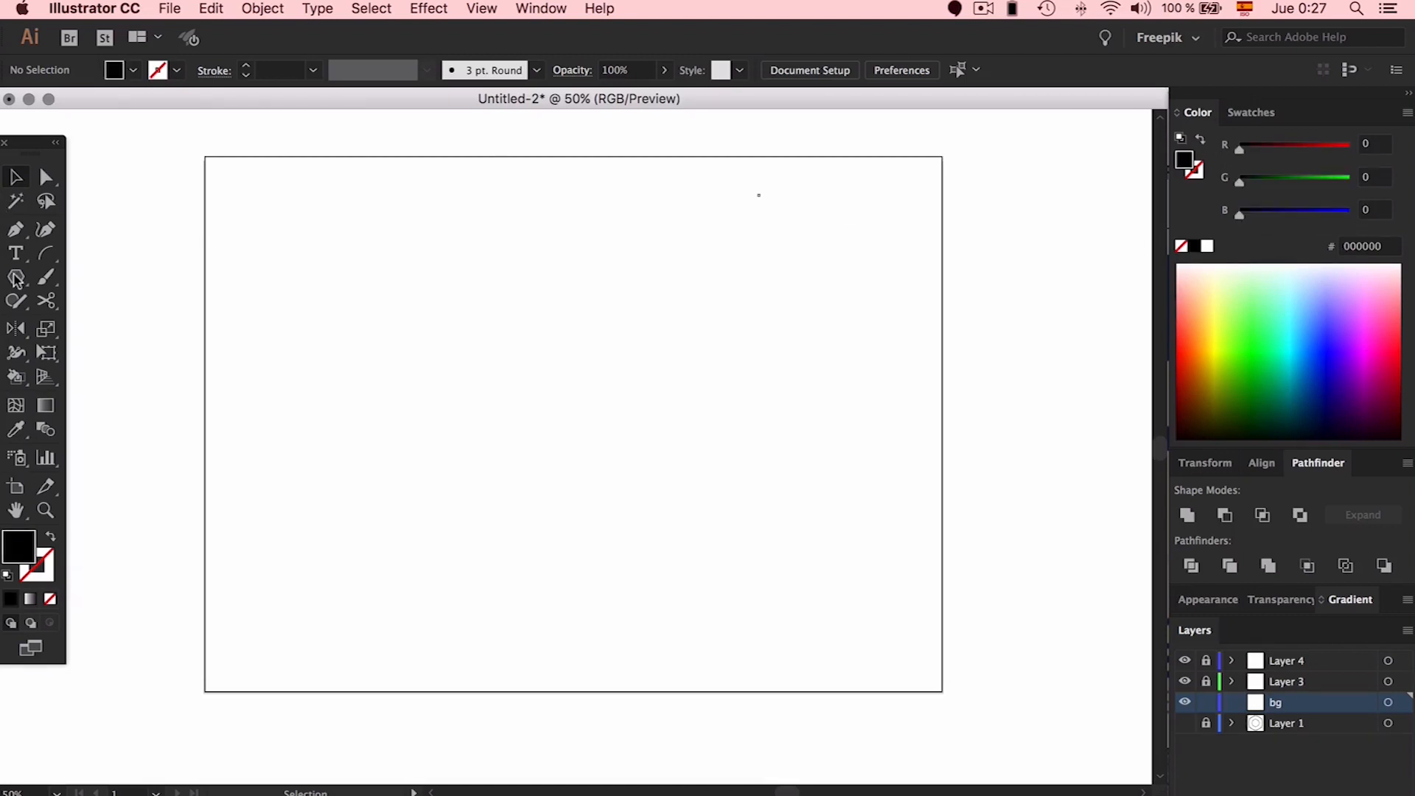
pyautogui.moveTo(16, 277); pyautogui.dragTo(126, 274)
pyautogui.moveTo(205, 156); pyautogui.dragTo(941, 692)
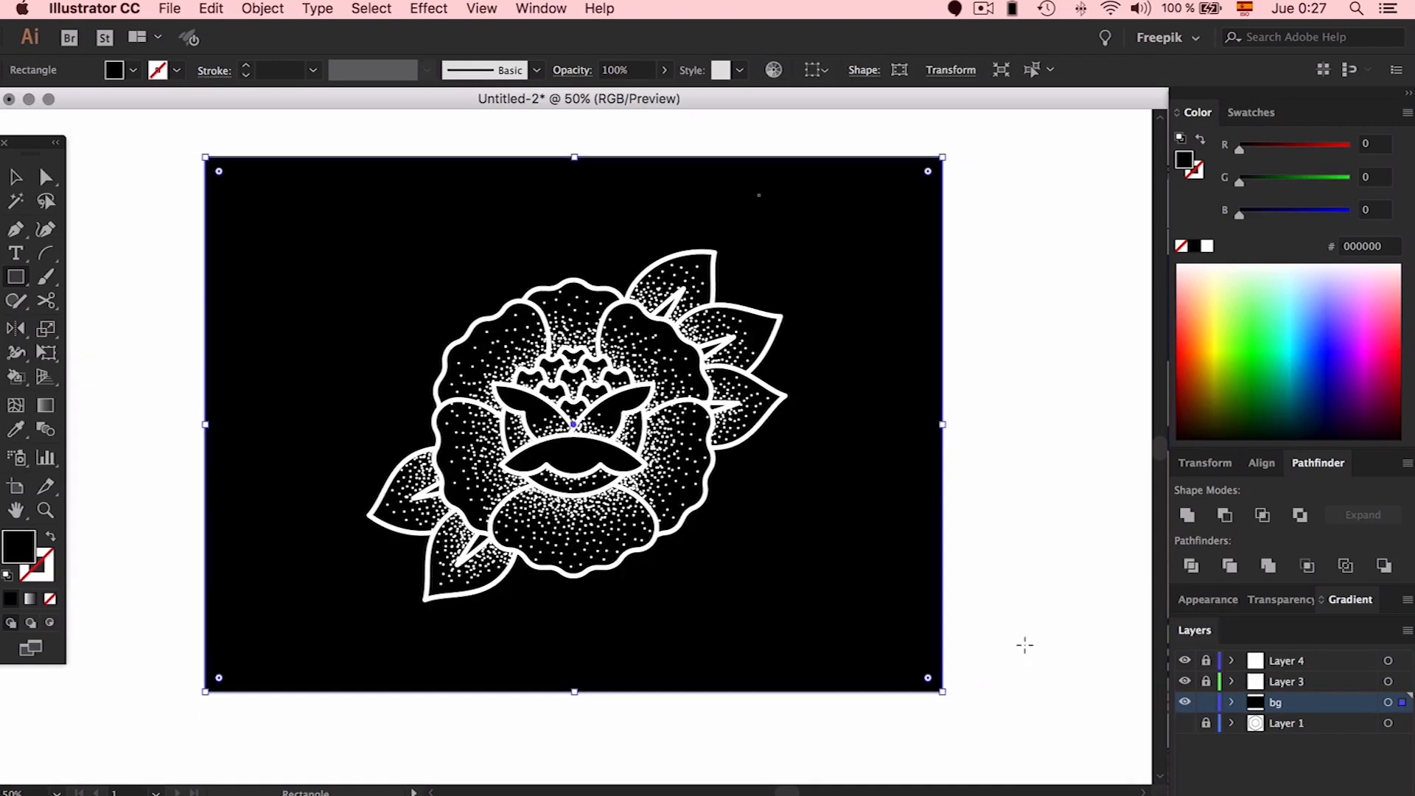
pyautogui.press('v')
pyautogui.click(1018, 572)
pyautogui.hscroll(-5, 1018, 574)
pyautogui.hscroll(4, 1019, 574)
pyautogui.scroll(2, 1020, 576)
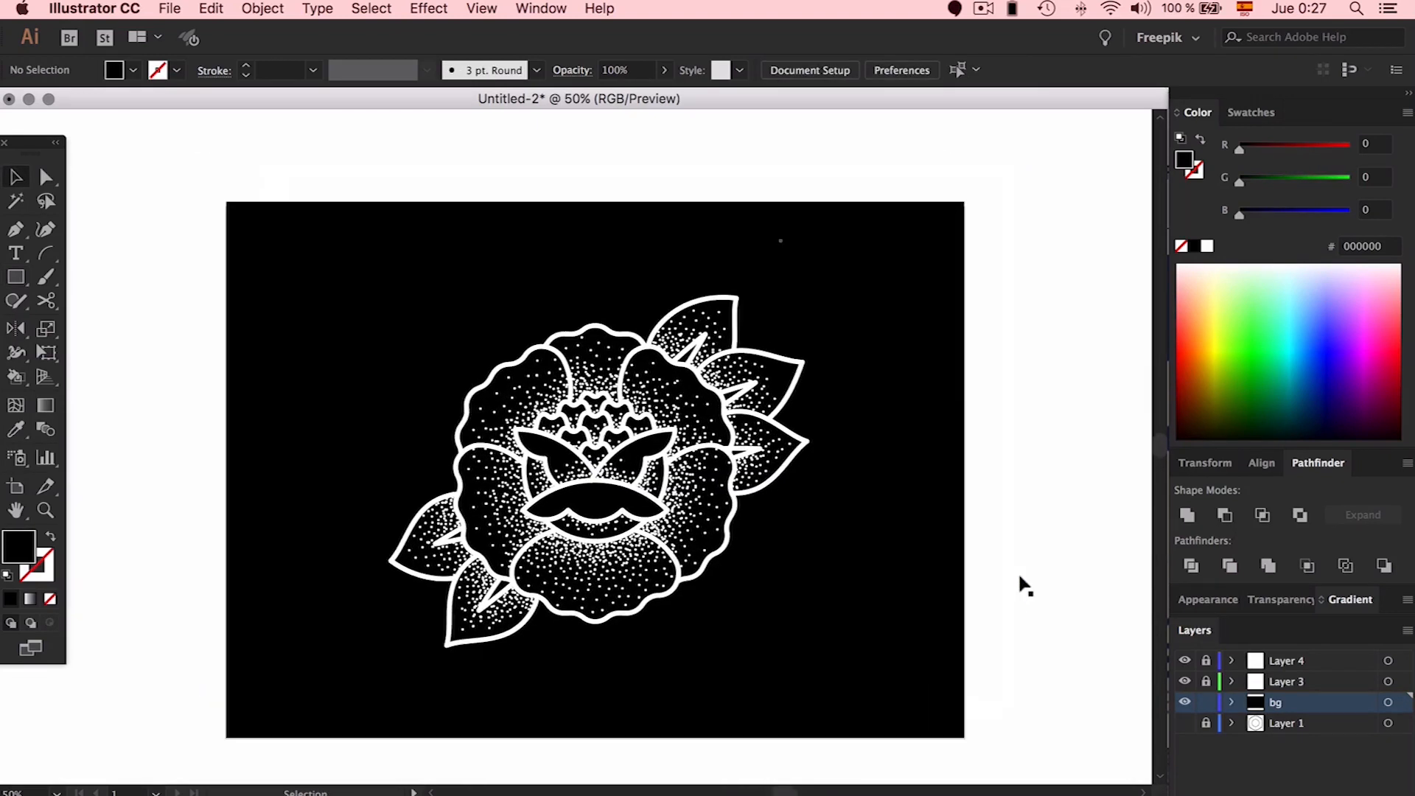